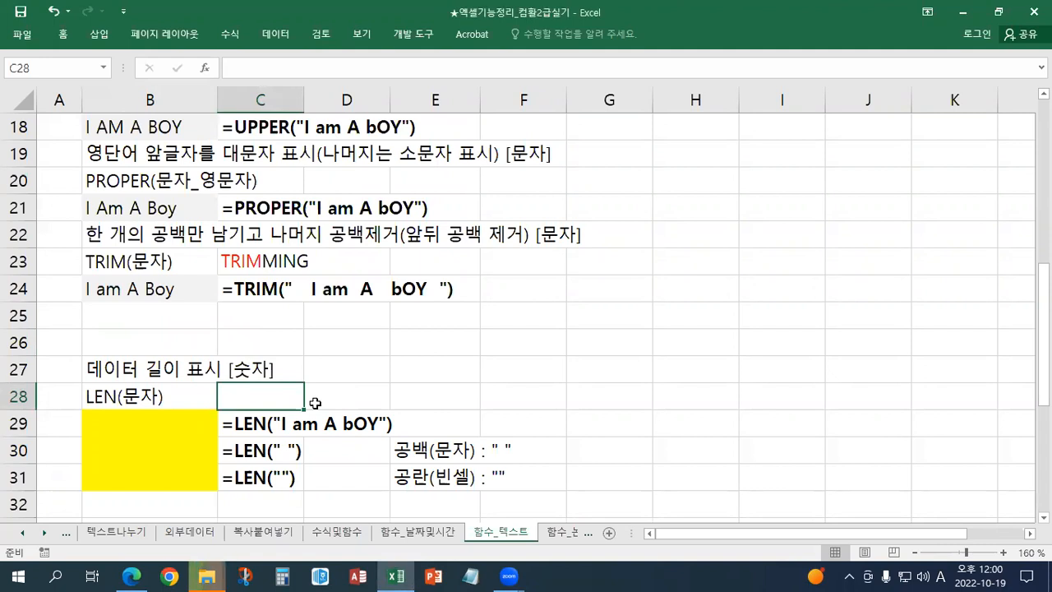
Enter LENGTH in C28 and colour its first three letters, LEN, red.
type("le")
key("BackSpace")
key("BackSpace")
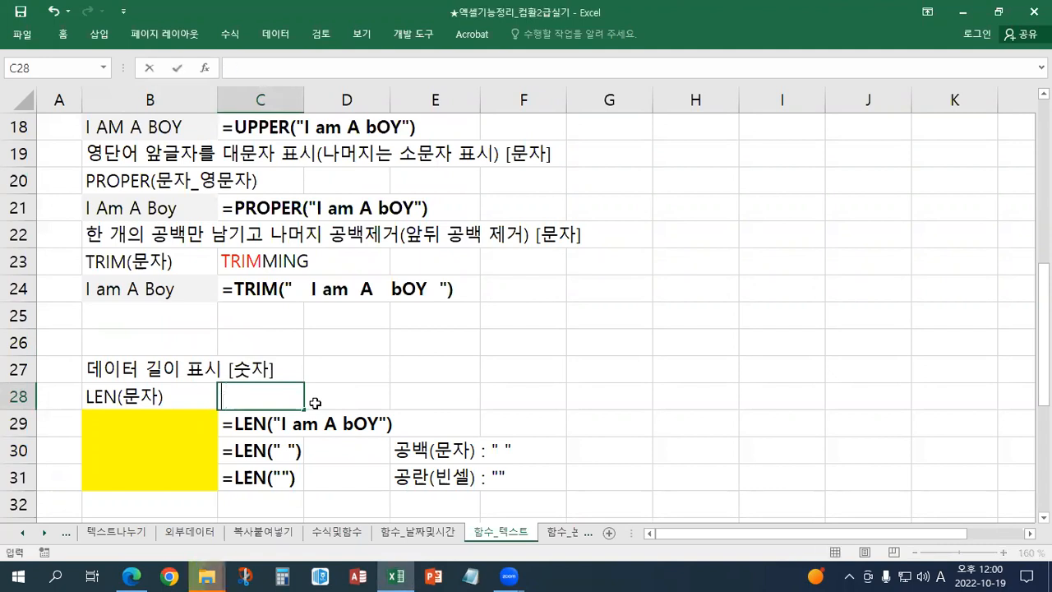
type("LENGTH")
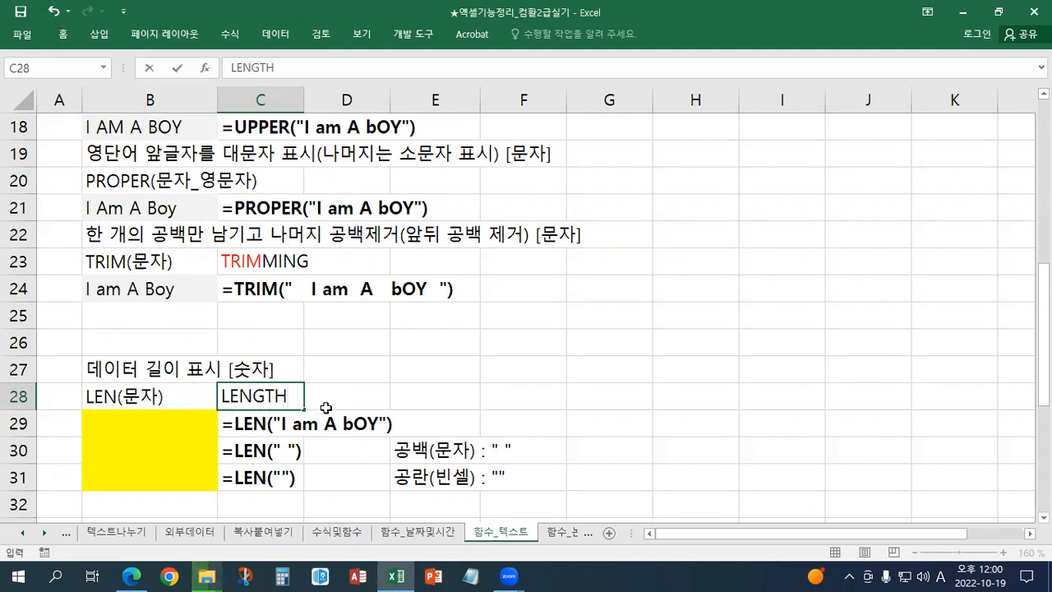
left_click_drag(245, 395, 220, 398)
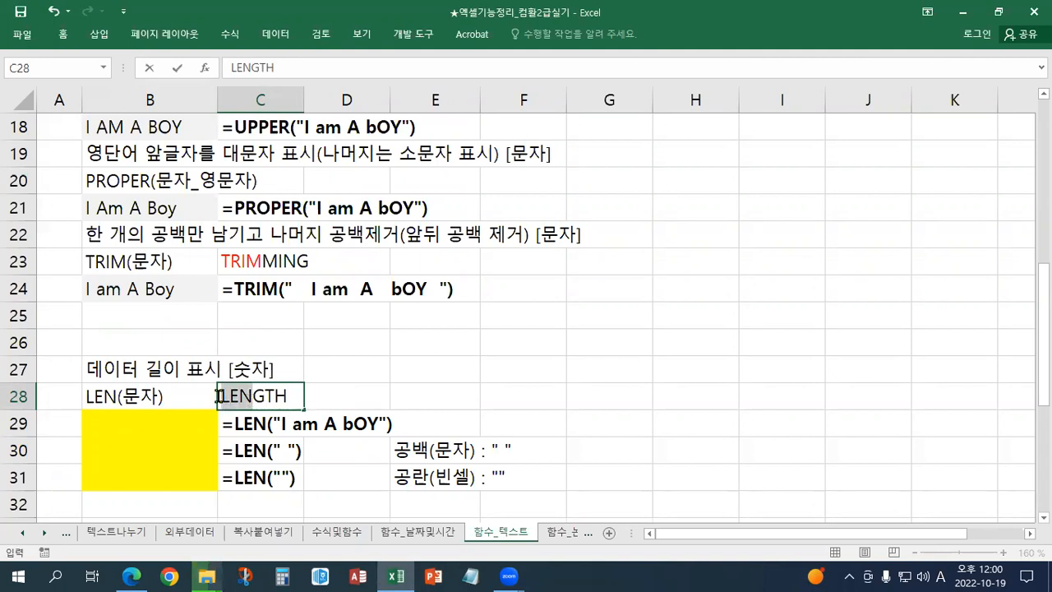
left_click(264, 375)
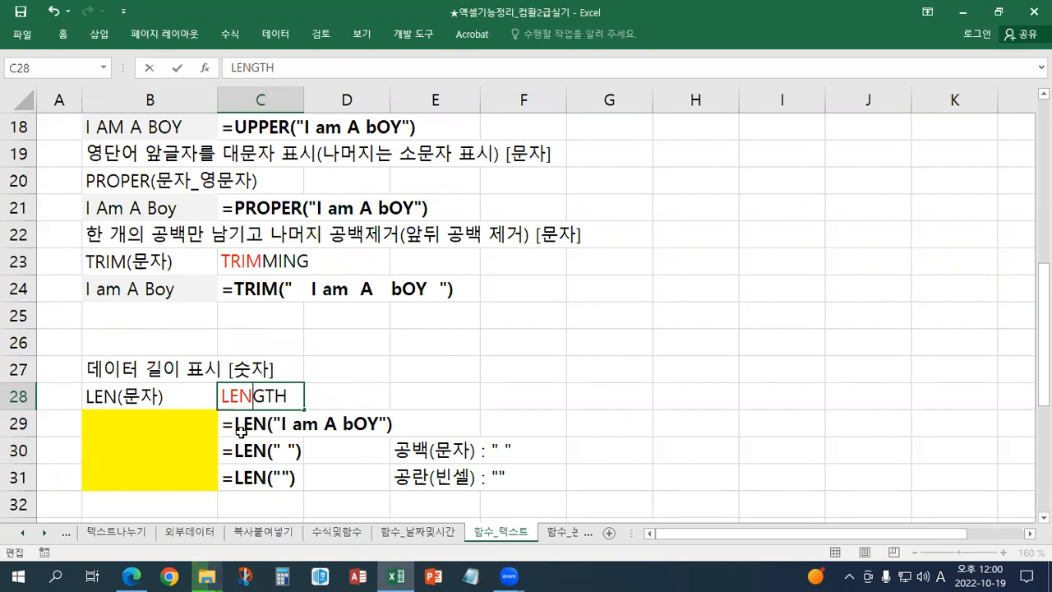
Replace the yellow fill of the LEN result cells B29:B31 with light grey.
left_click_drag(180, 425, 179, 476)
right_click(180, 476)
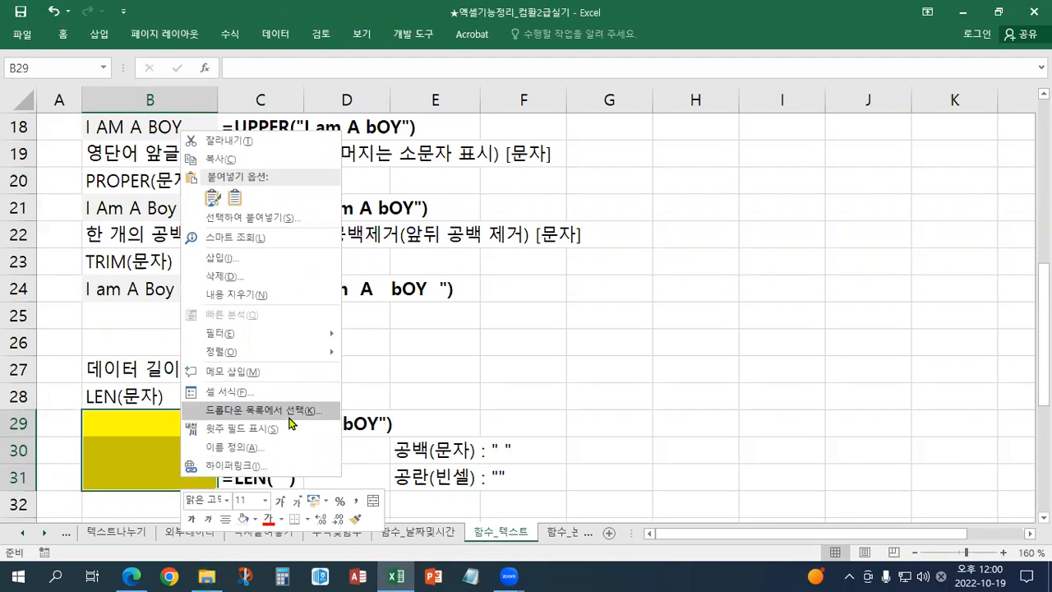
left_click(244, 519)
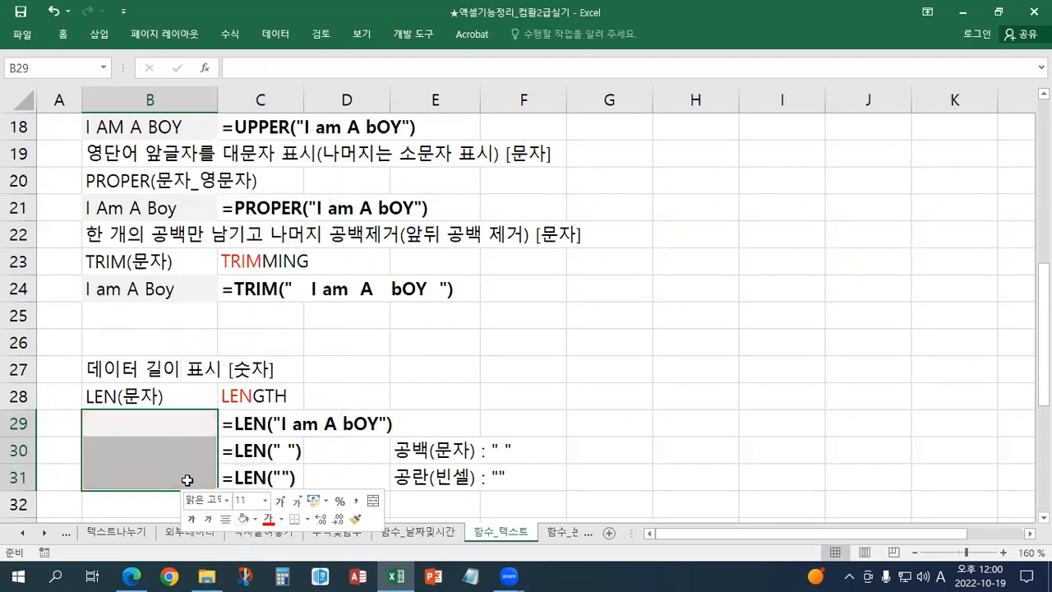
left_click(188, 478)
Start a LEN formula in B29 with the quoted text "I am A bOY" copied from the example in C29.
scroll(187, 478, "down", 1)
scroll(188, 478, "down", 1)
double_click(141, 261)
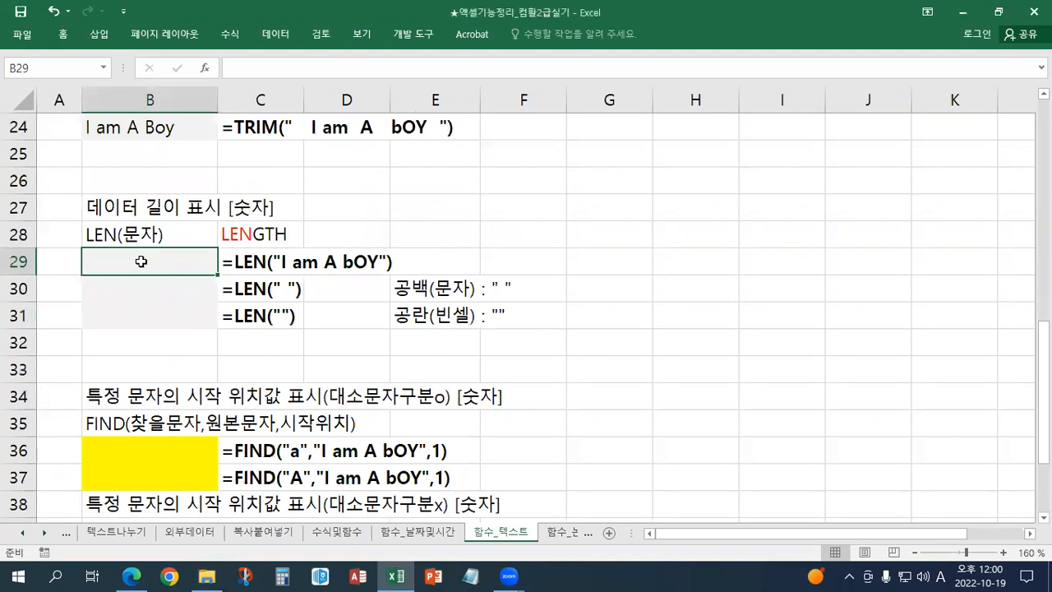
double_click(236, 261)
type("'")
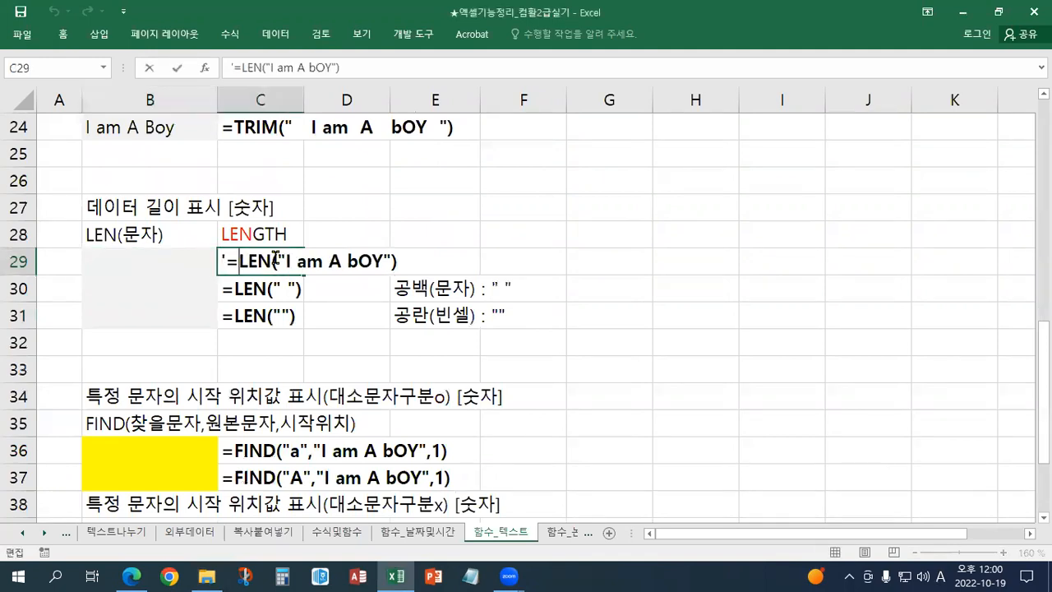
left_click_drag(275, 257, 380, 260)
left_click(156, 262)
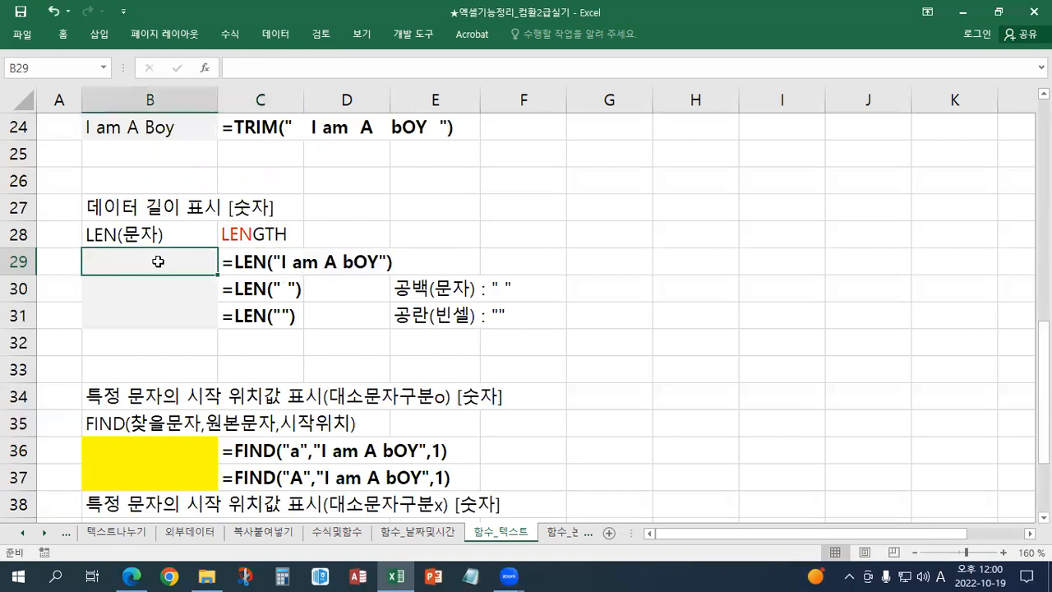
type("=")
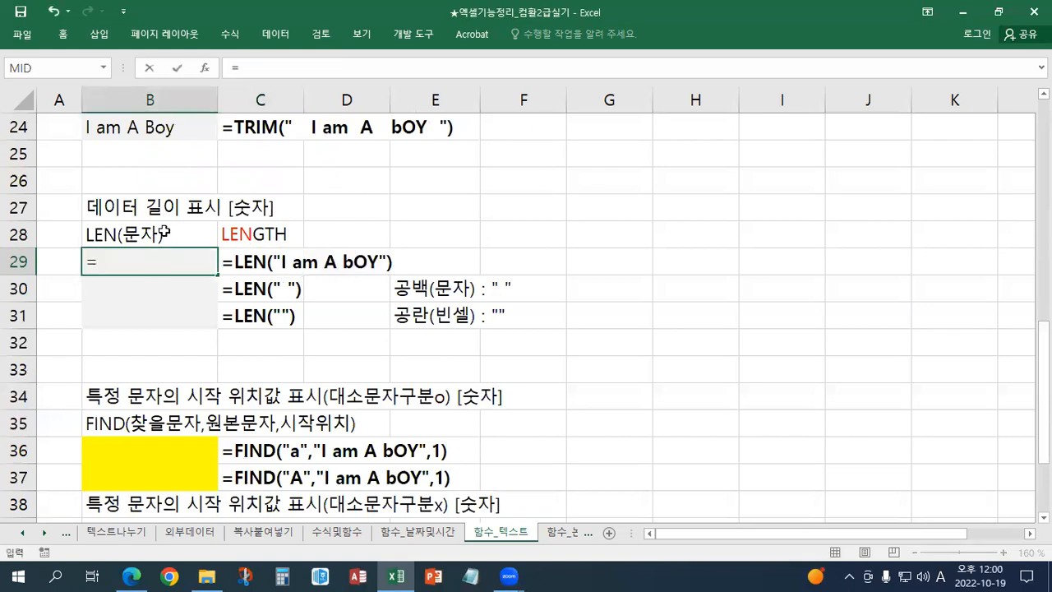
type("LEN(")
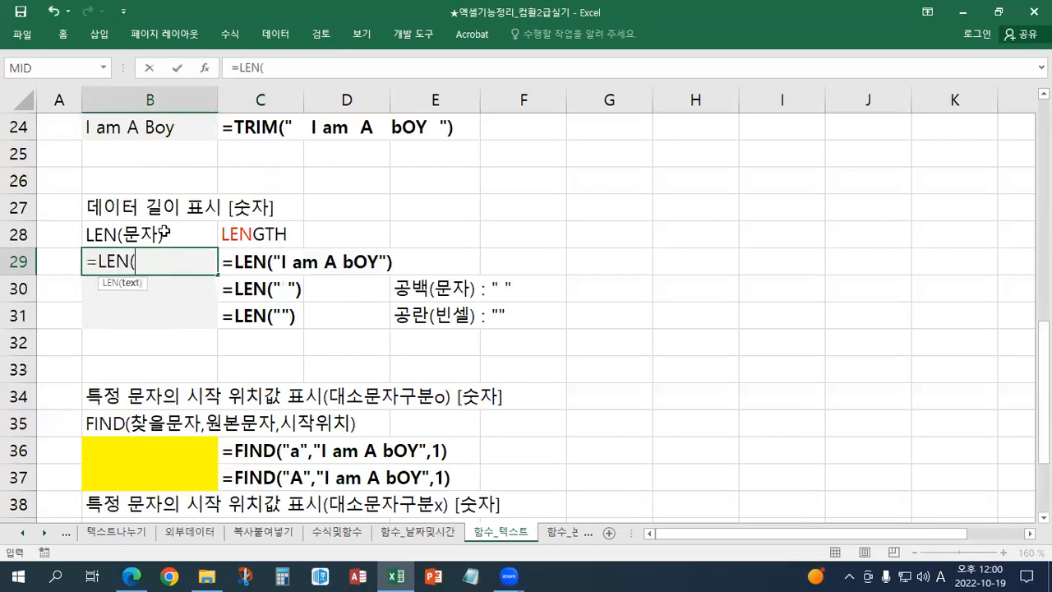
key("ctrl+v")
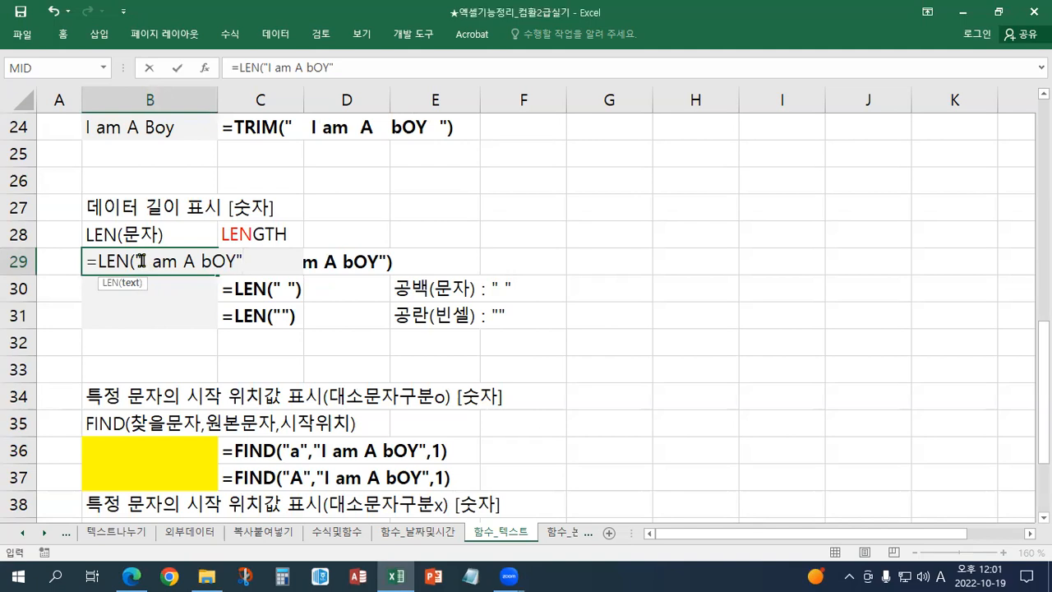
Count through the characters of I am A bOY in B29, spaces included, and complete the formula =LEN("I am A bOY").
left_click(141, 261)
key("shift+Right")
key("shift+Right")
key("shift+Right")
key("shift+Right")
key("shift+Right")
key("shift+Right")
key("shift+Right")
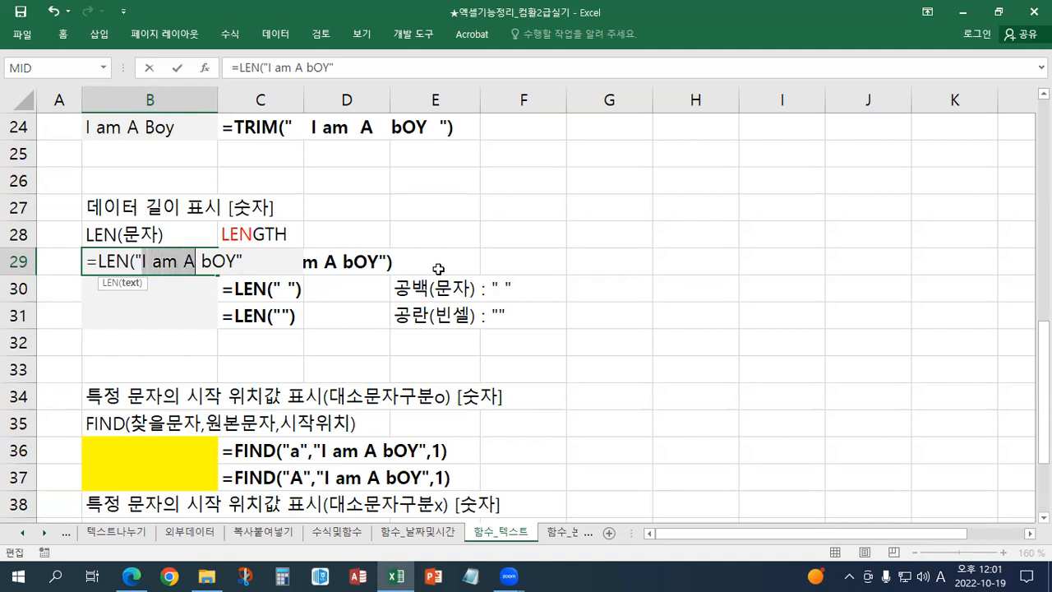
key("shift+Right")
key("shift+Right")
key("shift+Right")
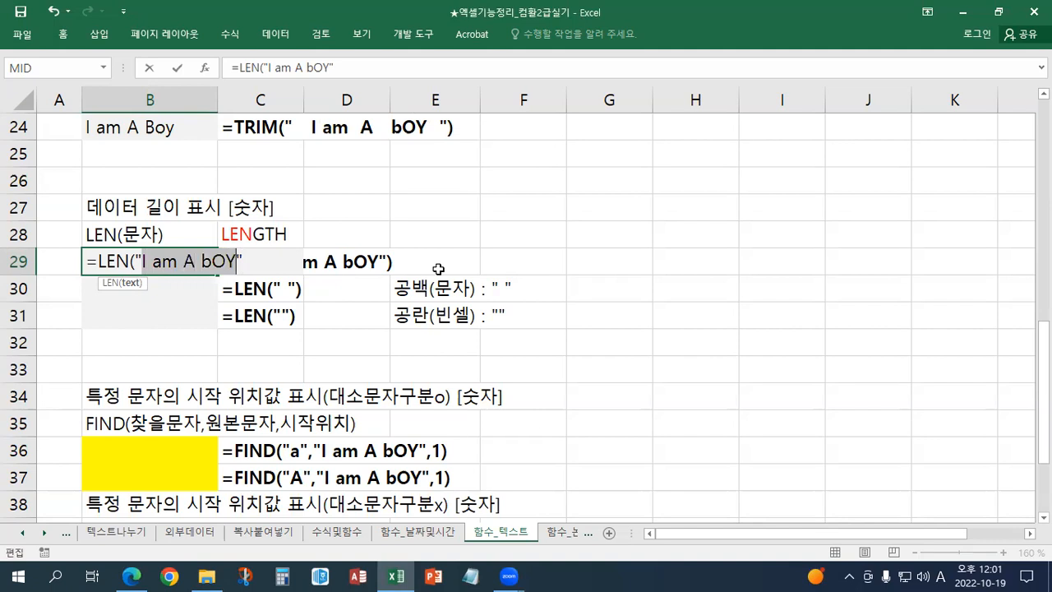
key("Return")
key("Up")
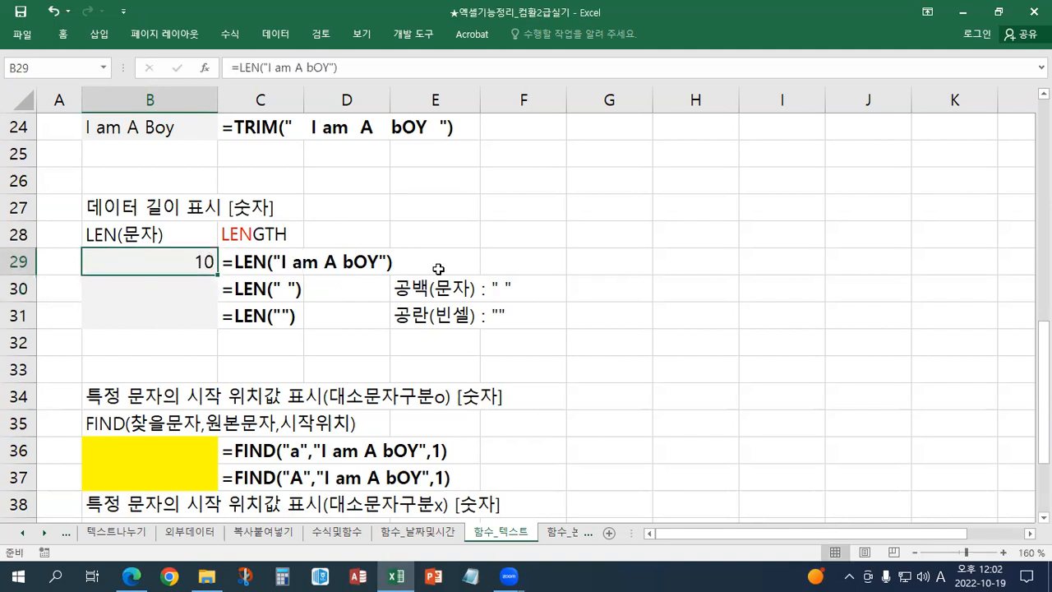
key("Down")
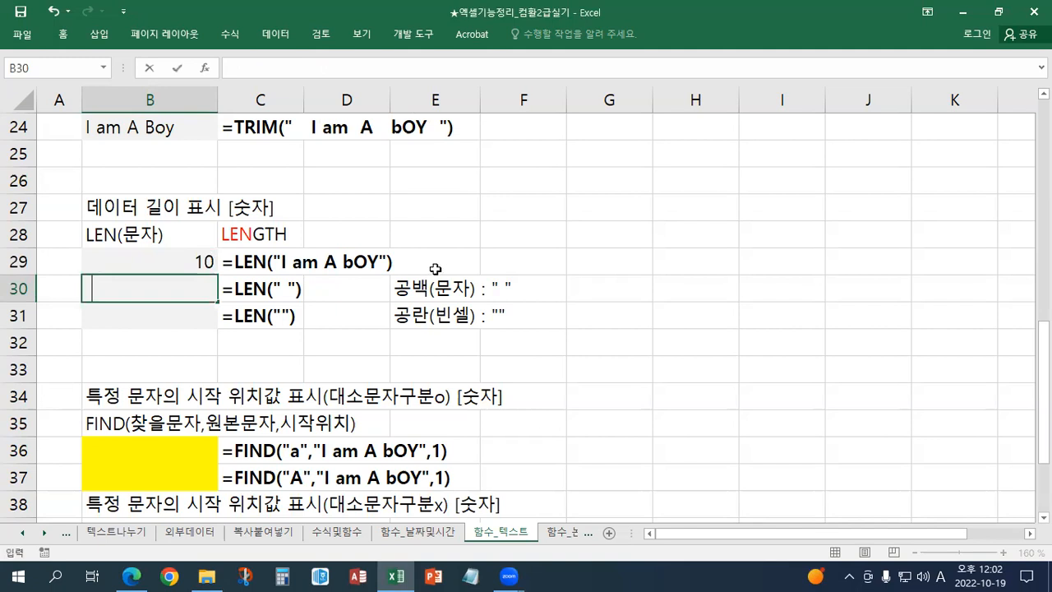
left_click_drag(92, 286, 77, 286)
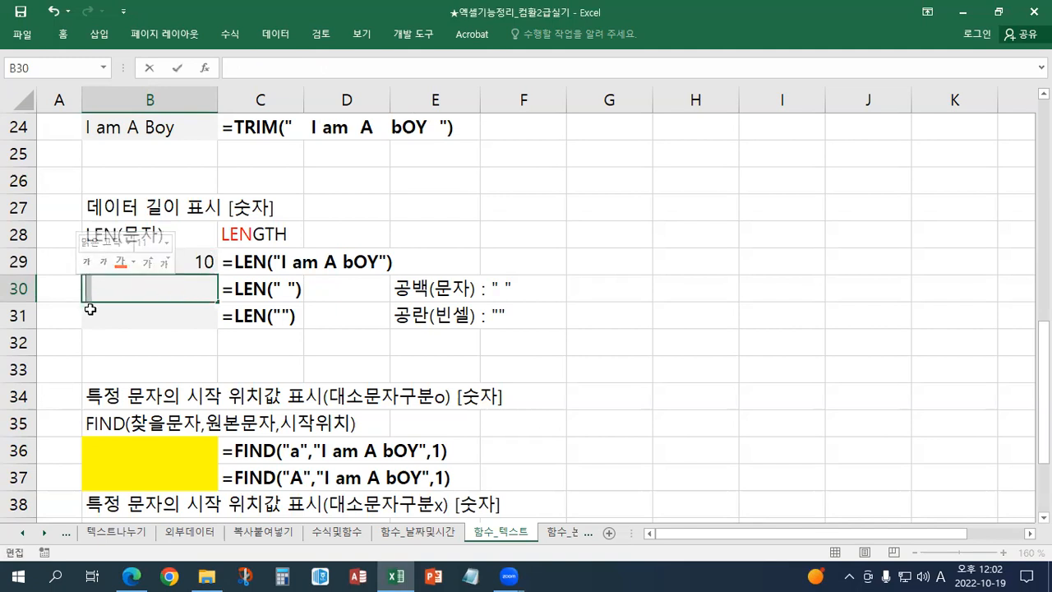
key("BackSpace")
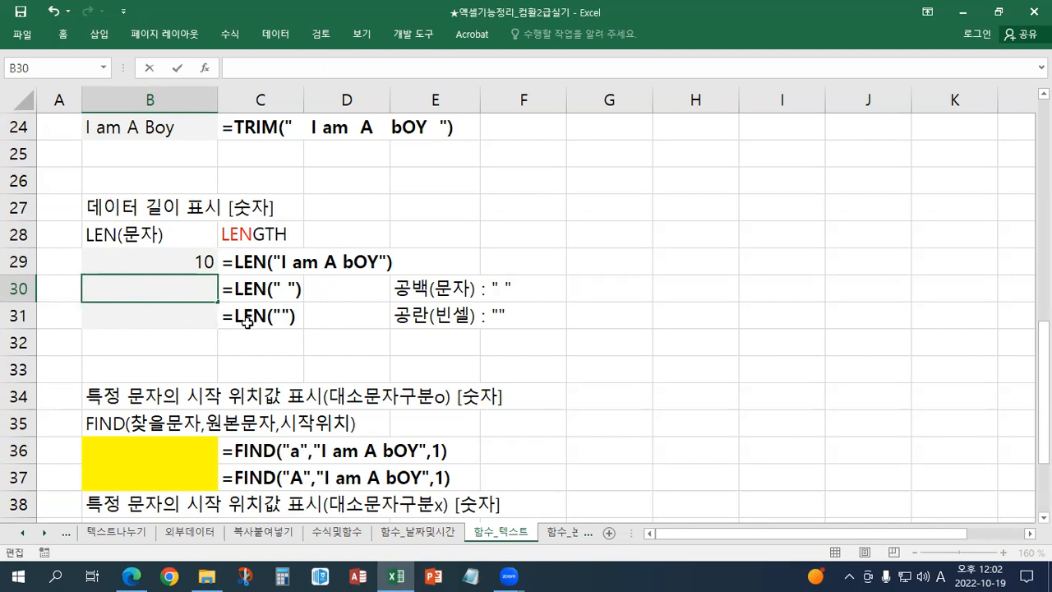
Enter =" " in B30 and wrap the quoted space in LEN to make =LEN(" ").
type("=\" \"")
key("Return")
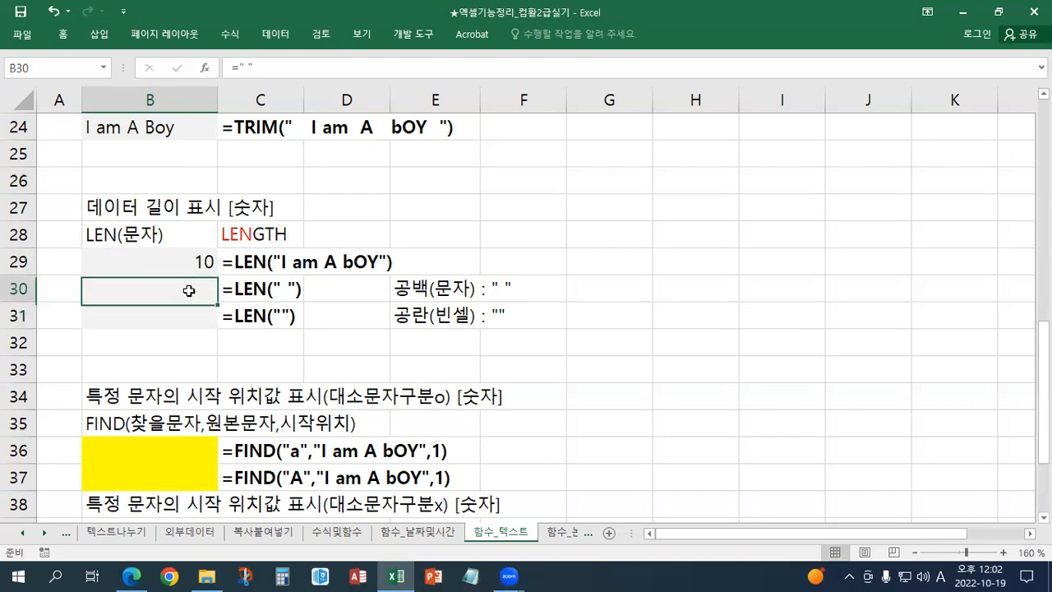
double_click(191, 287)
key("Return")
left_click(183, 284)
double_click(161, 291)
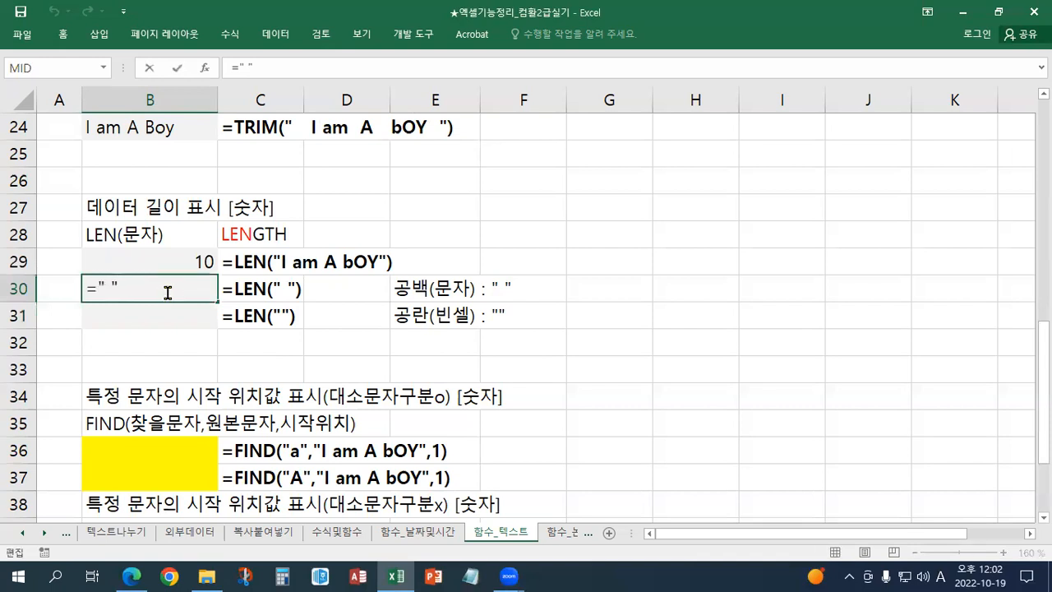
left_click(99, 289)
type("LEN(")
key("End")
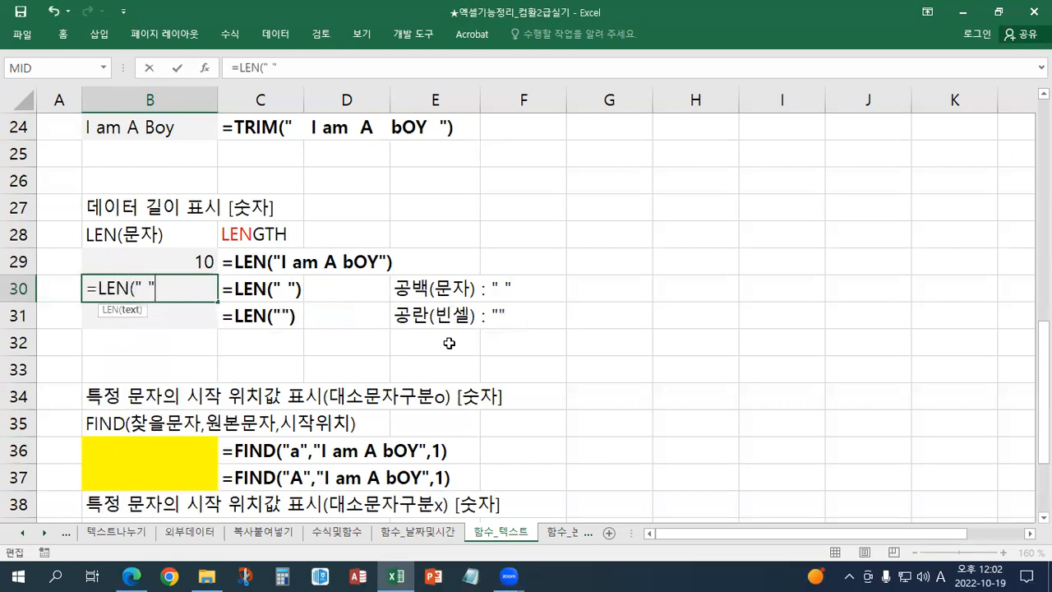
type(")")
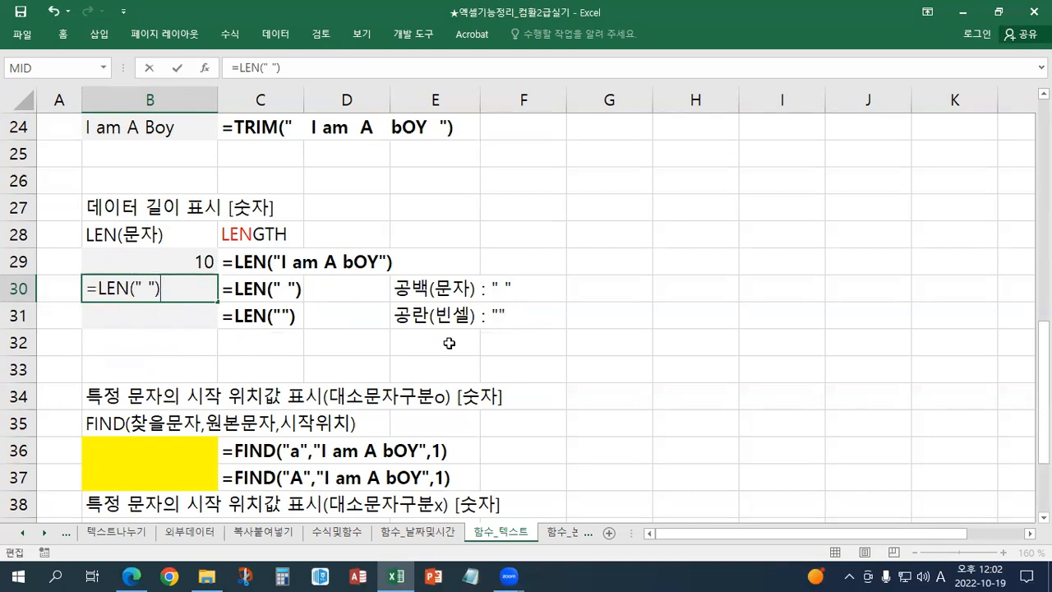
key("Return")
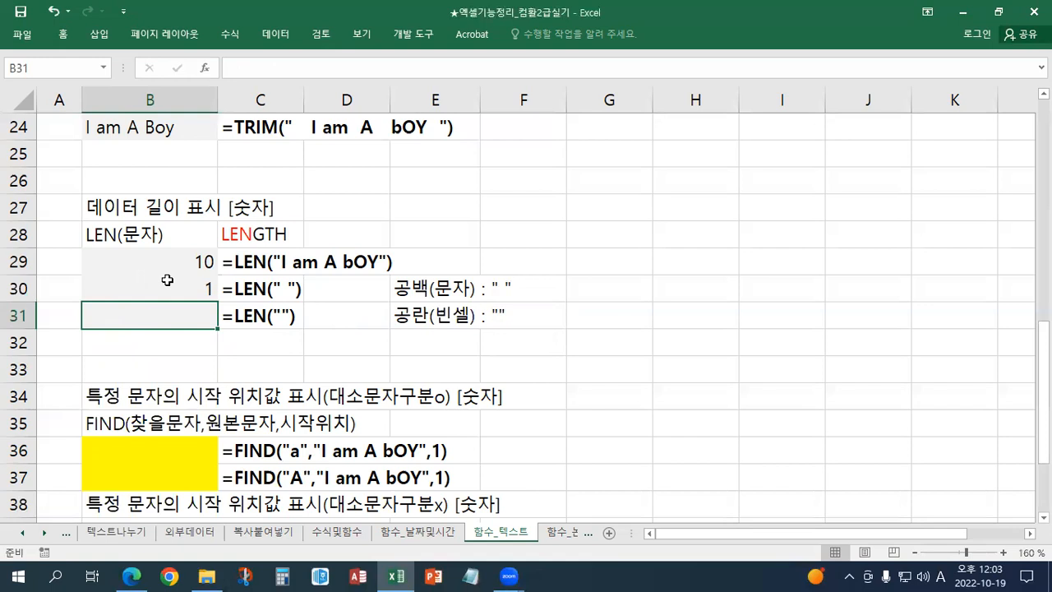
Enter the formula =LEN("") in B31 to get the length of an empty string.
type("=")
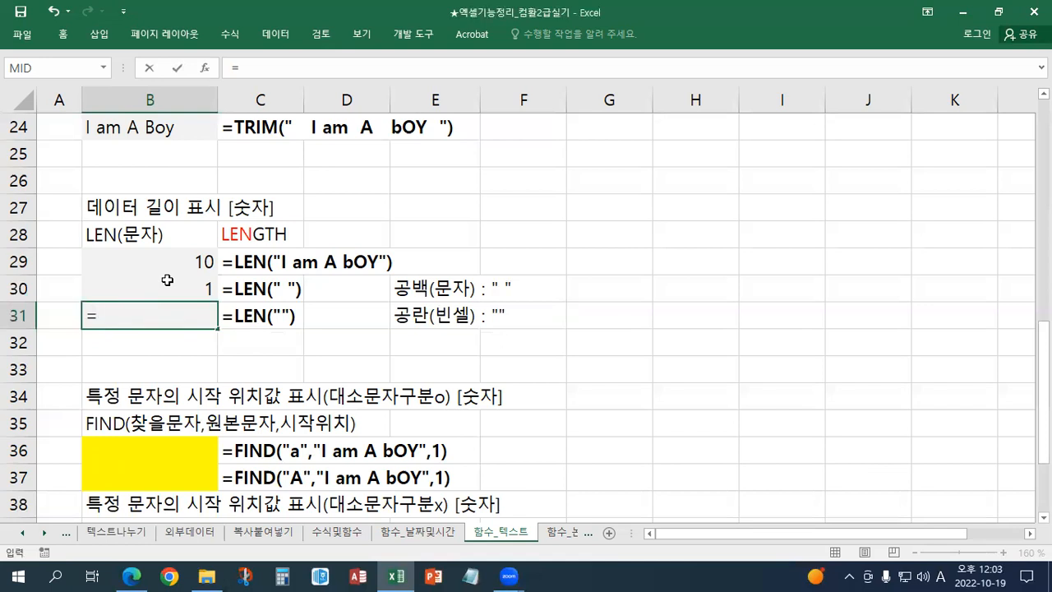
type("\"\"")
left_click(104, 314)
type("LEN(")
key("End")
type(")")
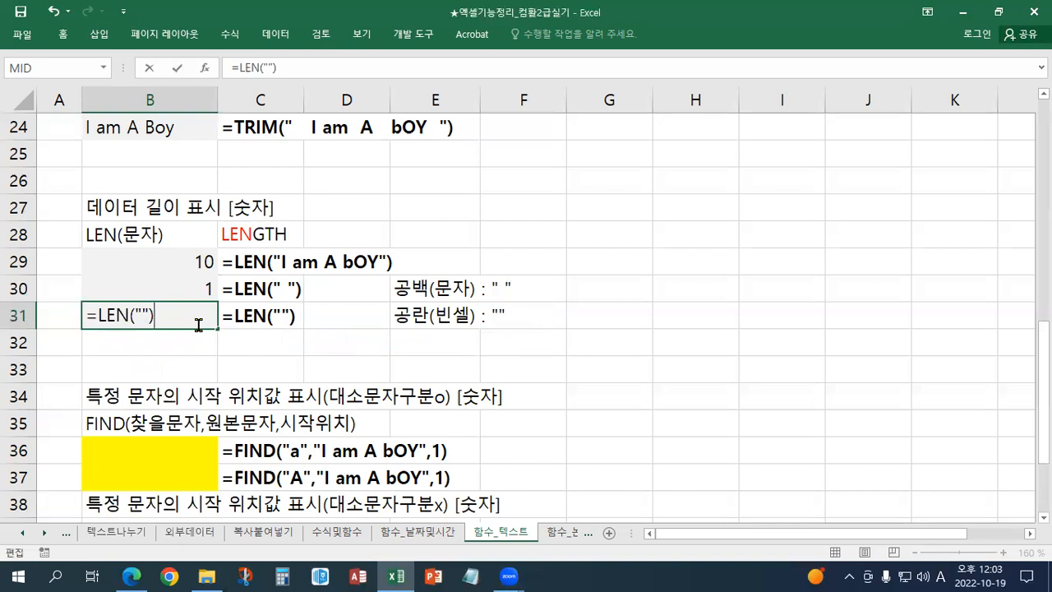
key("Return")
left_click(198, 326)
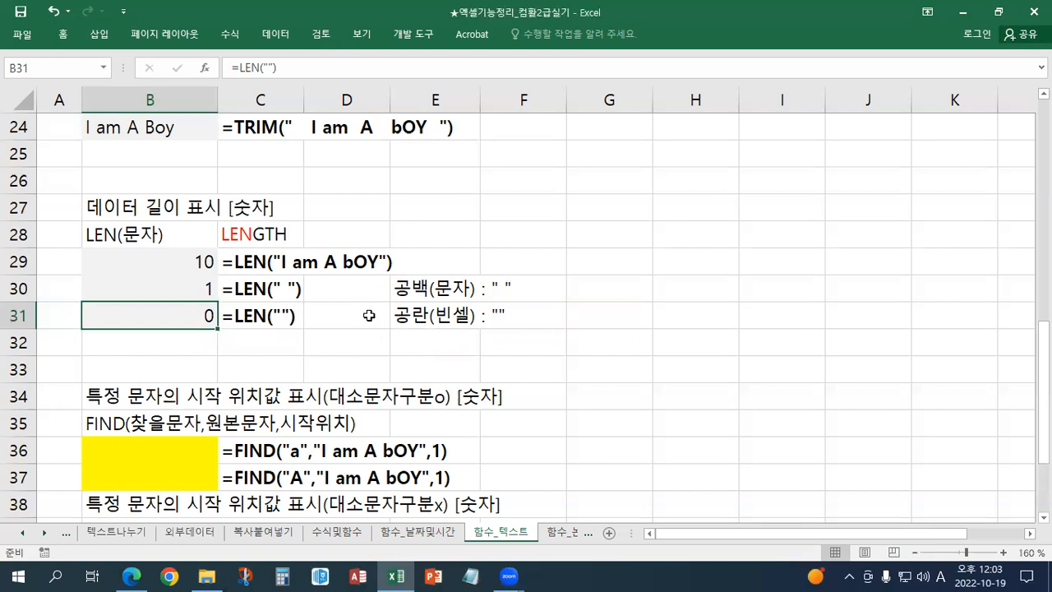
Compare the LEN formulas and results for a space and an empty string in rows 30 and 31 with their notes in column E.
left_click(185, 290)
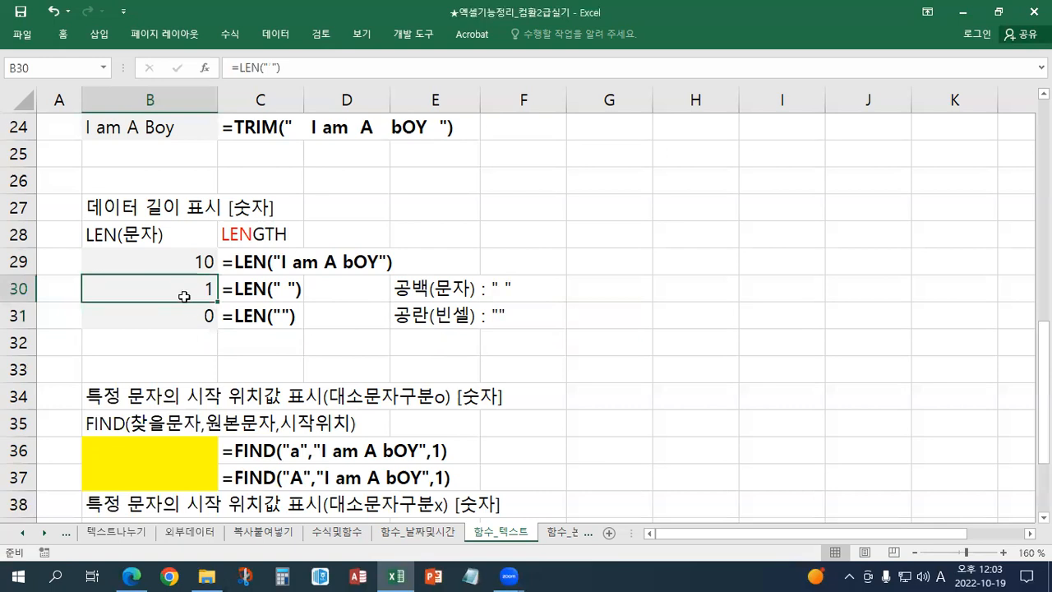
left_click(182, 316)
left_click(169, 290)
left_click(190, 318)
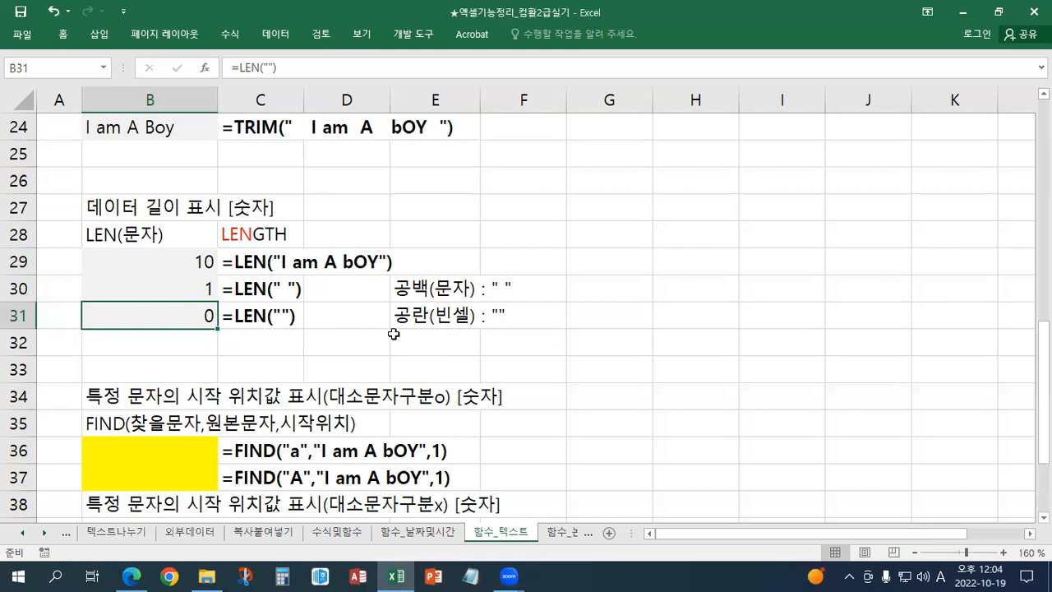
left_click(364, 296)
left_click_drag(193, 283, 441, 288)
left_click_drag(177, 324, 394, 331)
left_click(346, 313)
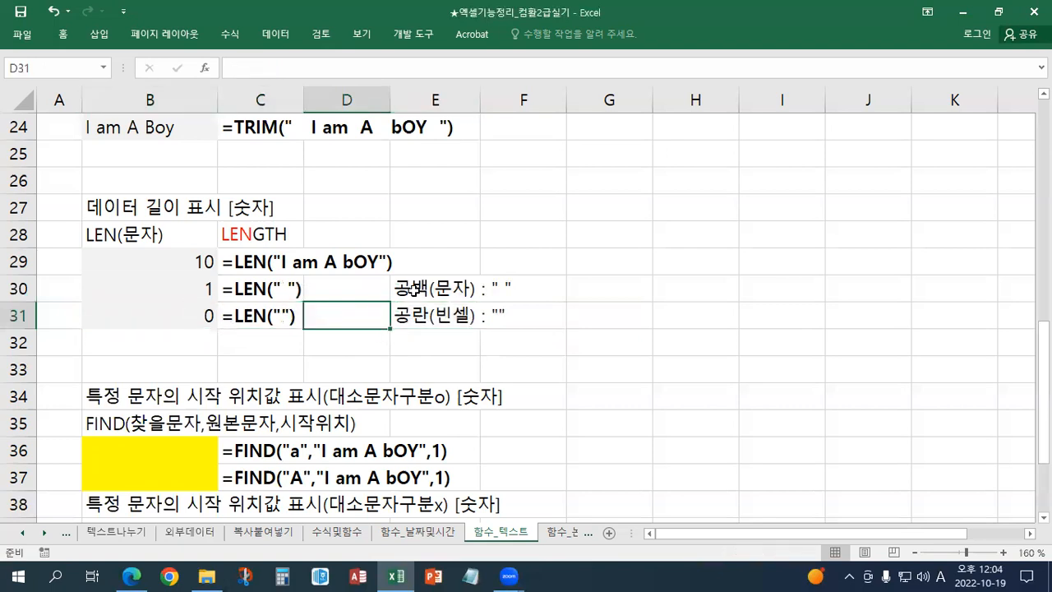
left_click(413, 313)
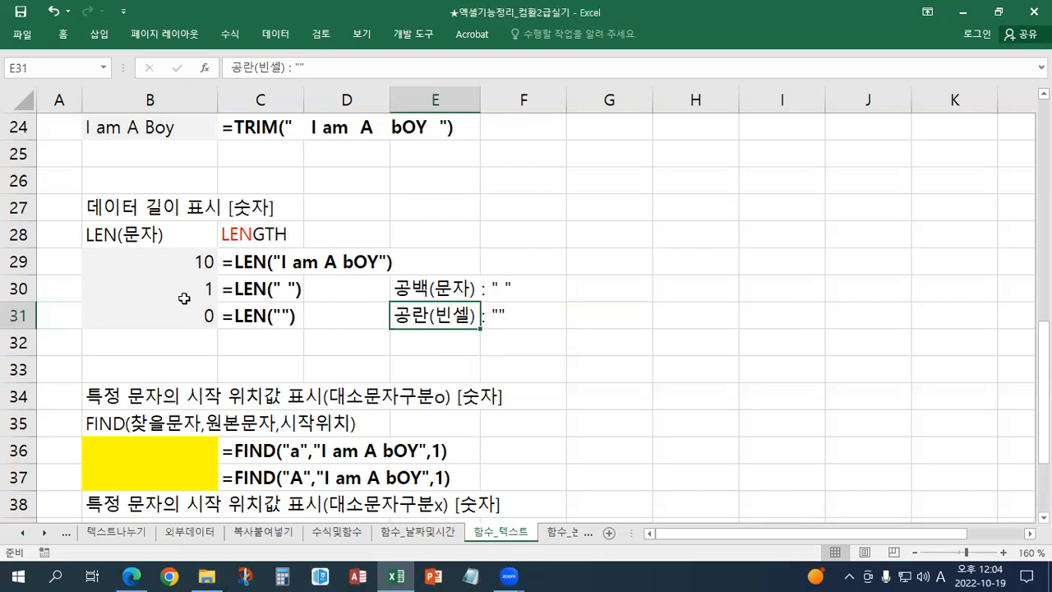
left_click_drag(188, 297, 512, 287)
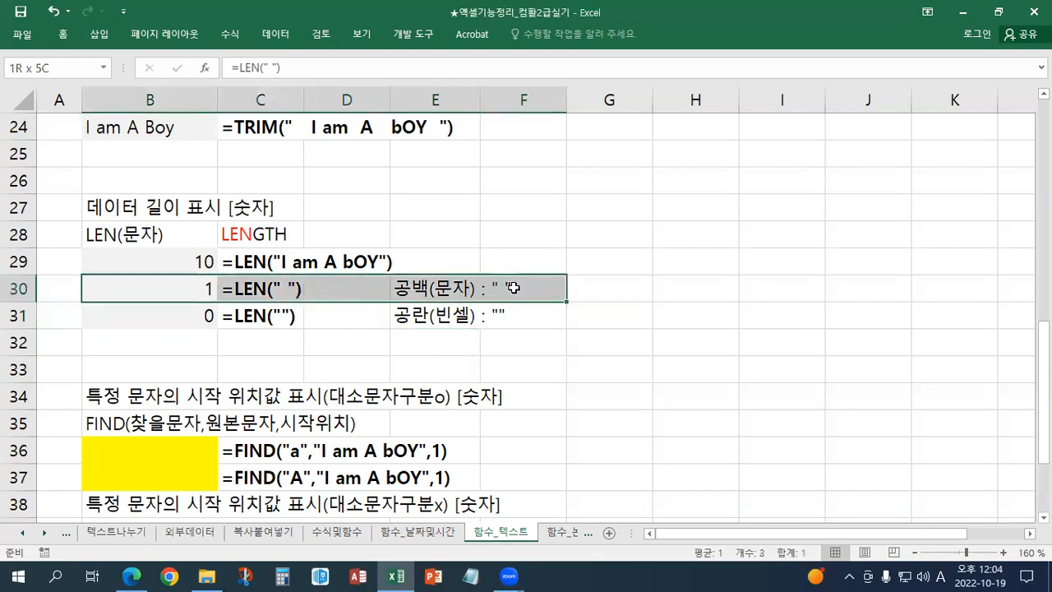
left_click(355, 296)
left_click(364, 319)
left_click(339, 286)
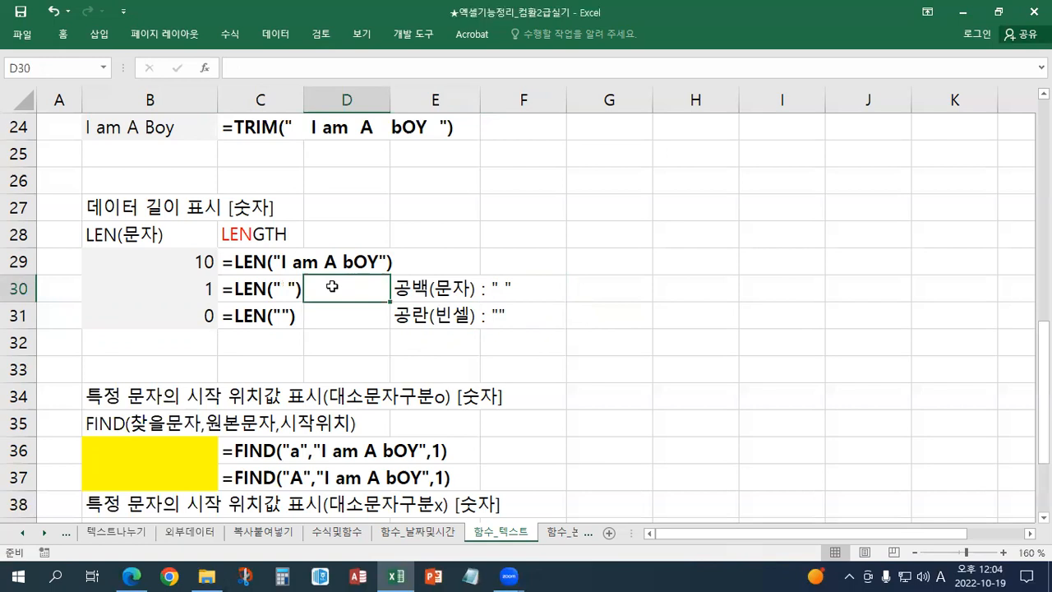
left_click_drag(196, 293, 539, 294)
left_click_drag(191, 323, 516, 321)
Change the yellow fill of the answer cells B36:B37 and B40:B41 to light gray.
scroll(383, 338, "down", 2)
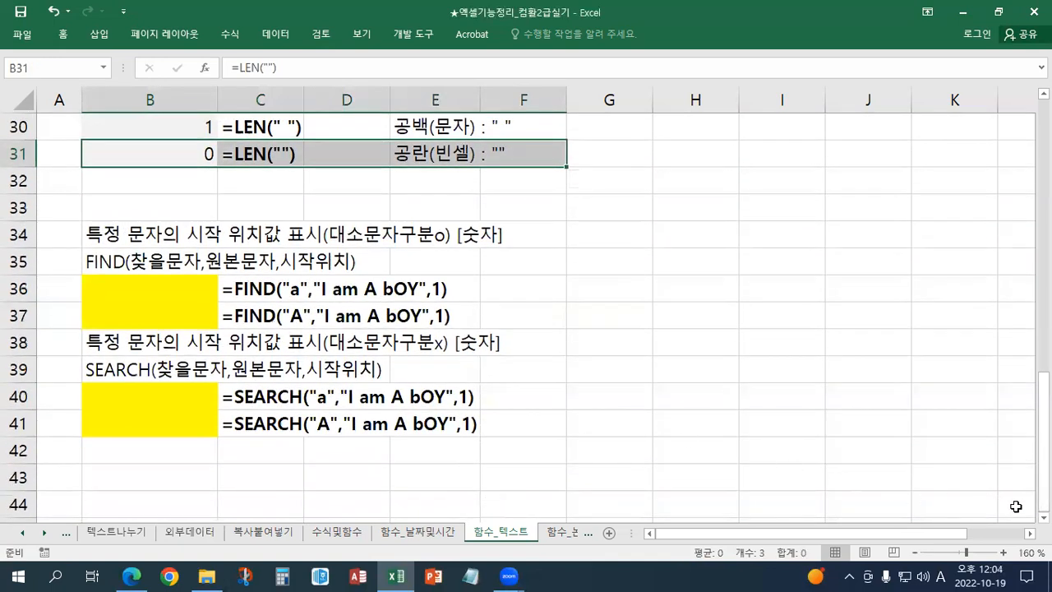
scroll(765, 439, "down", 1)
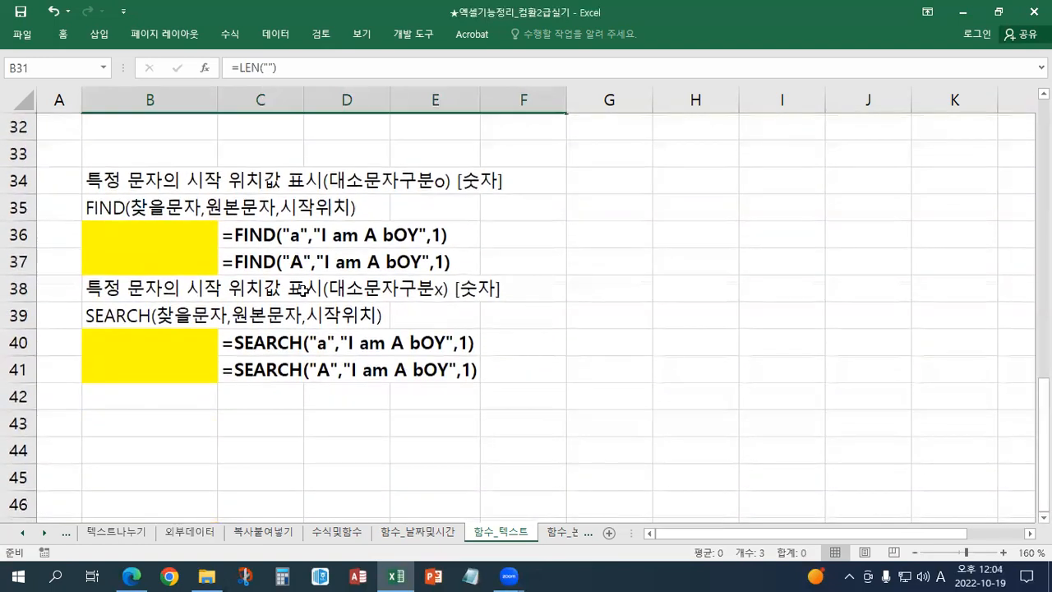
left_click_drag(164, 234, 162, 259)
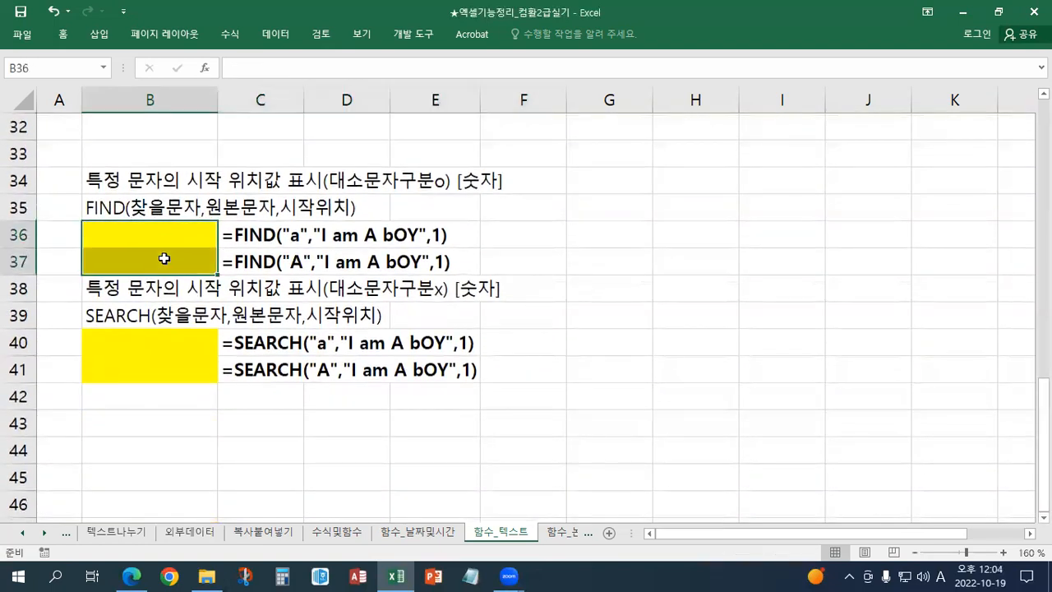
left_click_drag(186, 348, 183, 375, "ctrl")
right_click(182, 376)
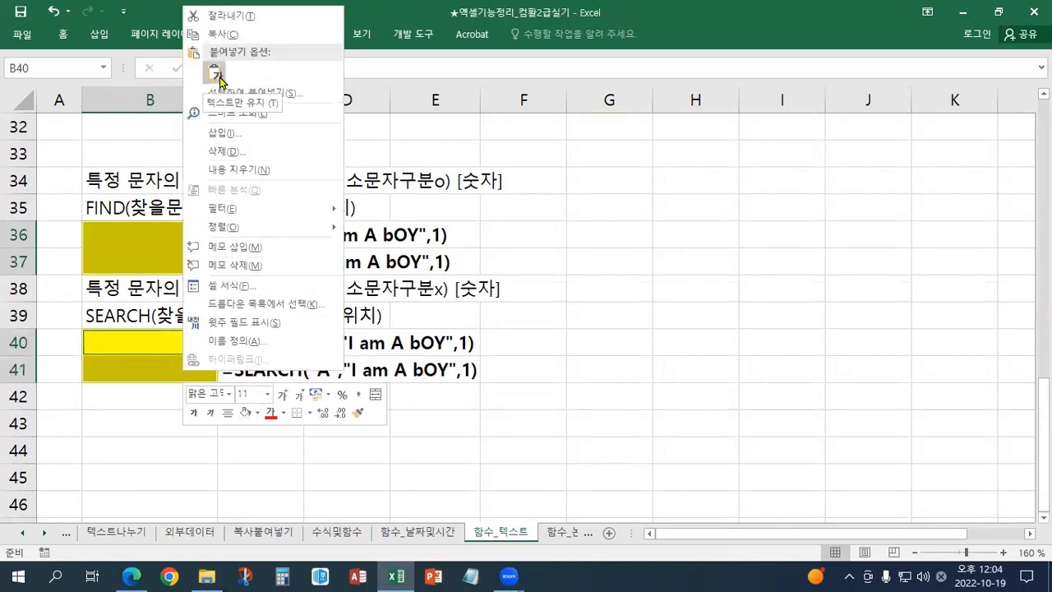
left_click(245, 415)
left_click(446, 426)
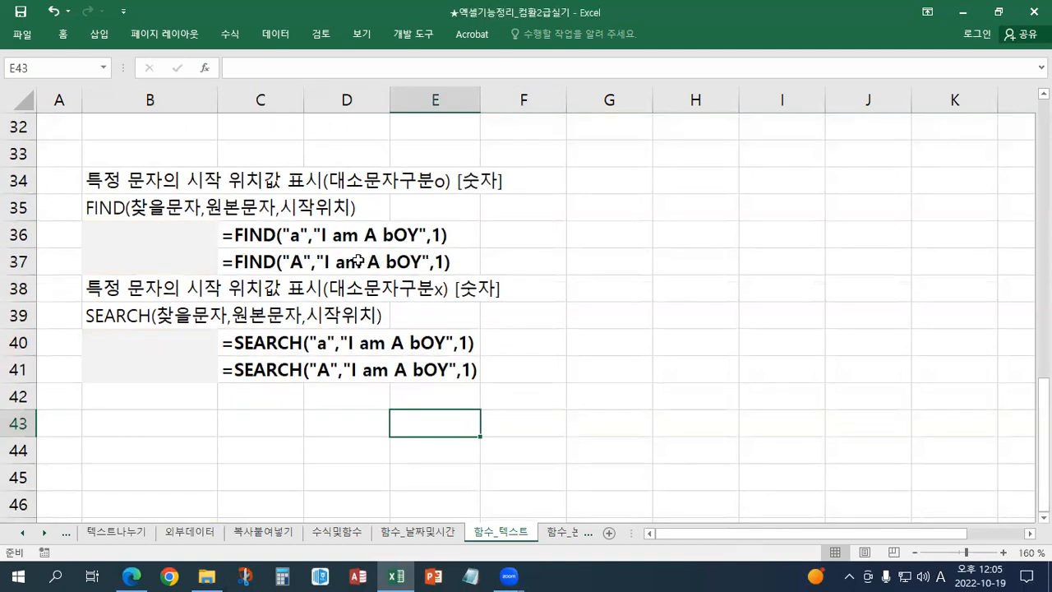
Insert a function in B36 and choose FIND from the list of all functions.
left_click(192, 236)
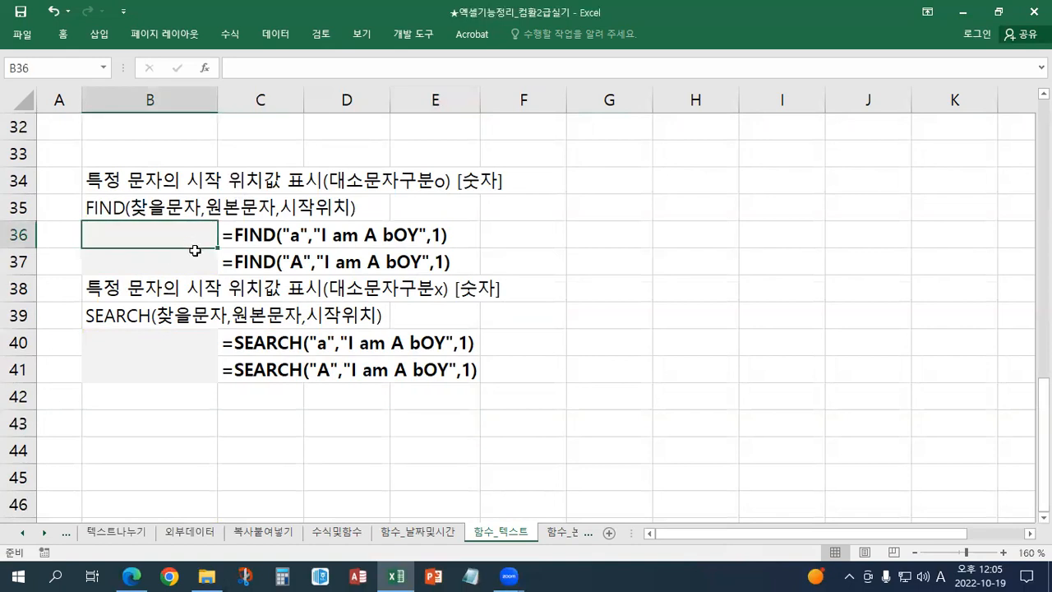
left_click(195, 263)
left_click(174, 237)
left_click(230, 33)
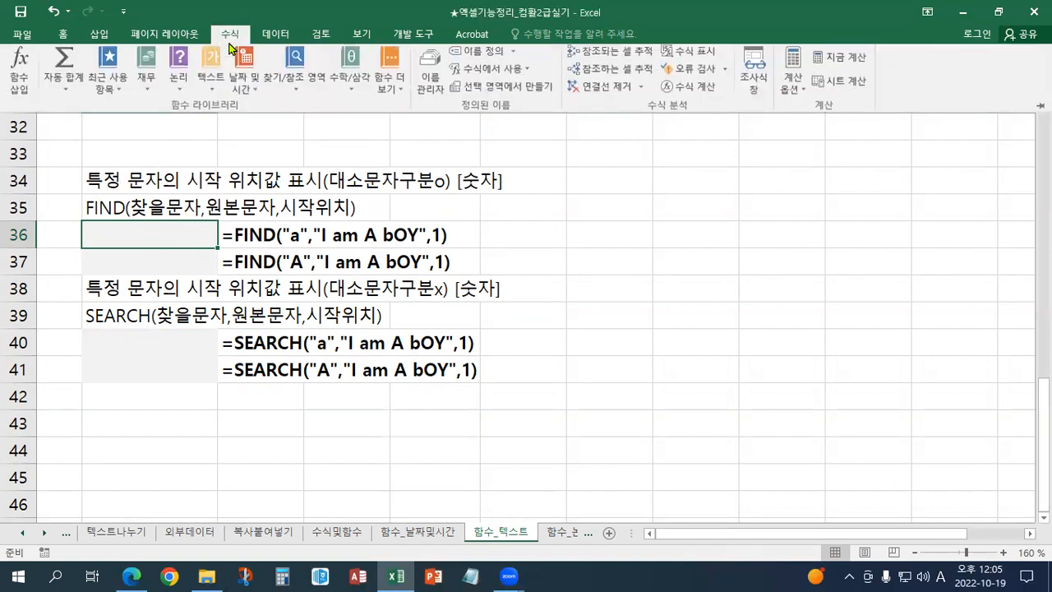
left_click(9, 92)
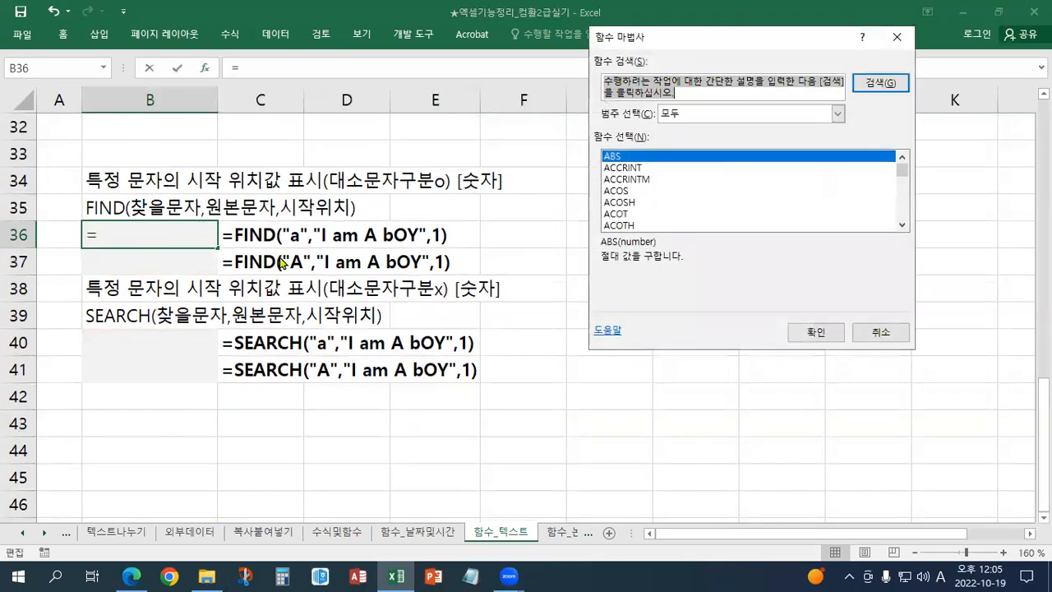
scroll(663, 212, "down", 12)
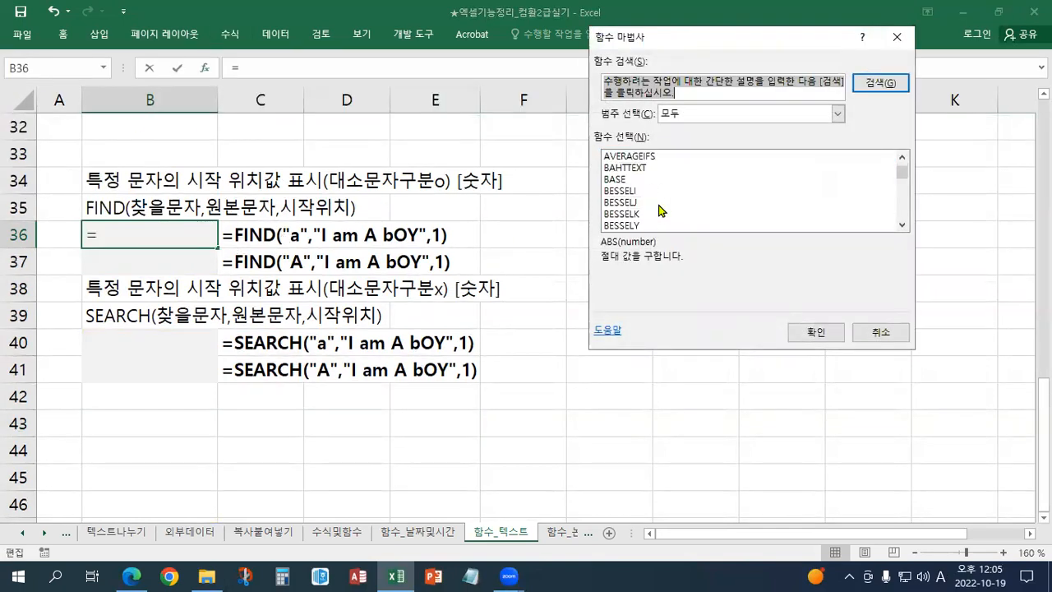
scroll(663, 211, "down", 20)
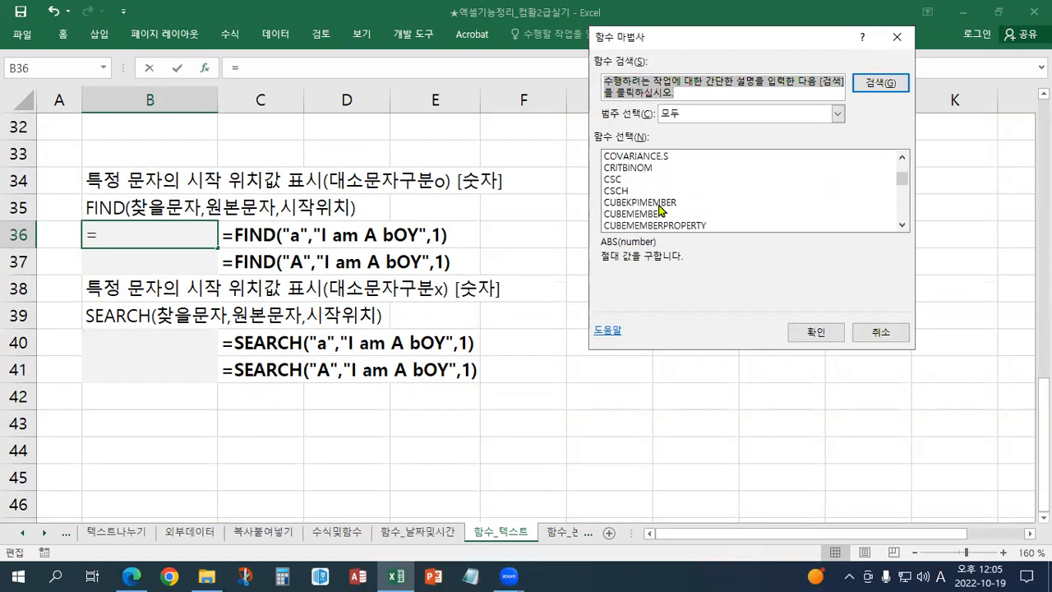
scroll(662, 212, "down", 15)
scroll(663, 211, "up", 6)
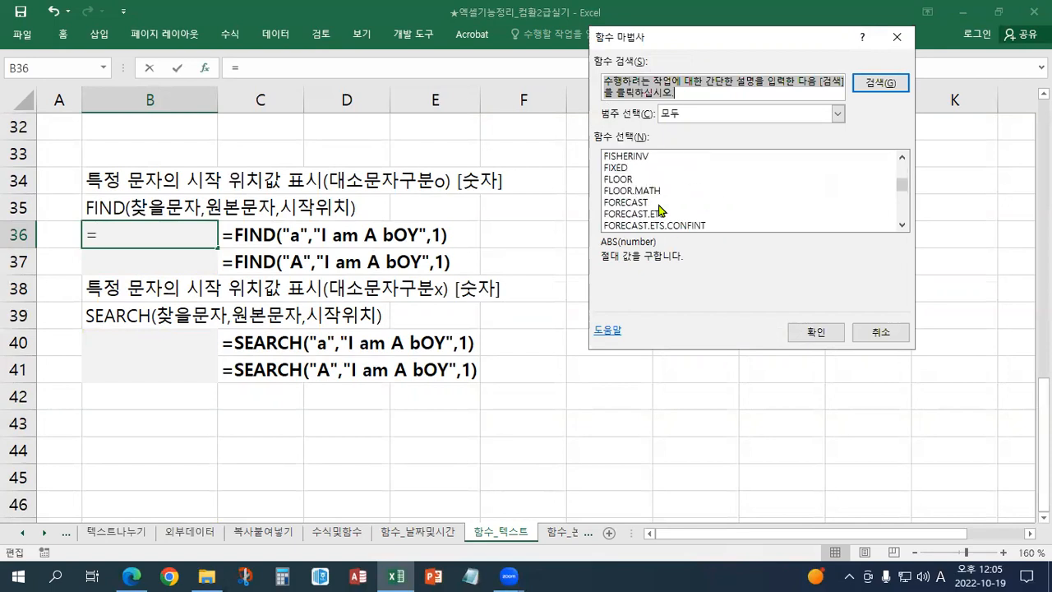
scroll(663, 212, "up", 1)
scroll(662, 211, "up", 1)
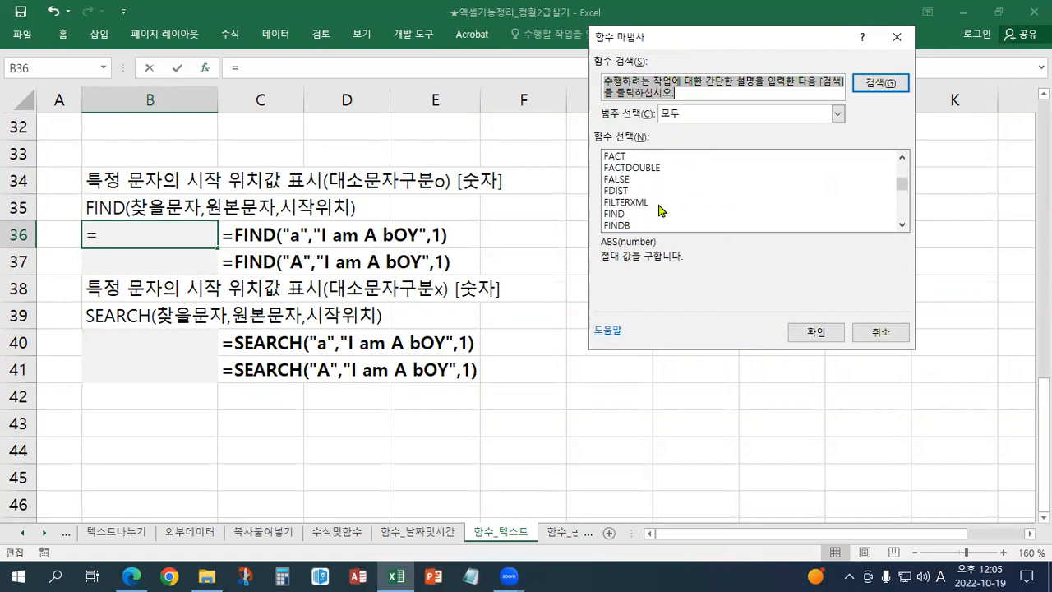
scroll(662, 212, "down", 1)
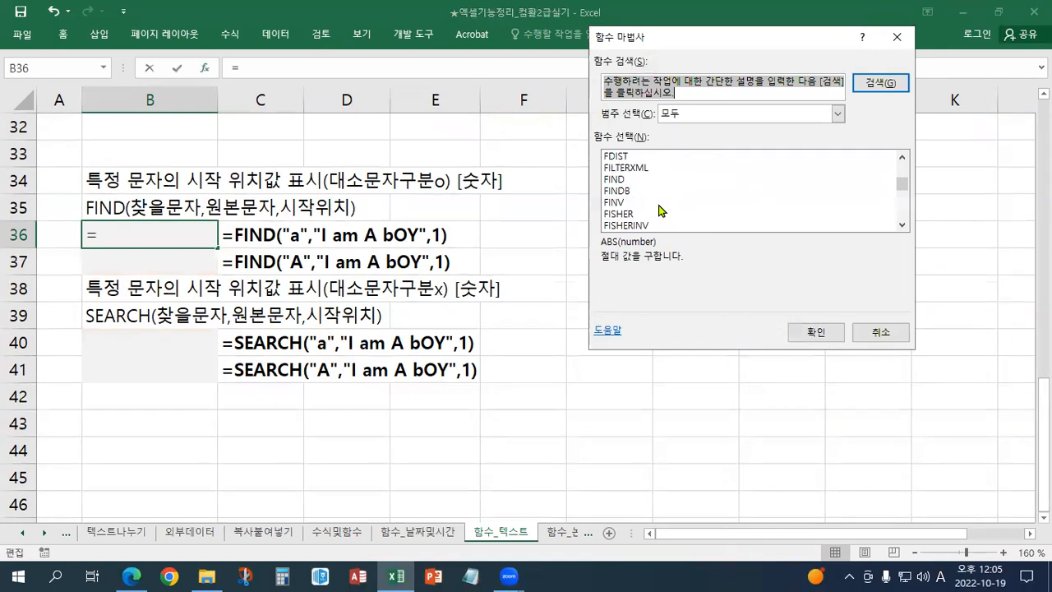
left_click(644, 180)
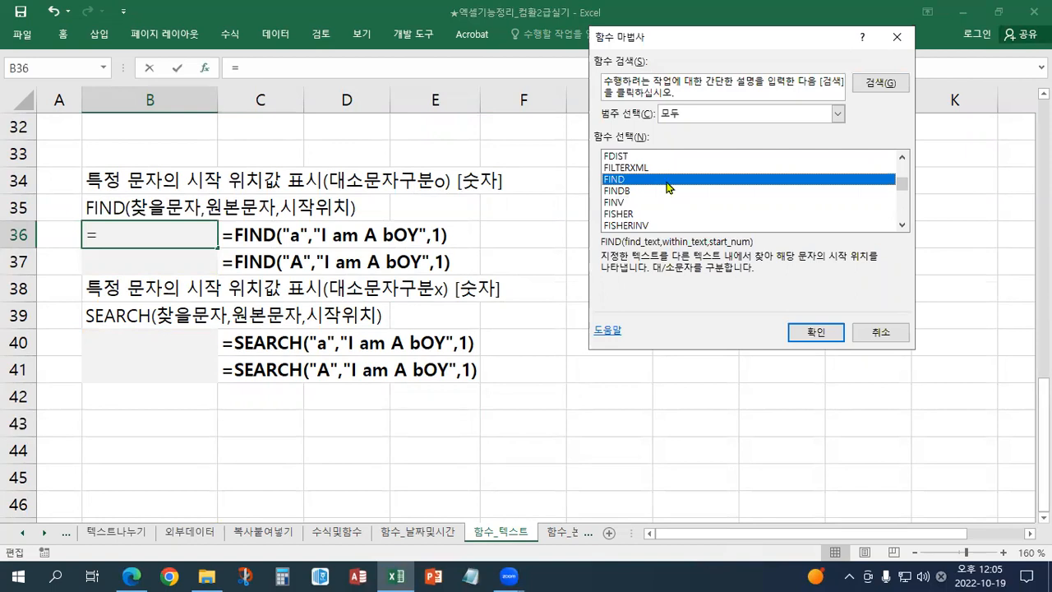
left_click(798, 333)
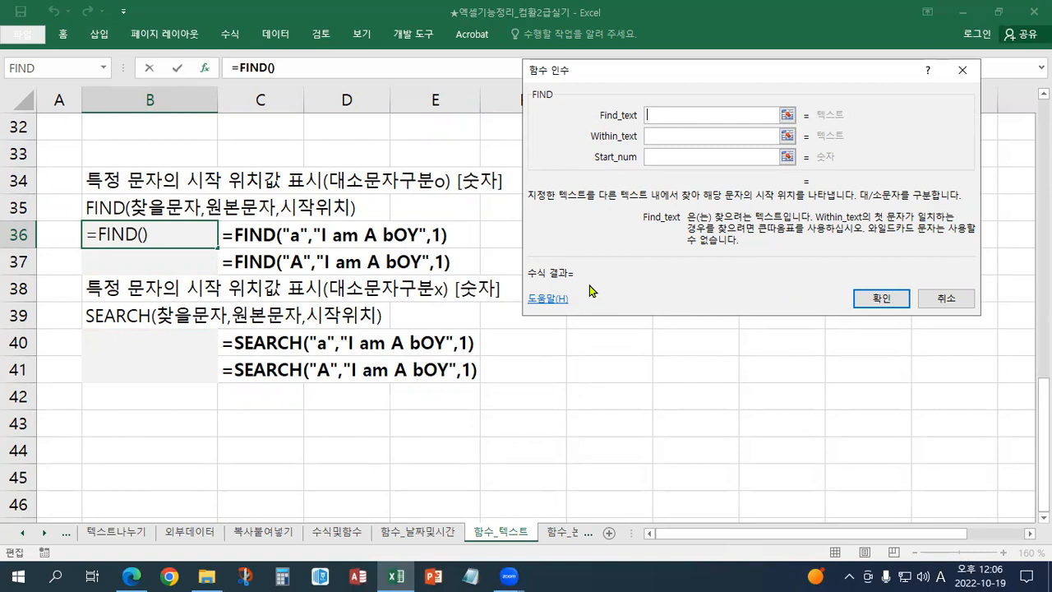
Set the FIND arguments to Find_text "a", Within_text "I am A bOY" and Start_num 1.
type("\"a\"")
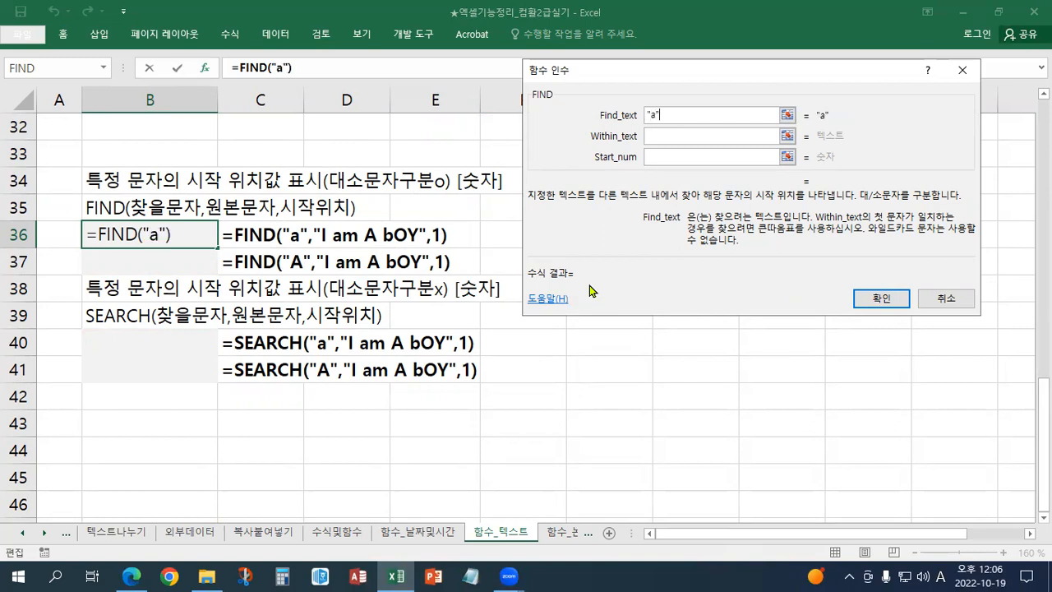
left_click(648, 137)
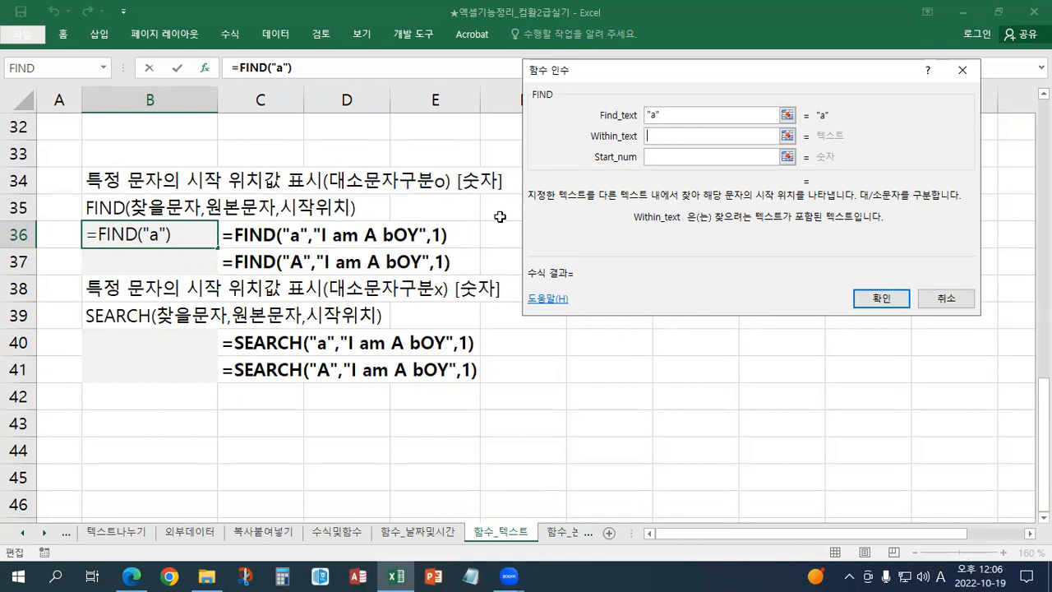
key("ctrl+v")
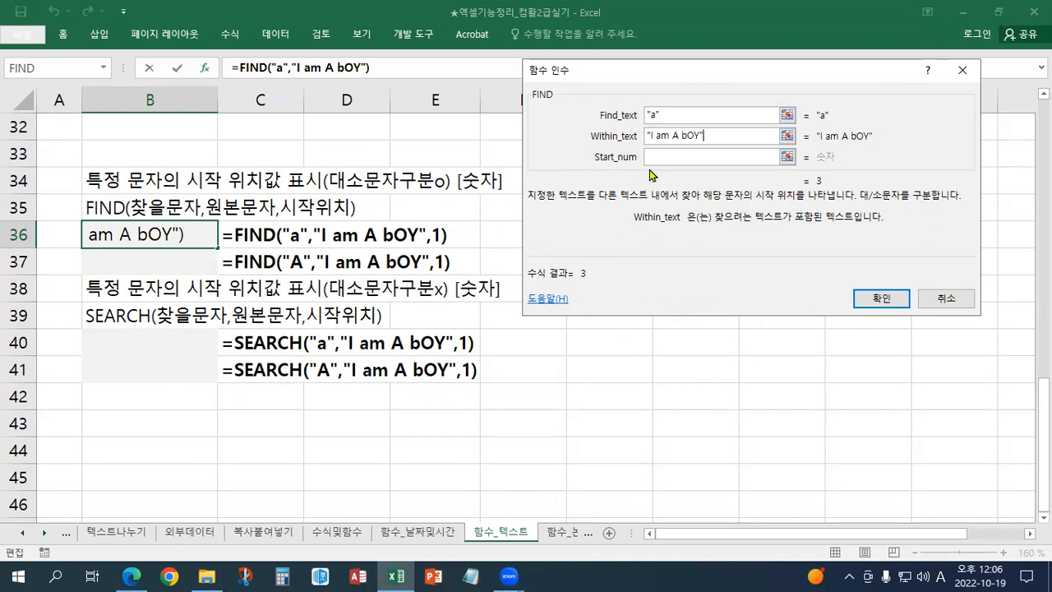
key("Tab")
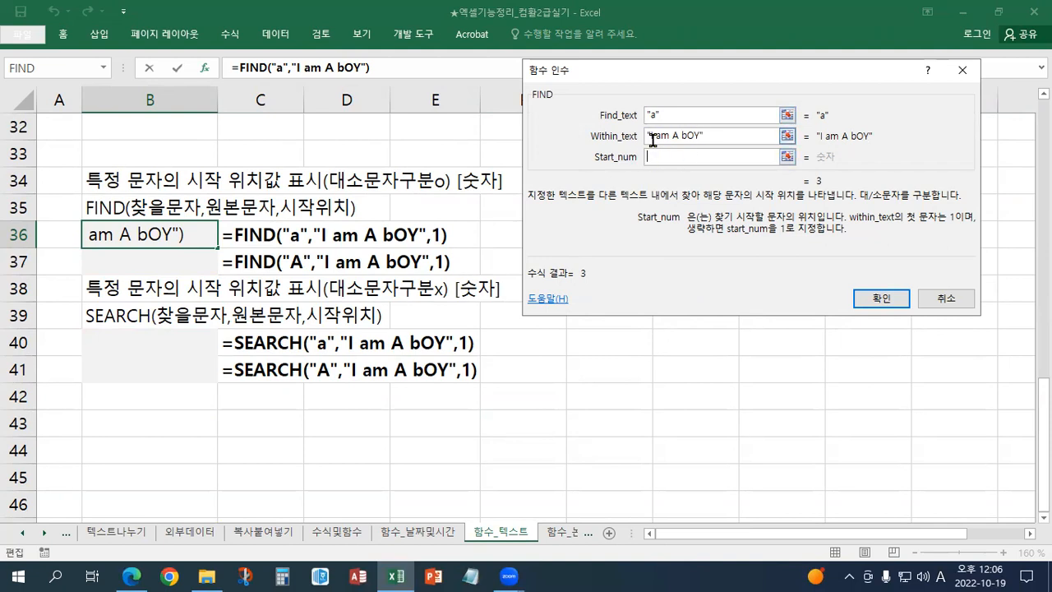
type("1")
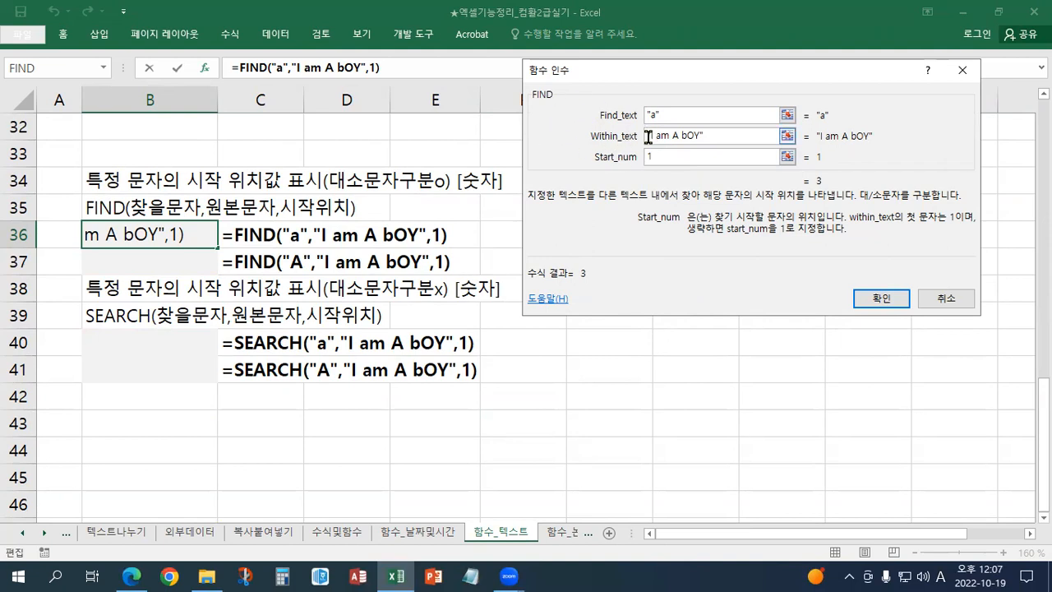
Try 3 as Start_num, set it back to 1 and complete the FIND formula in B36.
left_click_drag(682, 156, 618, 159)
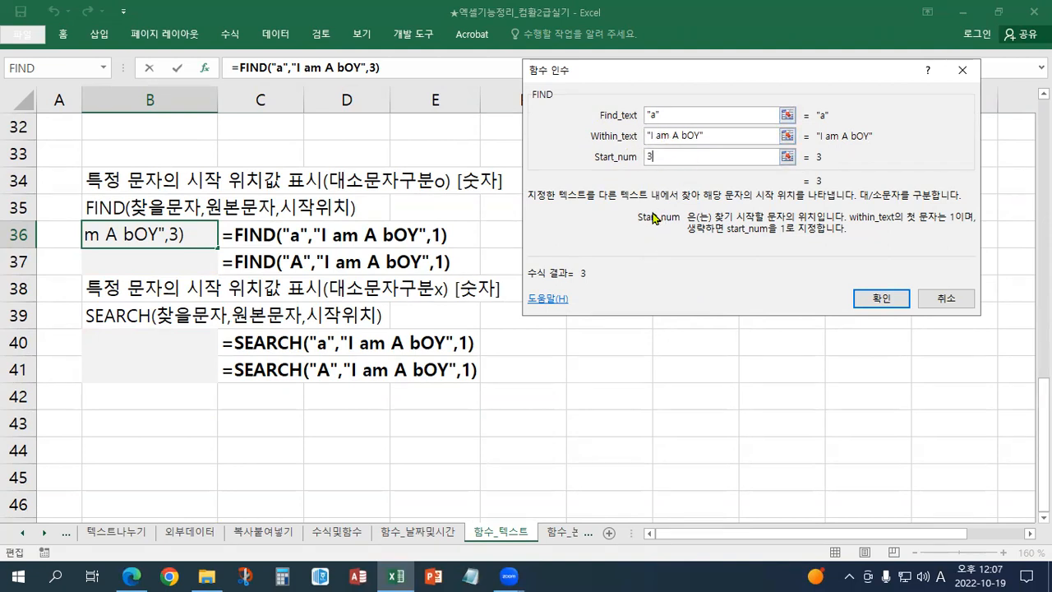
key("BackSpace")
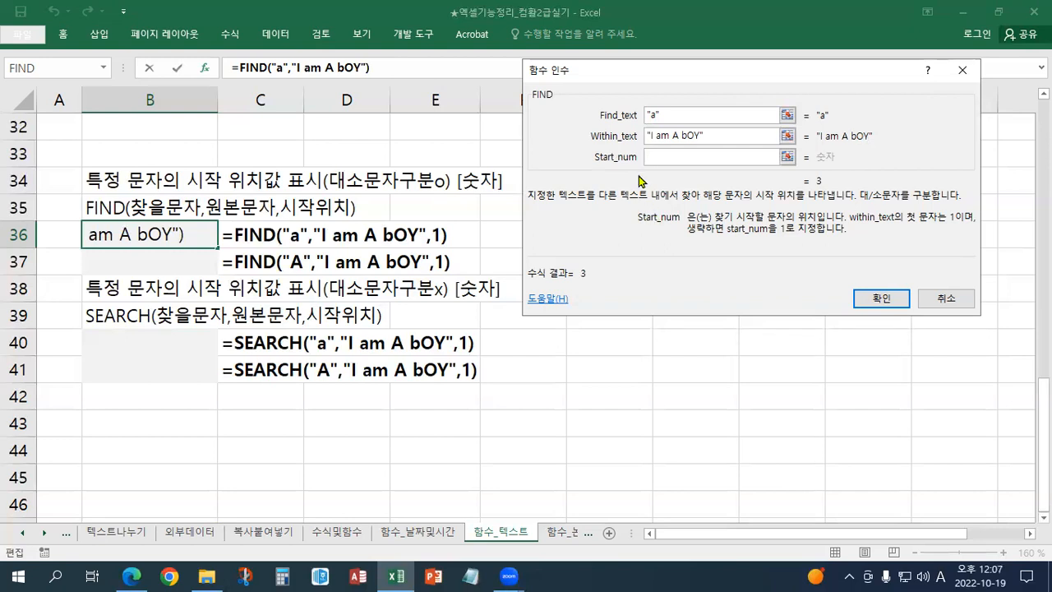
type("1")
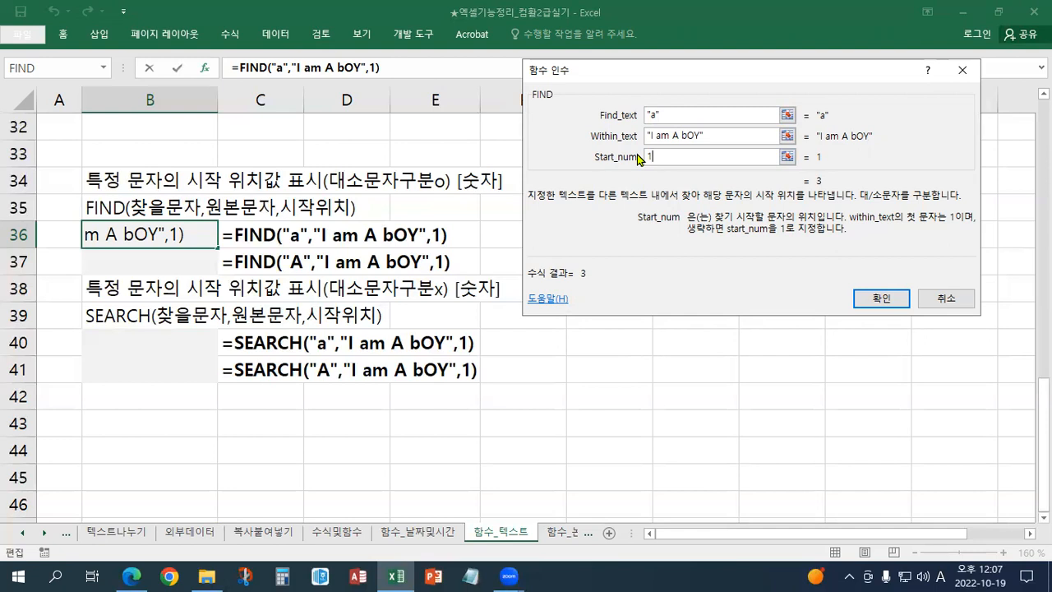
left_click(878, 298)
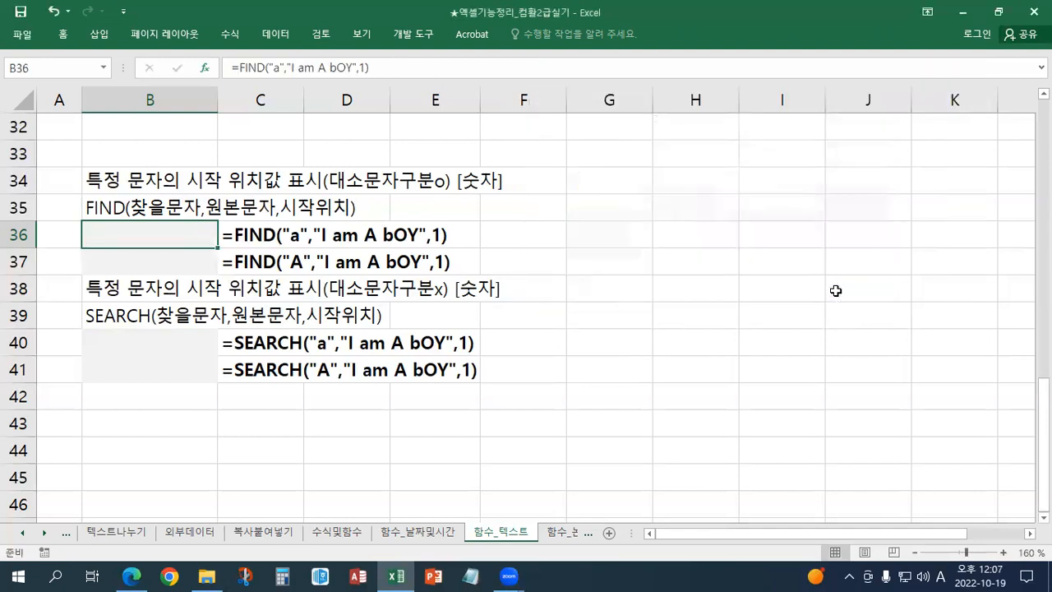
Enter the formula =FIND("A","I am A bOY",1) in B37 and return to that cell.
left_click(167, 263)
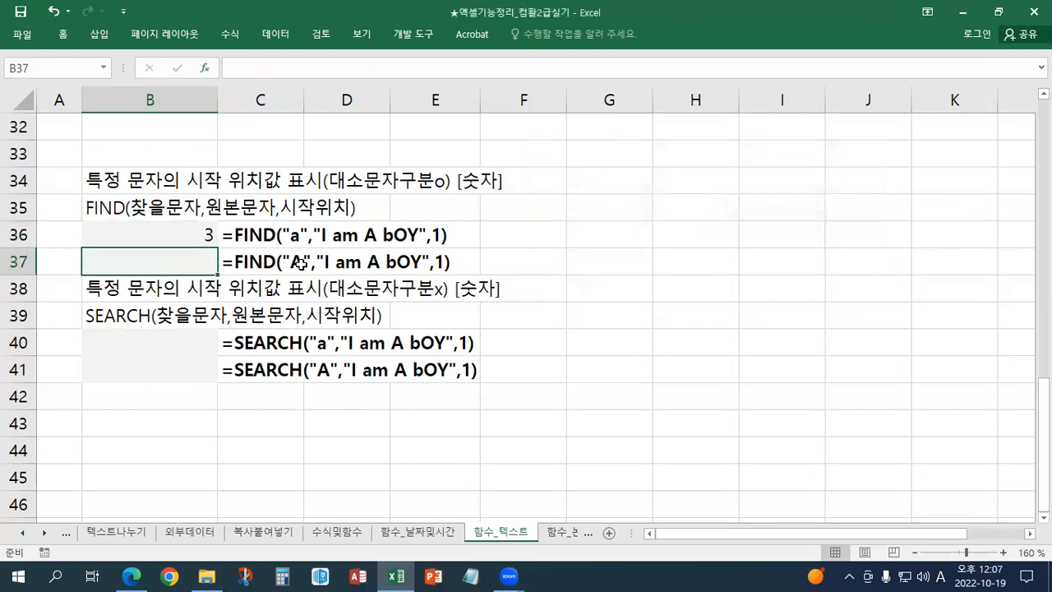
type("=F")
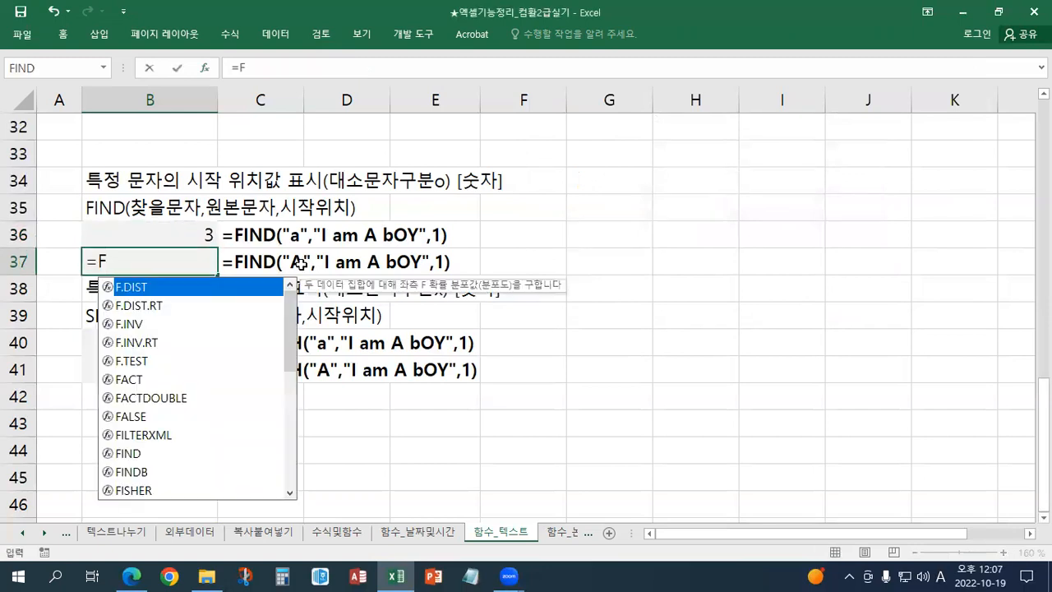
type("IND(")
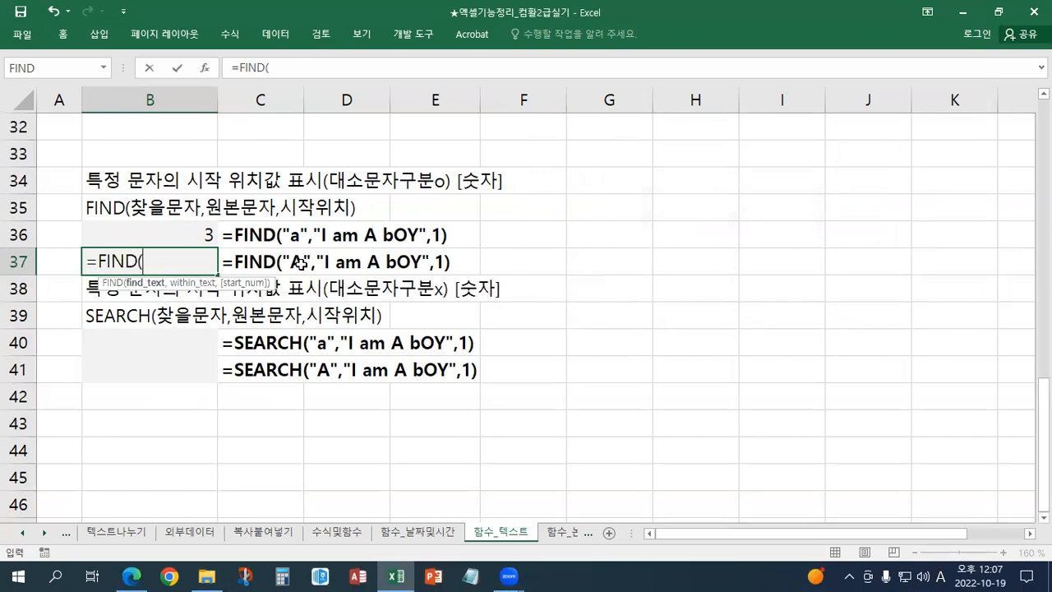
type("\"A\",")
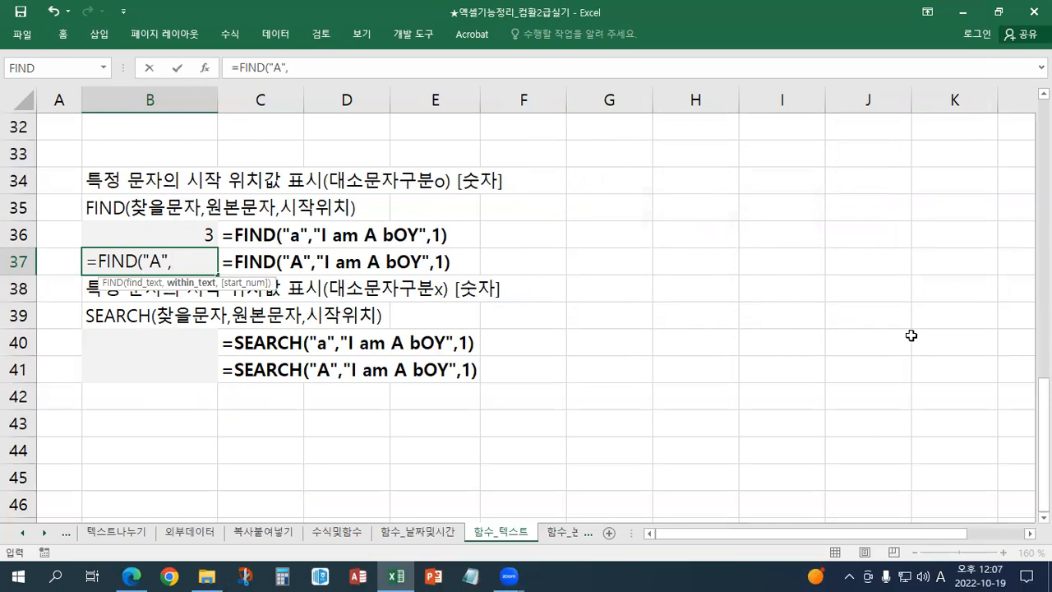
type("\"I am A bOY\"")
type(",1")
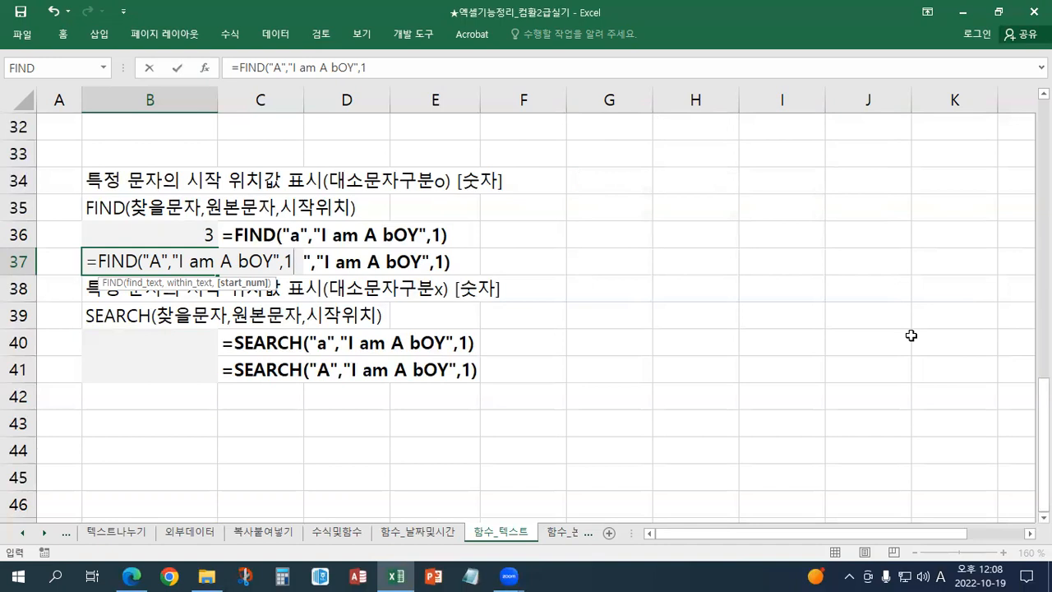
type(")")
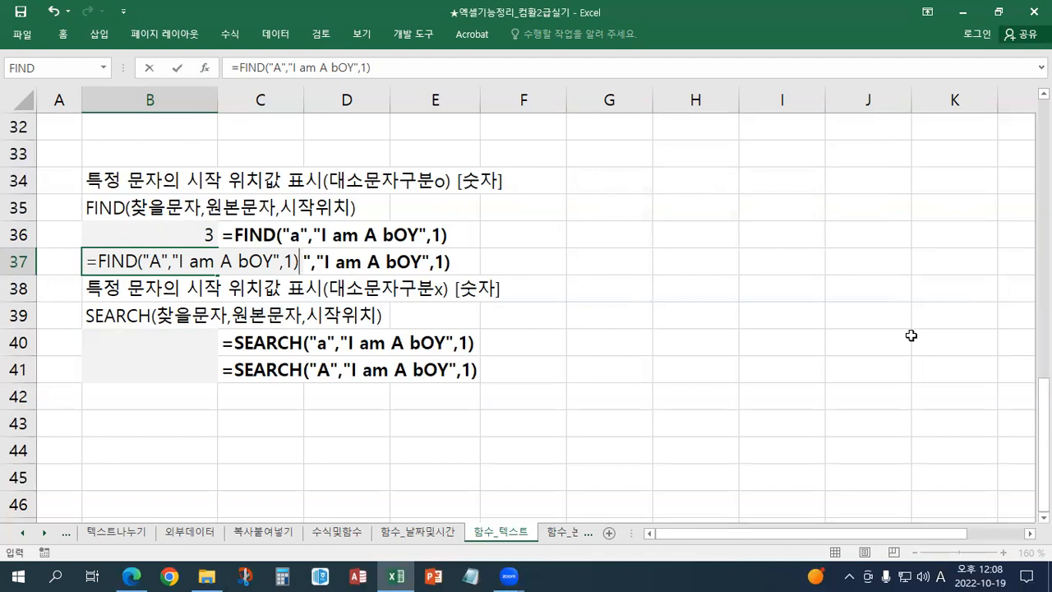
key("Return")
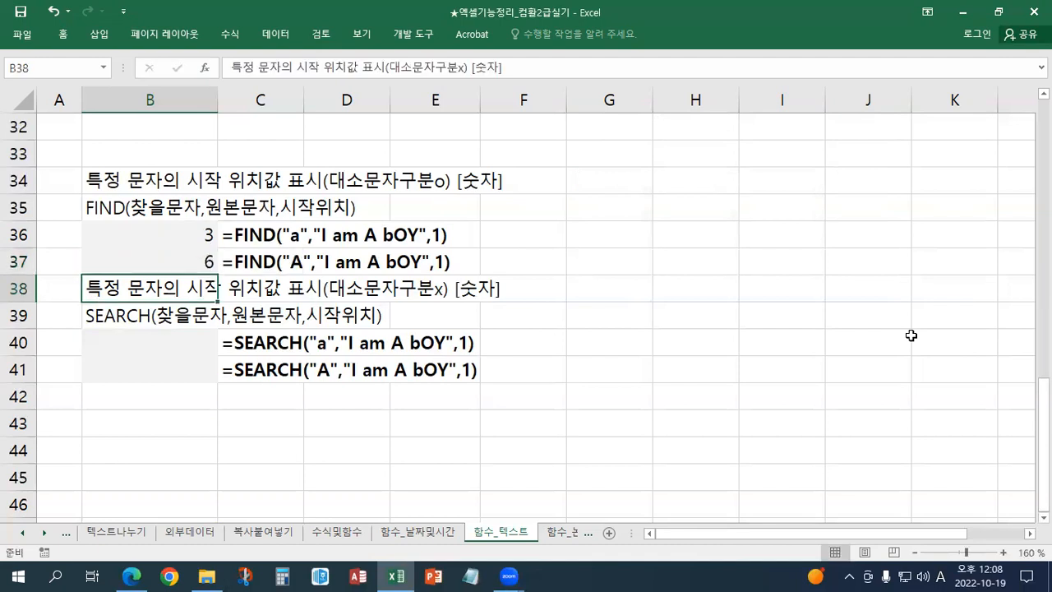
key("Up")
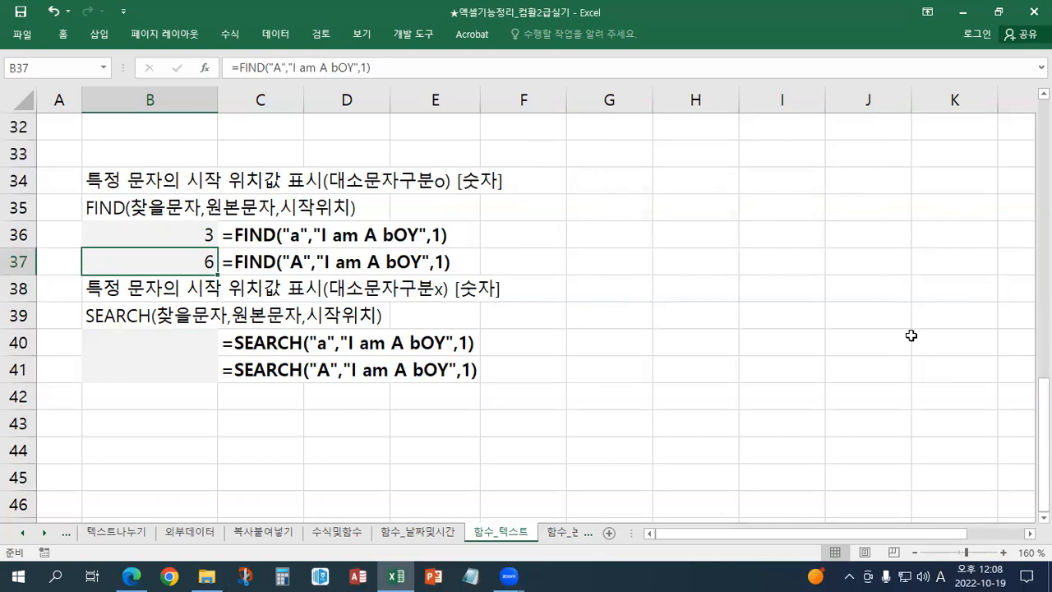
Insert a function in B40 and choose SEARCH from the list of all functions.
key("Down")
key("Down")
key("Down")
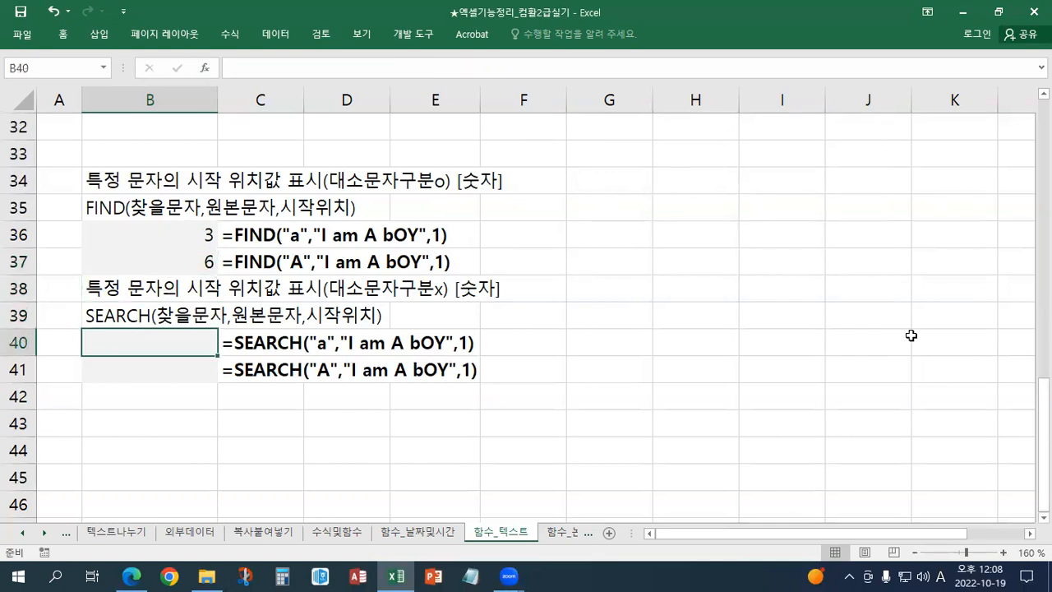
left_click(223, 36)
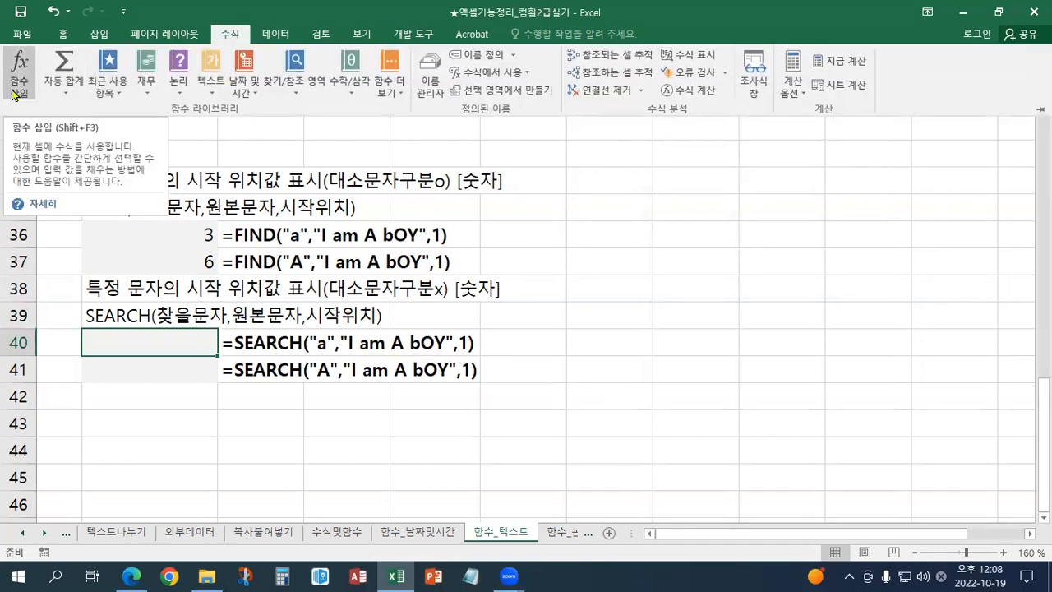
left_click(13, 92)
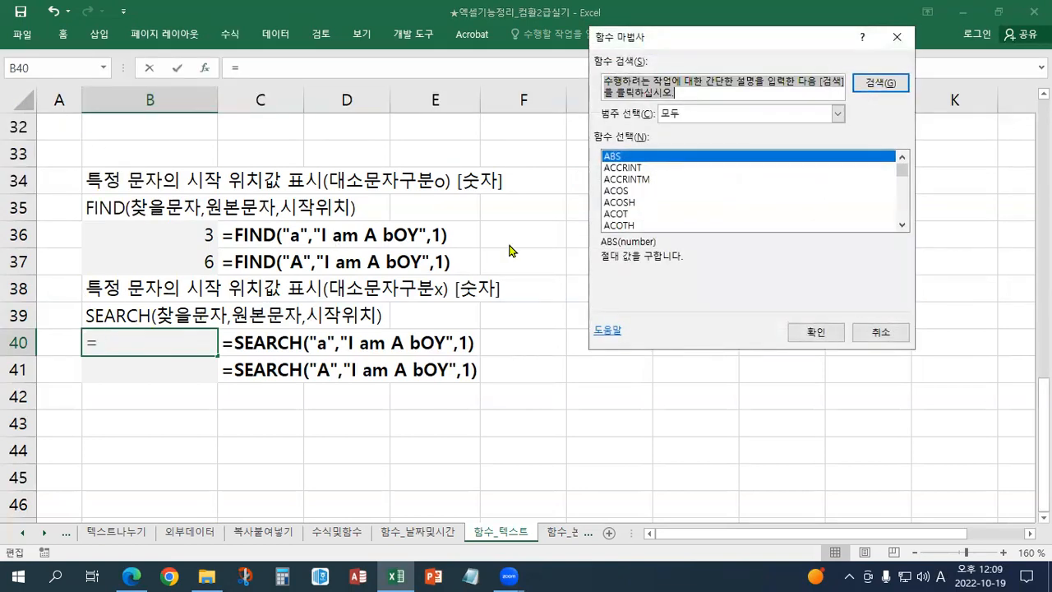
scroll(699, 205, "down", 1)
scroll(699, 205, "down", 20)
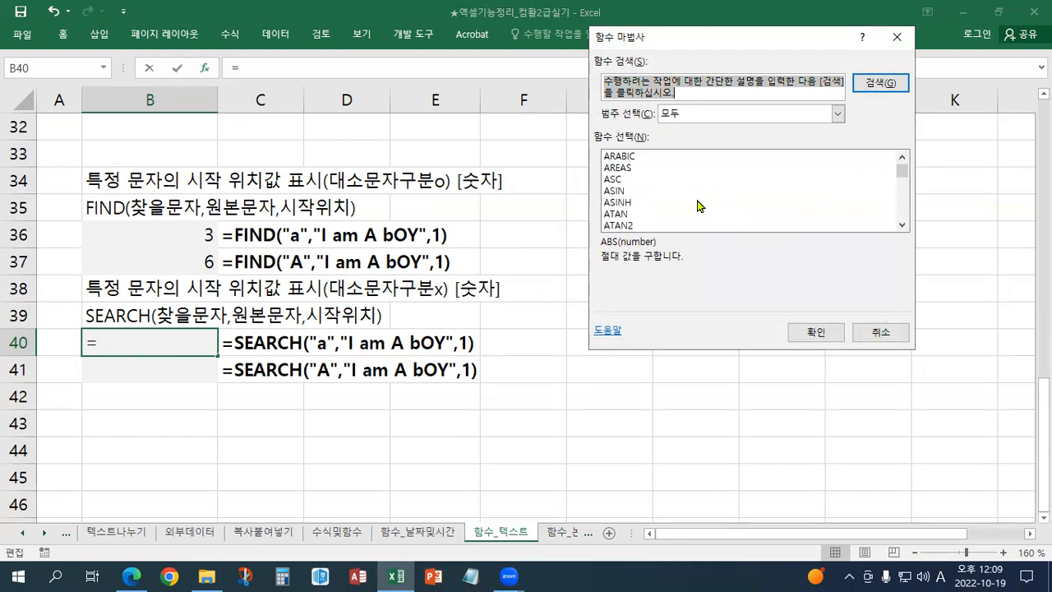
scroll(695, 206, "down", 20)
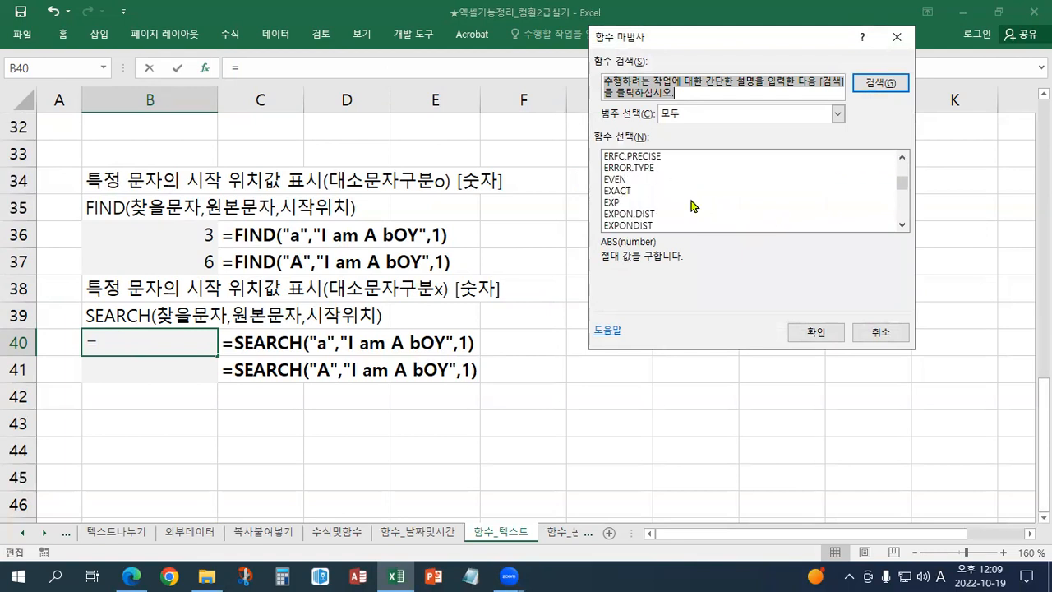
scroll(687, 203, "down", 20)
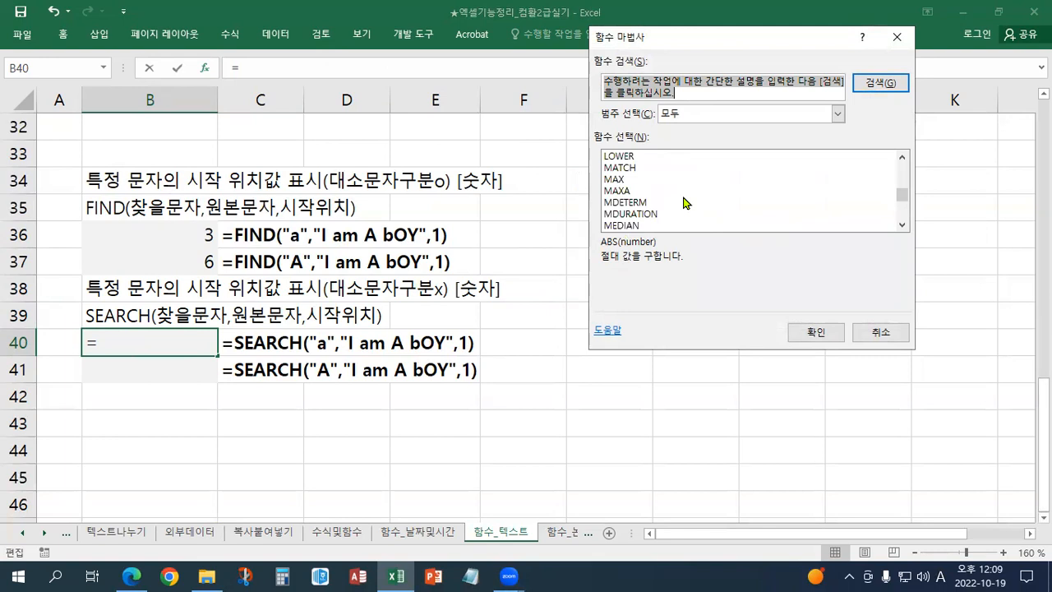
scroll(684, 203, "down", 10)
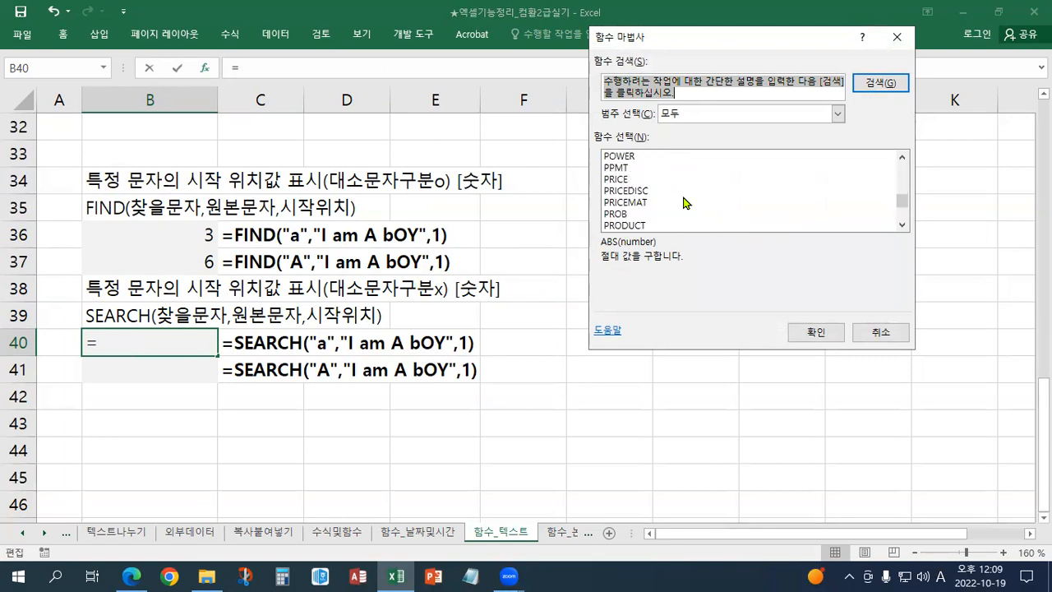
scroll(686, 203, "down", 10)
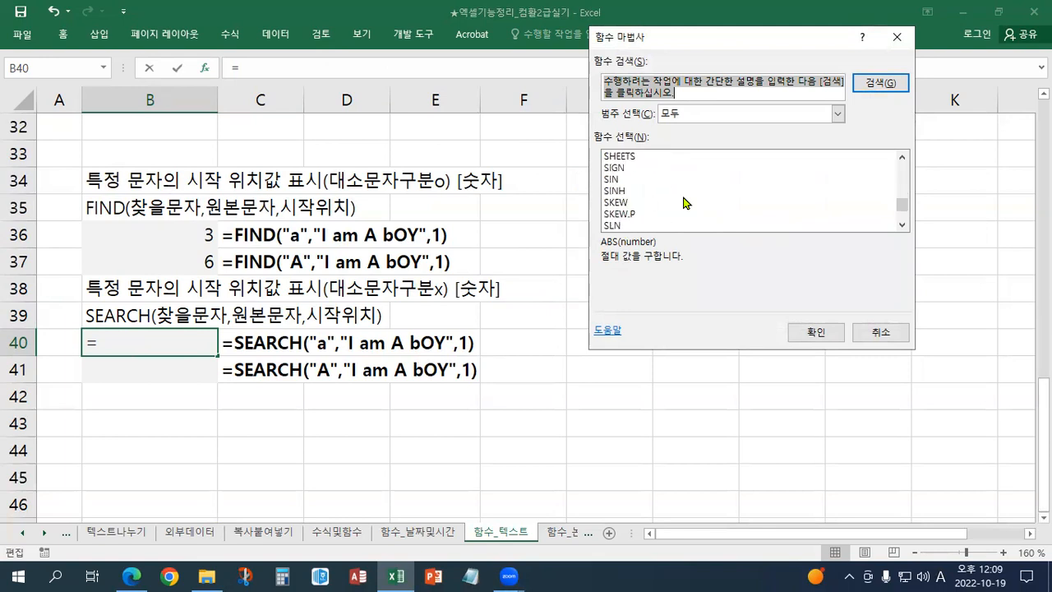
scroll(687, 203, "up", 3)
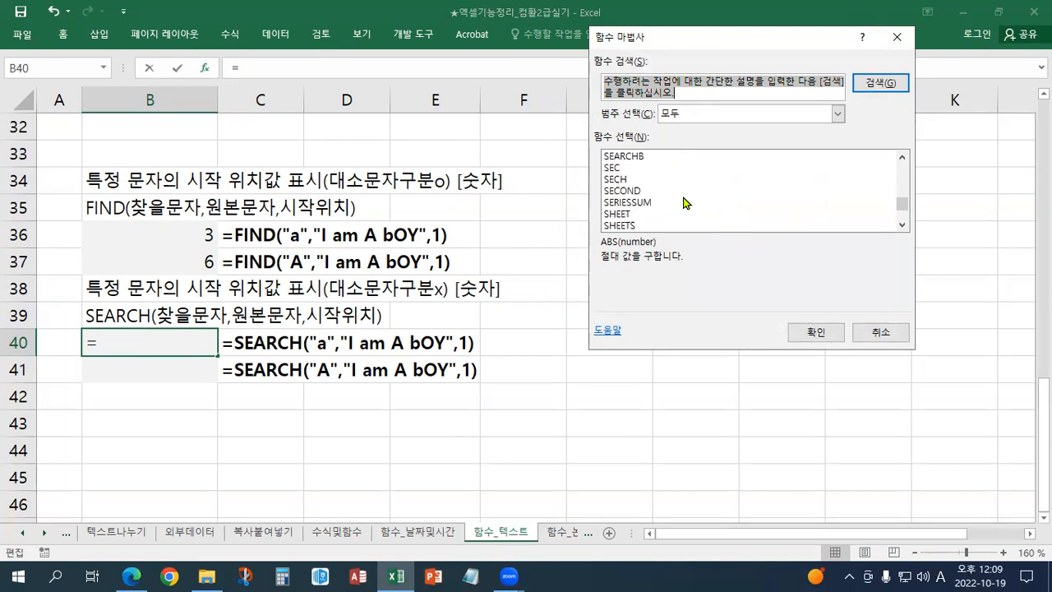
scroll(686, 203, "up", 2)
left_click(643, 181)
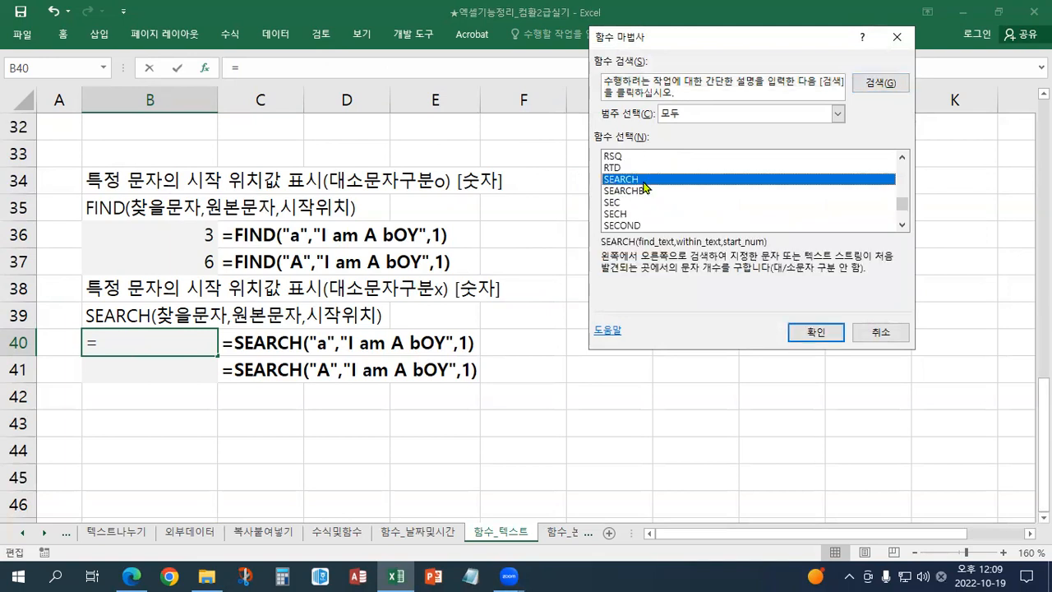
left_click(815, 333)
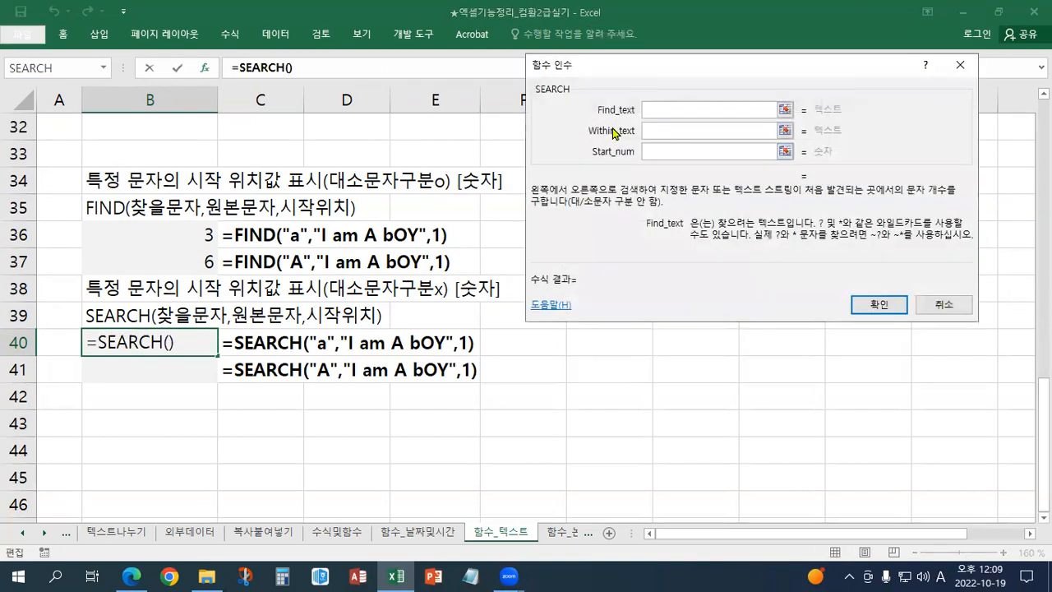
Set the SEARCH arguments to Find_text "a", Within_text "I am A bOY" and Start_num 1, and complete the formula in B40.
type("\"a\"")
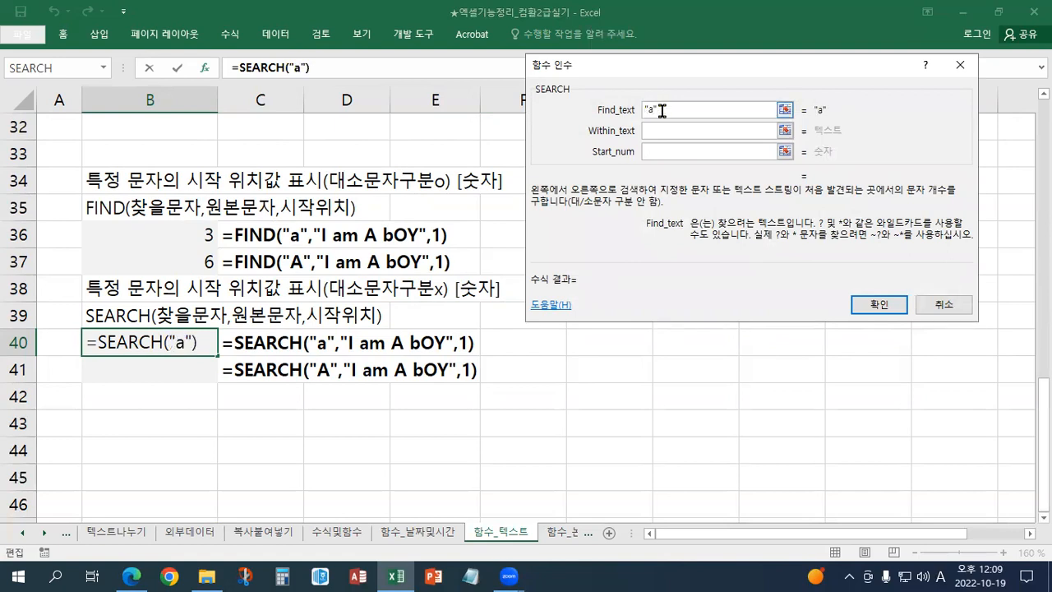
left_click(658, 131)
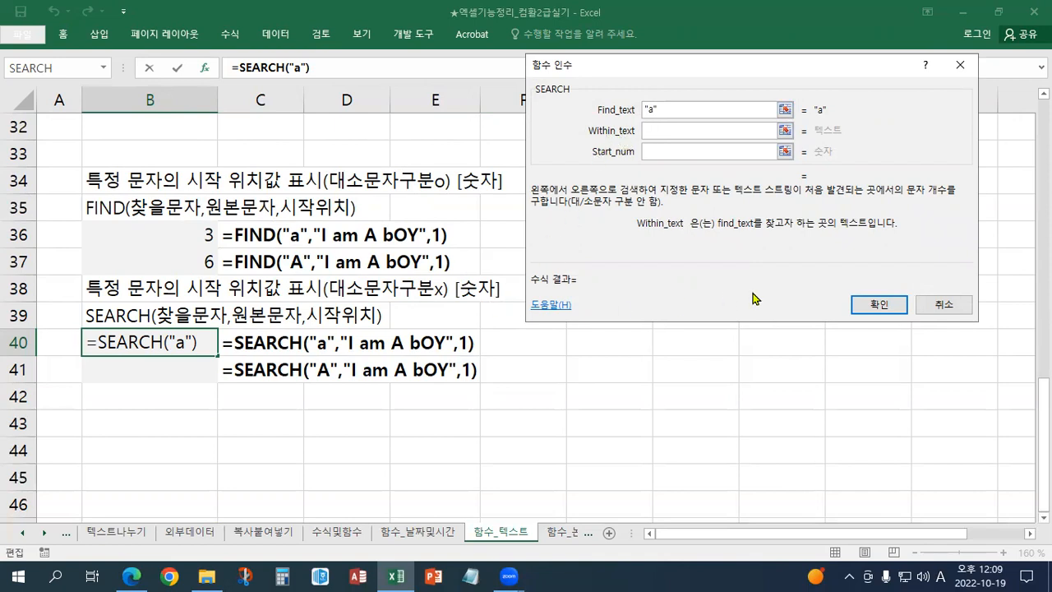
type("\"I am A bOY\"")
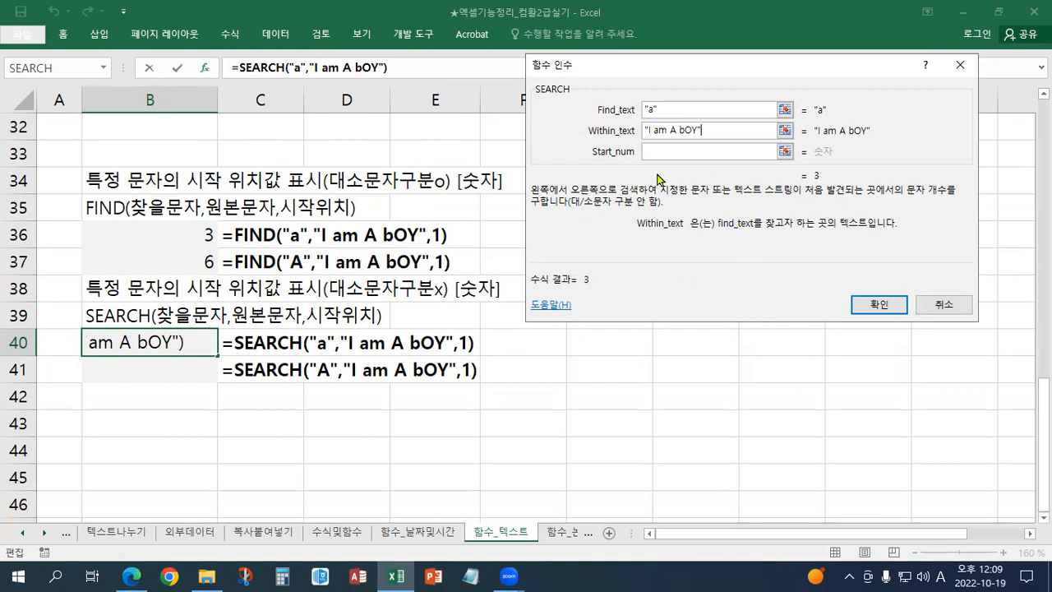
left_click(645, 153)
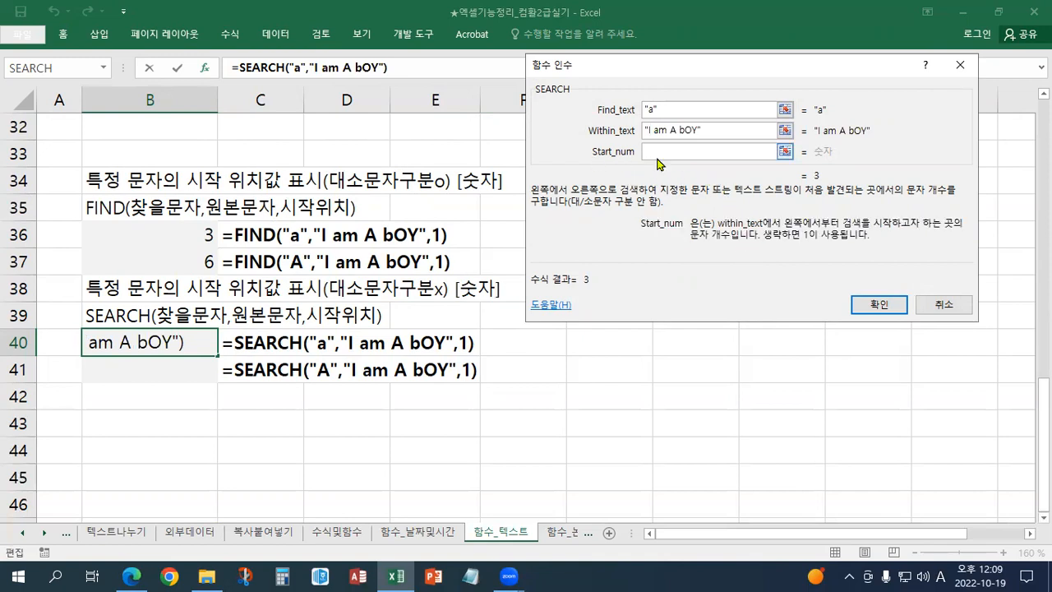
type("1")
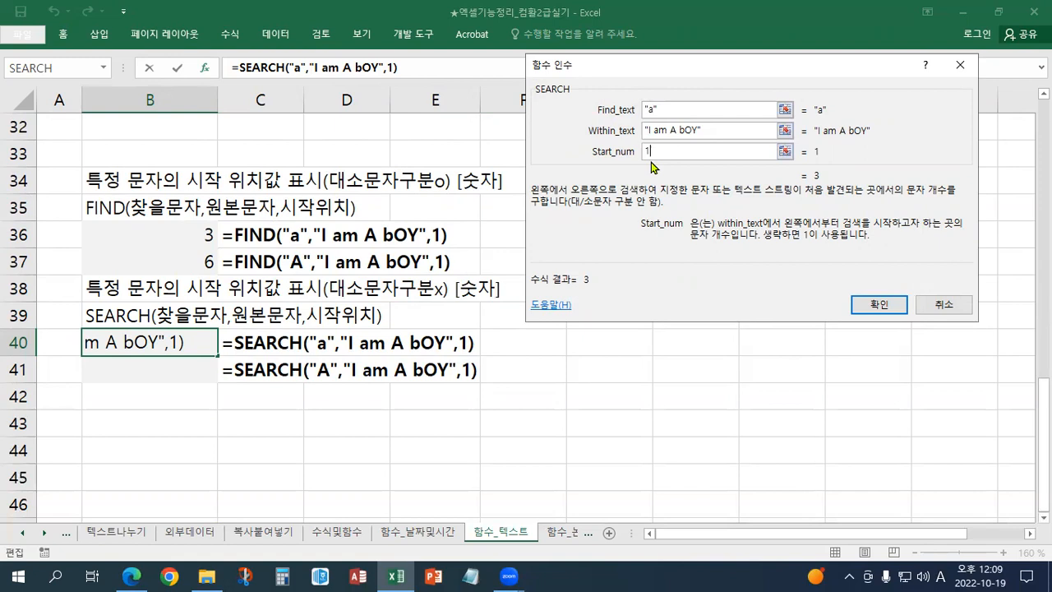
left_click(855, 310)
left_click(855, 310)
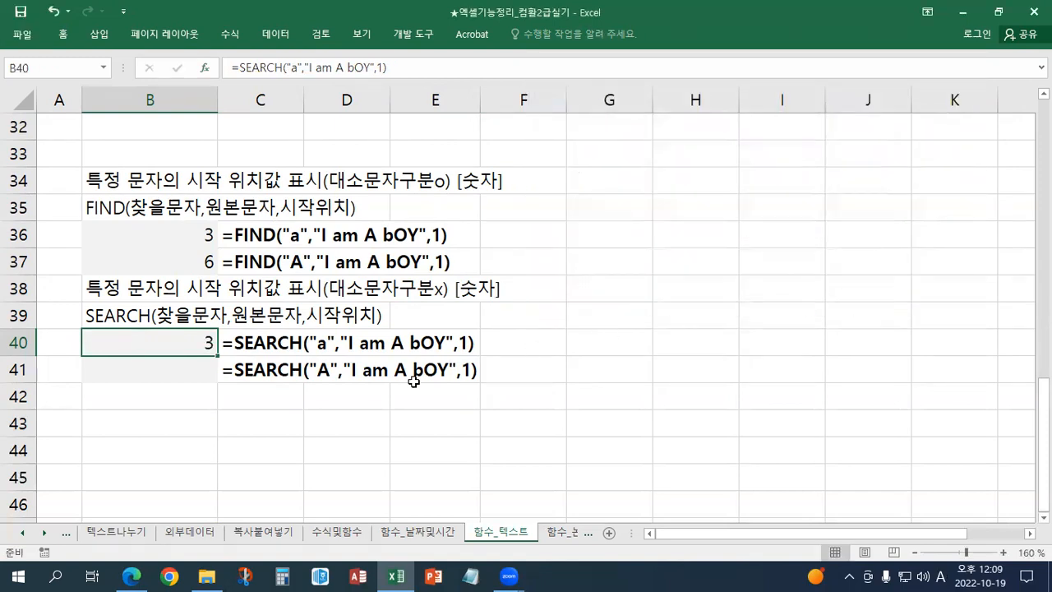
Enter the formula =SEARCH("A","I am A bOY",1) in B41 and return to that cell.
left_click(169, 377)
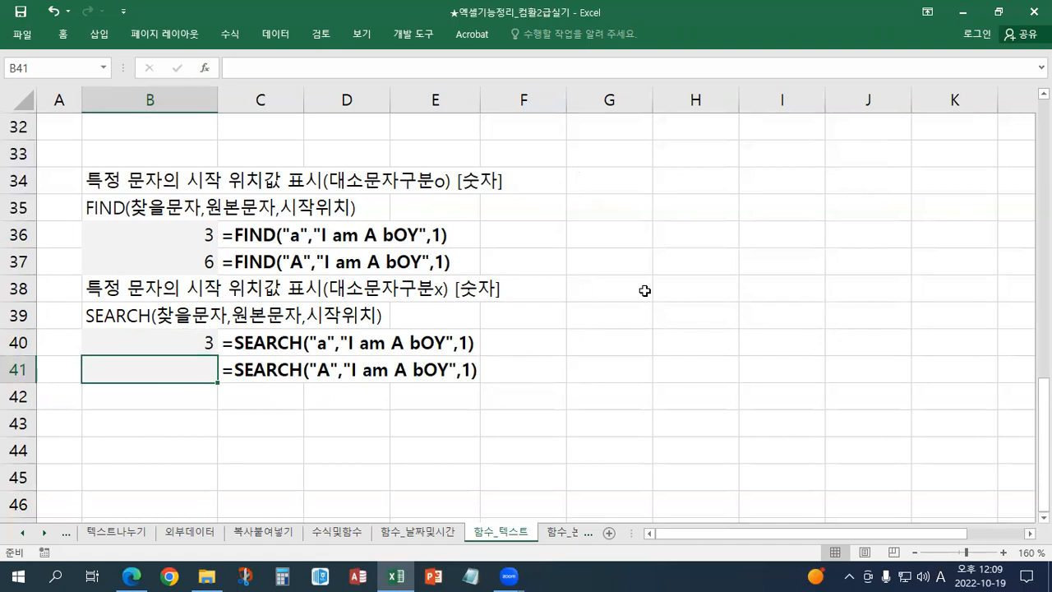
type("=SE")
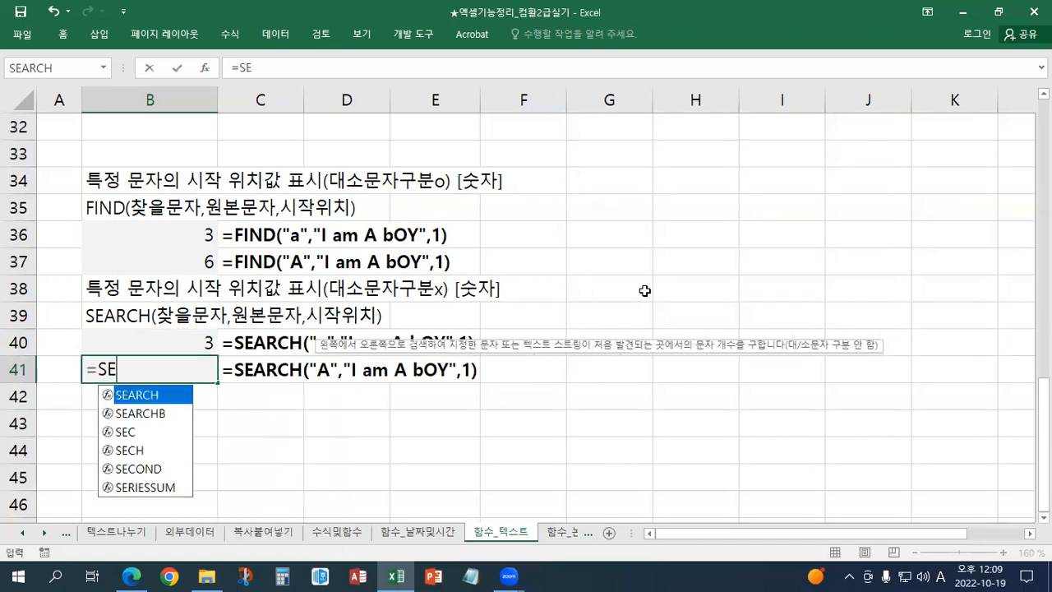
type("ARCH(")
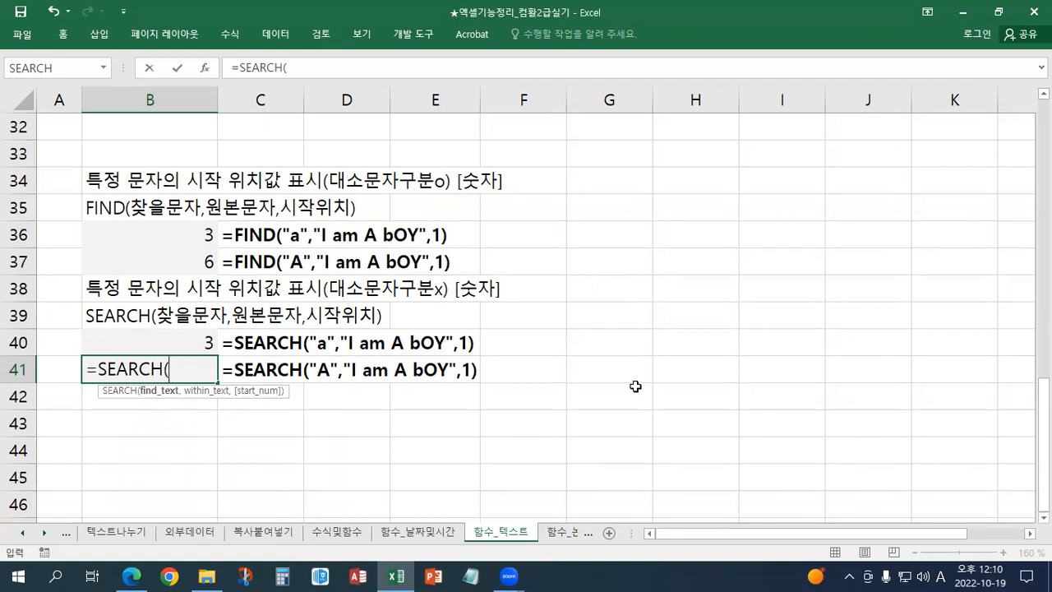
type("\"A\",")
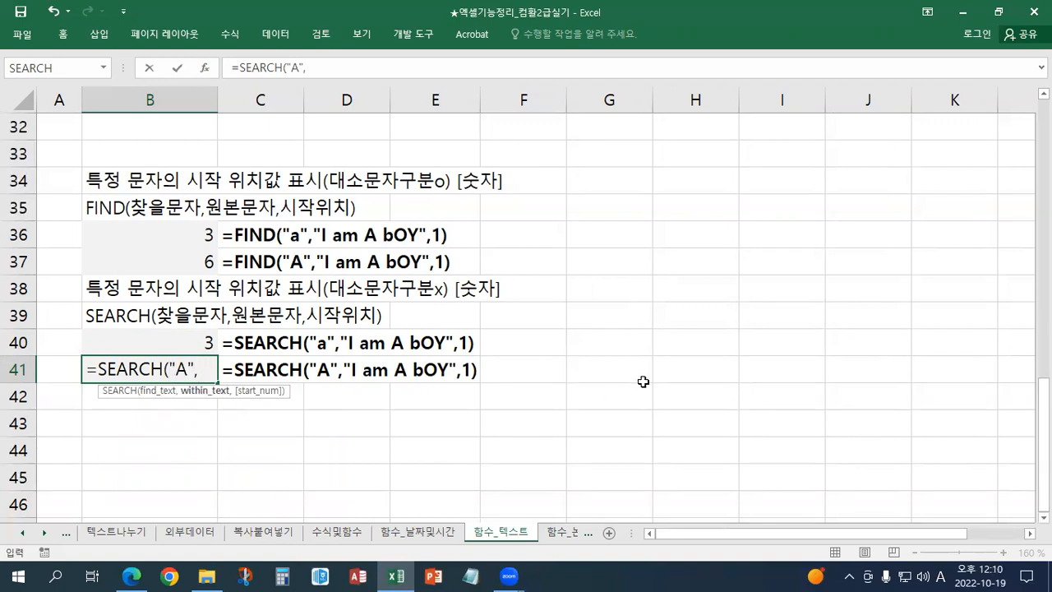
type("\"I am A bOY\"")
type(",")
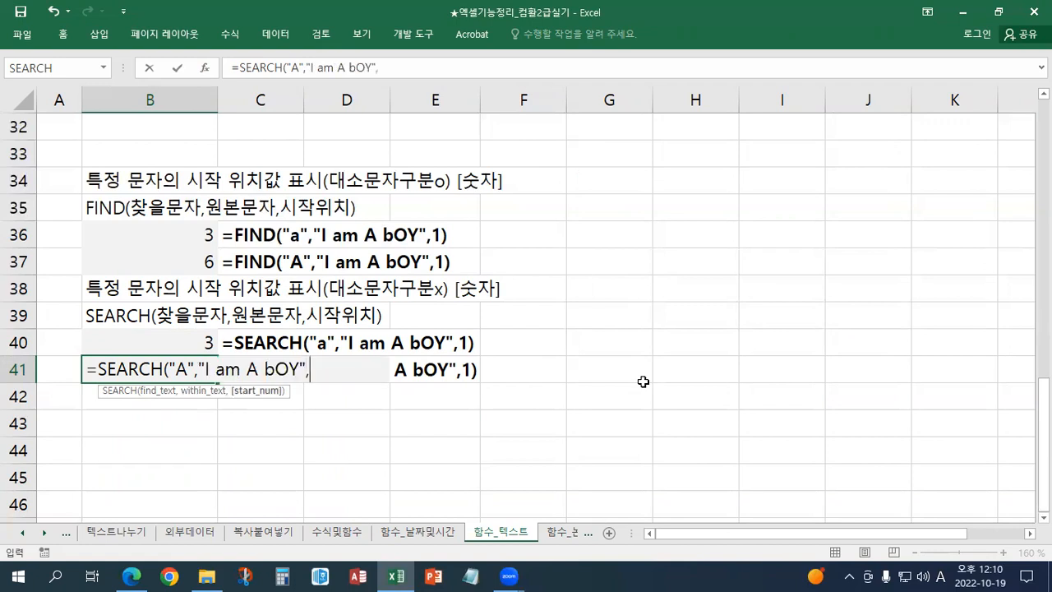
type("1")
type(")")
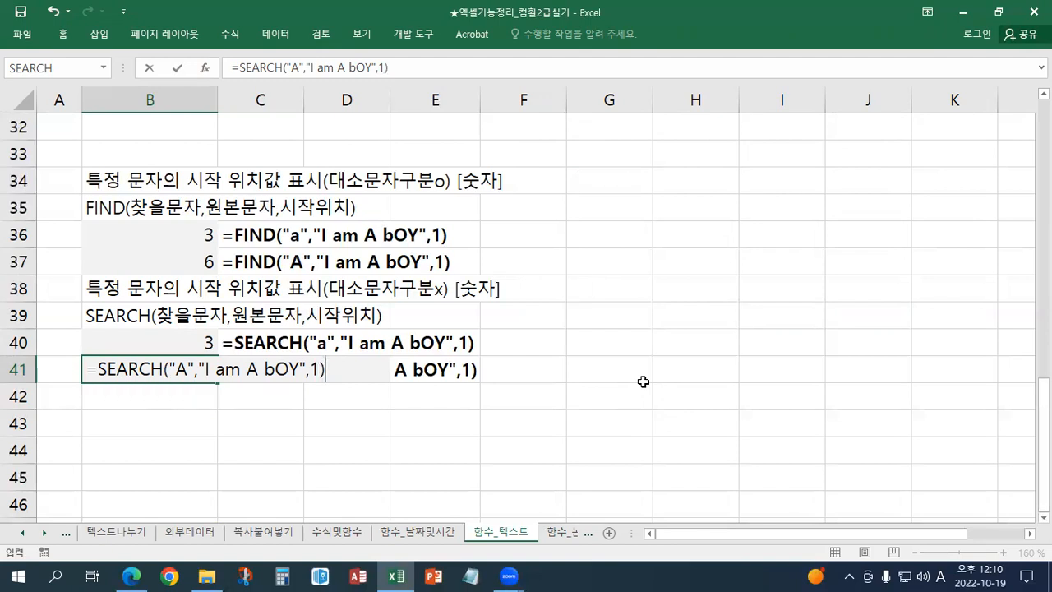
key("Return")
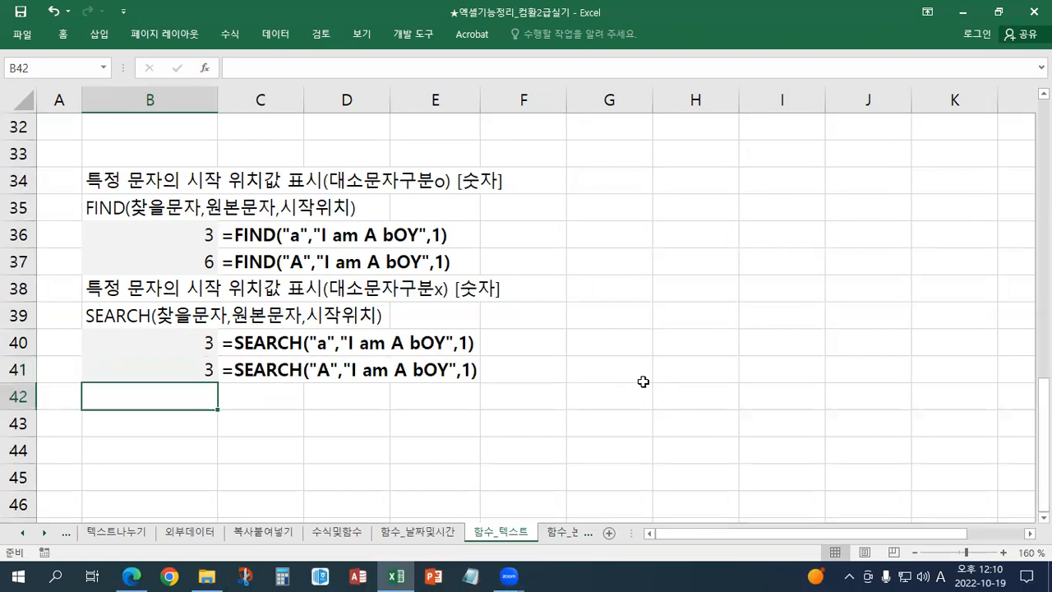
key("Up")
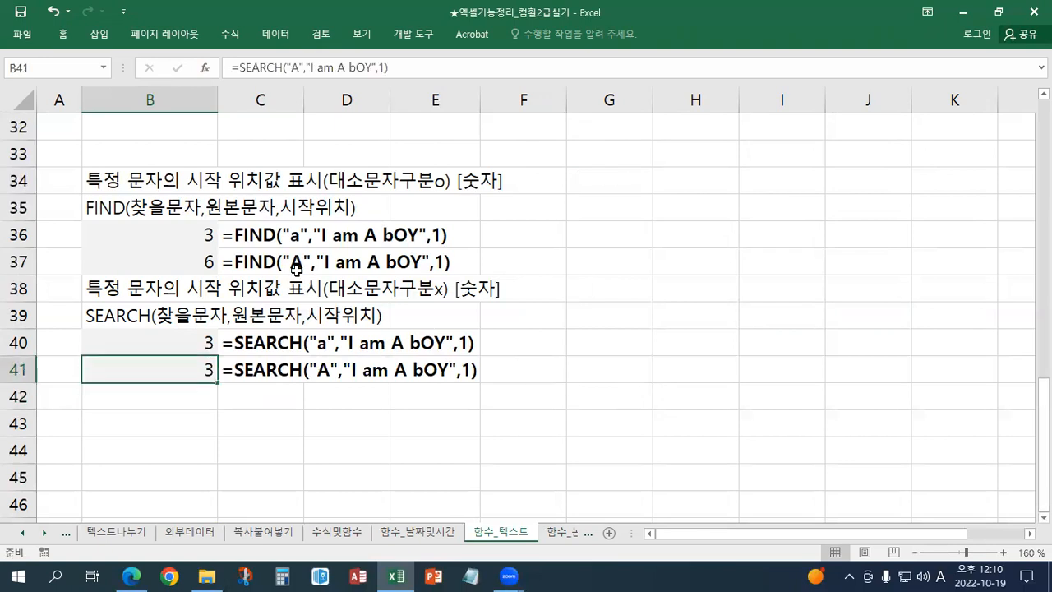
Review the FIND arguments and their descriptions for the formula in B36, keeping the formula as it is.
left_click(195, 239)
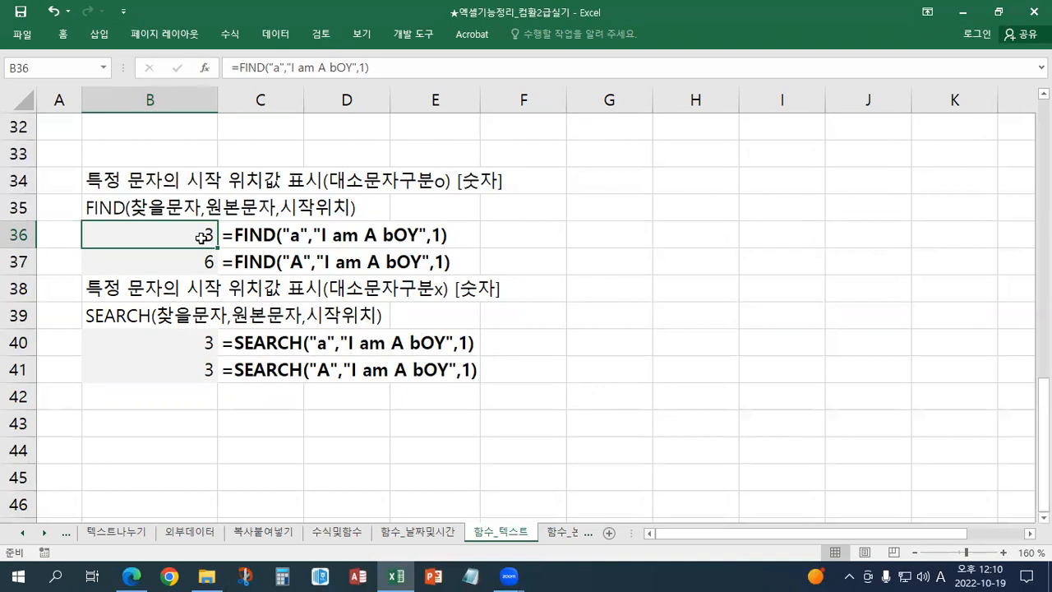
left_click(205, 72)
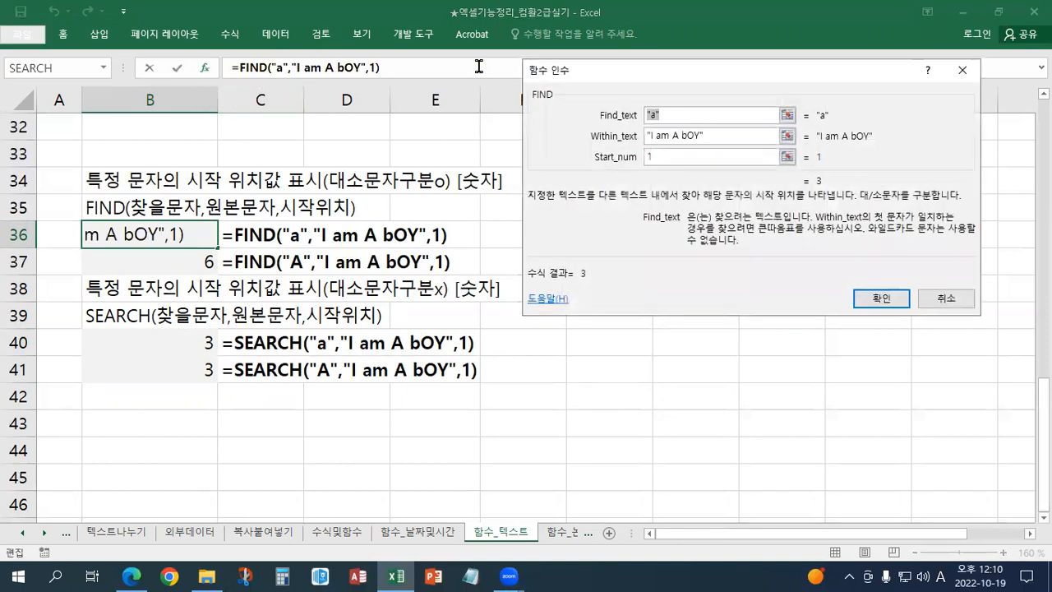
left_click_drag(543, 76, 533, 89)
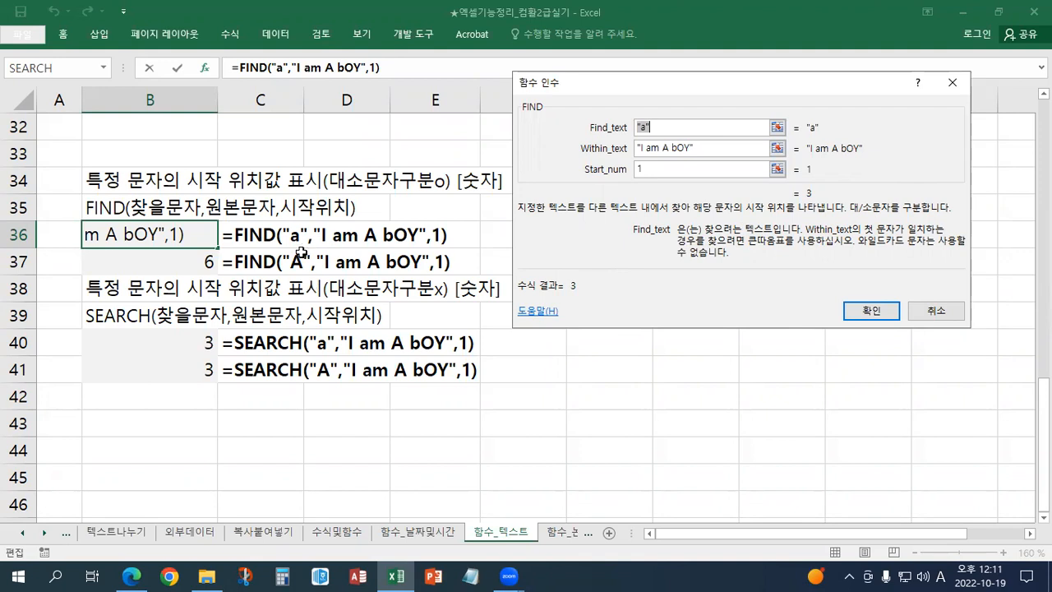
left_click(870, 311)
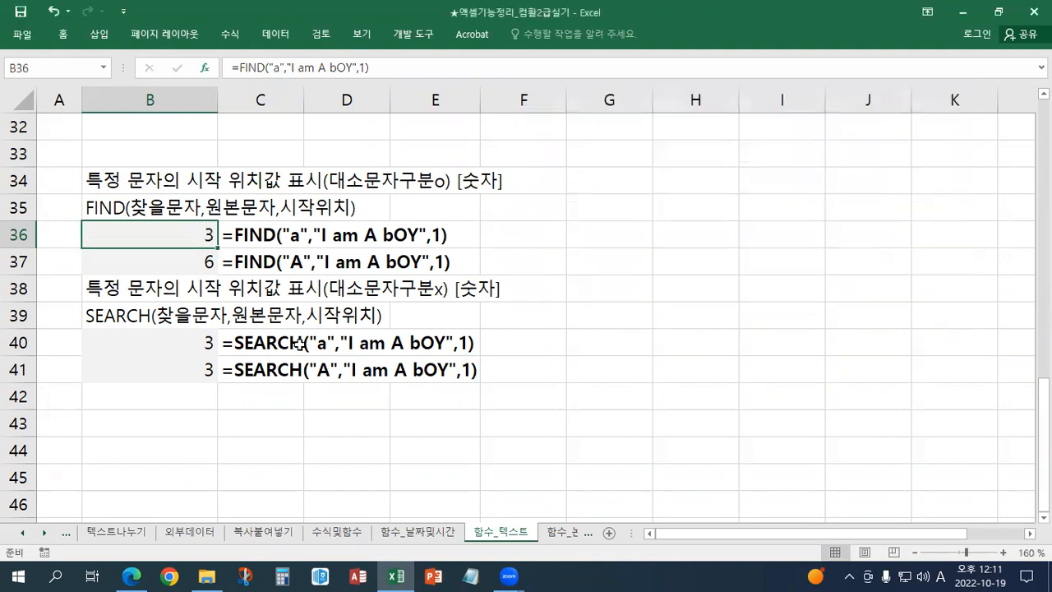
Review the SEARCH arguments and their descriptions for the formula in B40 without changing them.
left_click(185, 344)
left_click(205, 68)
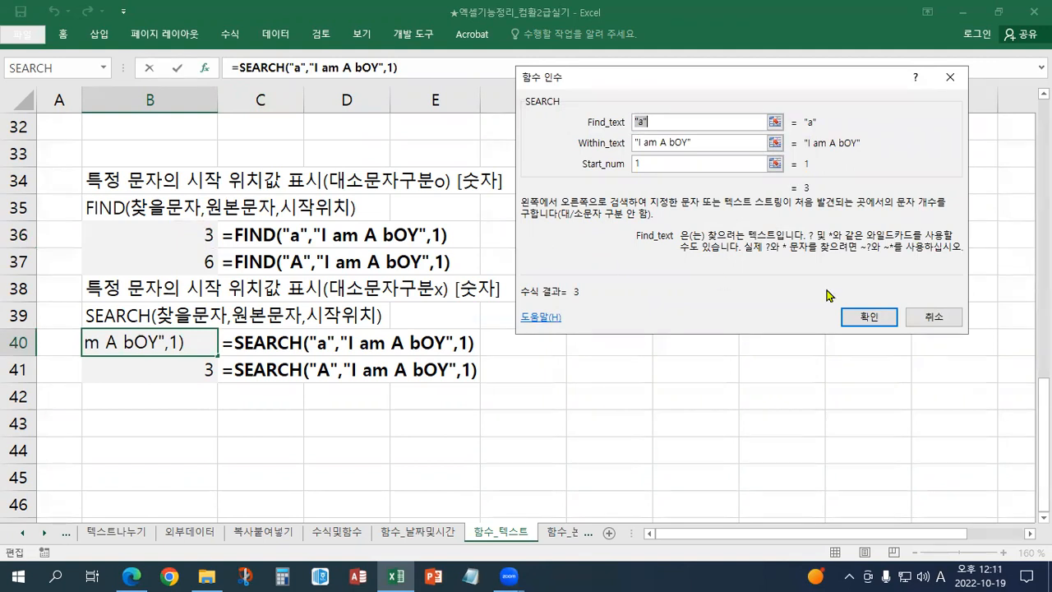
left_click(934, 316)
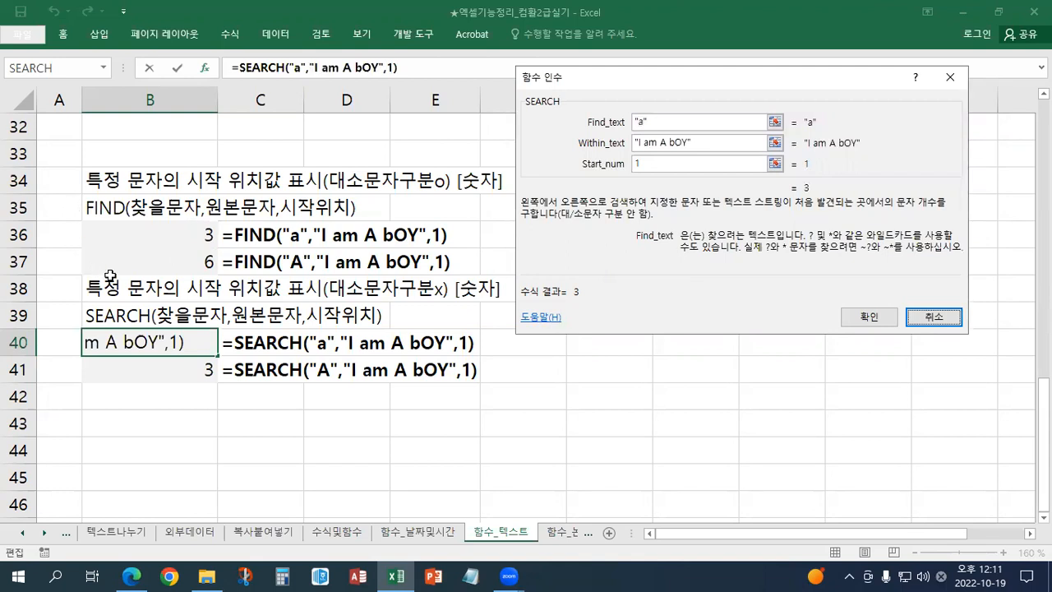
left_click(951, 319)
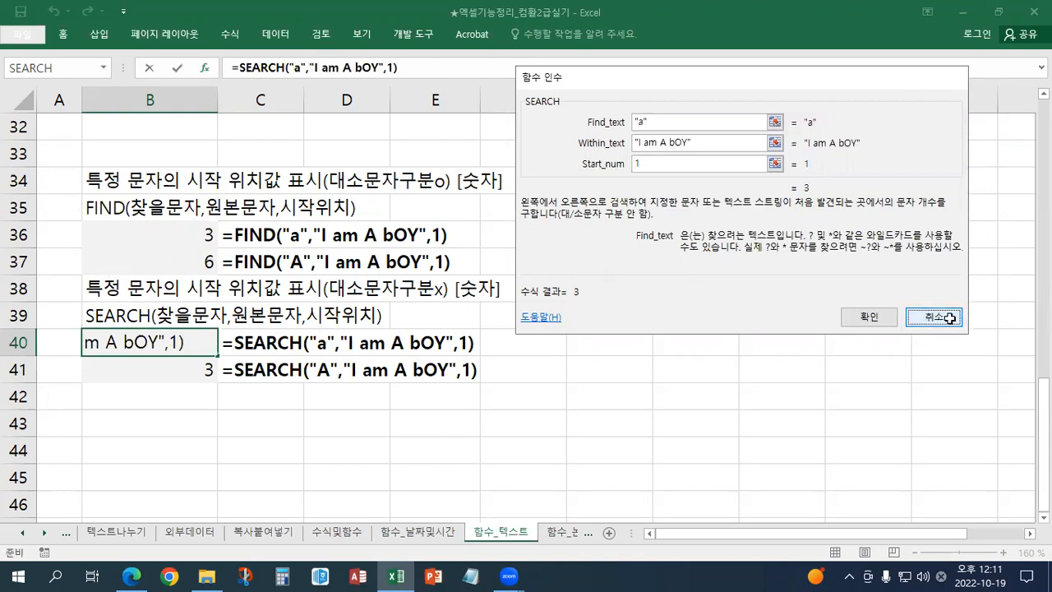
Restore the workbook window to a smaller size and open the 함수_논리 sheet.
left_click(996, 13)
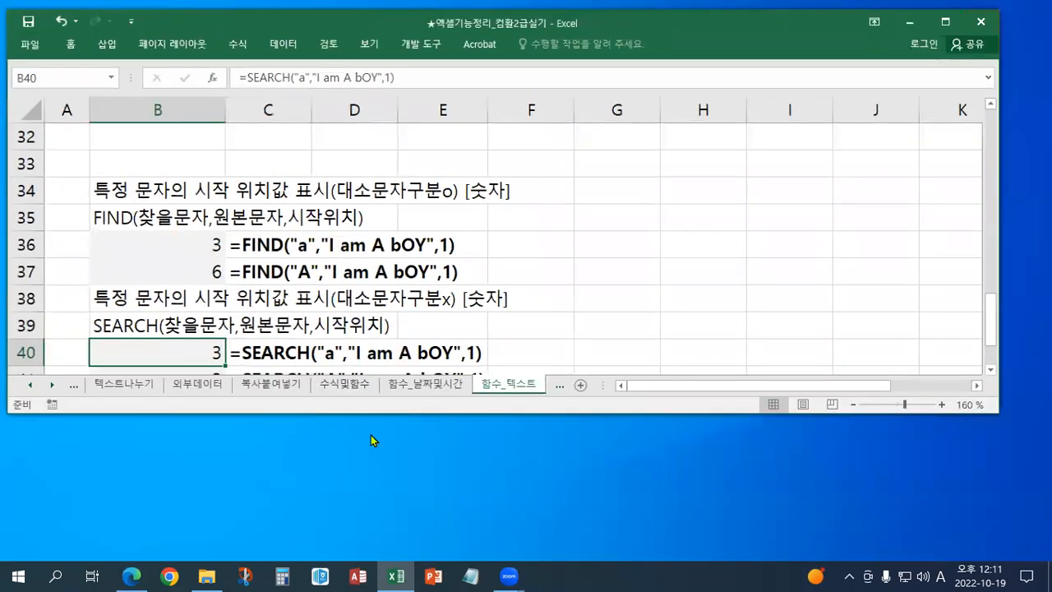
left_click(52, 385)
left_click(52, 385)
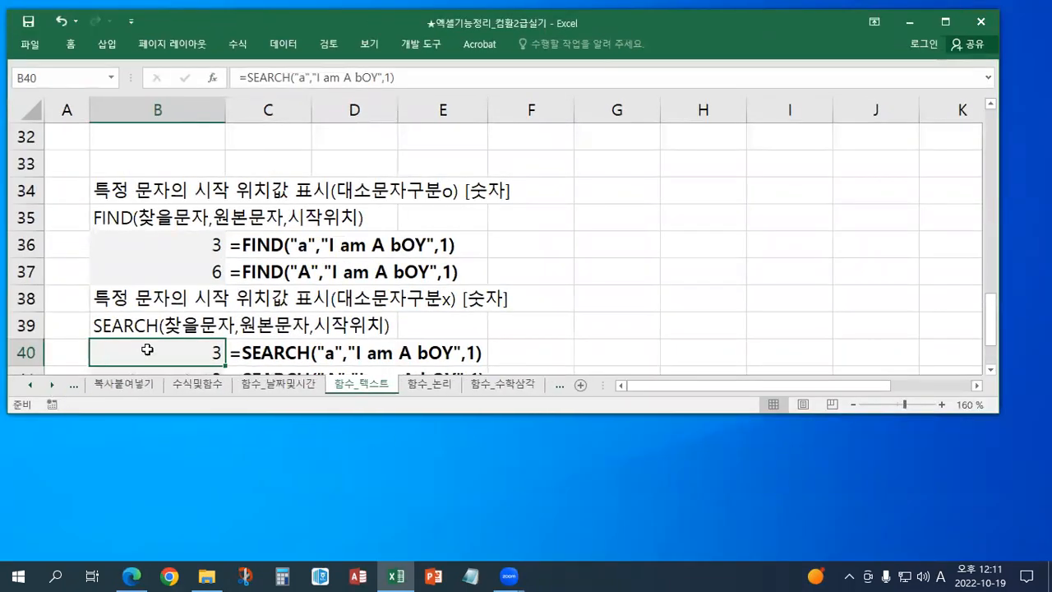
left_click(418, 385)
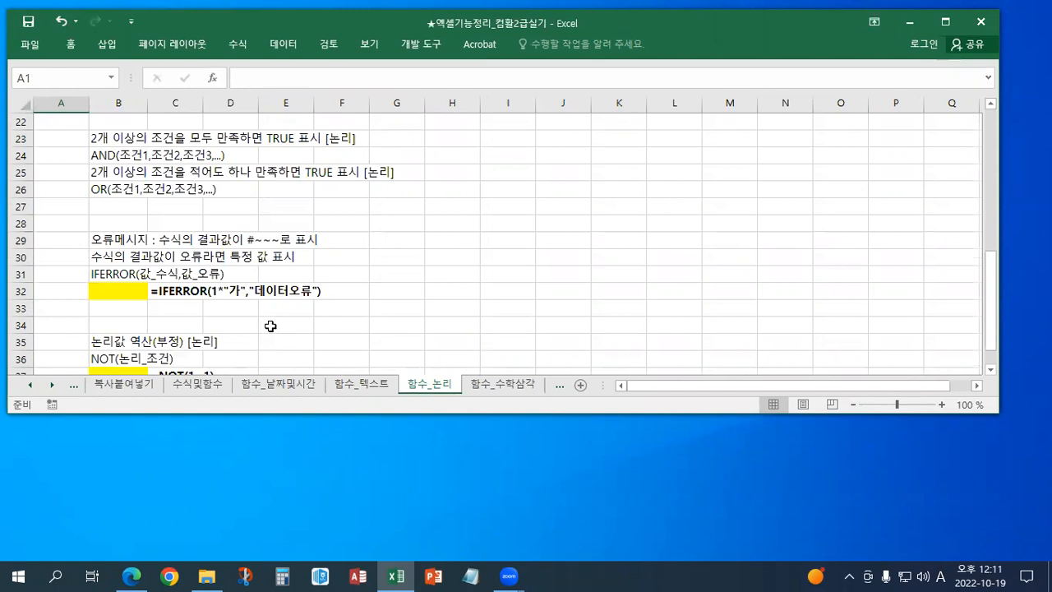
Enter the textbook page note 교재114,115페이지 in cell A1 of the 함수_논리 sheet.
scroll(270, 326, "up", 7)
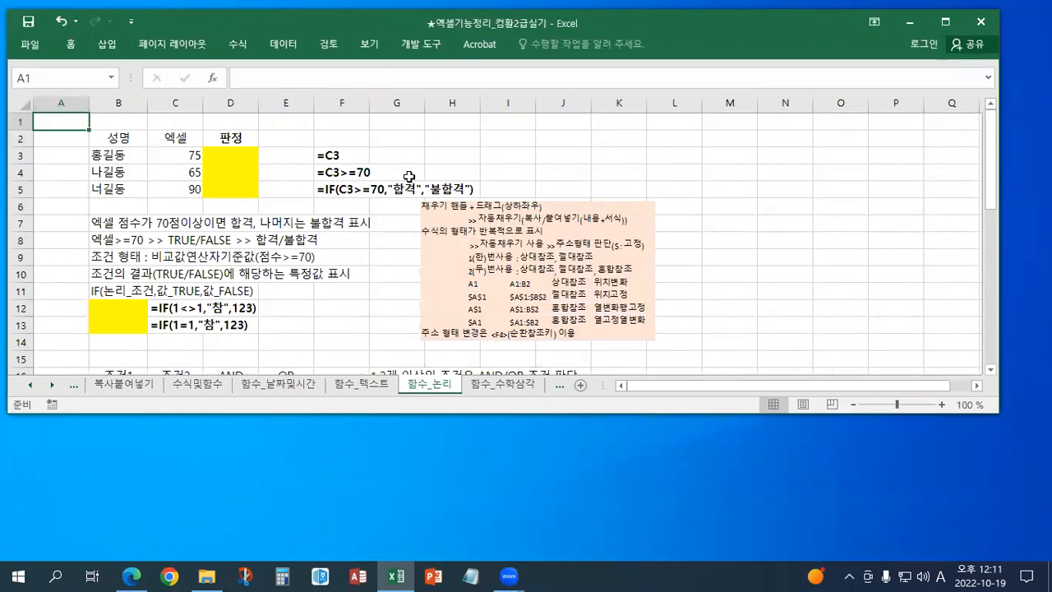
type("rhwo")
key("BackSpace")
key("BackSpace")
key("BackSpace")
key("BackSpace")
key("Hangul")
type("교재114,115페이지")
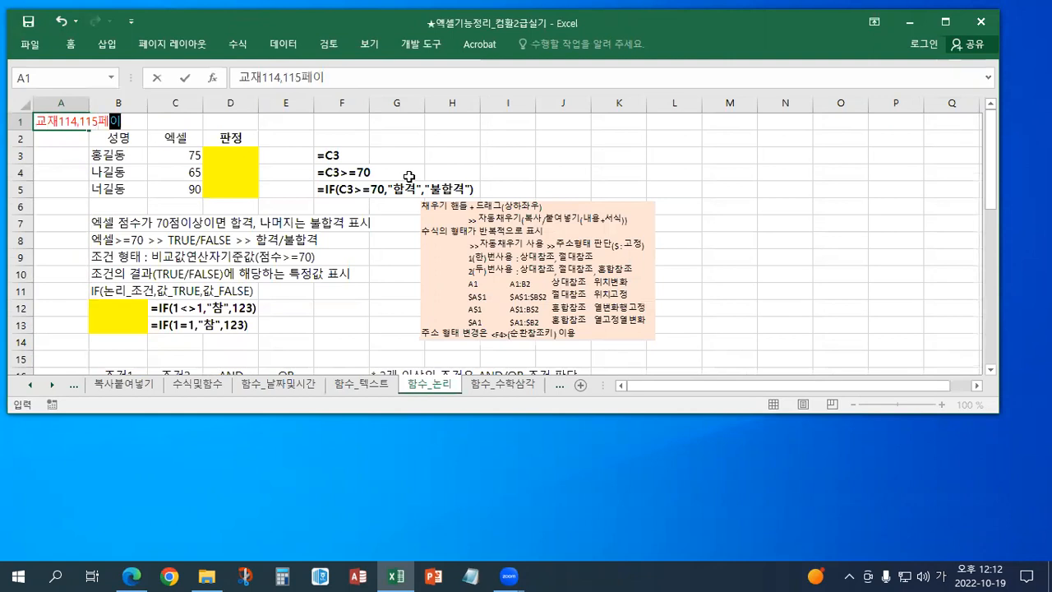
key("Return")
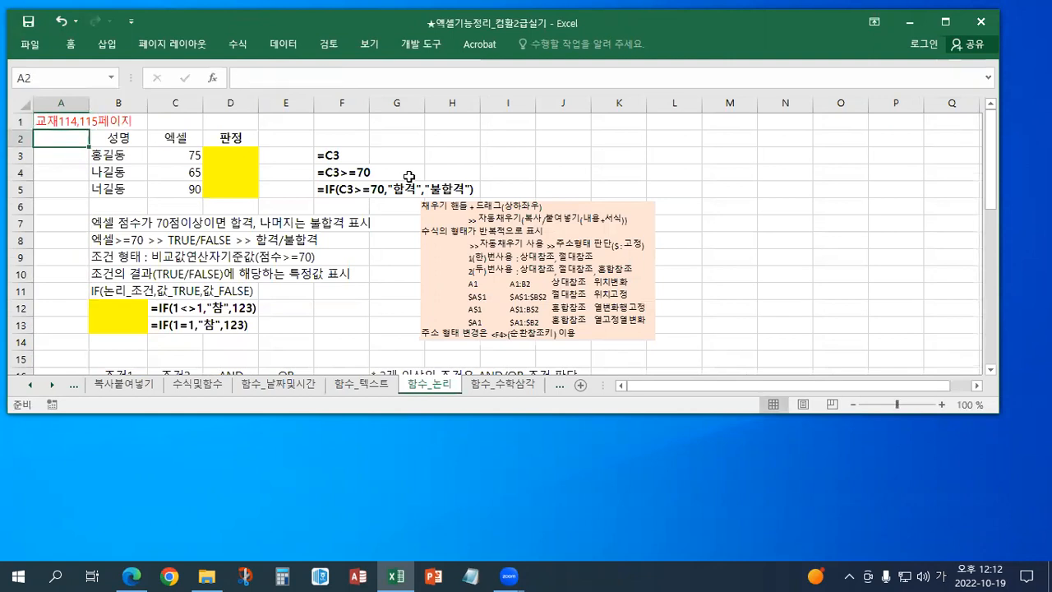
Maximize the workbook window and move the orange fill-handle reference note slightly left so it starts within column G.
scroll(409, 175, "up", 1)
double_click(351, 25)
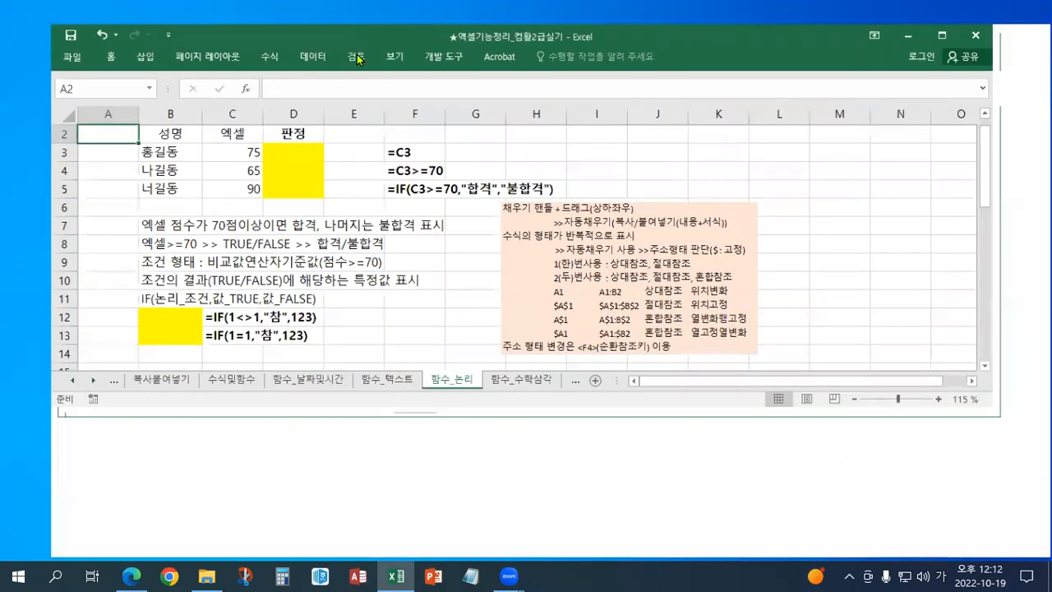
scroll(358, 263, "up", 1)
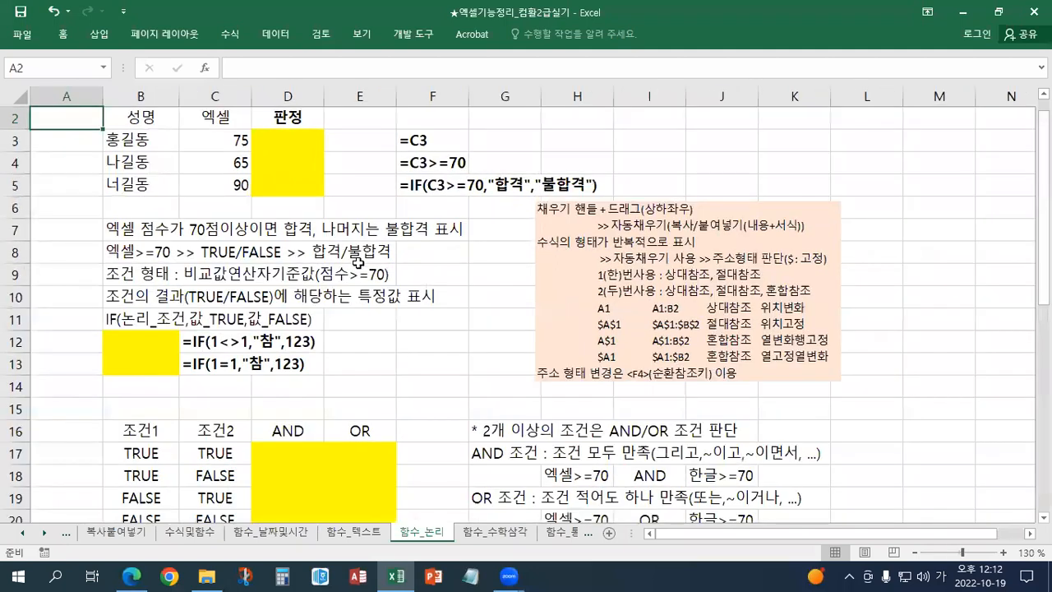
scroll(358, 263, "up", 2)
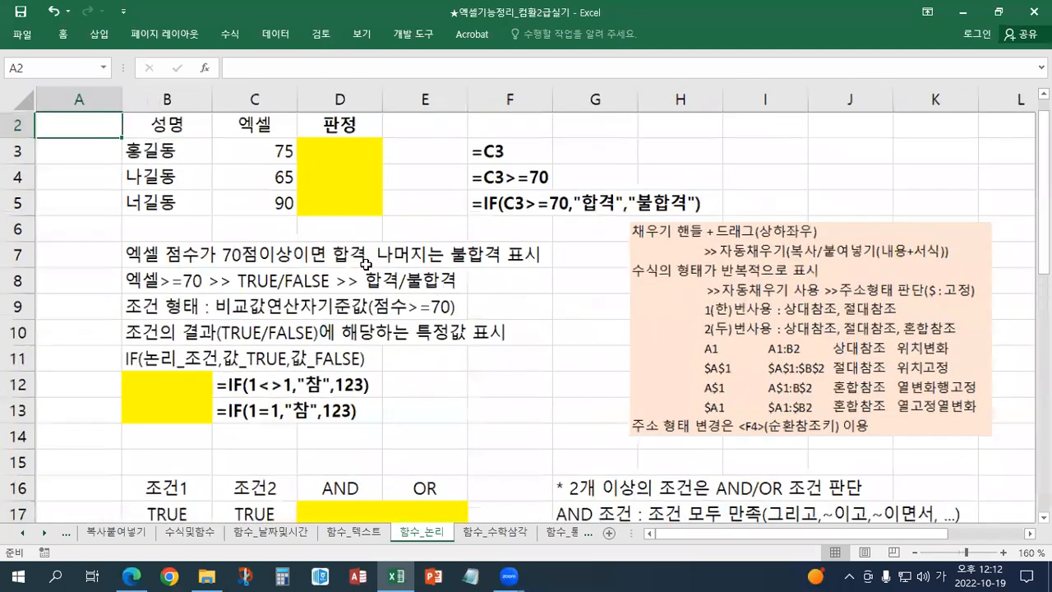
left_click_drag(735, 342, 674, 349)
scroll(384, 189, "up", 1)
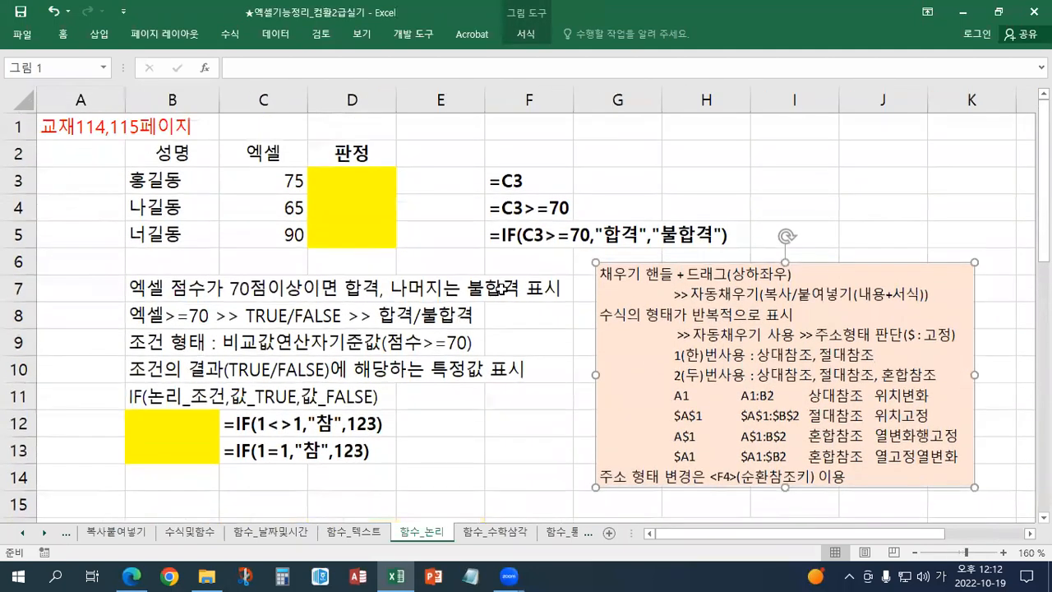
Change the fill of answer cells D3:D5 and B12:B13 to light gray.
left_click_drag(384, 189, 362, 238)
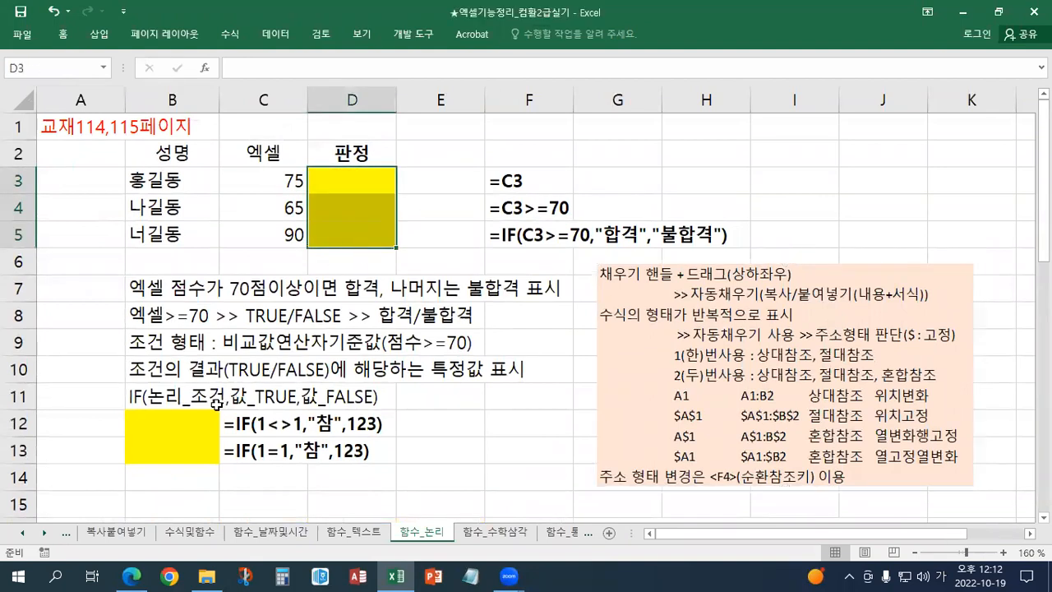
left_click_drag(197, 424, 196, 441)
right_click(197, 441)
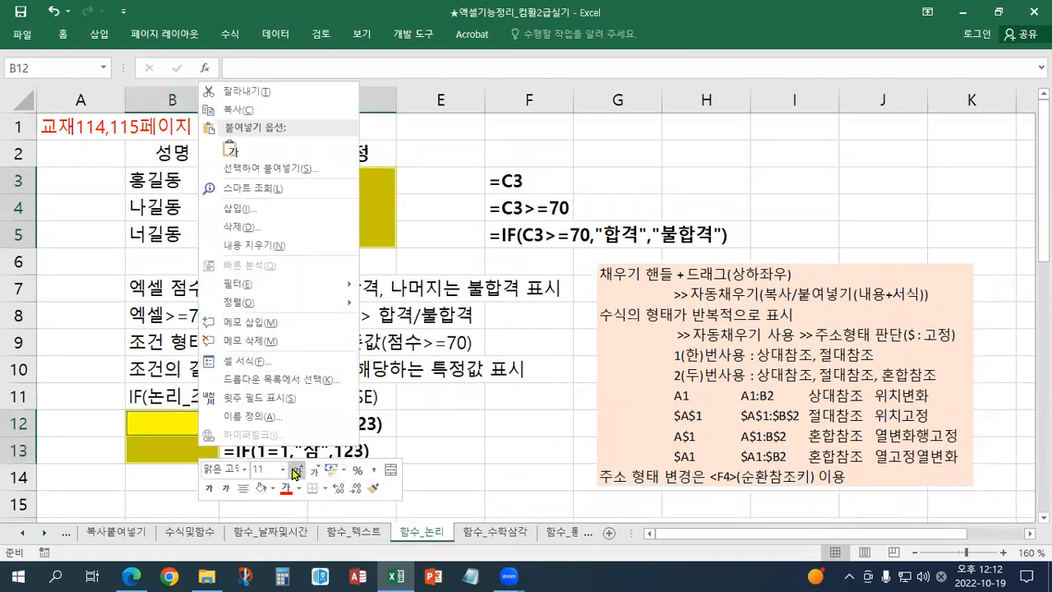
left_click(262, 488)
left_click(205, 344)
left_click(110, 291)
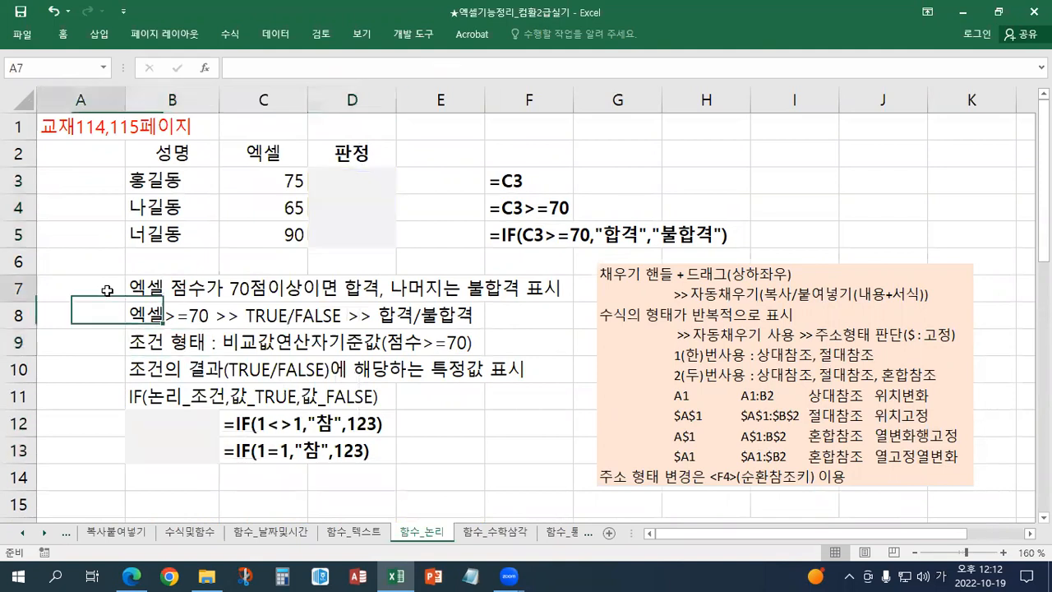
Enter the 판정 results by hand in D3:D5 as 합격, 불합격 and 합격.
left_click_drag(171, 154, 354, 235)
left_click(349, 182)
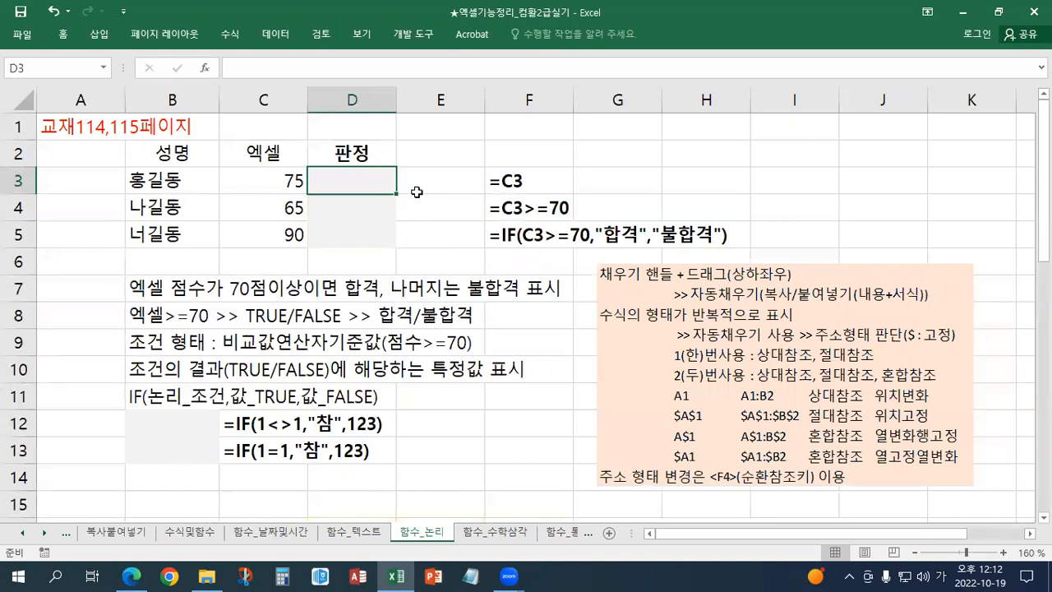
left_click(232, 178)
left_click(343, 191)
type("하벼")
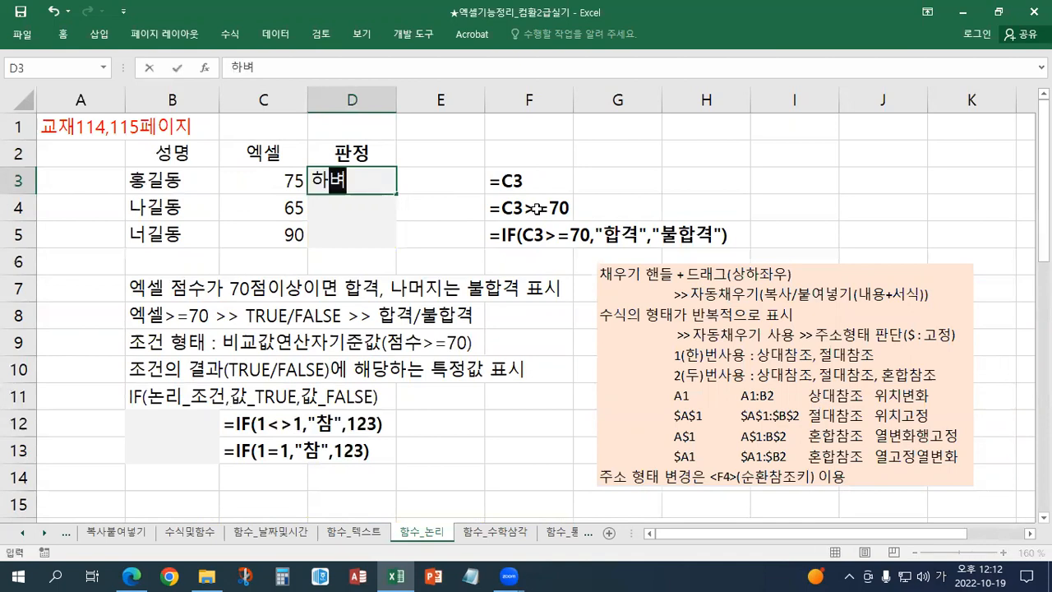
key("BackSpace")
key("BackSpace")
key("BackSpace")
type("ㅎ박")
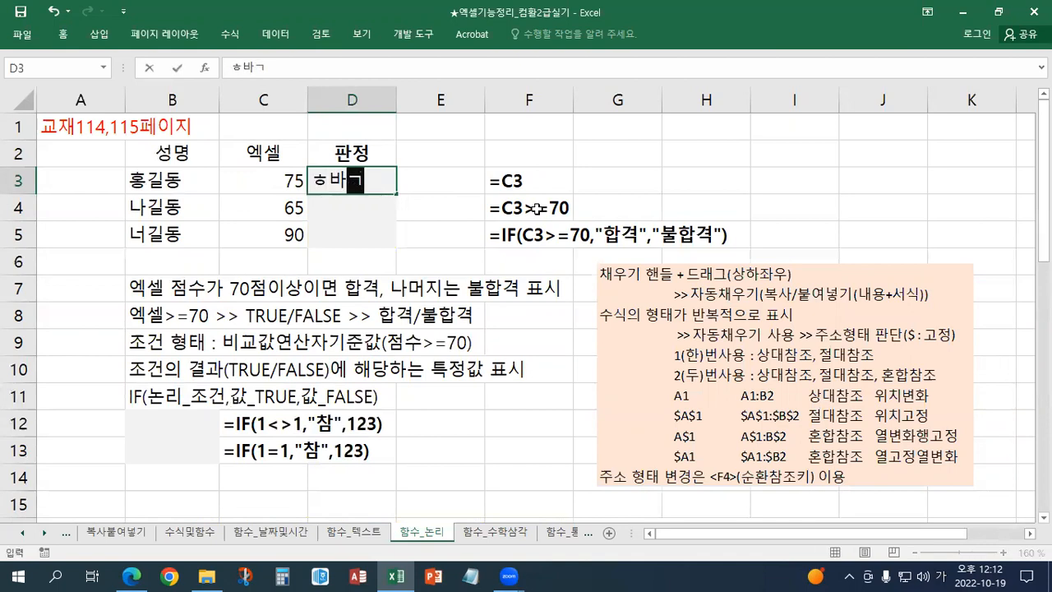
key("BackSpace")
key("BackSpace")
key("BackSpace")
key("BackSpace")
type("합격")
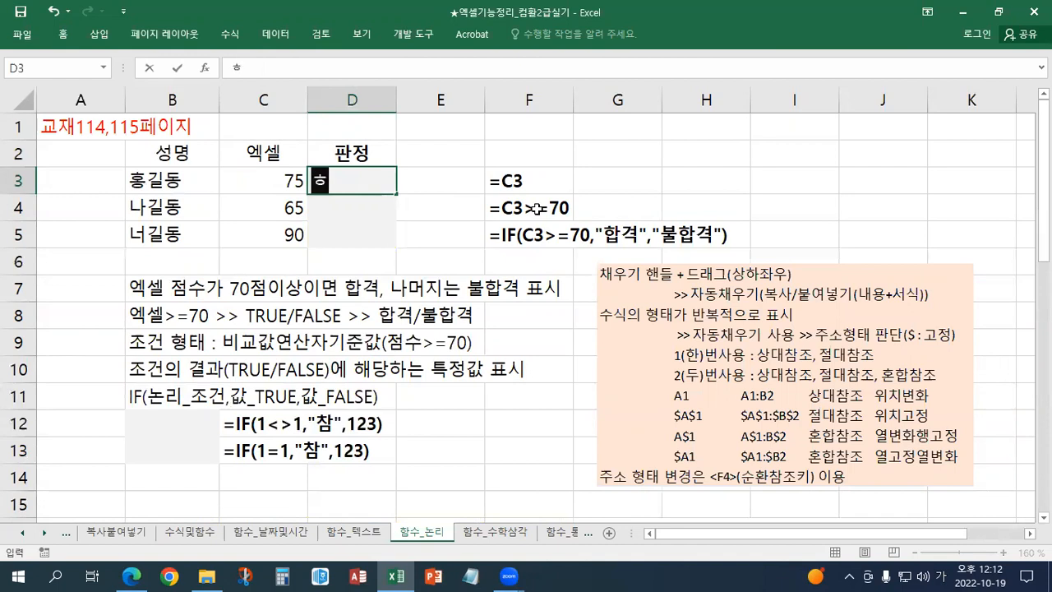
key("Return")
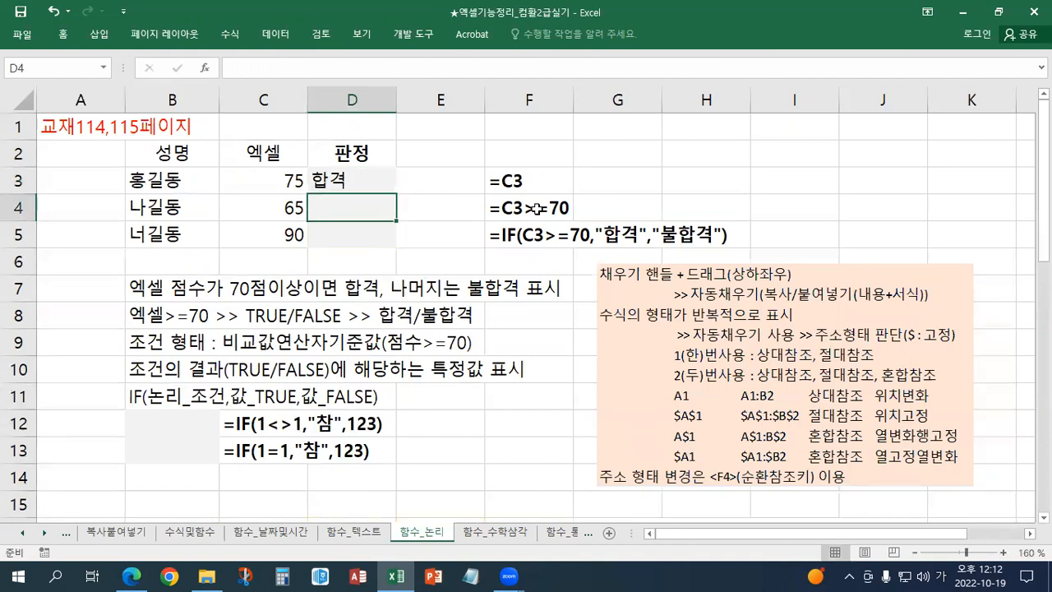
type("불합격")
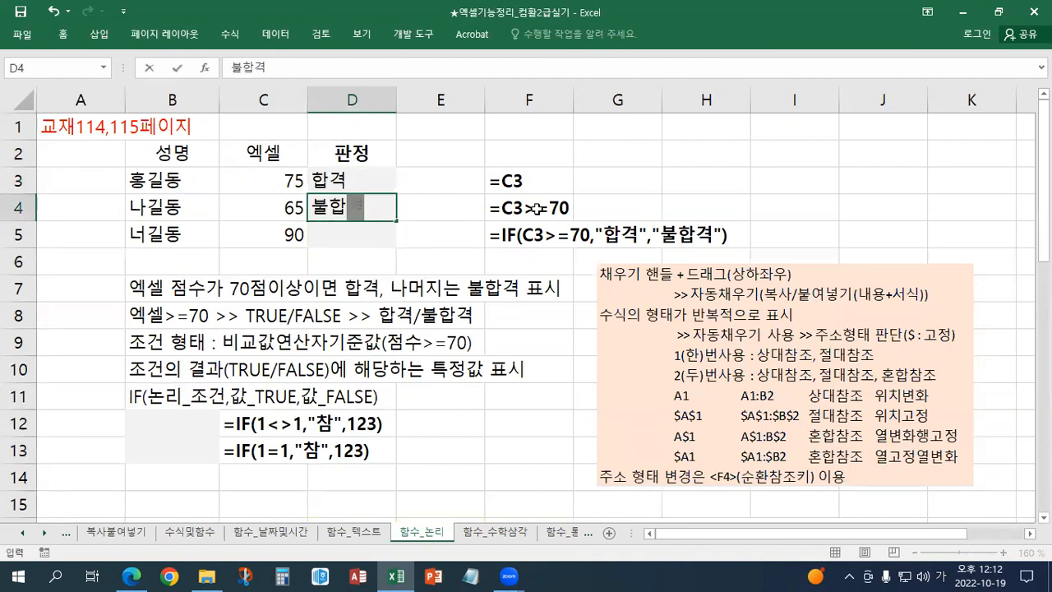
key("Return")
type("합격")
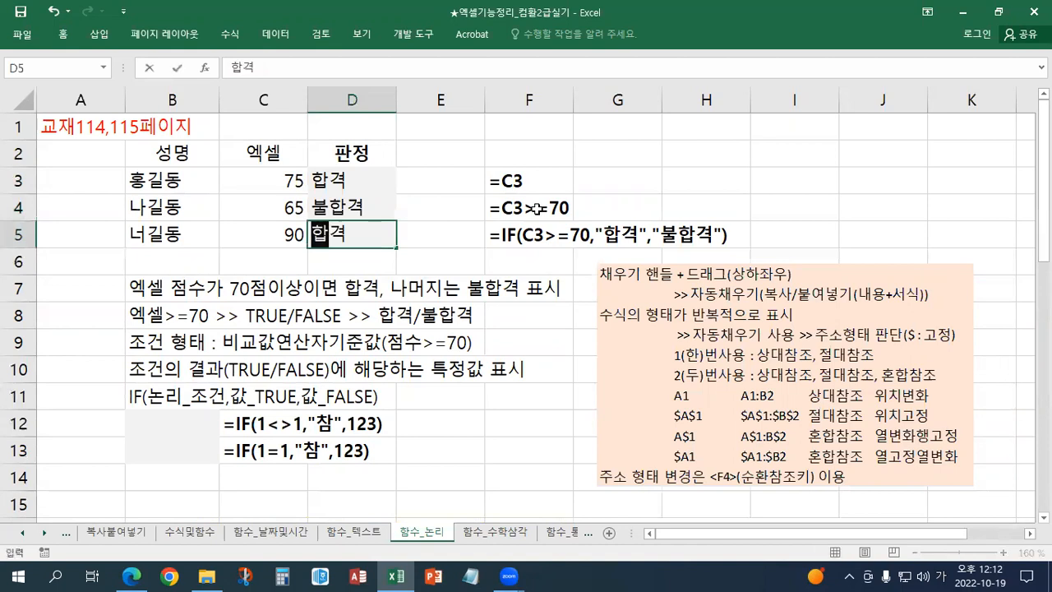
key("Return")
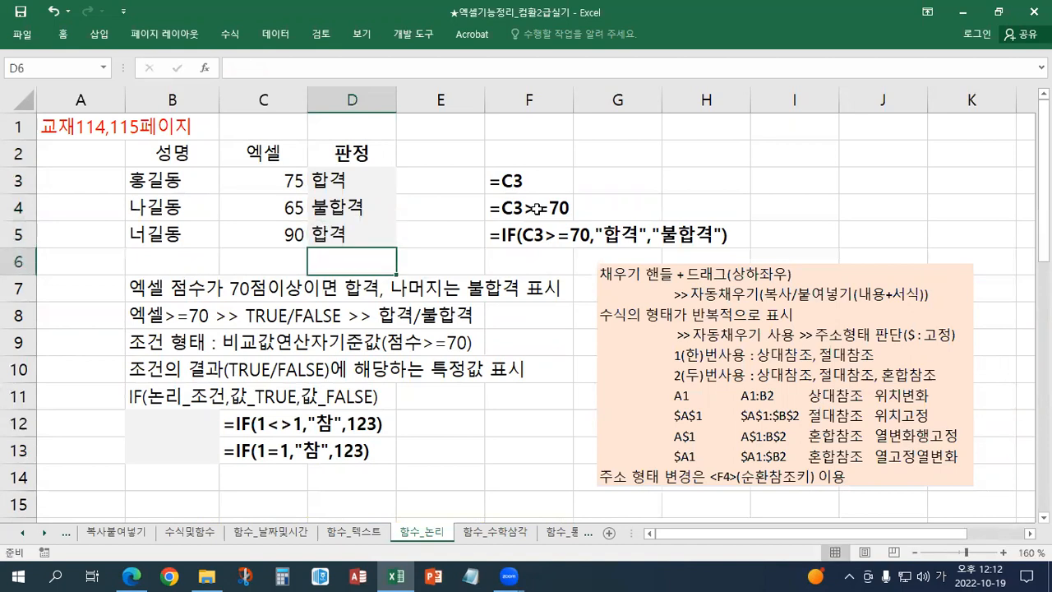
Clear the manually entered results from the 판정 cells D3:D5.
left_click_drag(66, 292, 460, 288)
left_click_drag(346, 181, 357, 235)
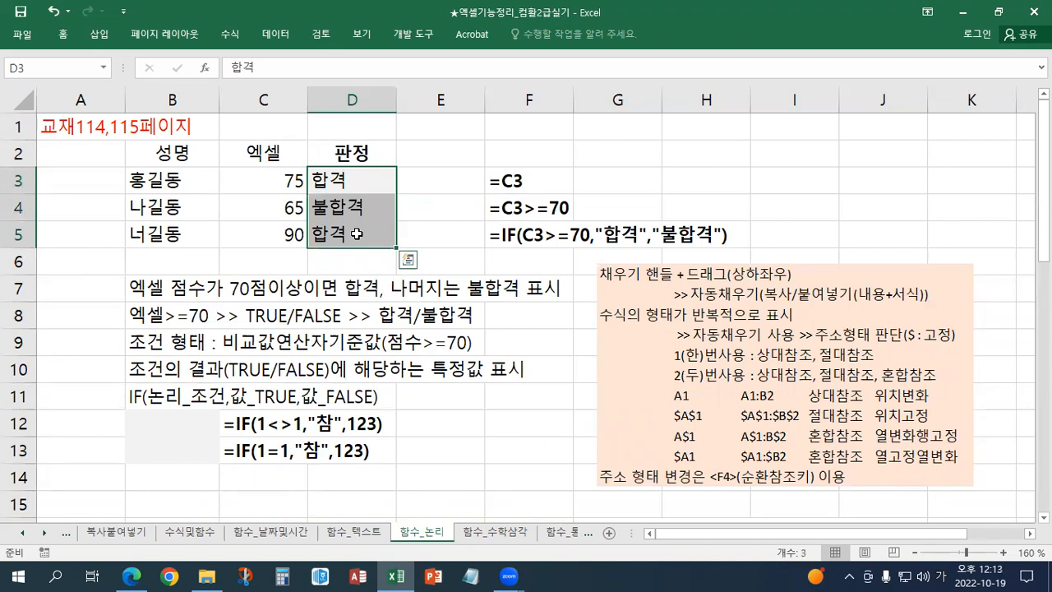
key("Delete")
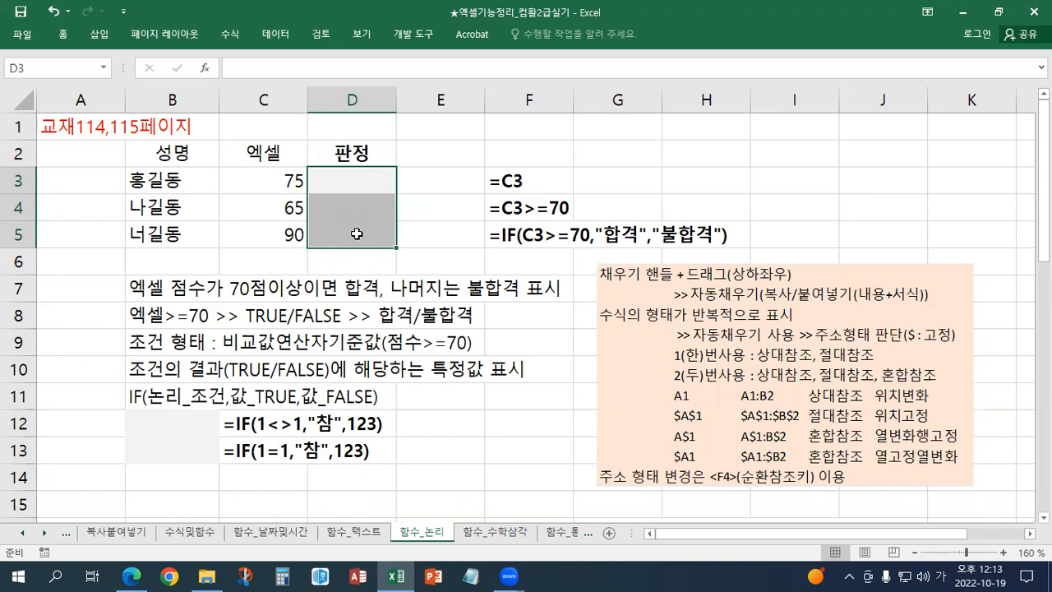
left_click(343, 190)
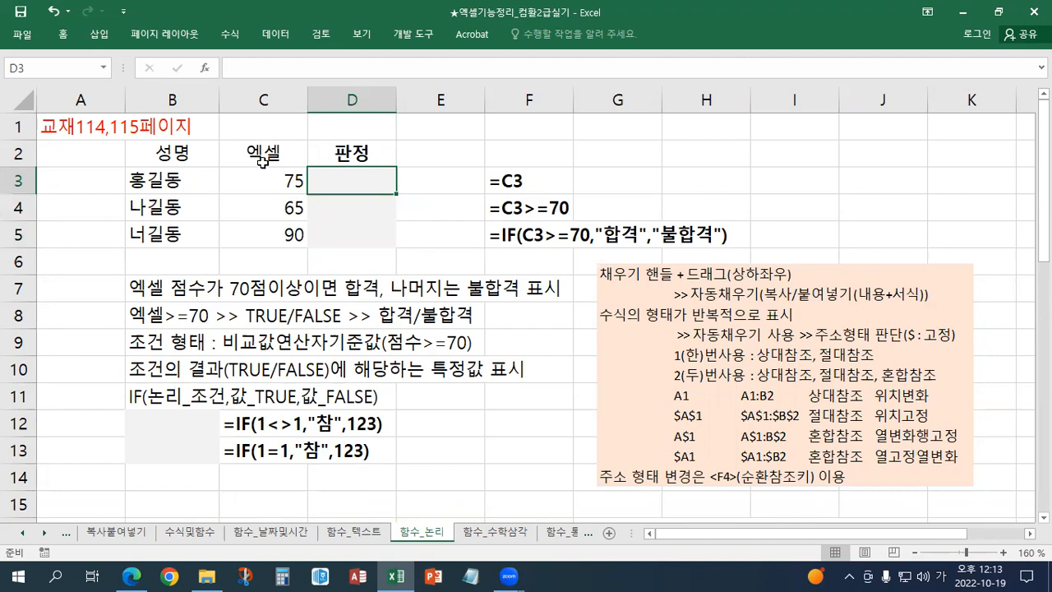
left_click(335, 208)
left_click(337, 236)
left_click(349, 177)
left_click_drag(99, 370, 98, 398)
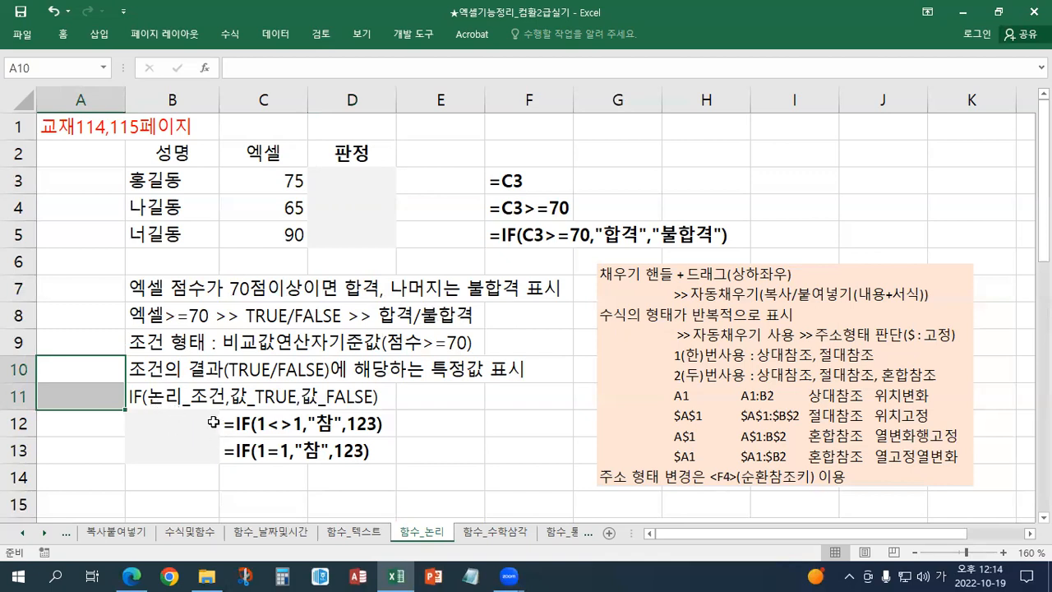
Insert the IF function from the complete function list into B12 and open its arguments.
left_click(187, 427)
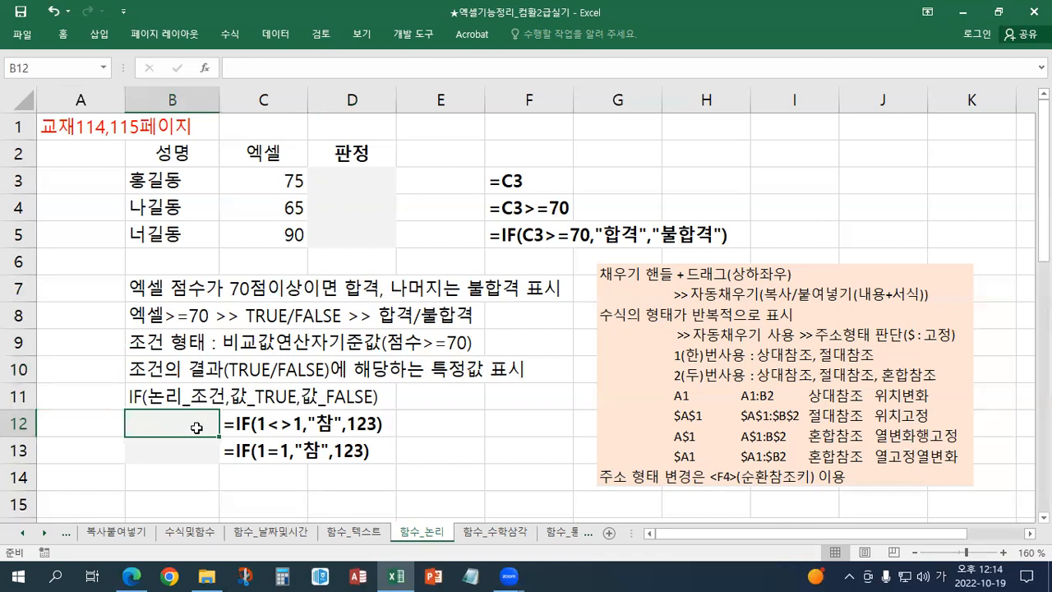
left_click(239, 36)
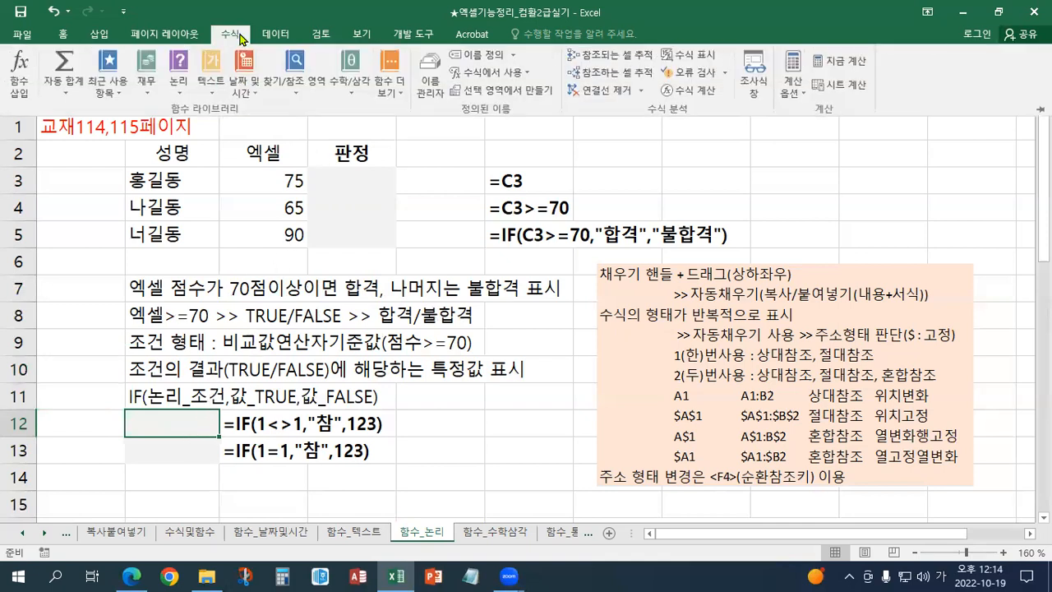
left_click(20, 91)
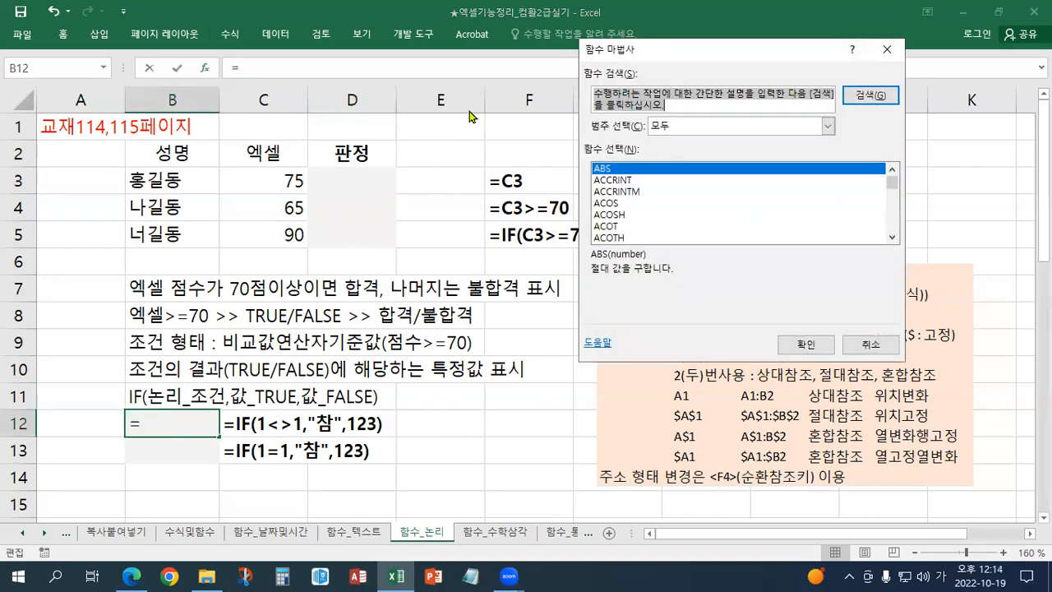
left_click_drag(599, 52, 378, 52)
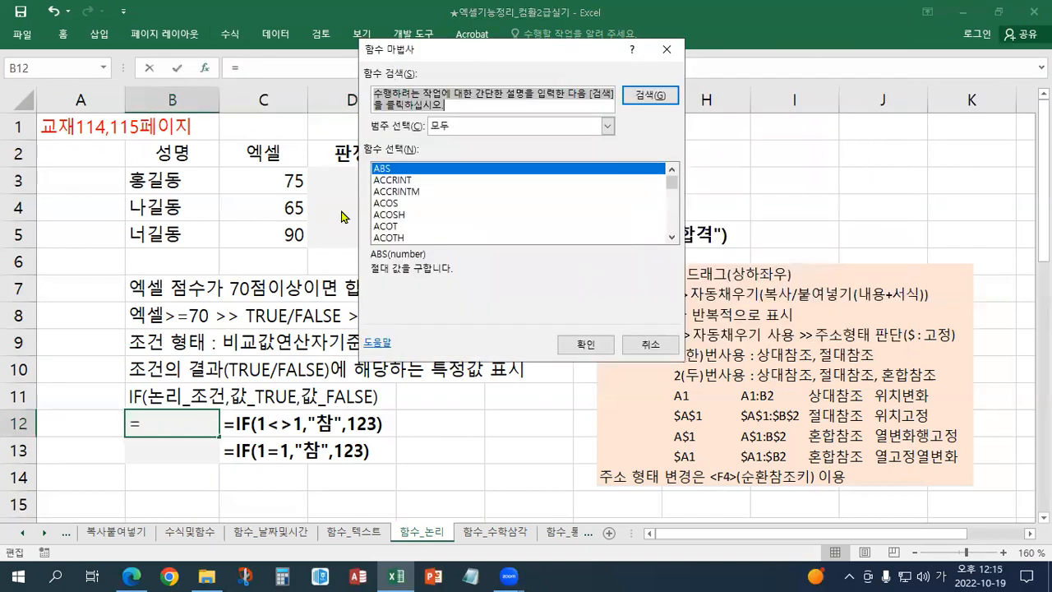
scroll(398, 237, "down", 4)
scroll(398, 237, "down", 15)
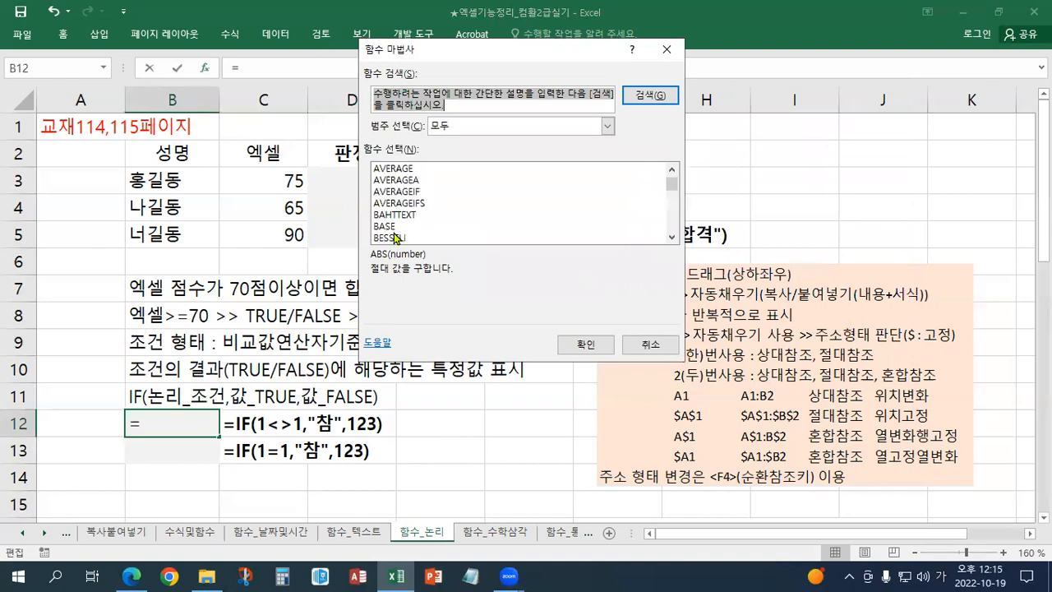
scroll(397, 237, "down", 15)
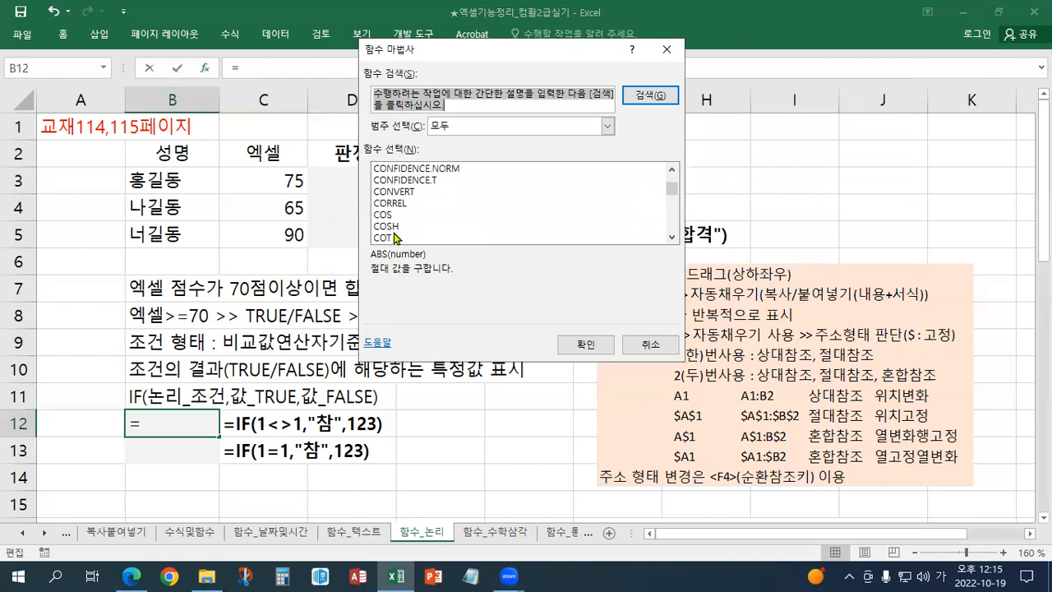
scroll(397, 237, "down", 15)
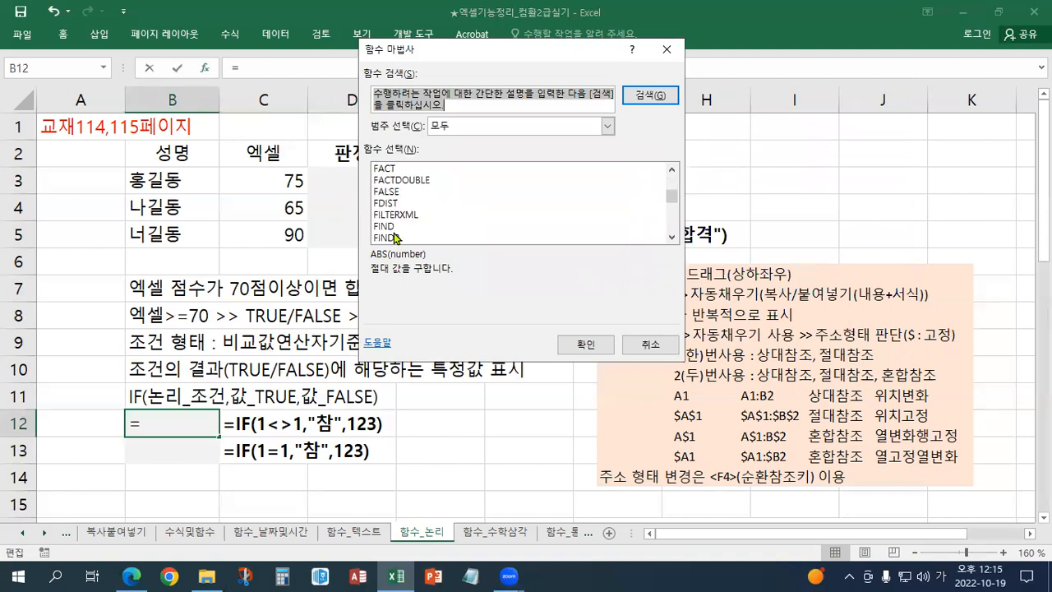
scroll(393, 236, "up", 4)
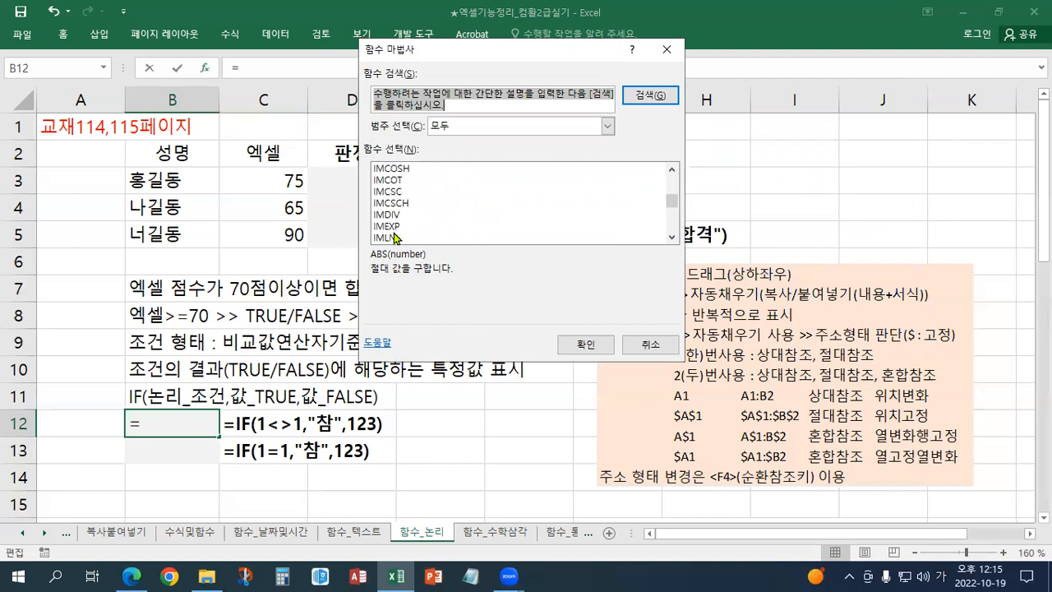
left_click(393, 216)
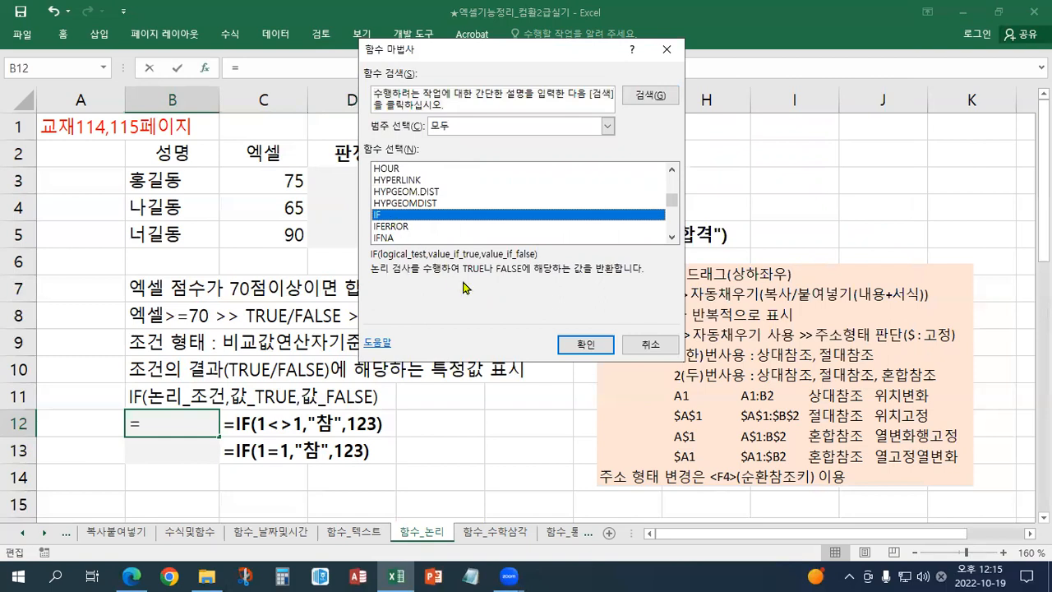
left_click(577, 346)
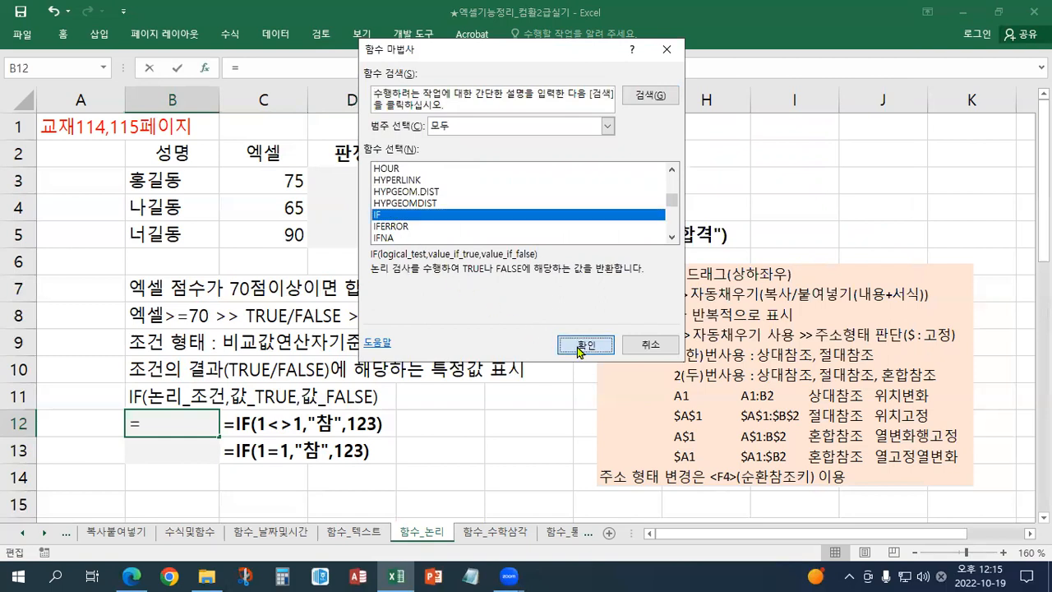
left_click(580, 349)
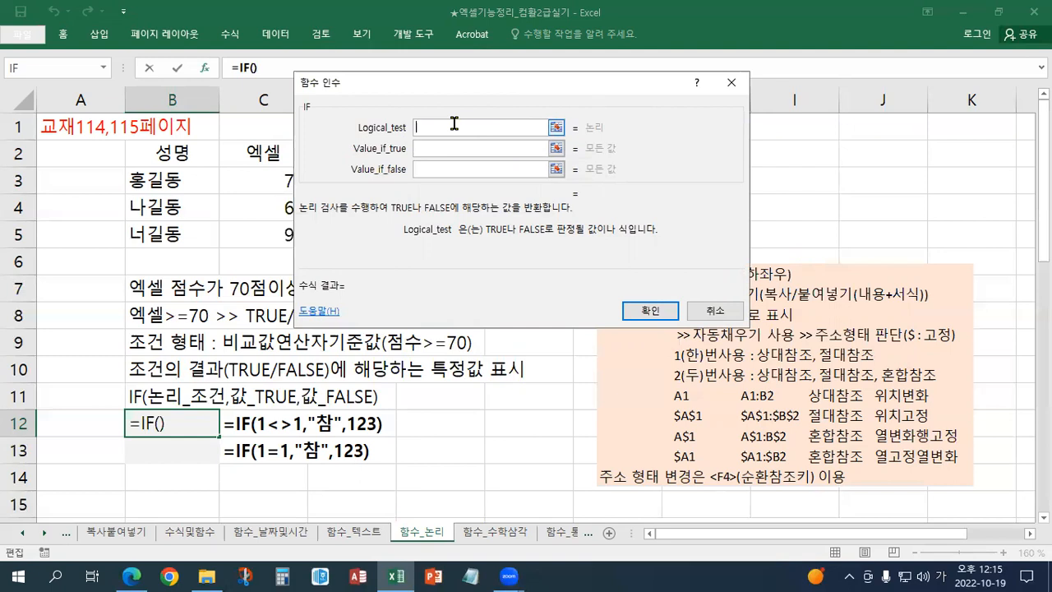
Set the IF condition for B12 to 1=1 and its true value to "참".
type("1=1")
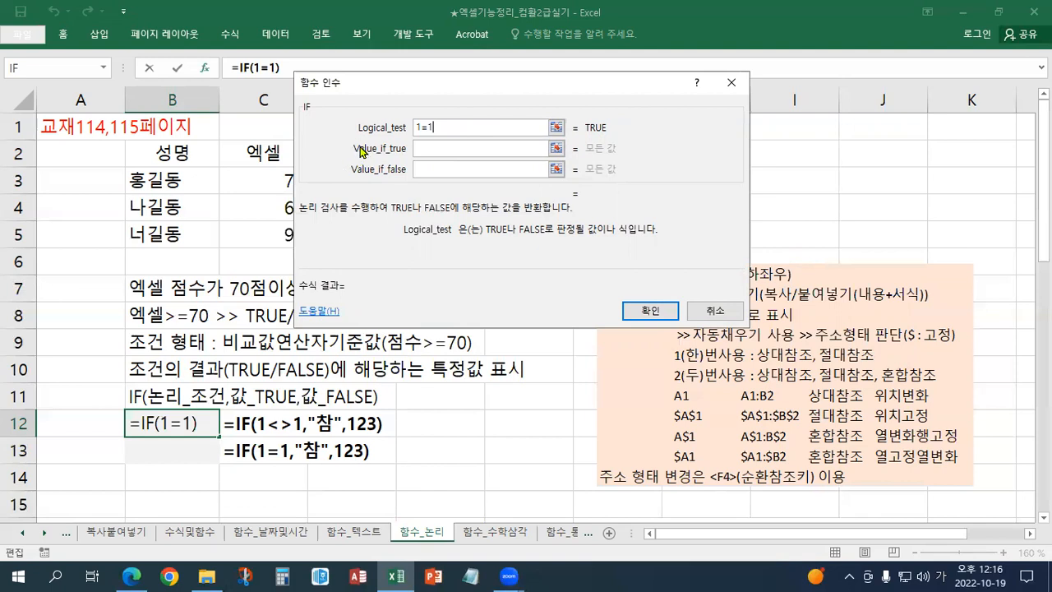
left_click(426, 149)
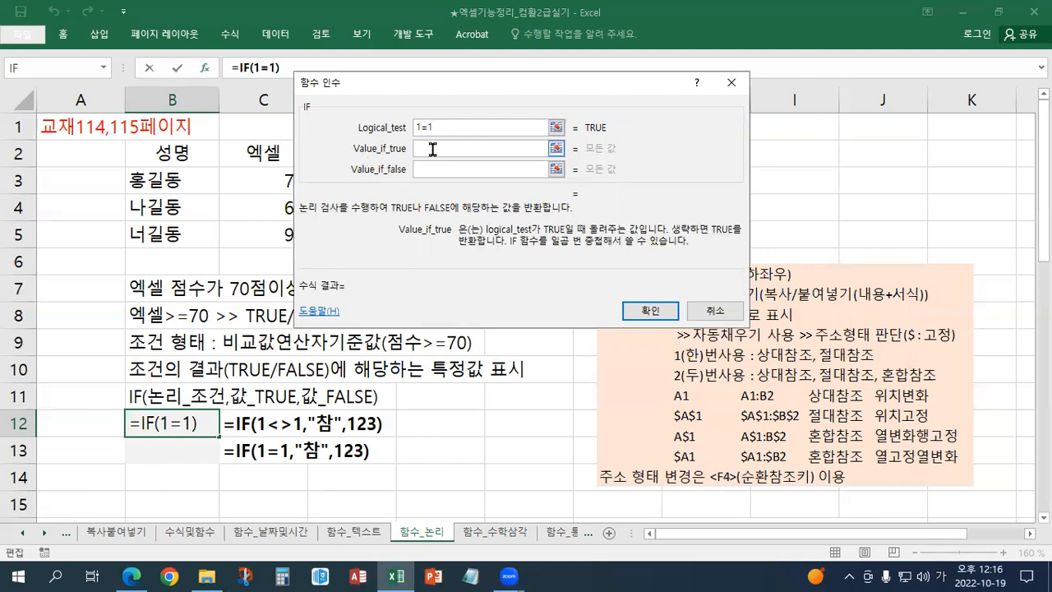
type("\"참\"")
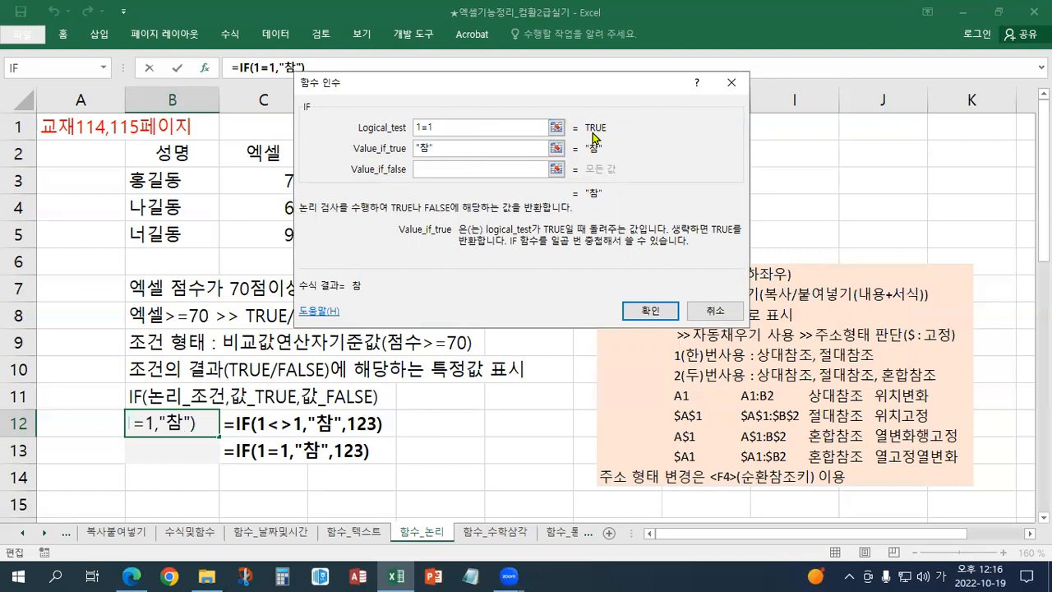
Change the IF condition for B12 to 1<>1, set the false value to 123 and enter the formula.
left_click(473, 132)
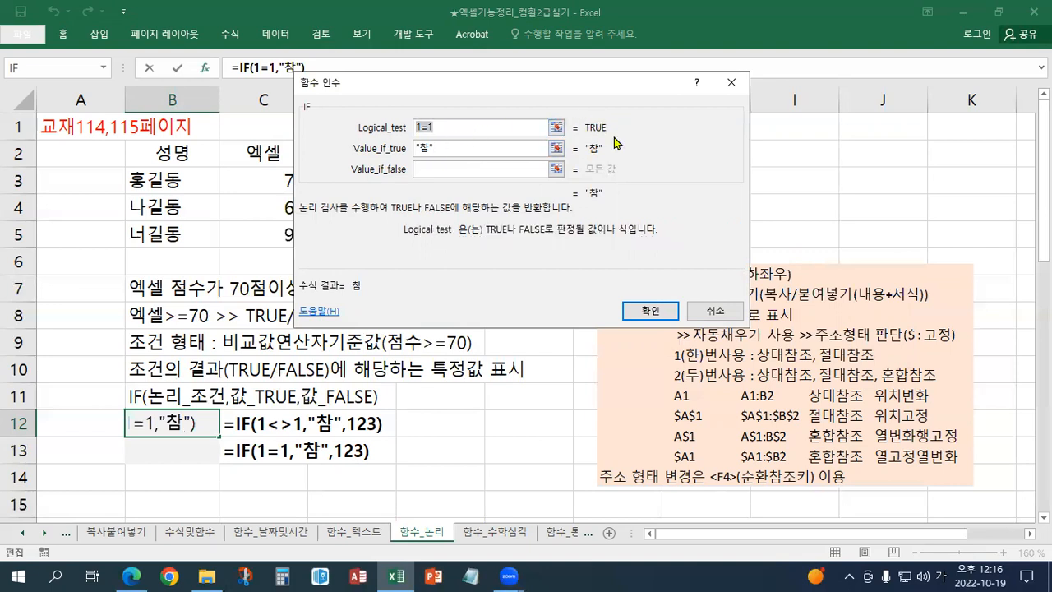
type("1<>1")
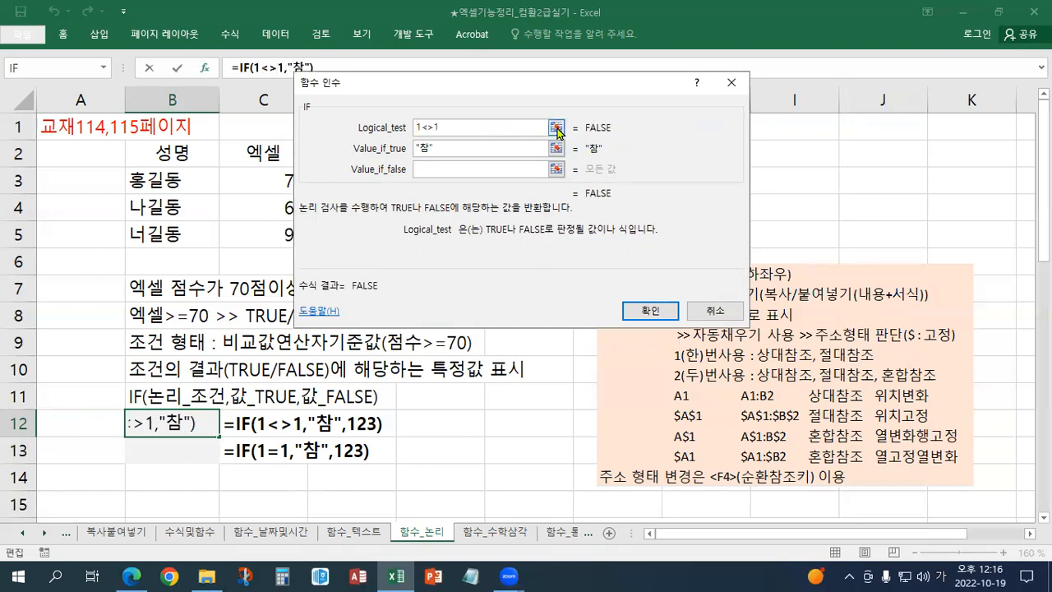
left_click(447, 170)
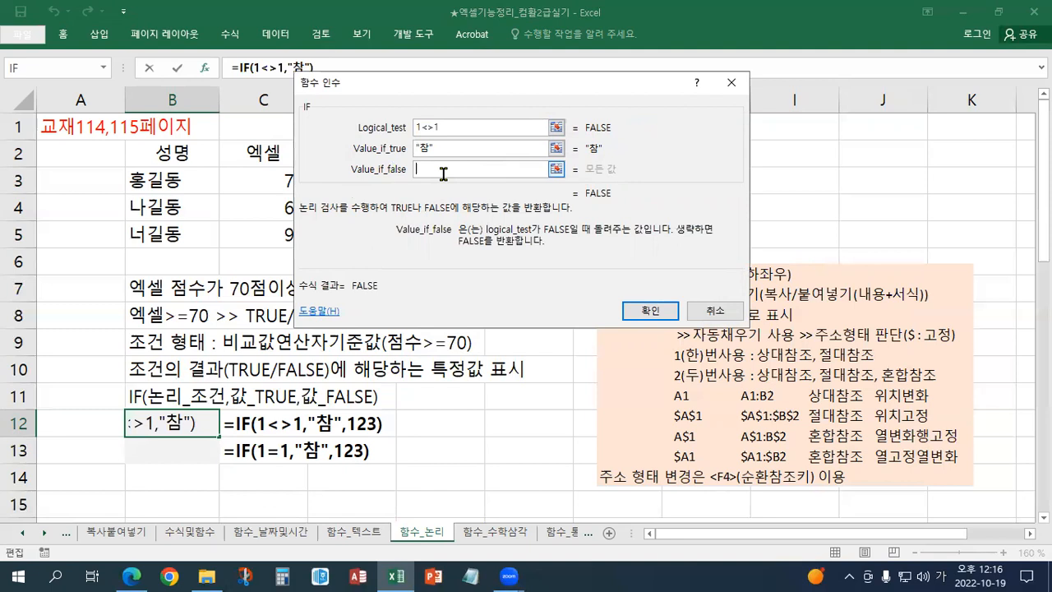
type("123")
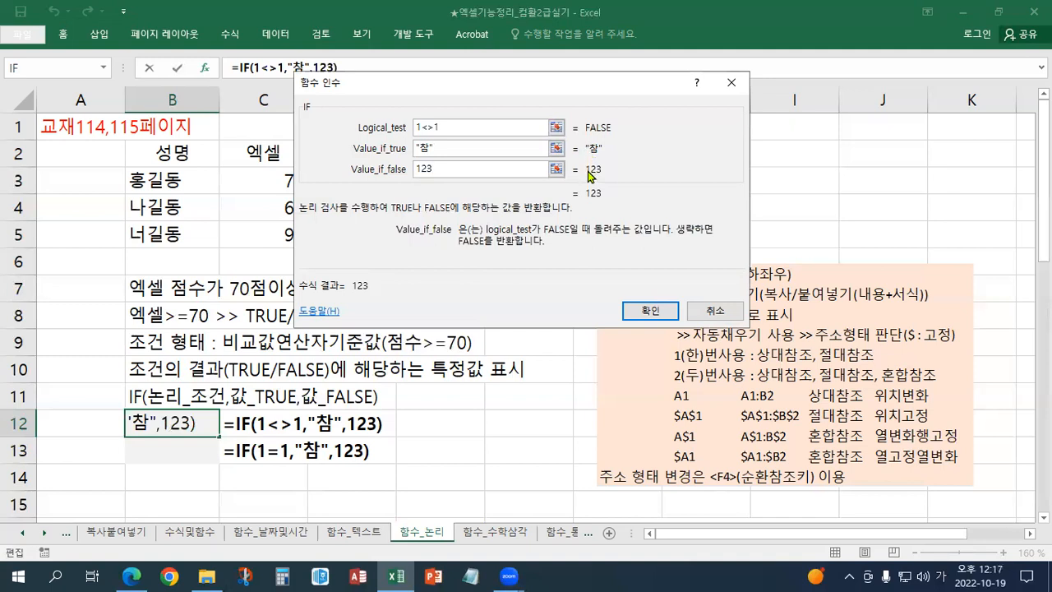
left_click(635, 315)
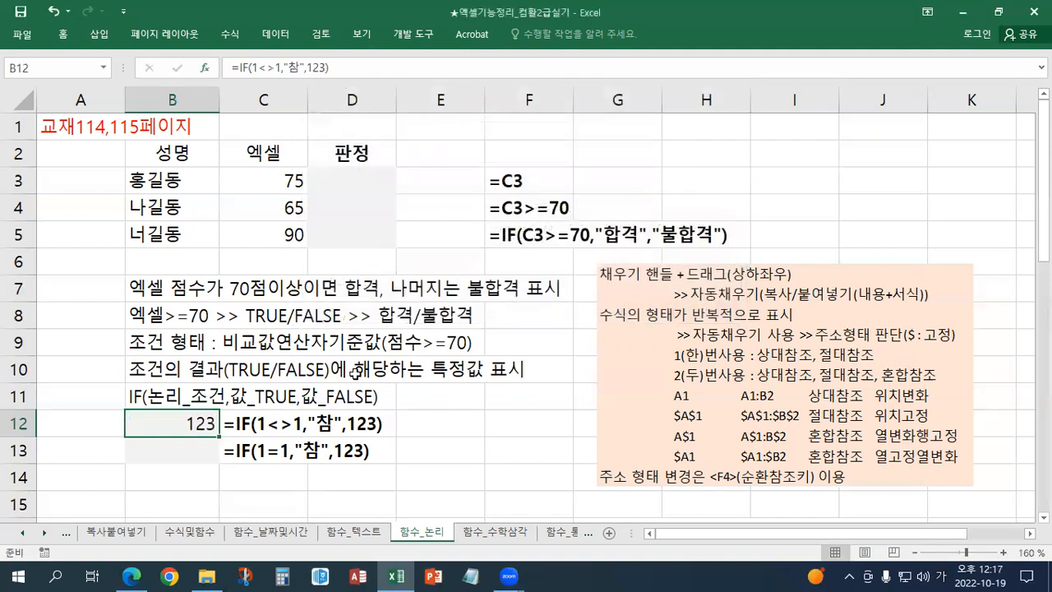
Copy the formula text from B12 into B13 and change its condition to 1=1.
left_click_drag(331, 67, 29, 51)
key("ctrl+c")
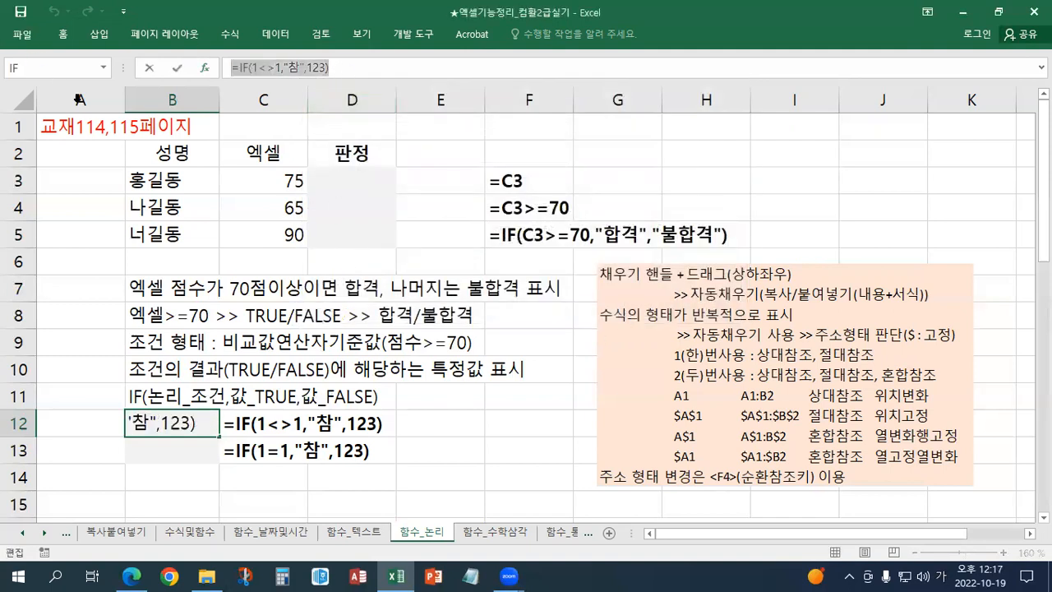
key("Escape")
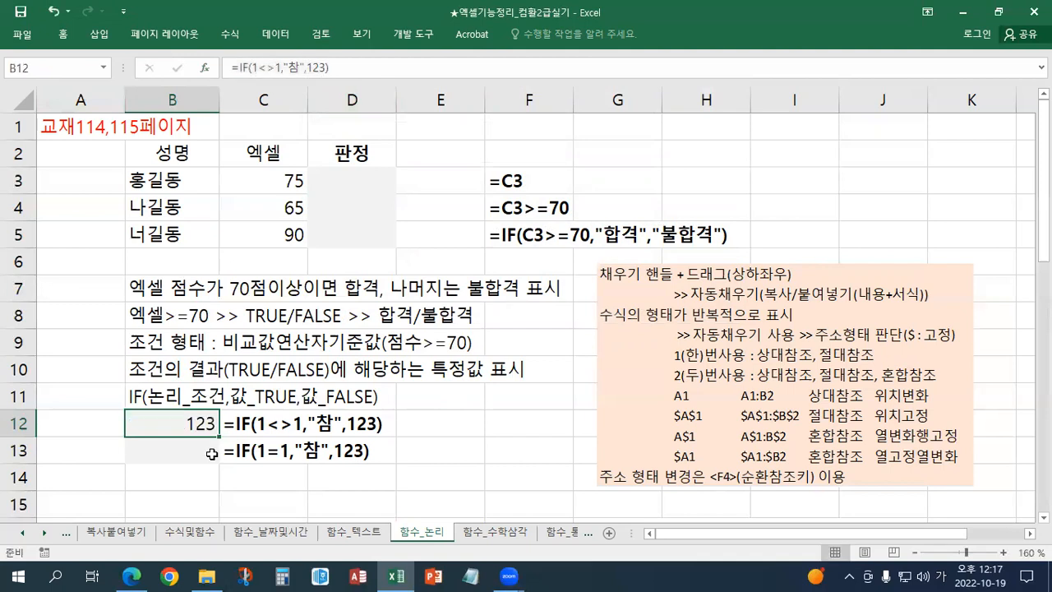
left_click(167, 458)
key("ctrl+v")
left_click_drag(195, 448, 167, 445)
type("=")
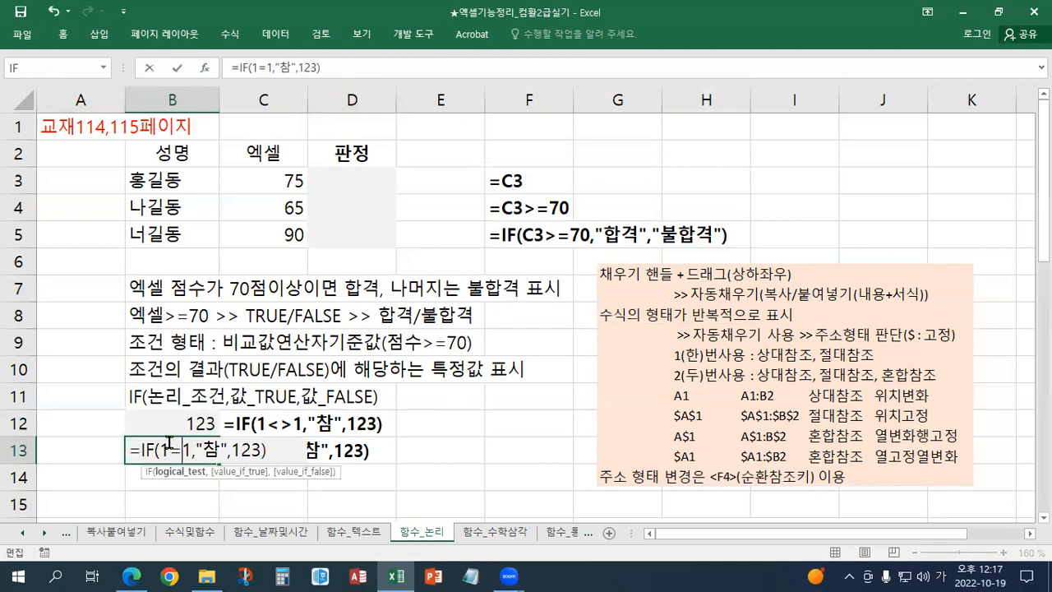
key("Return")
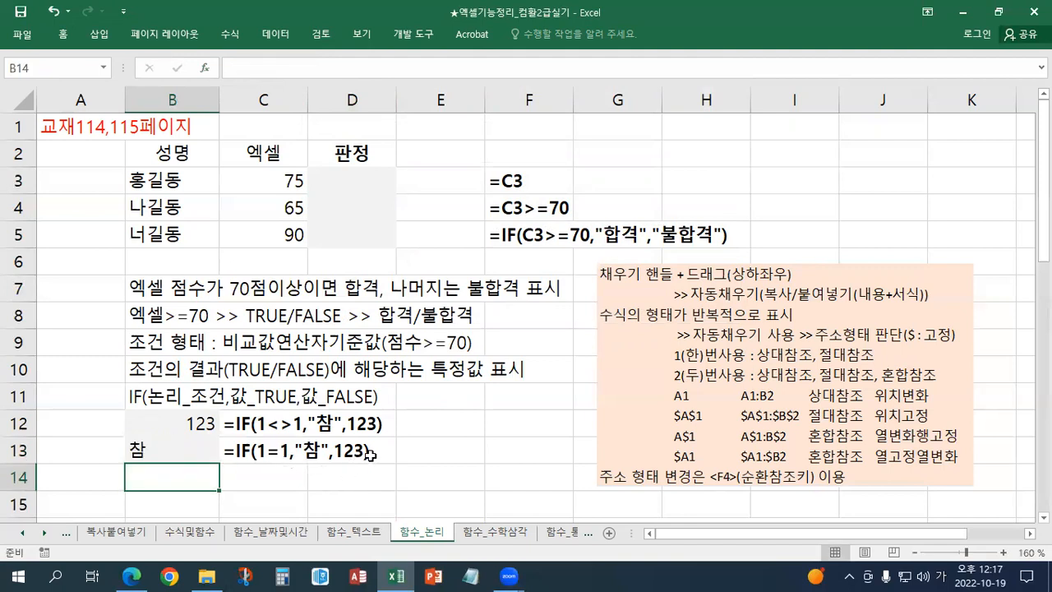
Clear B13 and write the formula =IF(1=1,"참",123) directly in the cell.
left_click(191, 449)
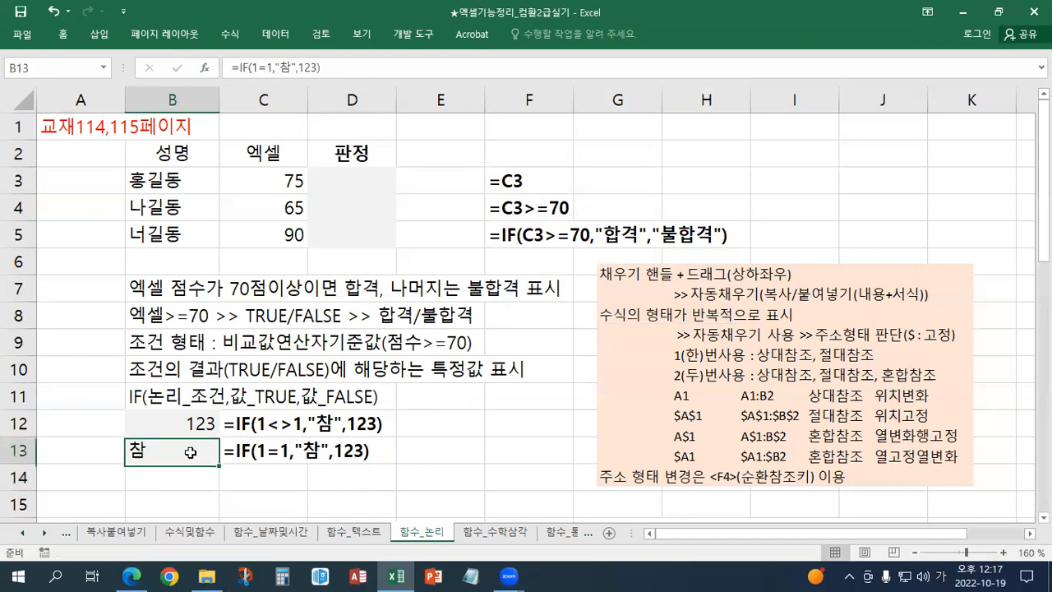
key("Delete")
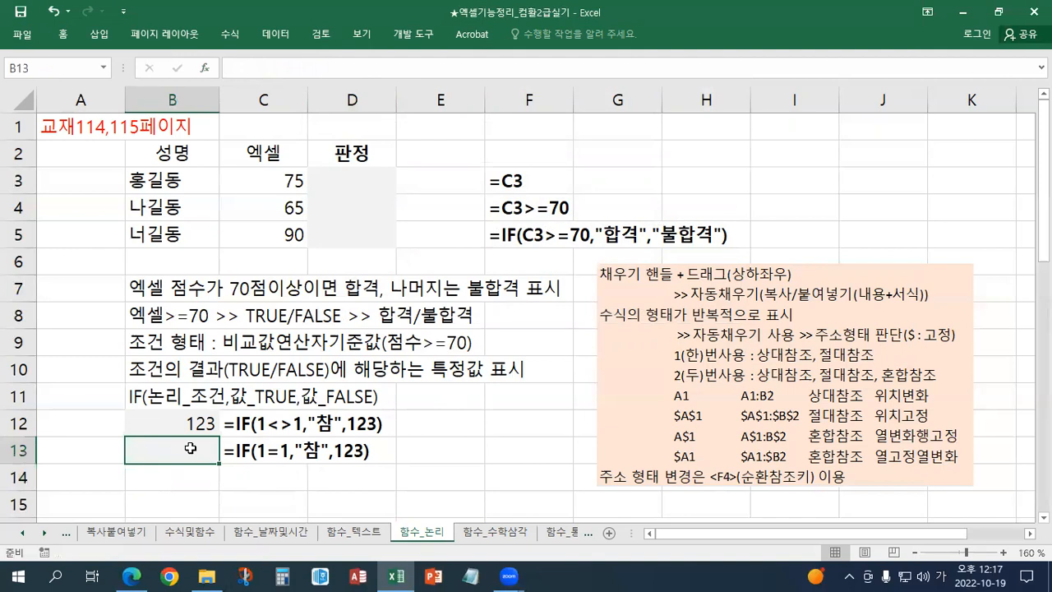
type("=")
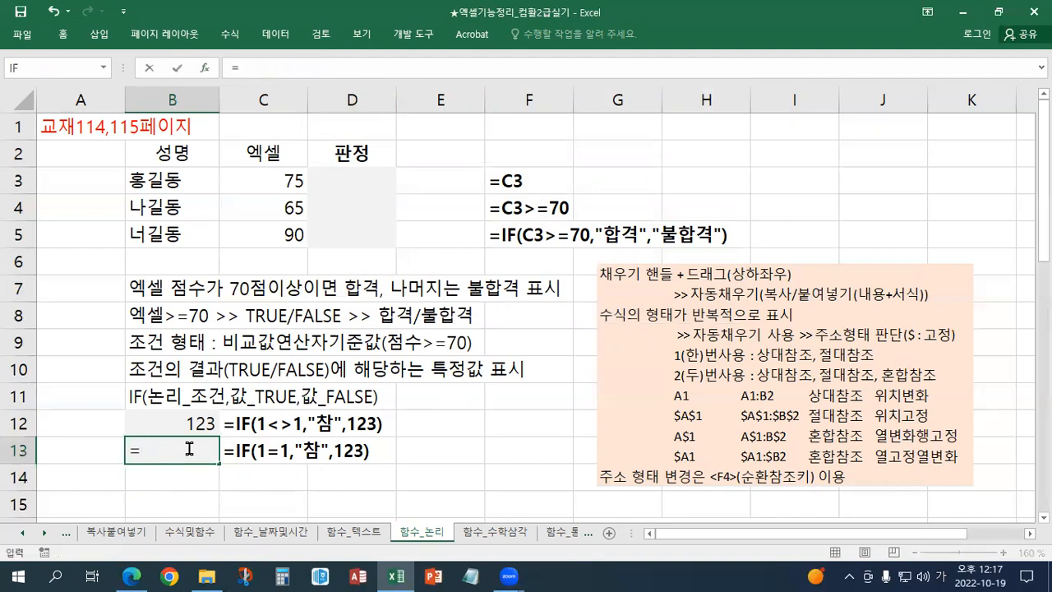
type("IF(")
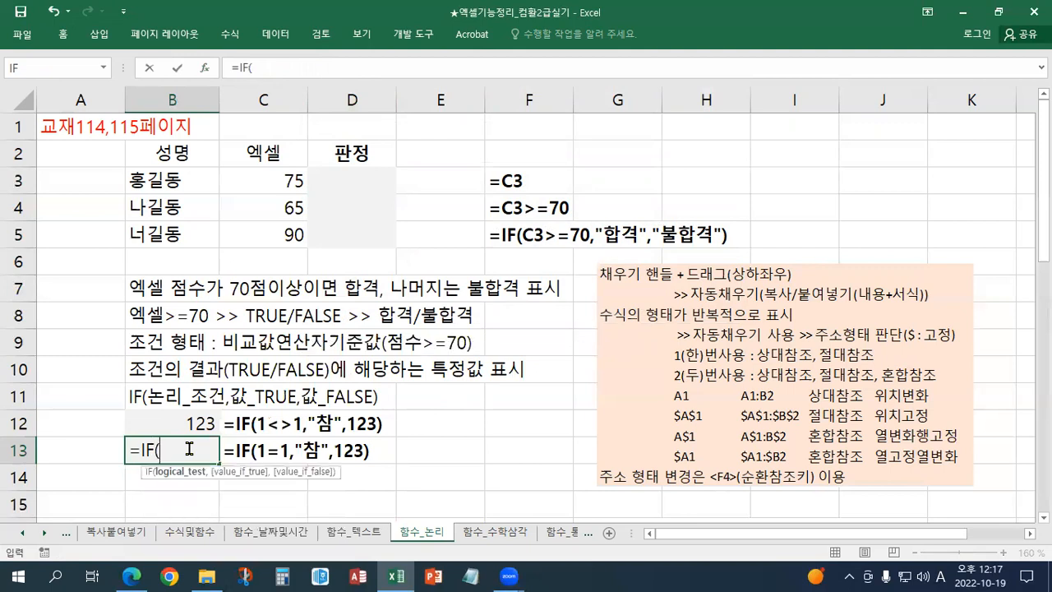
type("1=1,\"")
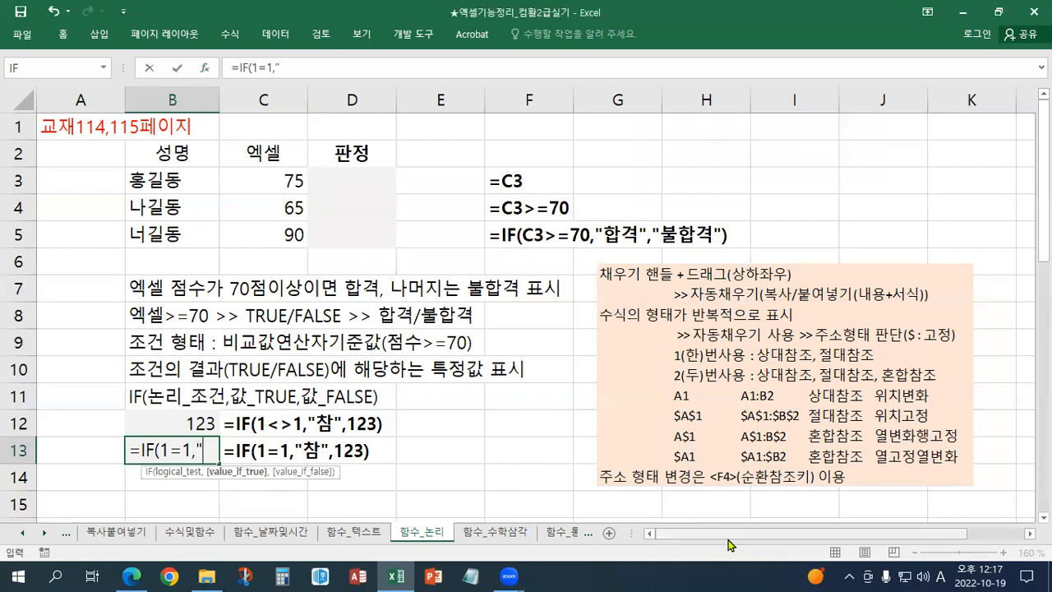
type("CK")
key("BackSpace")
key("BackSpace")
key("Hangul")
type("참")
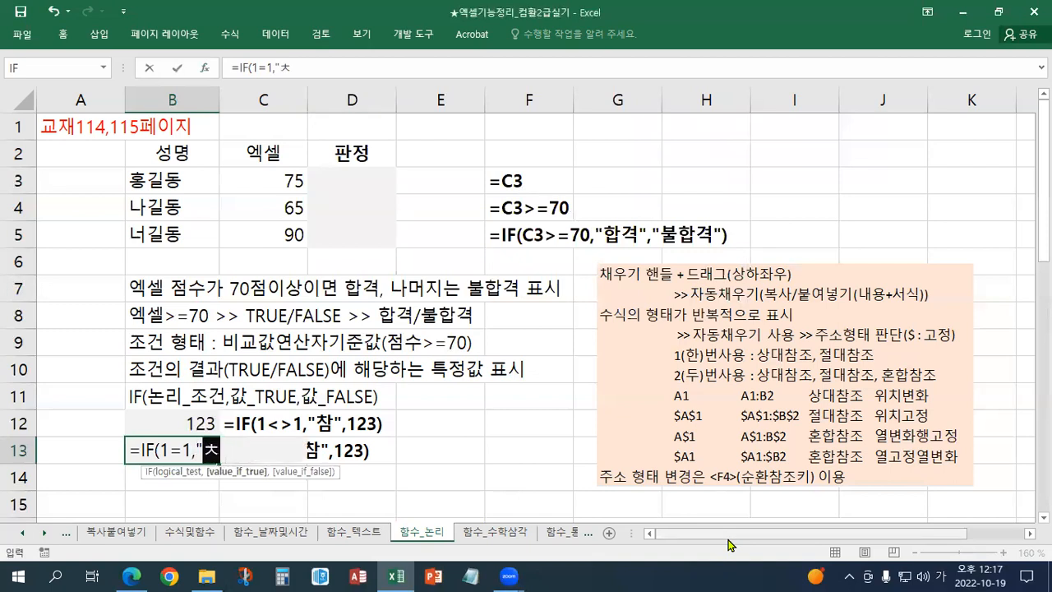
type("\",")
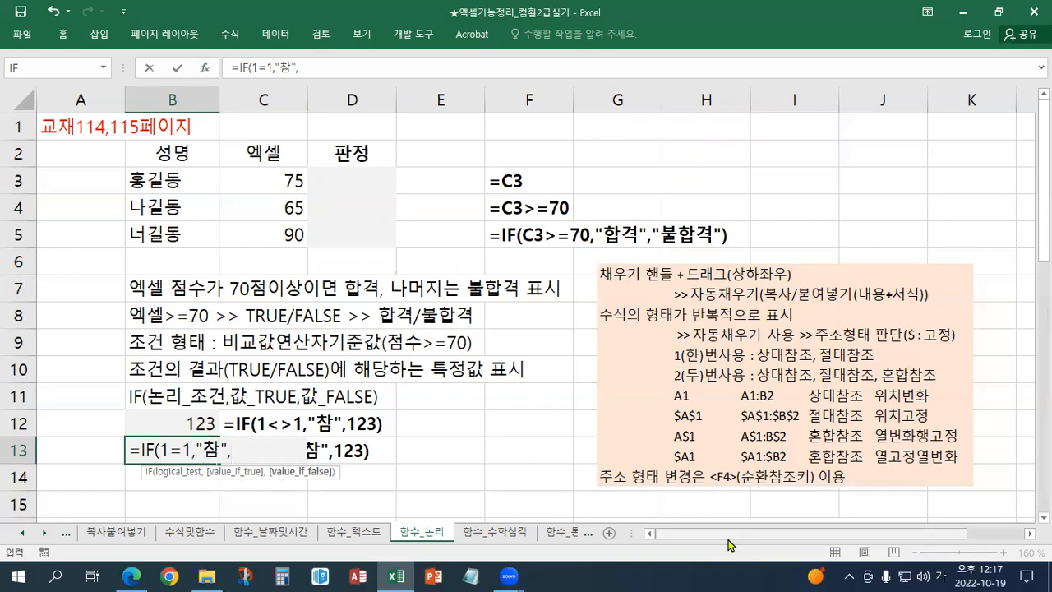
type("123)")
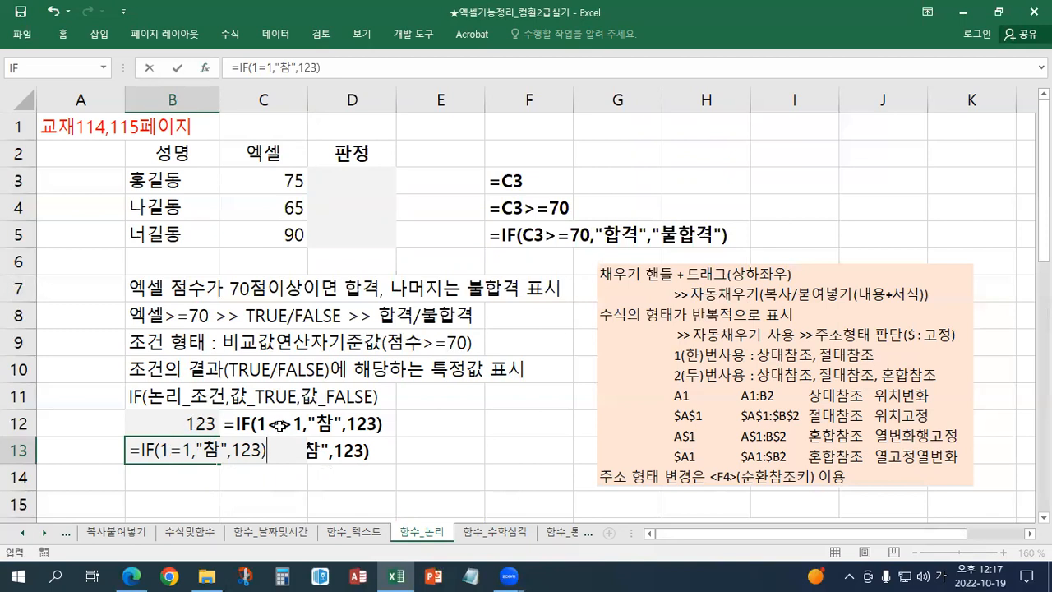
key("ctrl+Return")
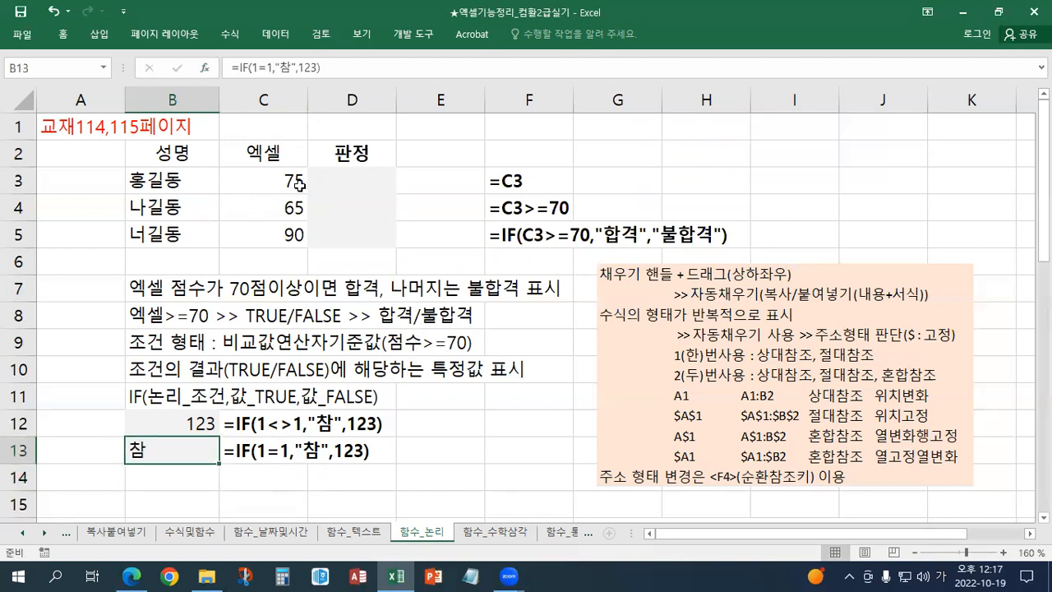
Enlarge the autofill and cell-reference notes picture slightly at its upper-left and lower-right corners.
left_click_drag(631, 287, 612, 274)
left_click_drag(955, 477, 994, 500)
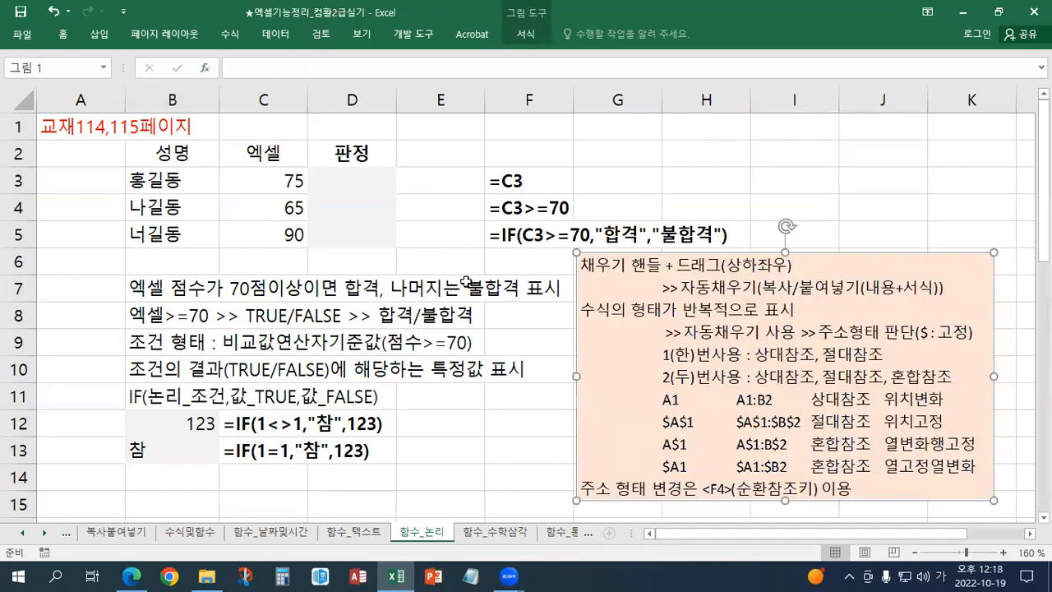
Enter =C3 in the first 판정 cell D3, fill it down to D5 and check the filled formulas.
scroll(349, 165, "down", 1)
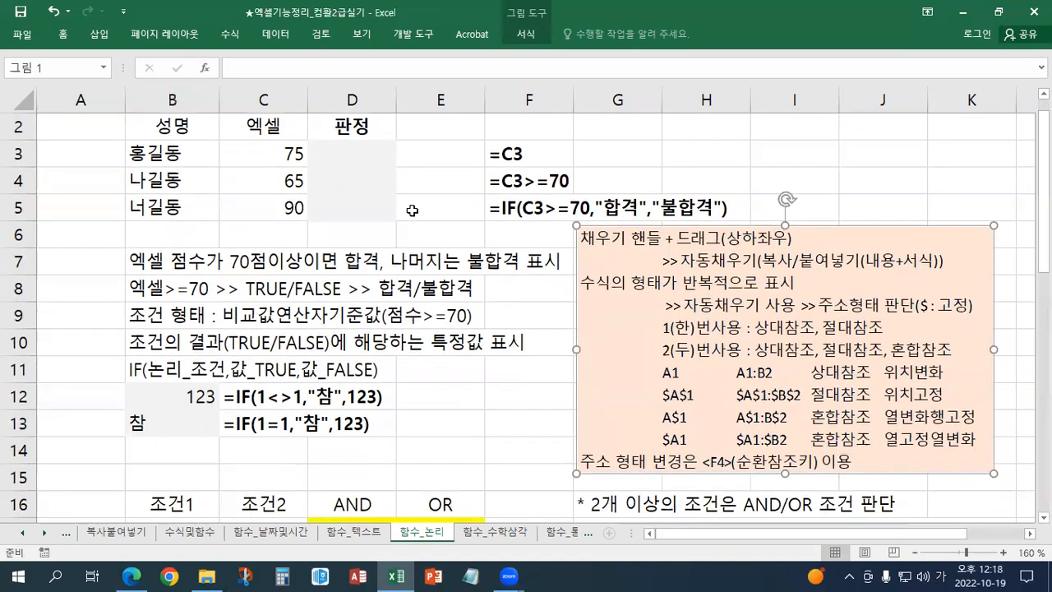
left_click(349, 150)
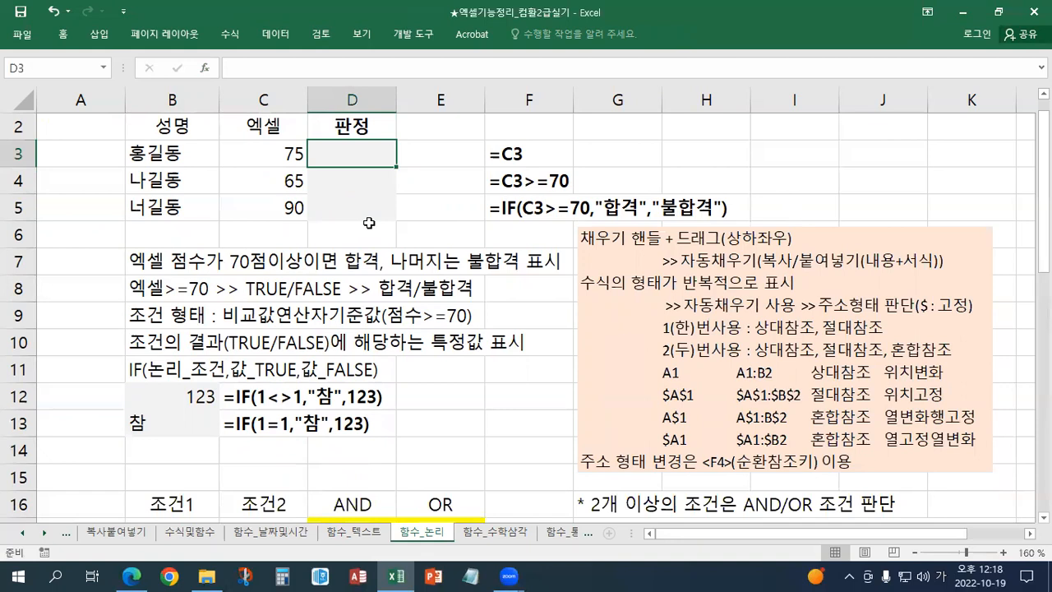
type("=")
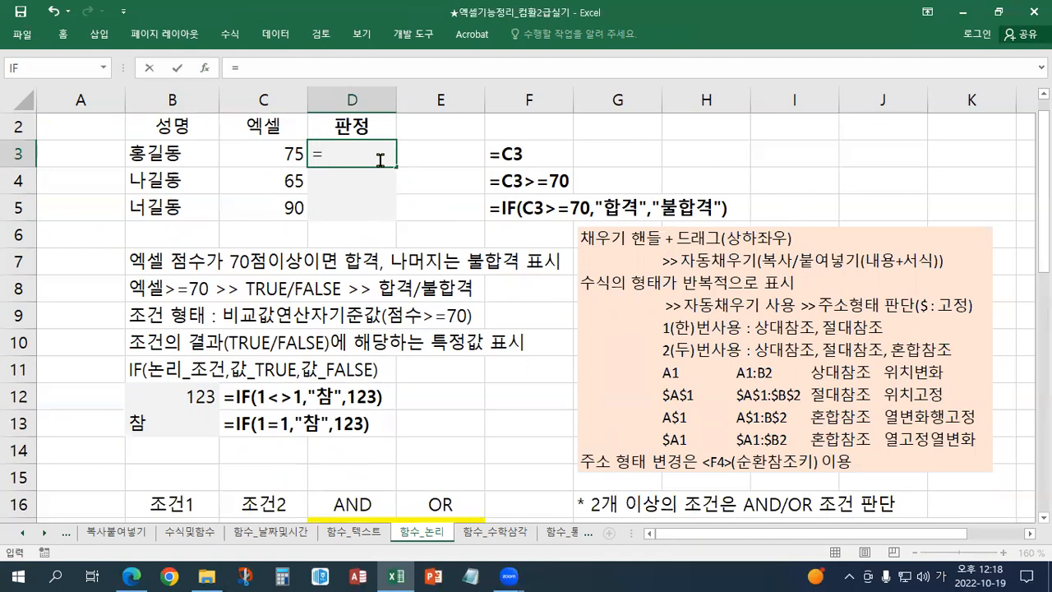
left_click(292, 153)
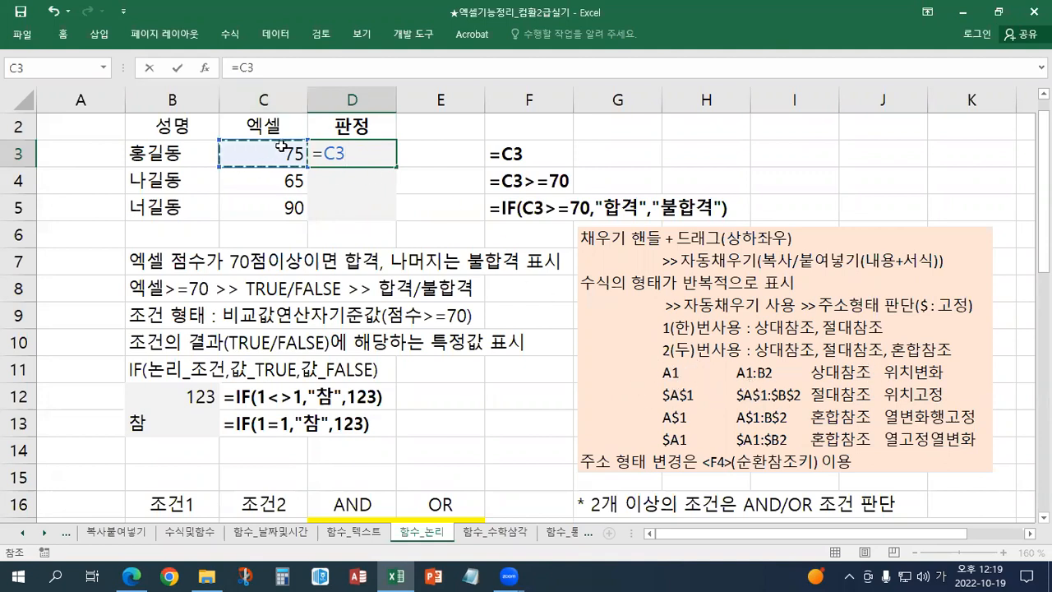
key("ctrl+Return")
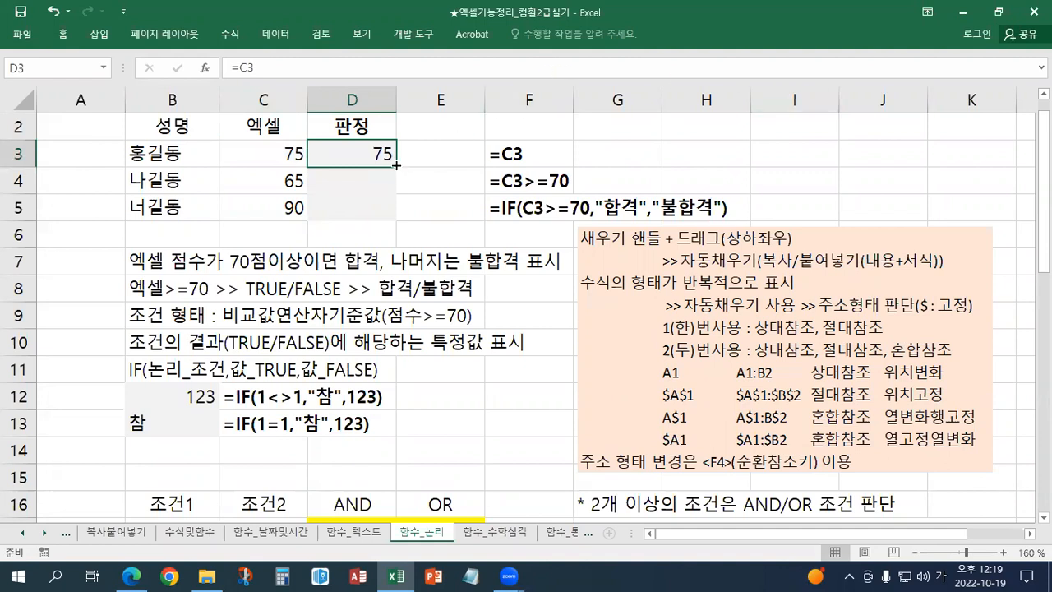
left_click_drag(396, 165, 394, 220)
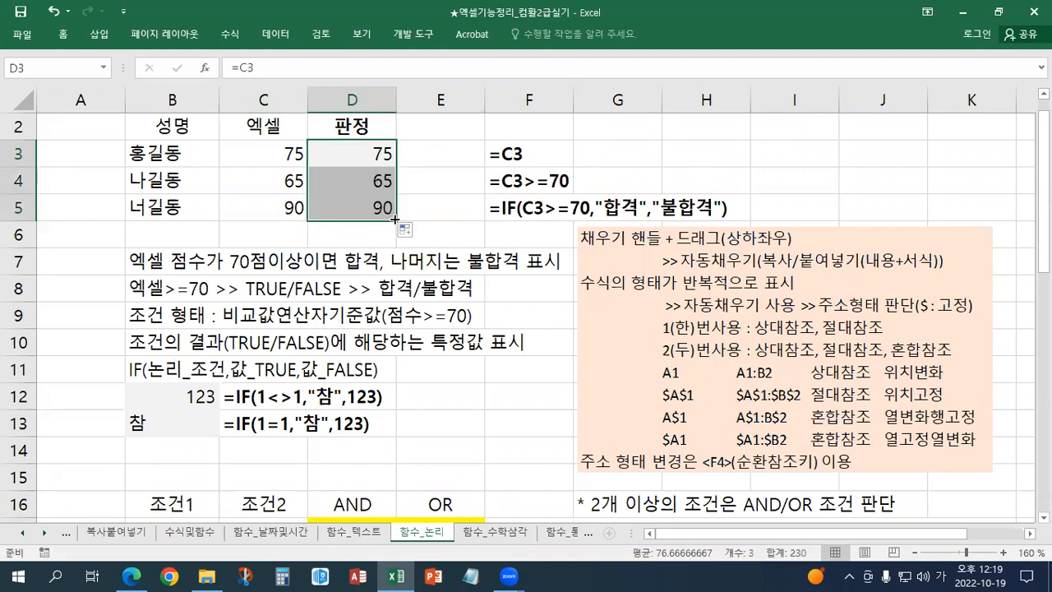
left_click(355, 161)
left_click(354, 180)
left_click(355, 199)
Extend the D3 formula to =C3>=70, fill it down to D5 and check the formulas in D3 and D4.
left_click(347, 154)
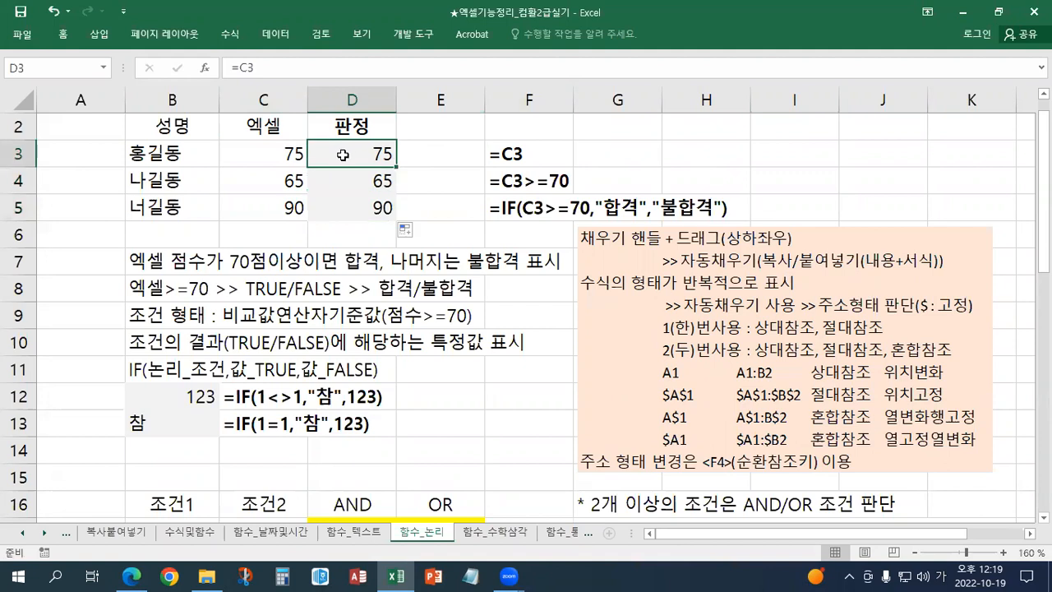
double_click(343, 154)
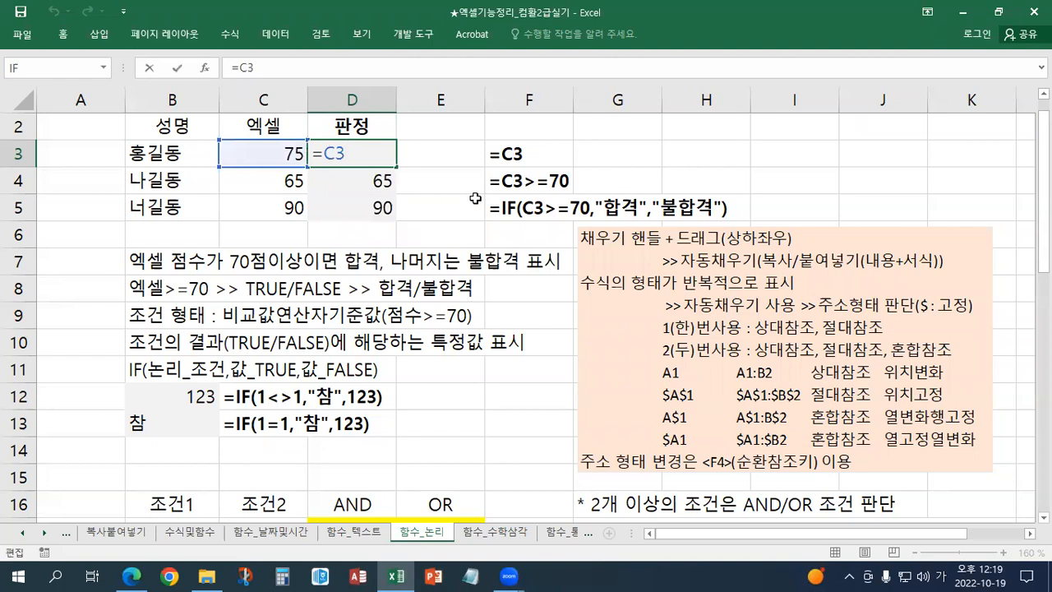
type(">=70")
left_click_drag(349, 153, 391, 152)
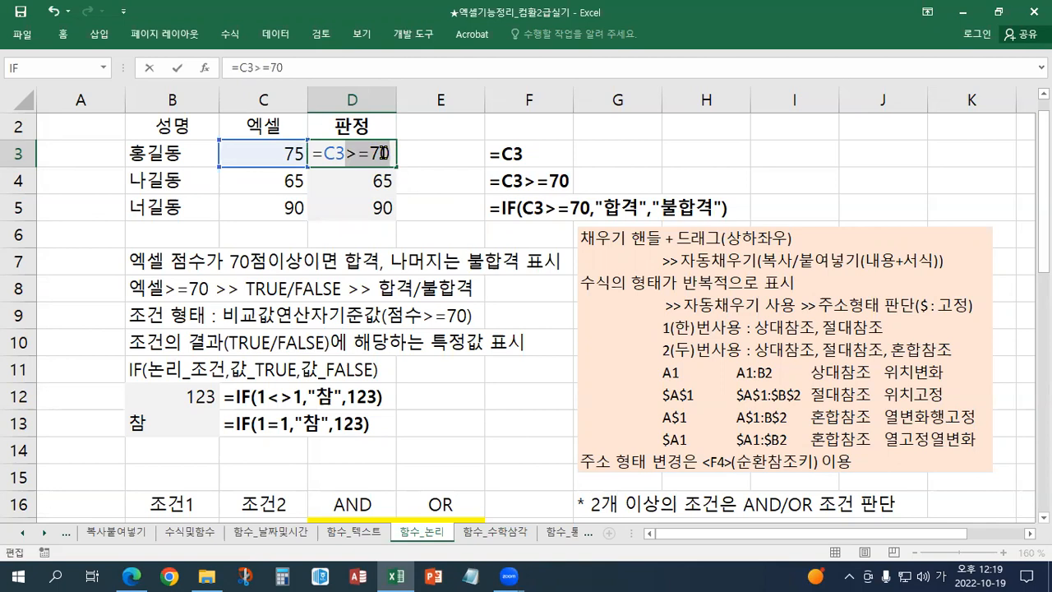
key("Return")
left_click(387, 160)
left_click_drag(397, 164, 399, 222)
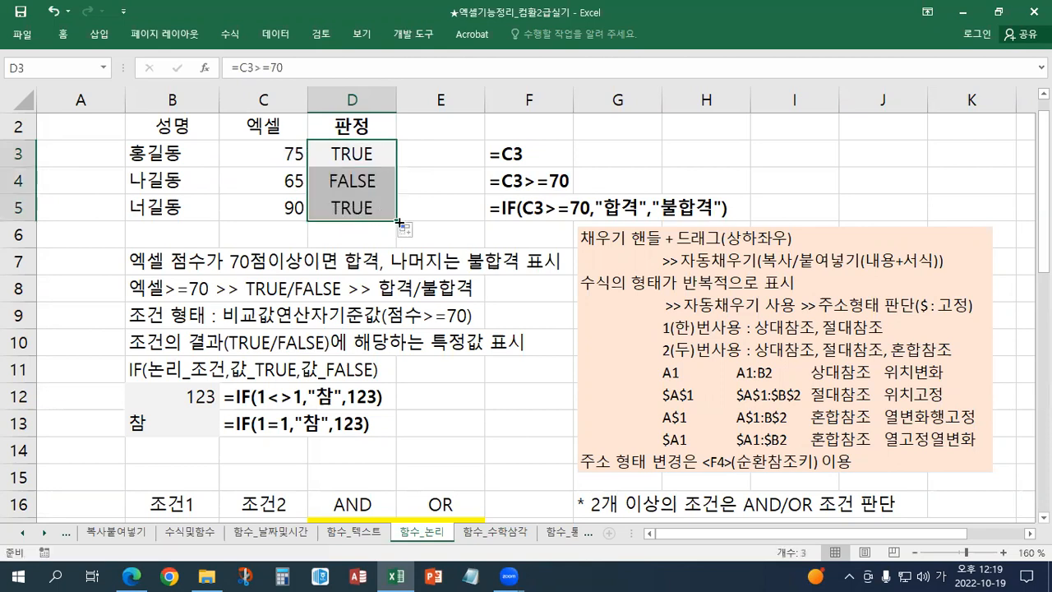
left_click(366, 154)
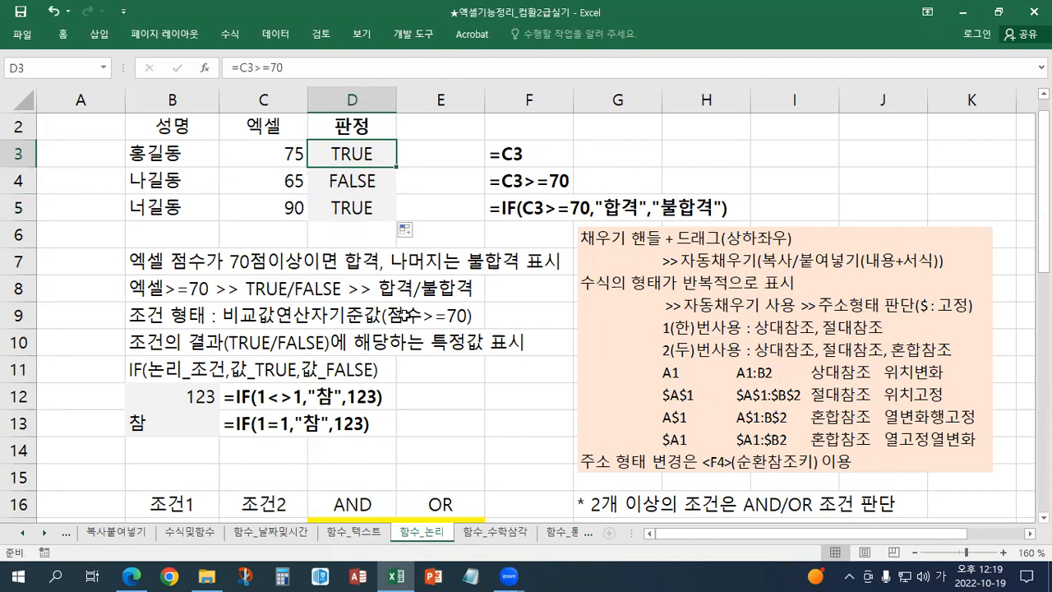
left_click(372, 180)
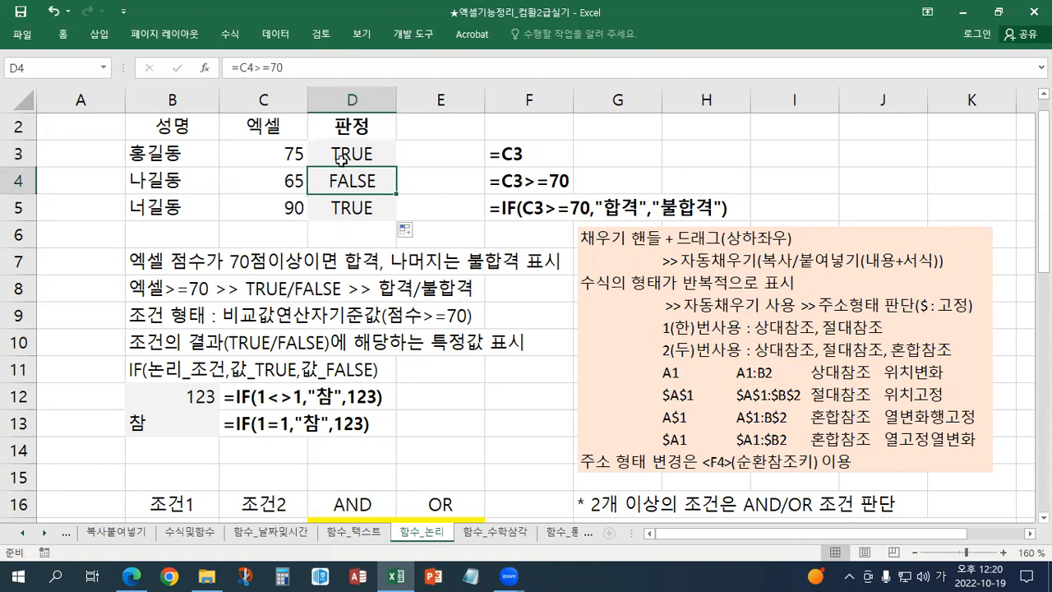
left_click(363, 165)
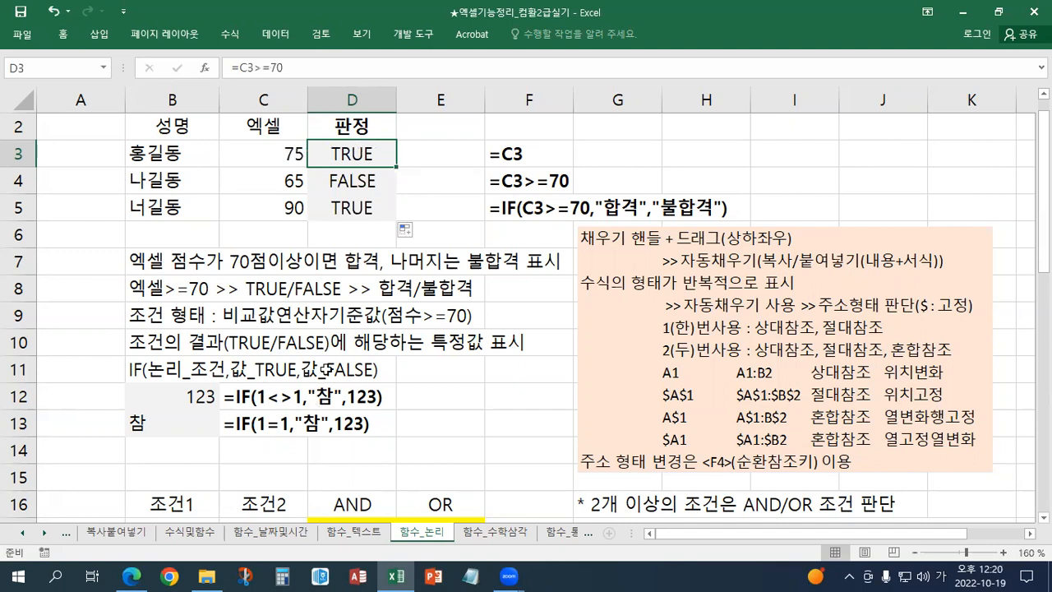
Wrap the C3>=70 comparison in D3 in an IF function as its logical test.
double_click(335, 156)
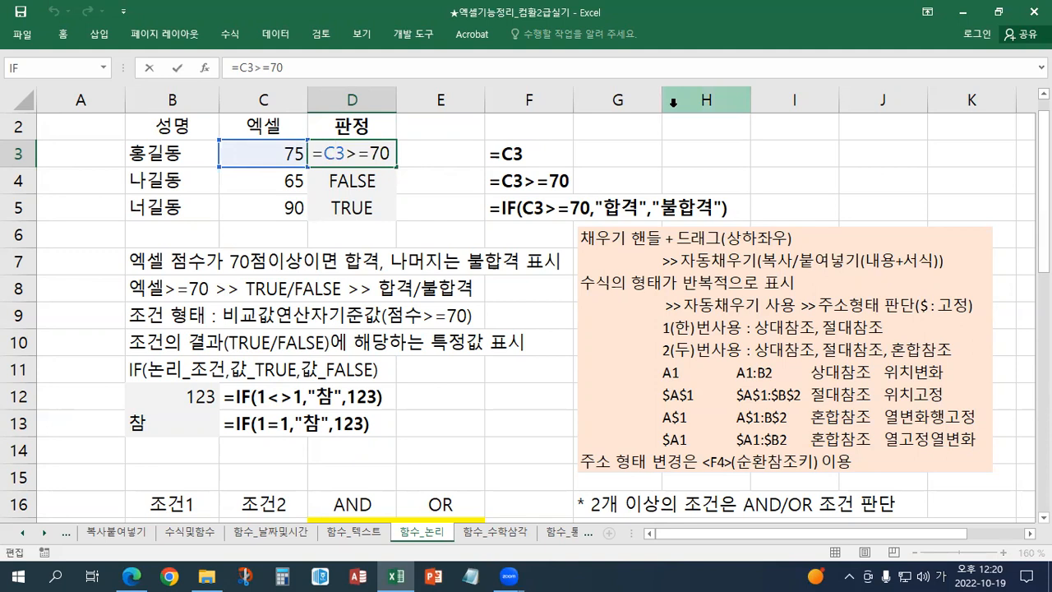
key("BackSpace")
key("Hangul")
type("IF(")
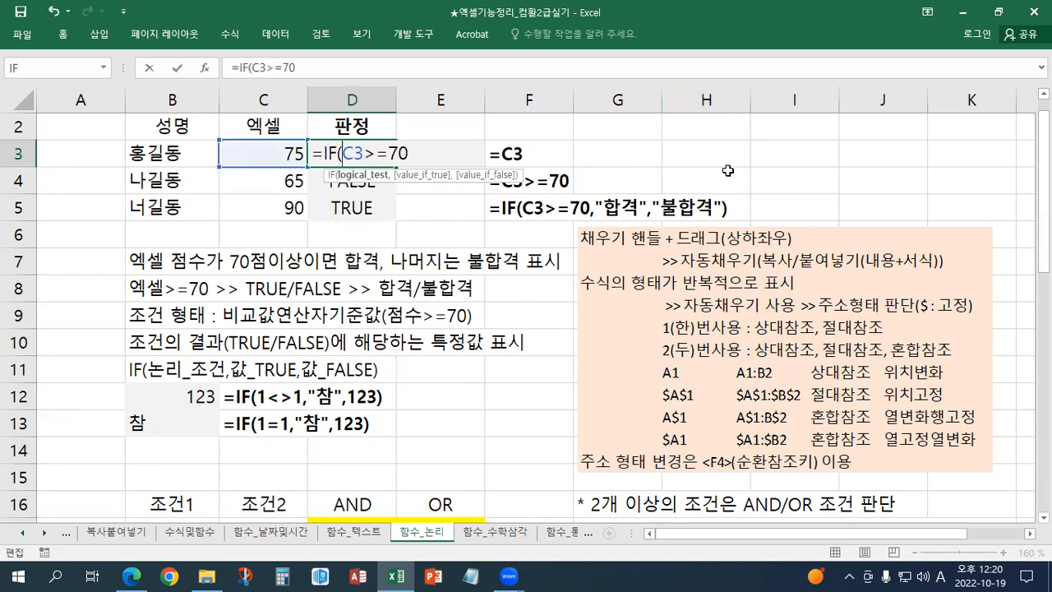
left_click_drag(343, 155, 417, 148)
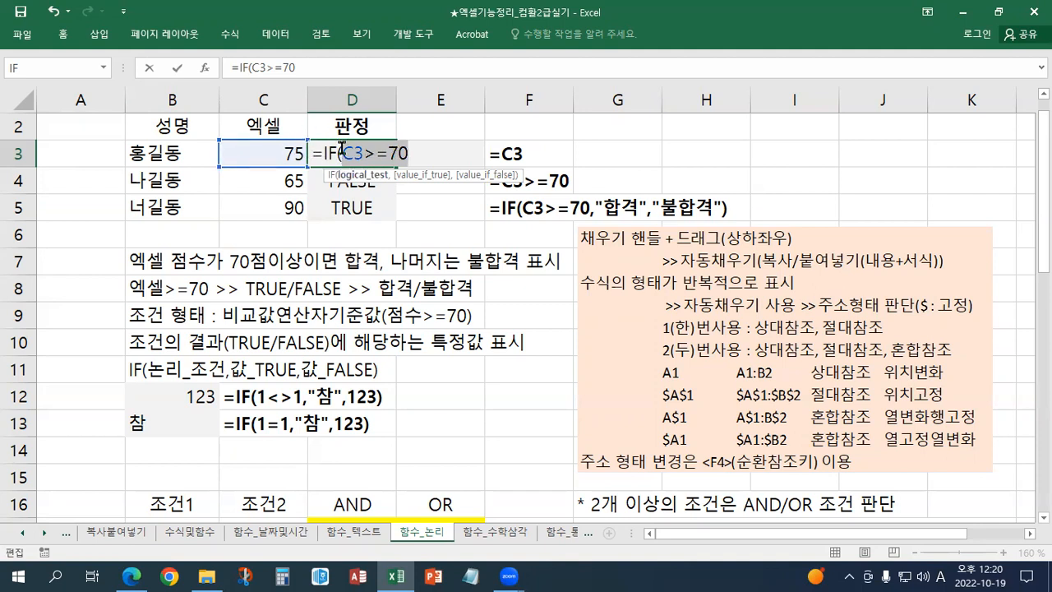
left_click(419, 152)
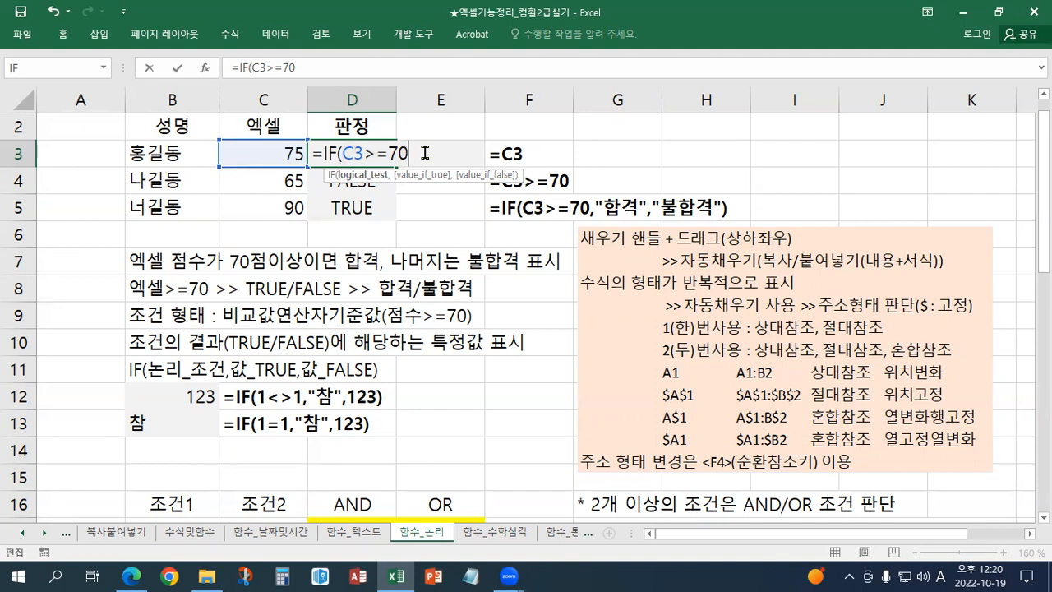
type(",")
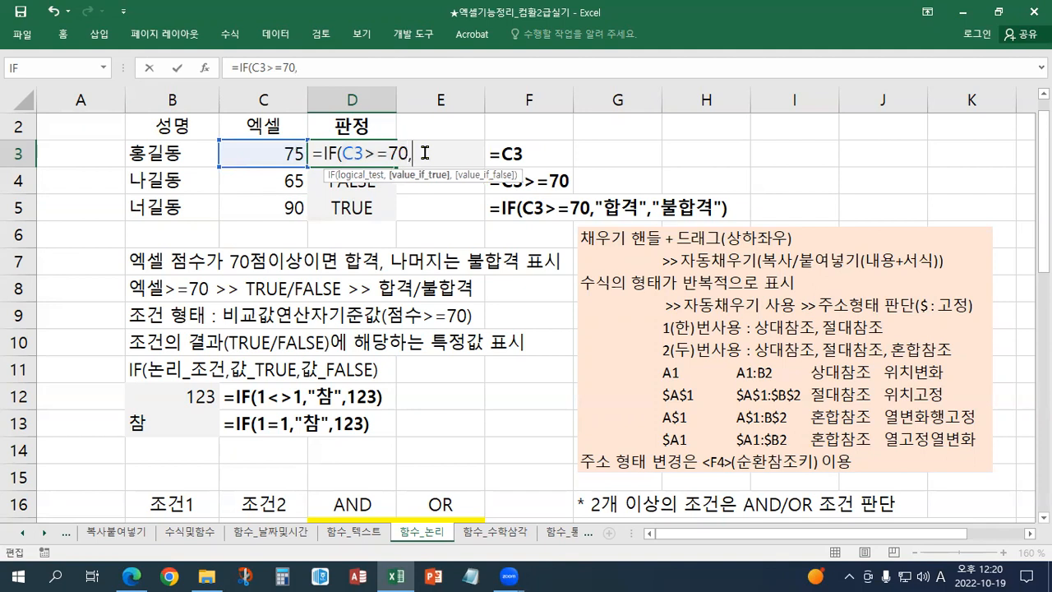
Complete the D3 formula as =IF(C3>=70,"합격","불합격") by adding the true and false values.
type("\"GKQ")
key("BackSpace")
key("BackSpace")
key("BackSpace")
key("Hangul")
type("하ㅓㅃㄱ")
key("BackSpace")
key("BackSpace")
key("BackSpace")
key("BackSpace")
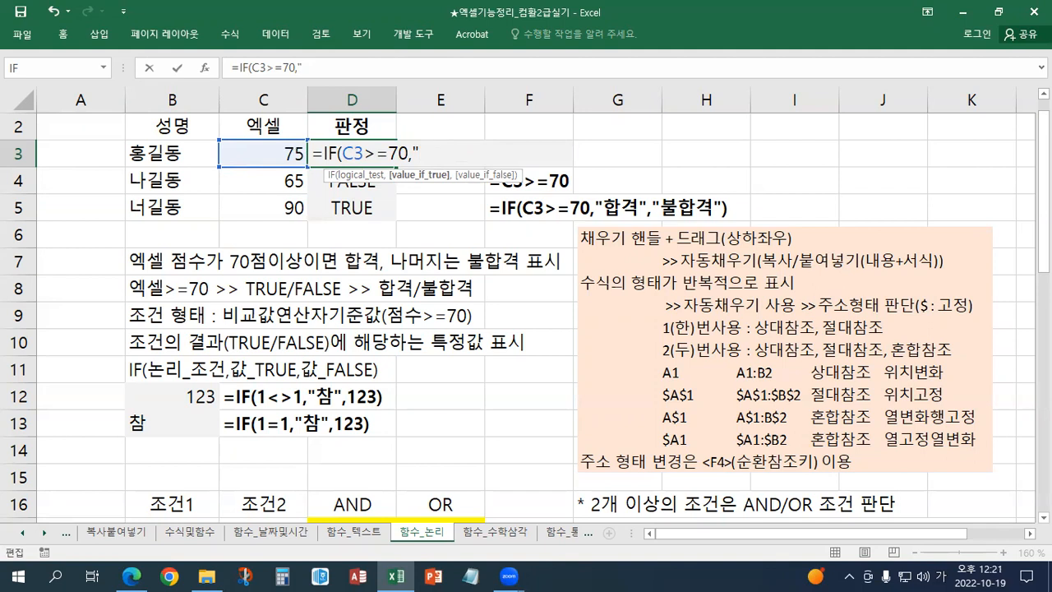
type("합격")
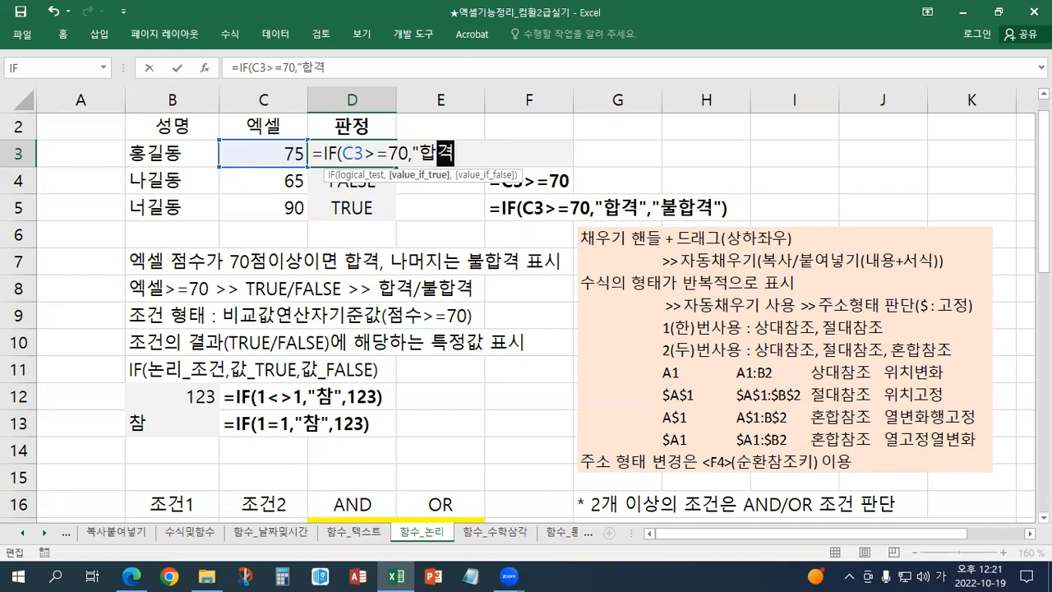
type("\",\"ㅂ")
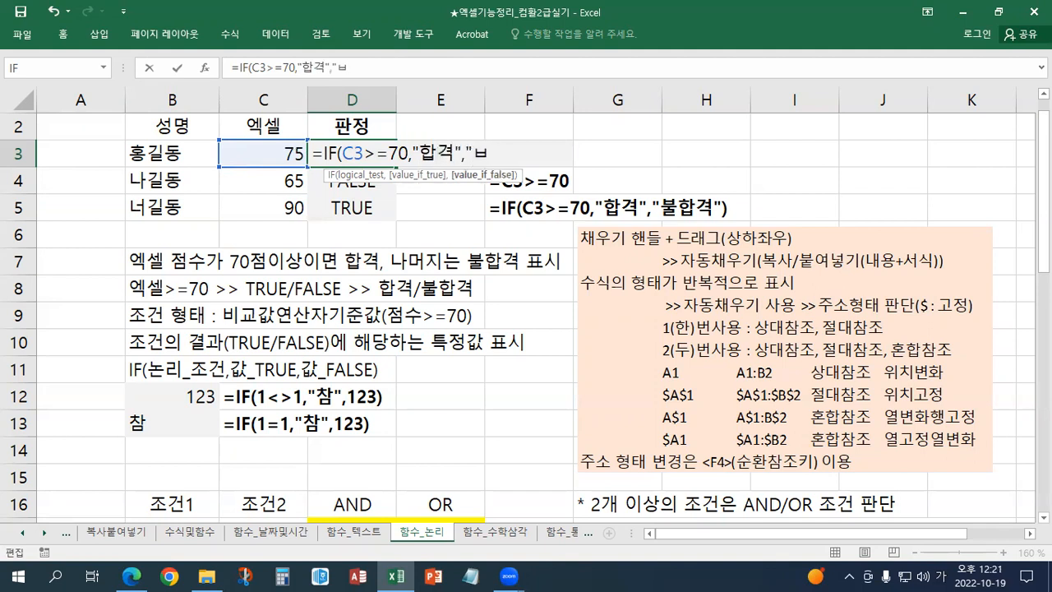
type("ㅜㄹㅎㅏㅂㄱㅕㄱ")
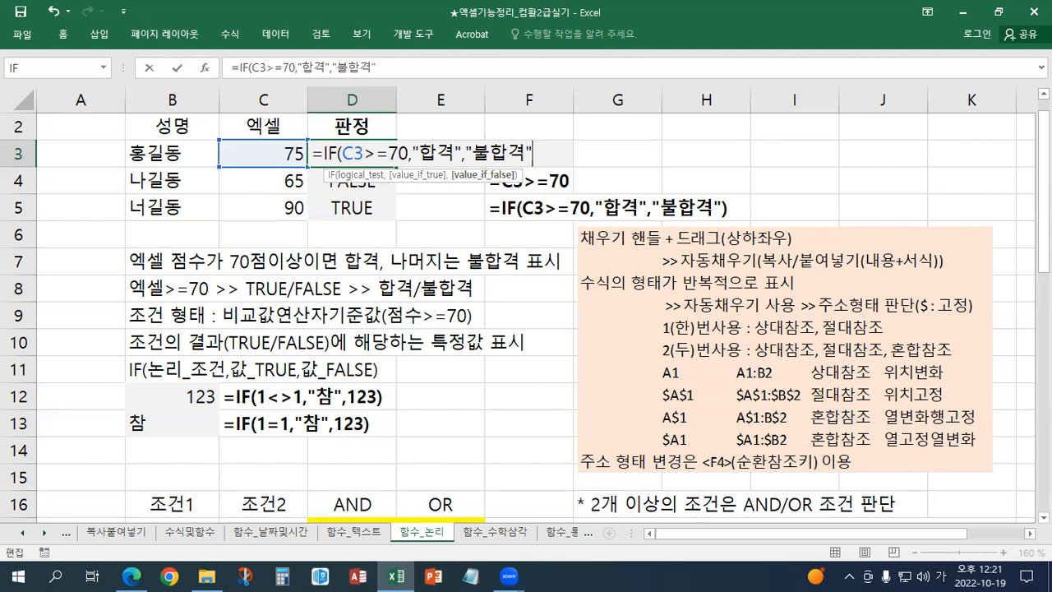
type("\")")
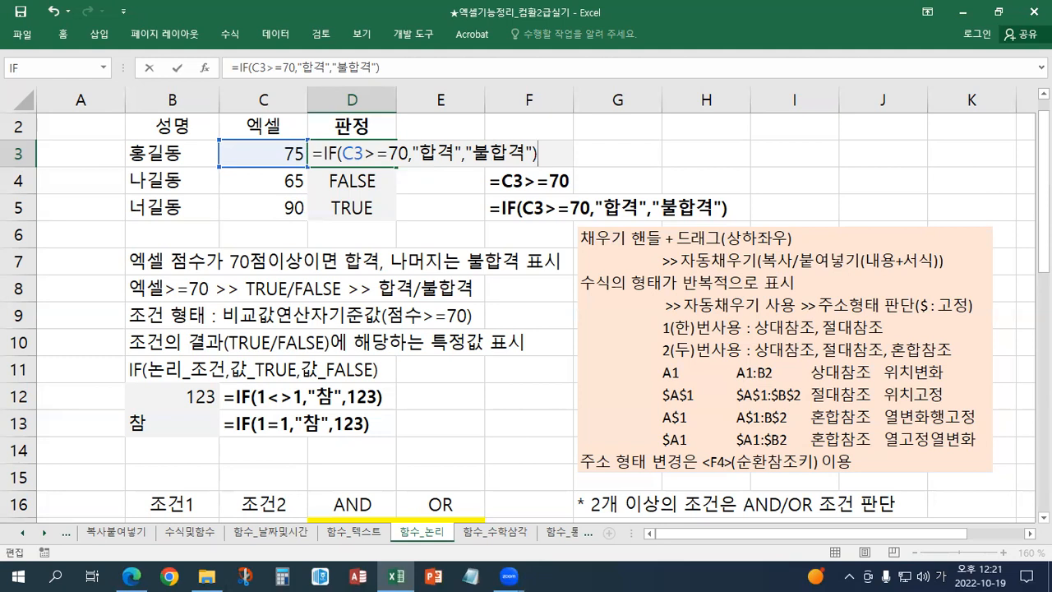
key("Return")
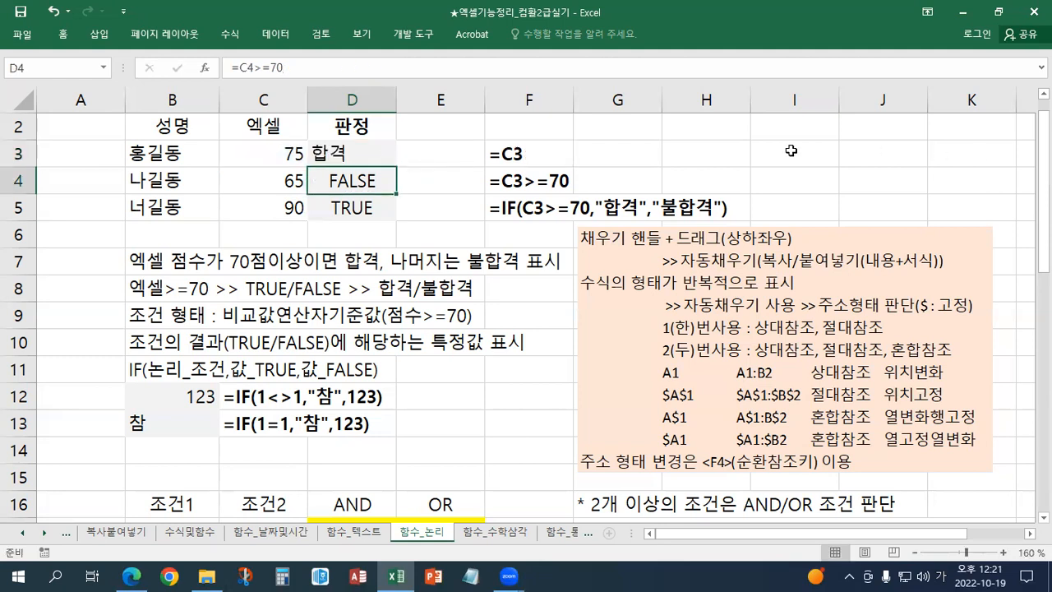
Fill the IF formula from D3 down to D5 in the 판정 column.
left_click(361, 154)
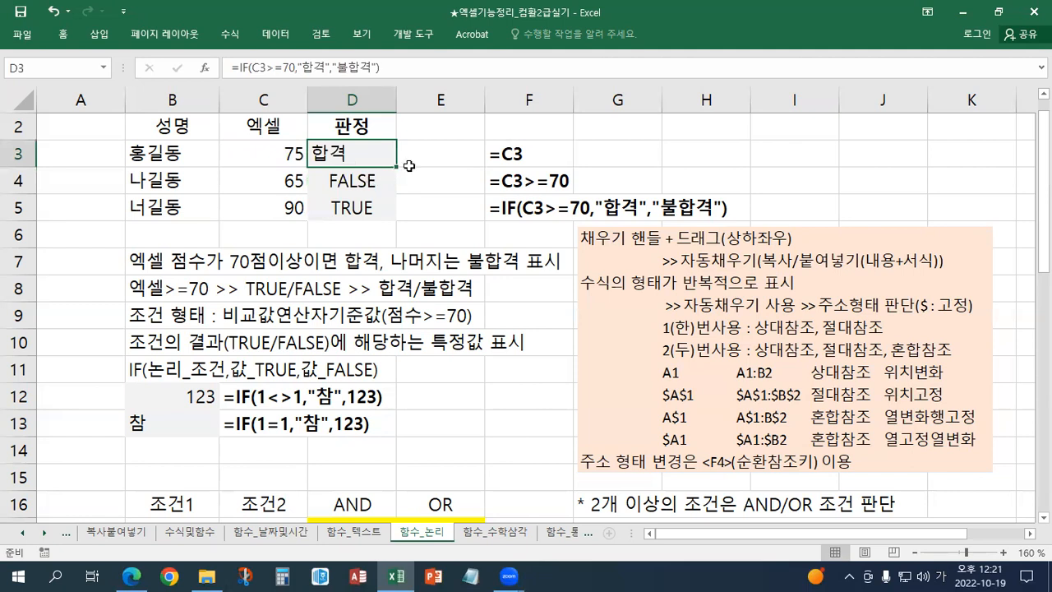
left_click_drag(399, 167, 401, 214)
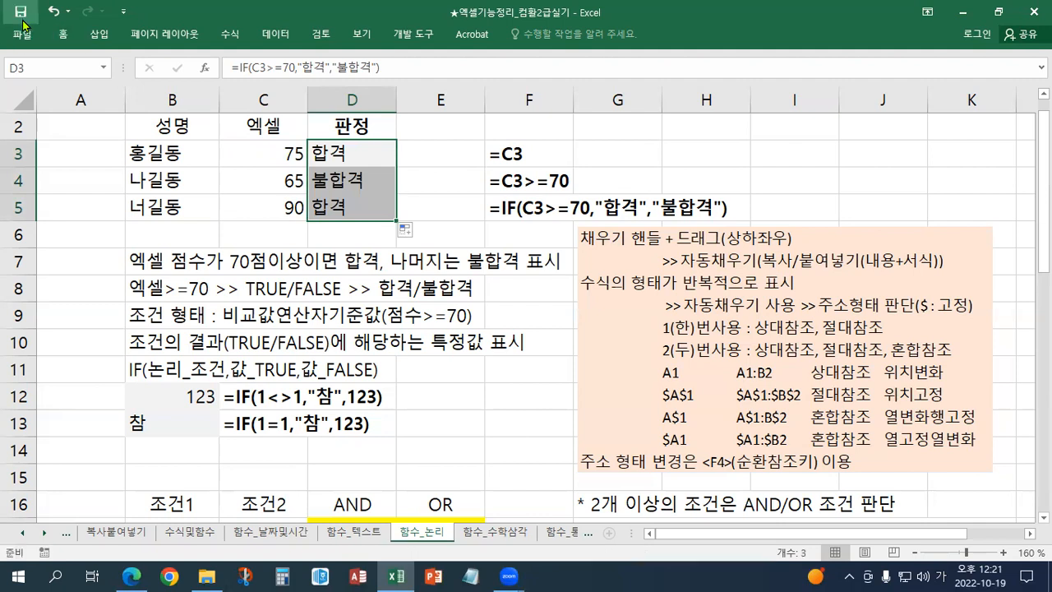
left_click(273, 209)
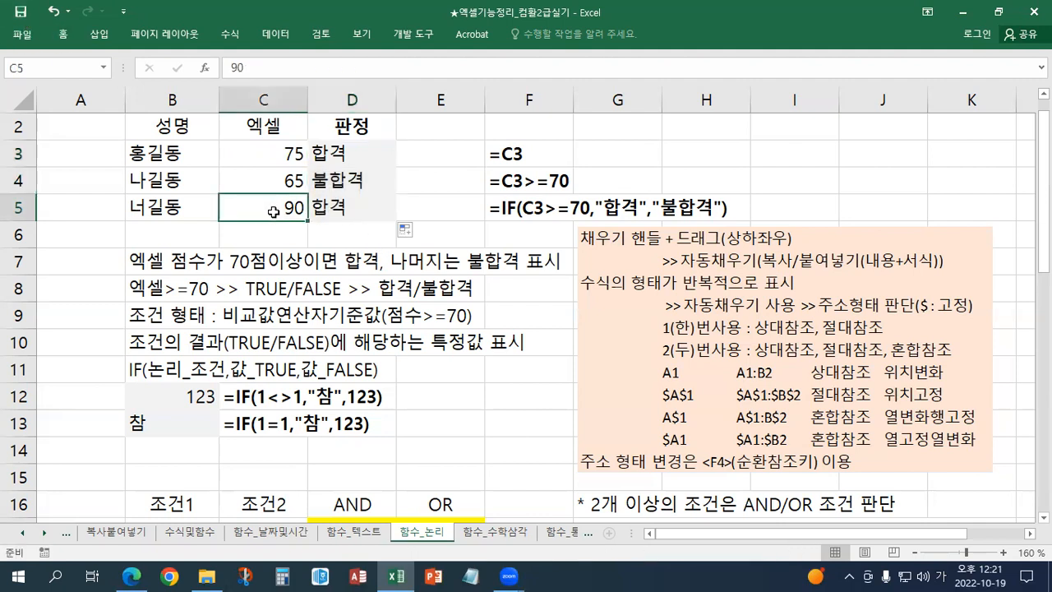
Change the yellow fill of the AND/OR answer cells D17:E20 to light grey.
scroll(274, 212, "down", 1)
scroll(273, 209, "up", 1)
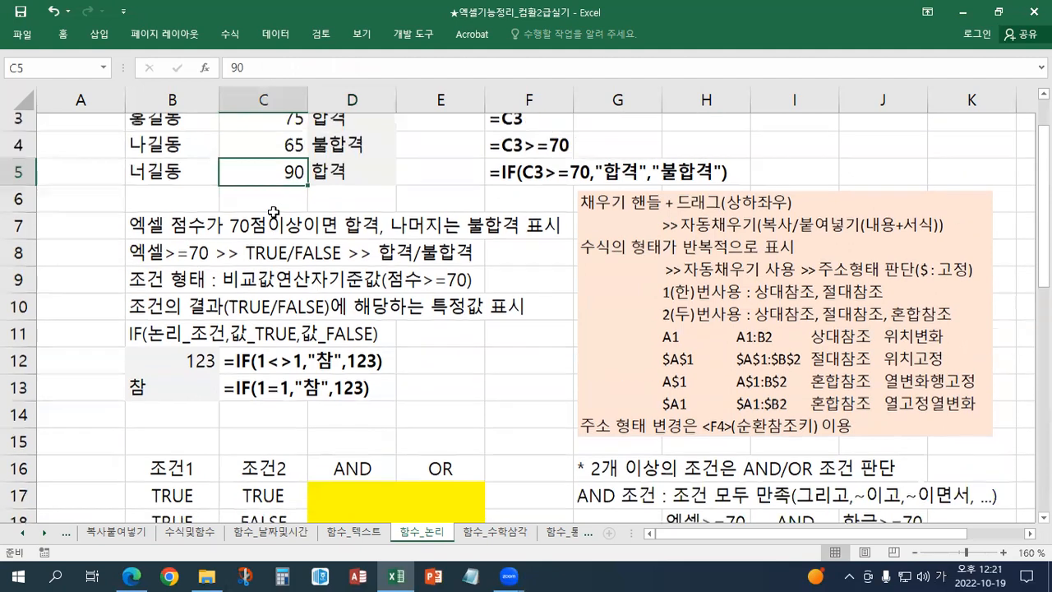
scroll(274, 209, "down", 1)
scroll(273, 210, "down", 3)
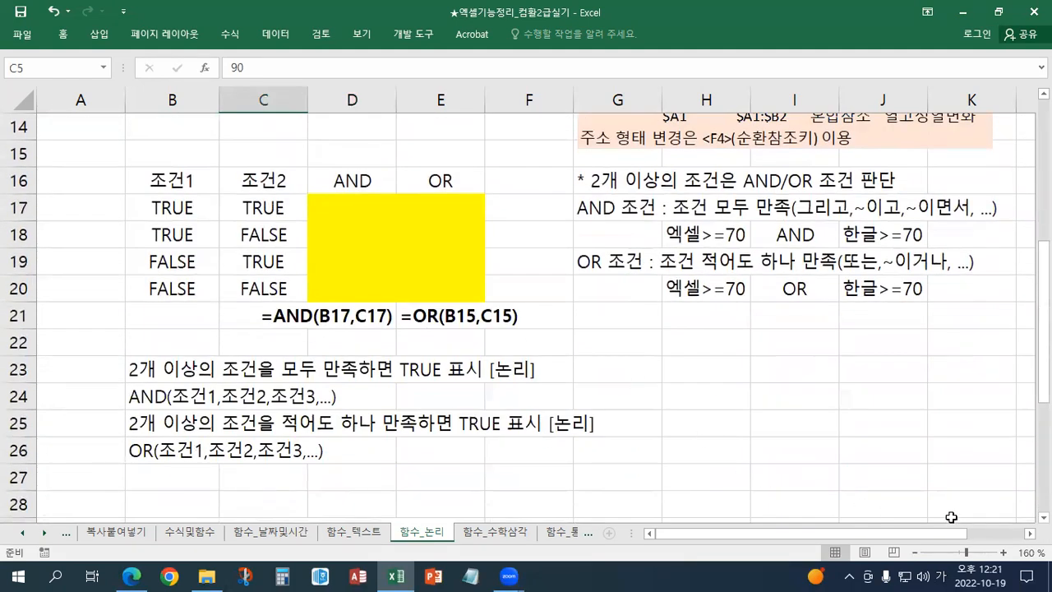
left_click(1044, 517)
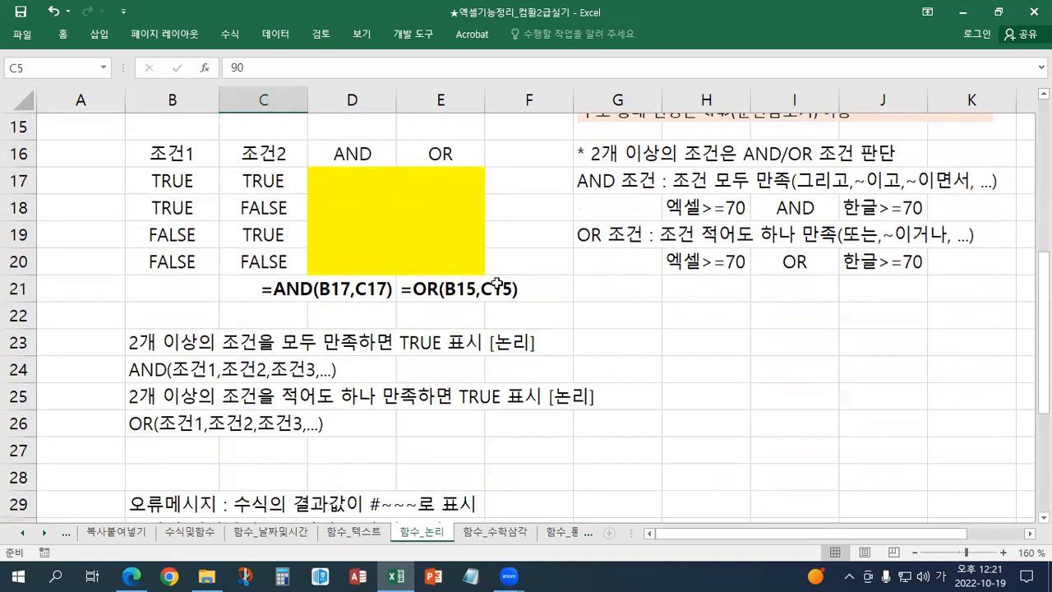
left_click_drag(350, 183, 446, 263)
right_click(446, 263)
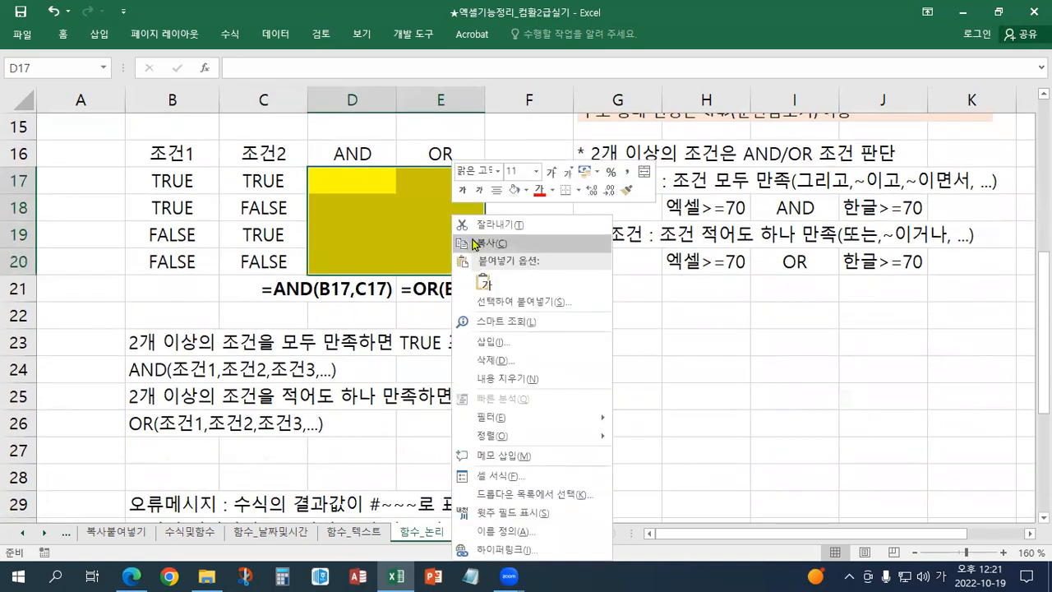
left_click(515, 189)
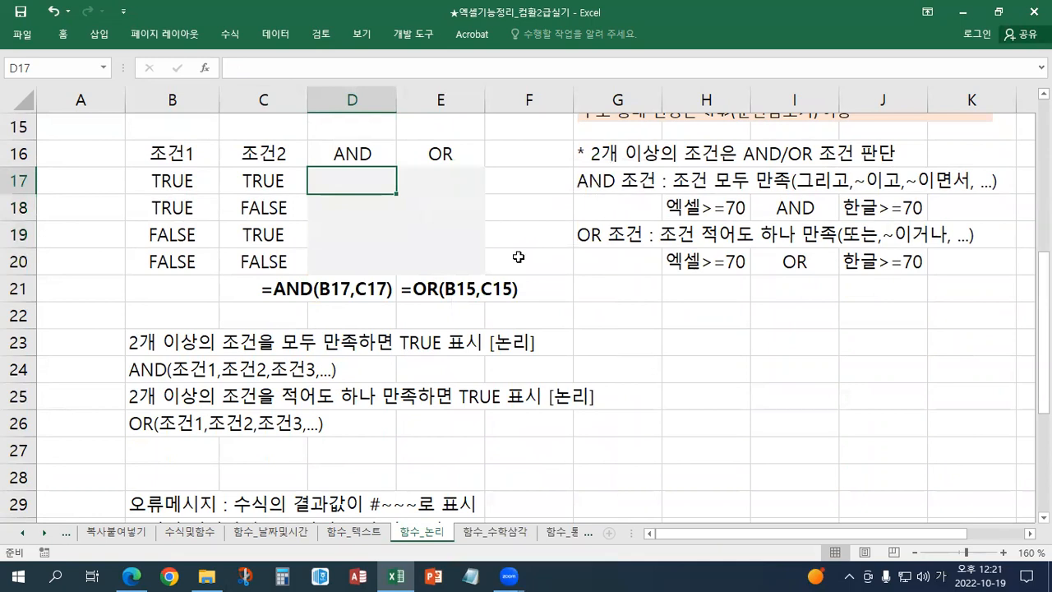
Compare the two IF example formulas written in C12 and C13.
scroll(376, 326, "down", 2)
scroll(375, 325, "up", 2)
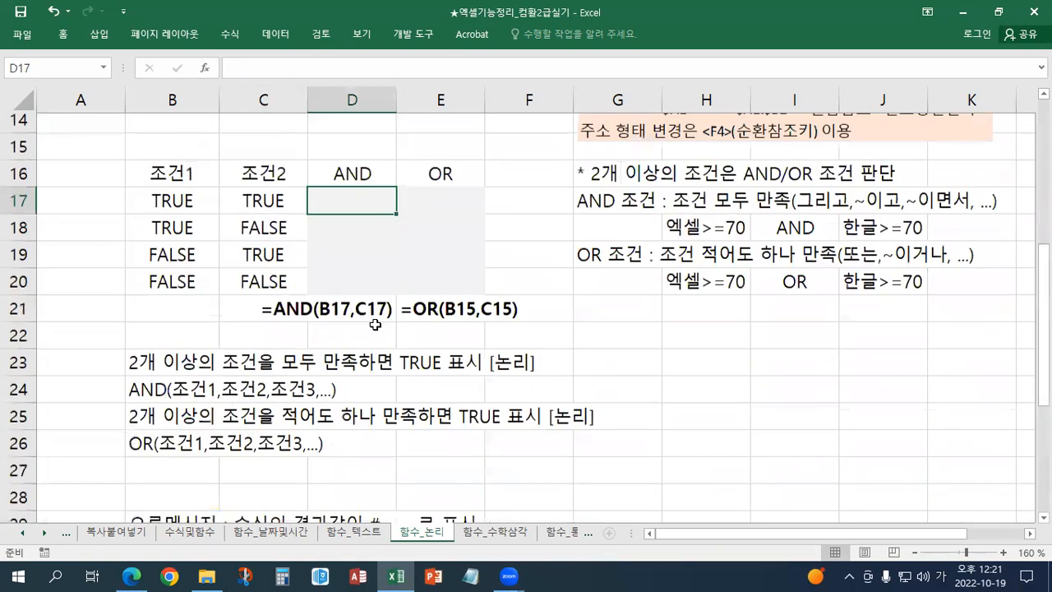
scroll(374, 325, "up", 2)
left_click(240, 210)
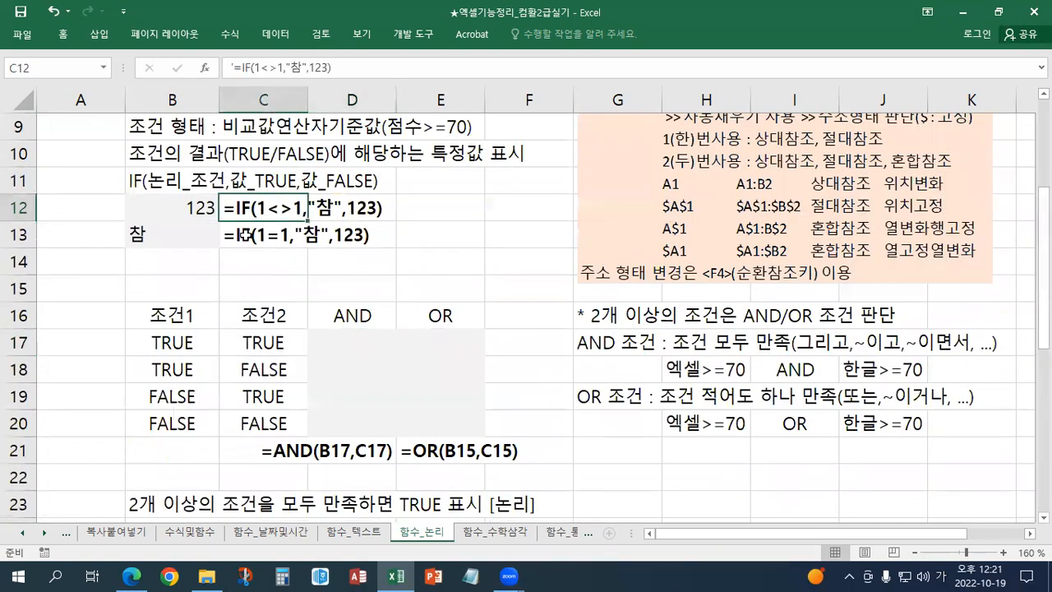
left_click(250, 245)
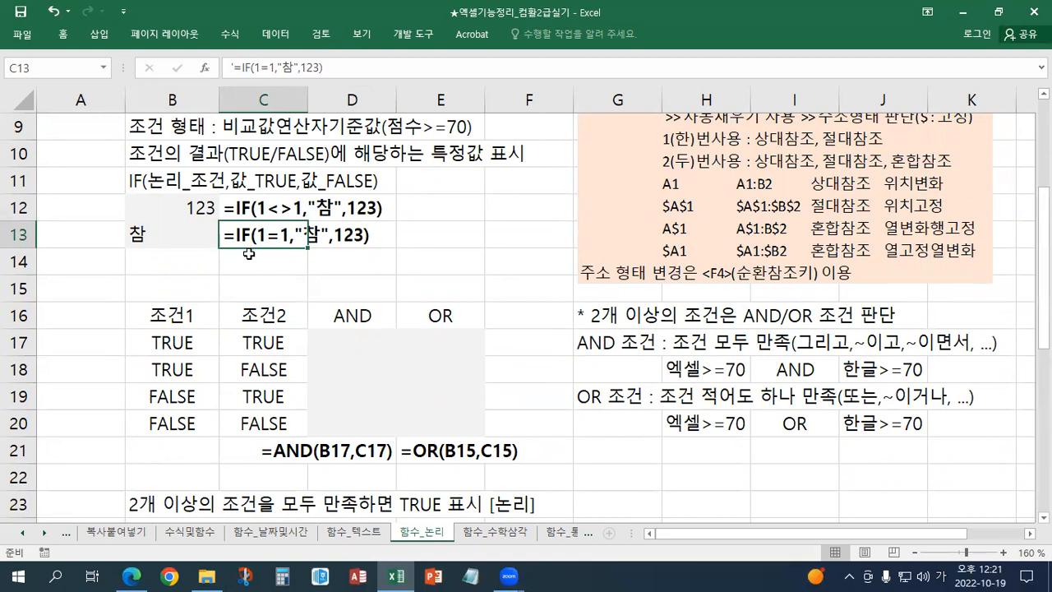
left_click(254, 209)
left_click(253, 240)
left_click(254, 209)
left_click(255, 241)
Review the IF formulas in the 판정 cells D3:D5 alongside the IF notes and examples below them.
scroll(255, 243, "up", 3)
left_click_drag(337, 179, 337, 234)
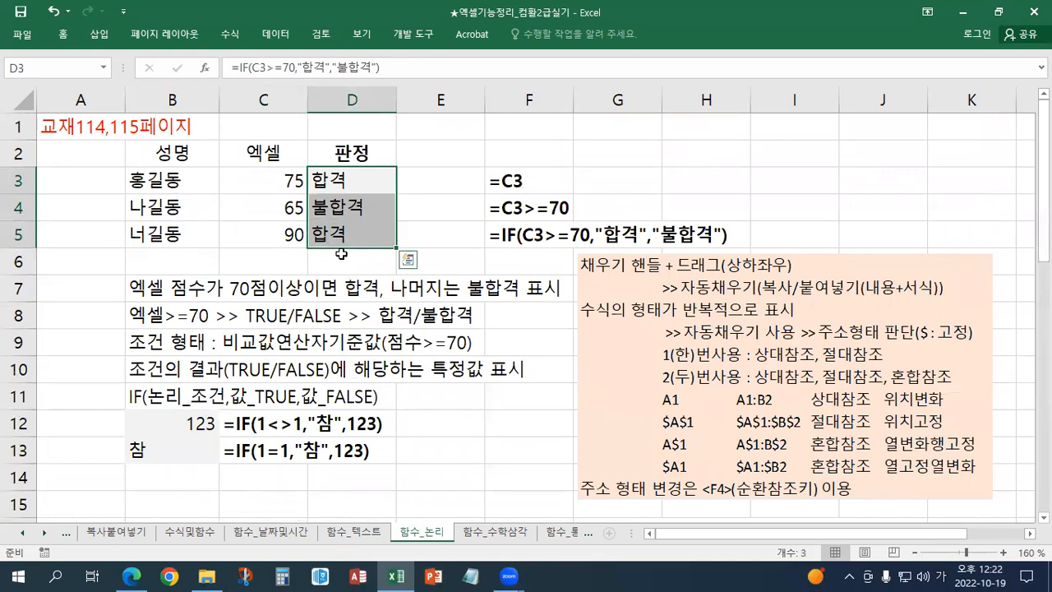
left_click(339, 239)
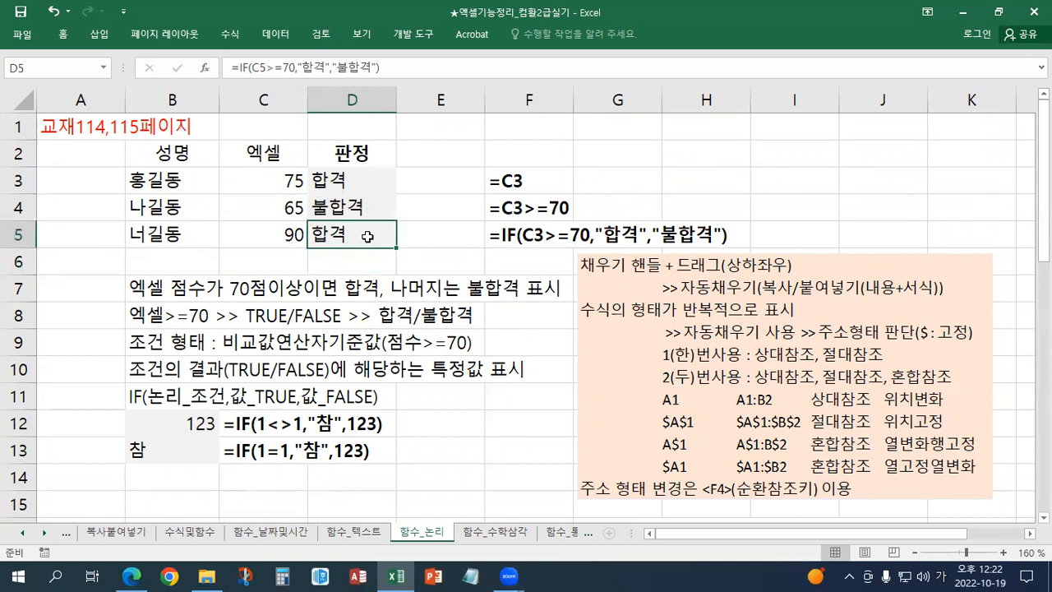
left_click(361, 182)
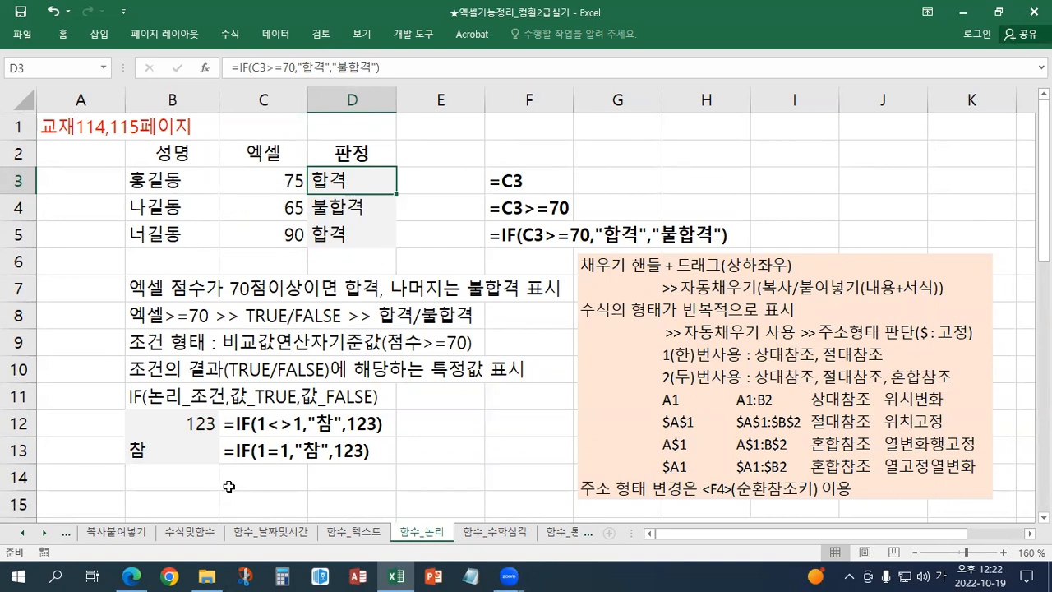
scroll(229, 487, "down", 1)
left_click(422, 346)
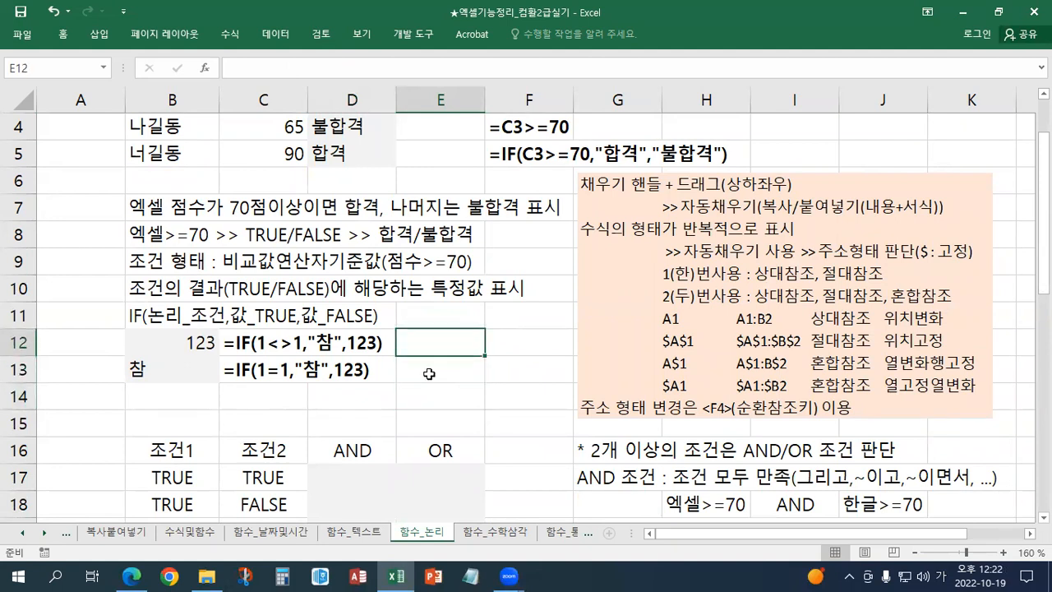
left_click(415, 375)
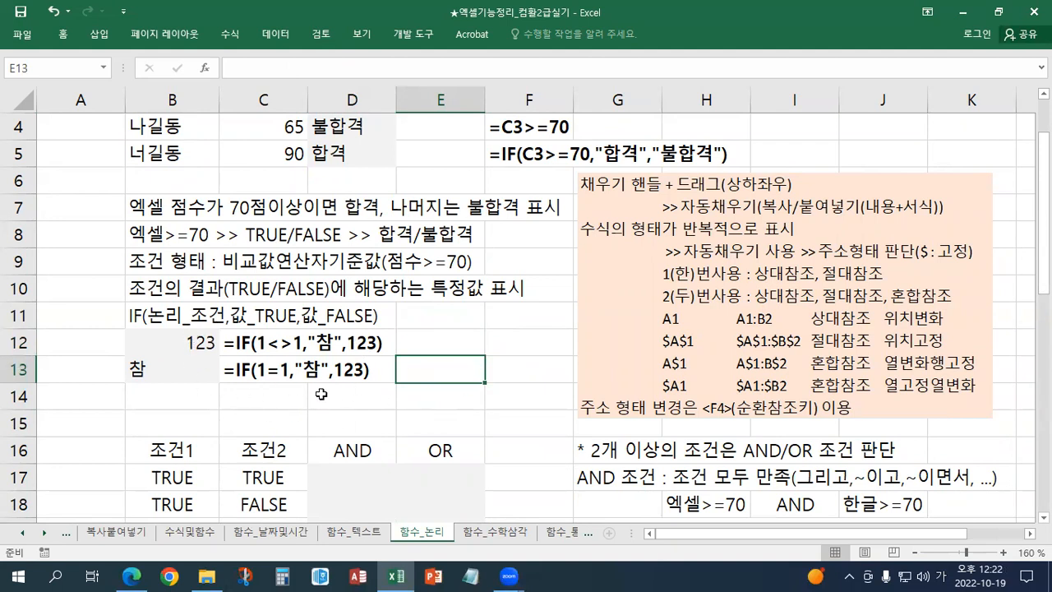
scroll(403, 313, "up", 1)
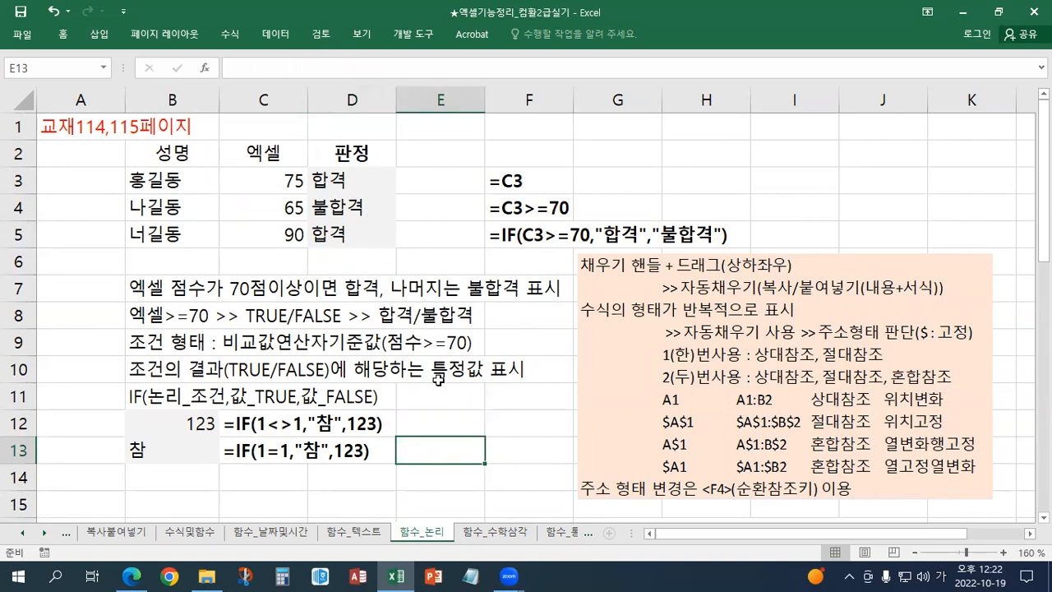
Clear the words AND in I18 and OR in I20 between the 엑셀>=70 and 한글>=70 conditions.
scroll(438, 378, "down", 3)
scroll(438, 380, "down", 2)
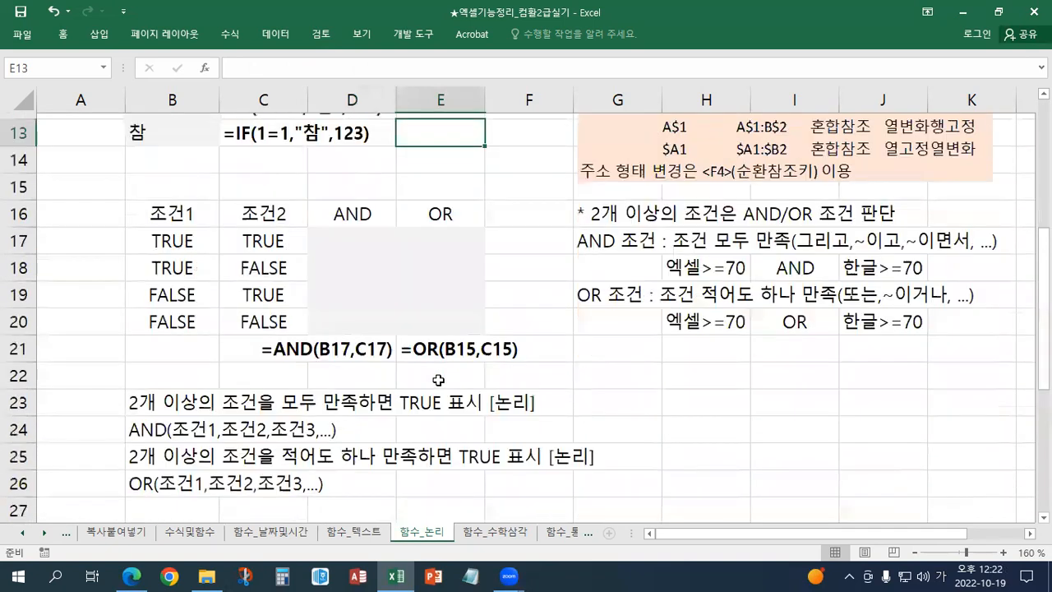
left_click(1044, 517)
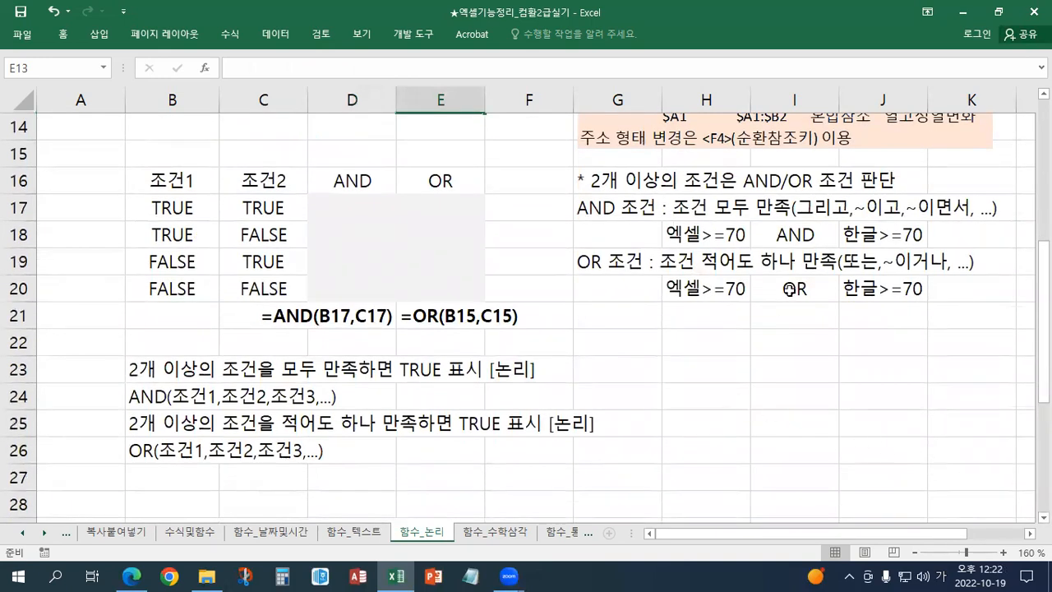
left_click(818, 237)
key("Delete")
left_click(809, 288)
key("Delete")
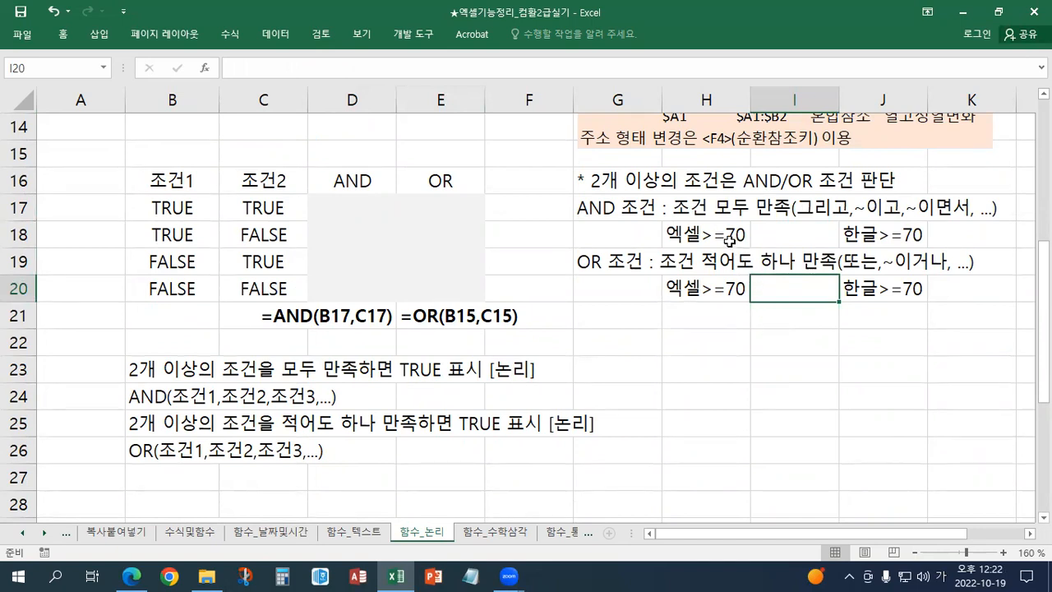
Examine the AND example's two conditions, 엑셀>=70 in H18 and 한글>=70 in J18.
left_click(730, 241)
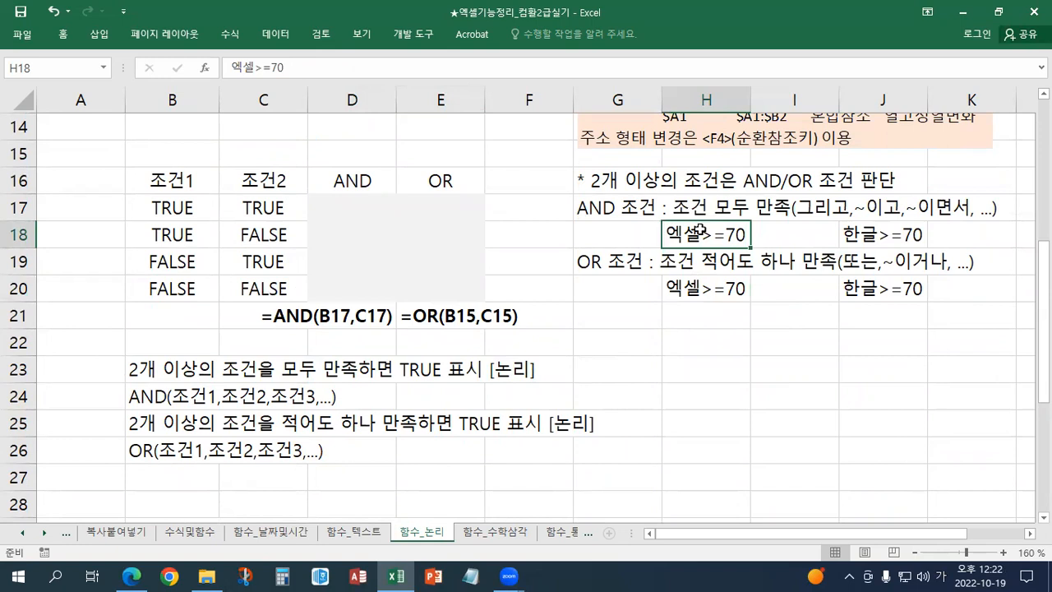
left_click(853, 234)
left_click_drag(718, 241, 876, 232)
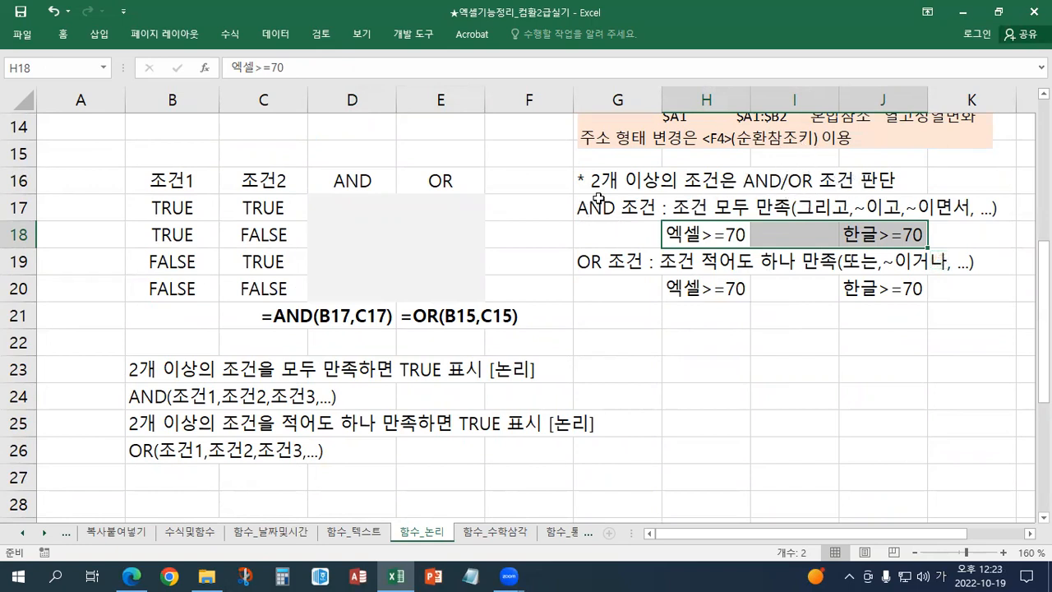
left_click(625, 237)
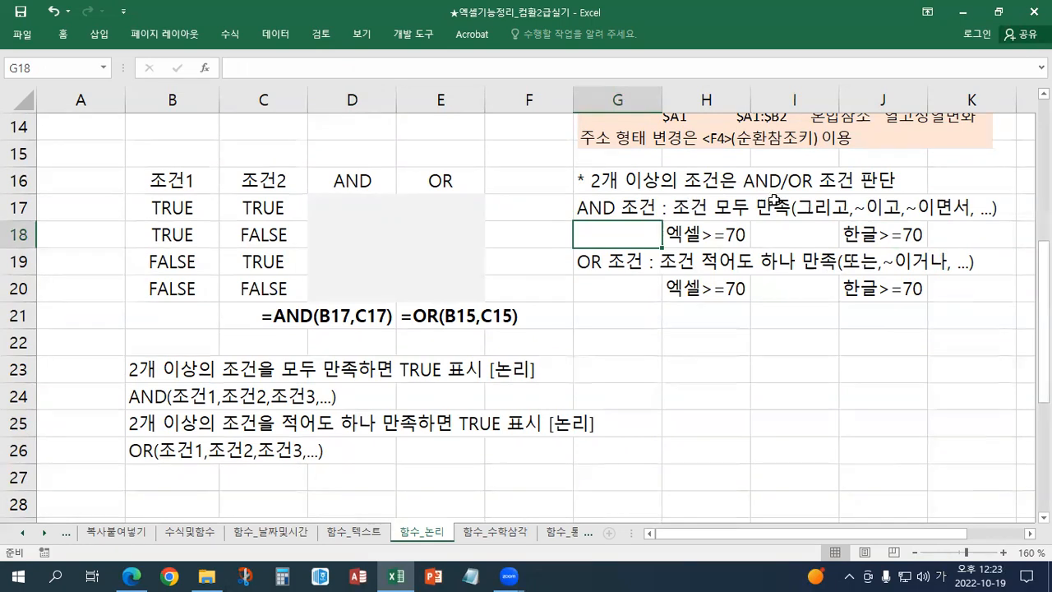
left_click(724, 239)
left_click(880, 234)
left_click(703, 252)
left_click(866, 239)
left_click(721, 238)
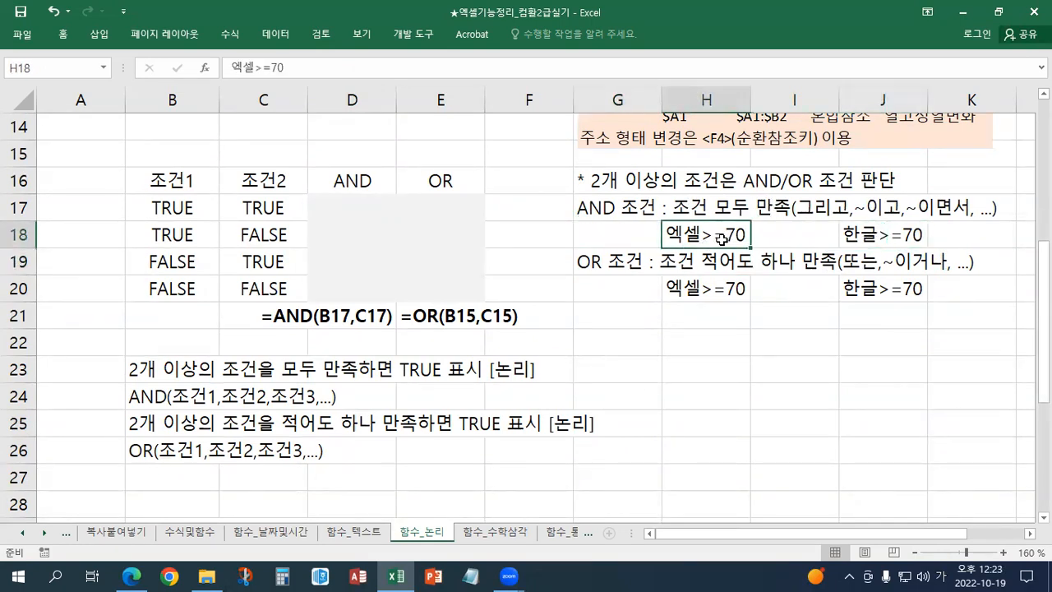
Enter AND in I18 between the conditions 엑셀>=70 and 한글>=70.
left_click(773, 237)
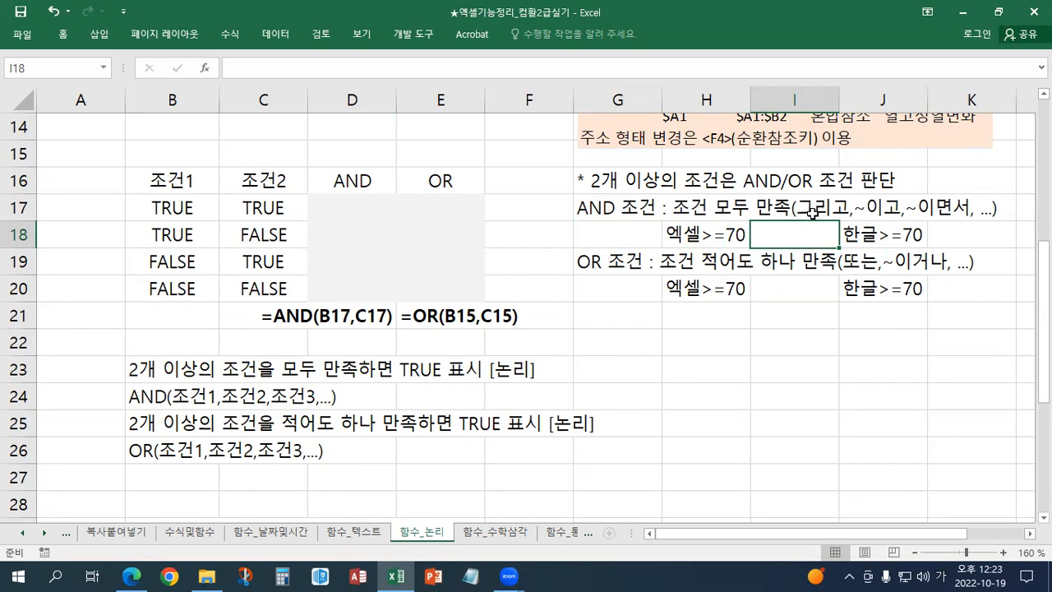
type("ㅁ")
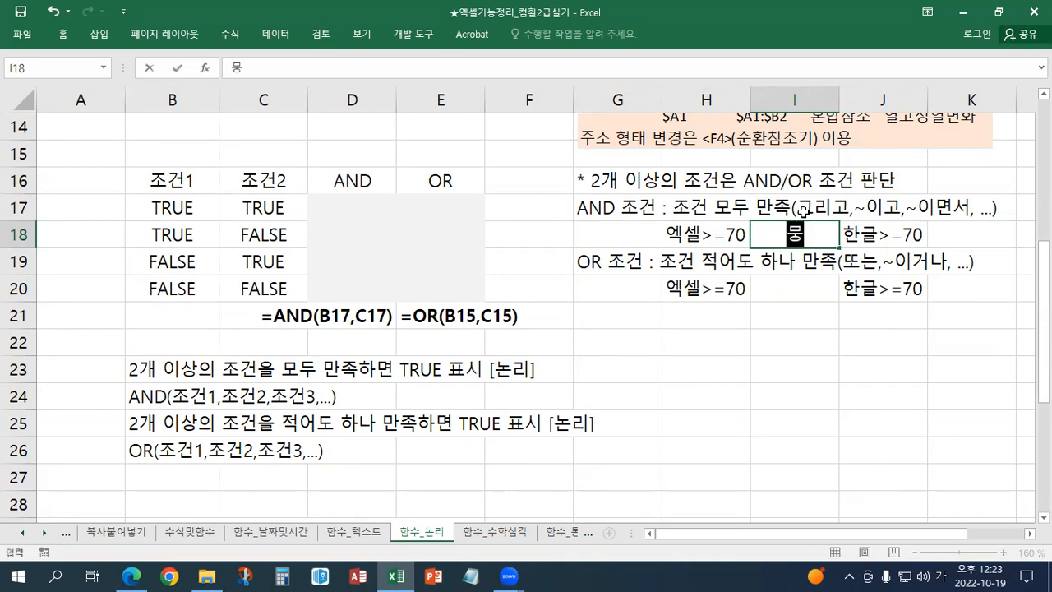
key("BackSpace")
key("Hangul")
type("AND")
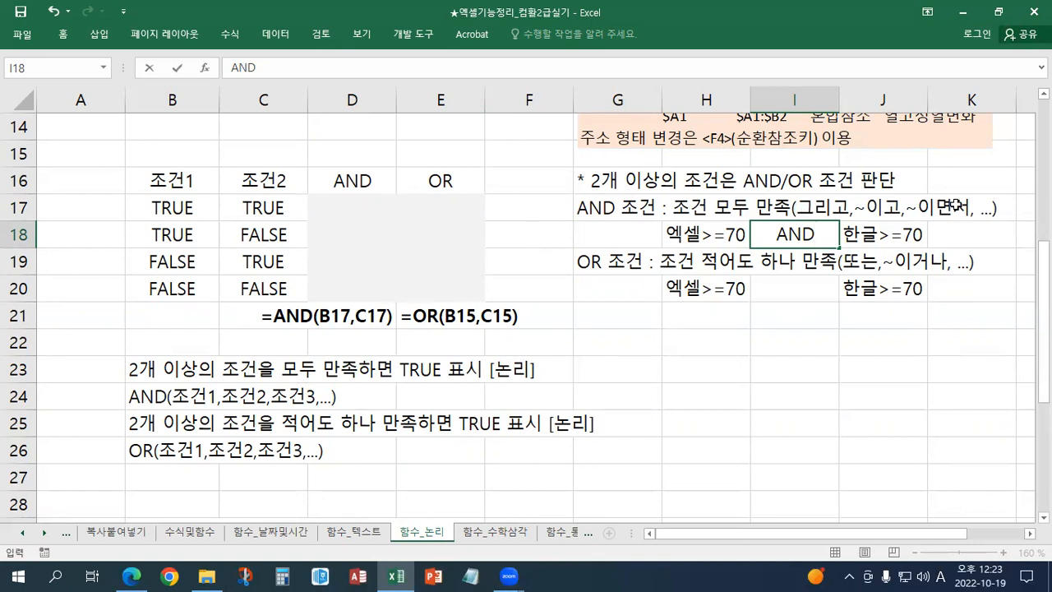
key("Return")
key("Return")
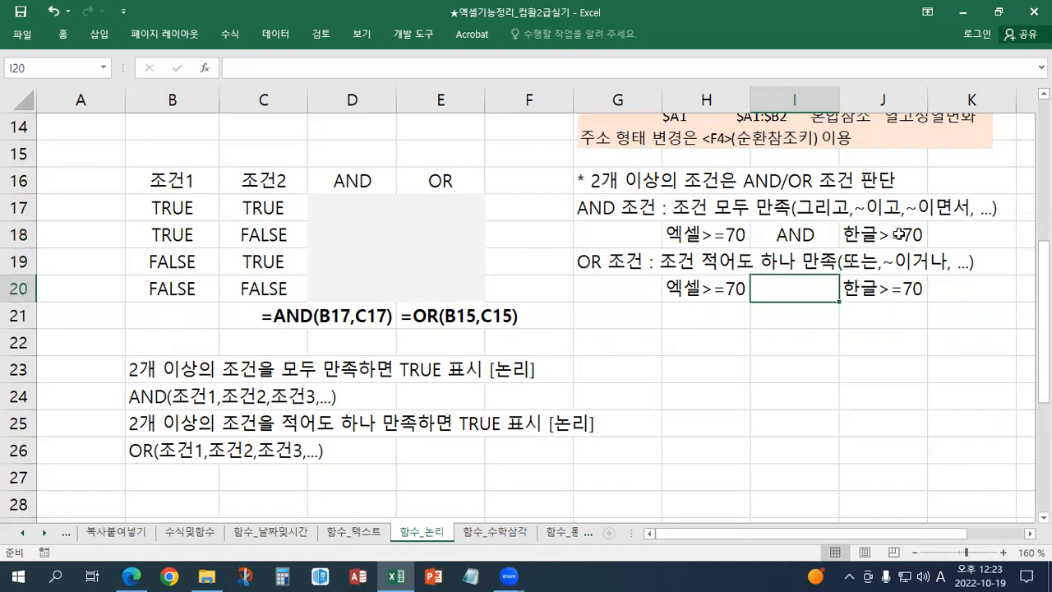
Examine the OR example's two conditions, 엑셀>=70 in H20 and 한글>=70 in J20, alongside the OR note above them.
left_click(682, 291)
left_click(869, 284)
left_click(706, 296)
left_click(865, 288)
left_click(659, 287)
left_click(936, 288)
left_click(769, 288)
left_click(625, 313)
left_click(718, 284)
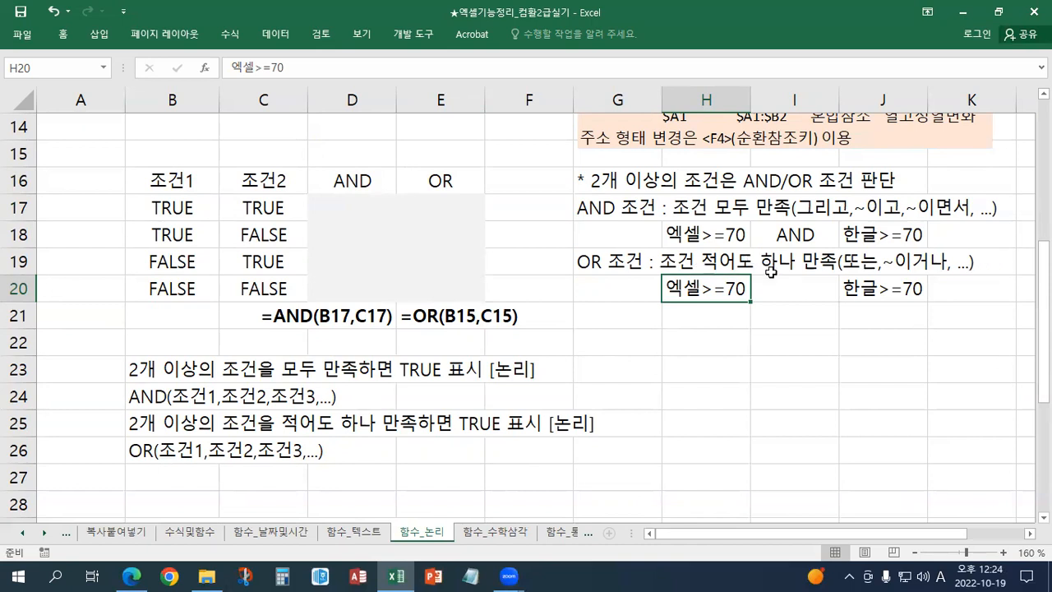
left_click(617, 267)
Enter OR in I20 between the conditions 엑셀>=70 and 한글>=70.
left_click(796, 294)
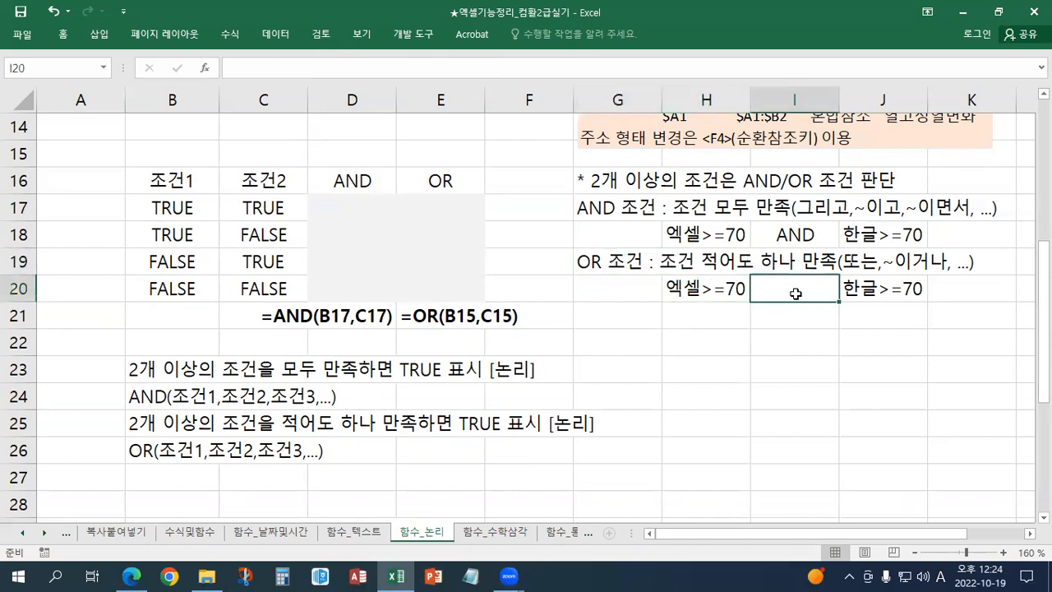
type("O")
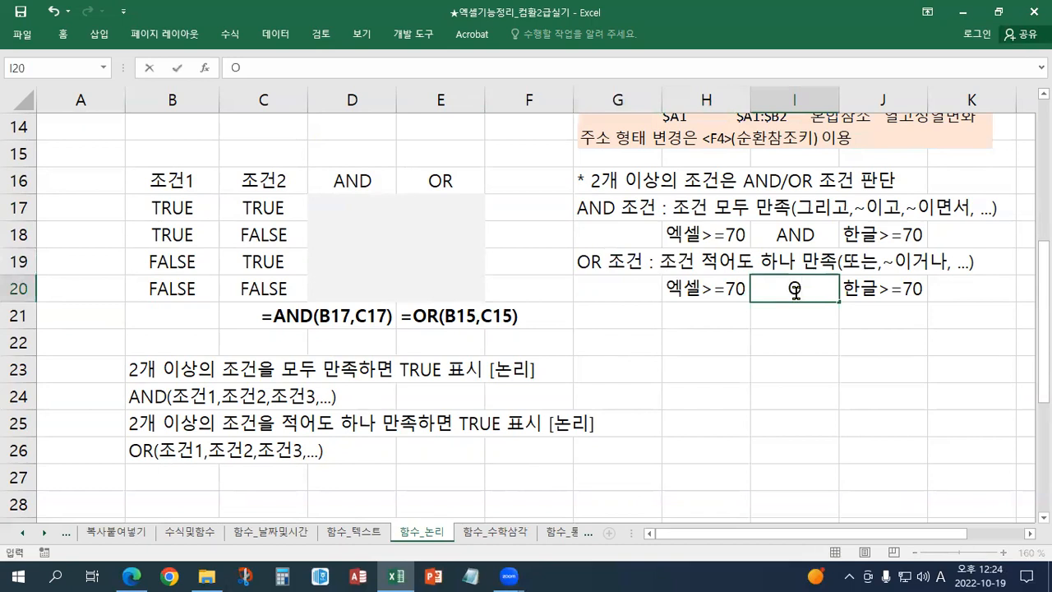
type("OR")
key("Return")
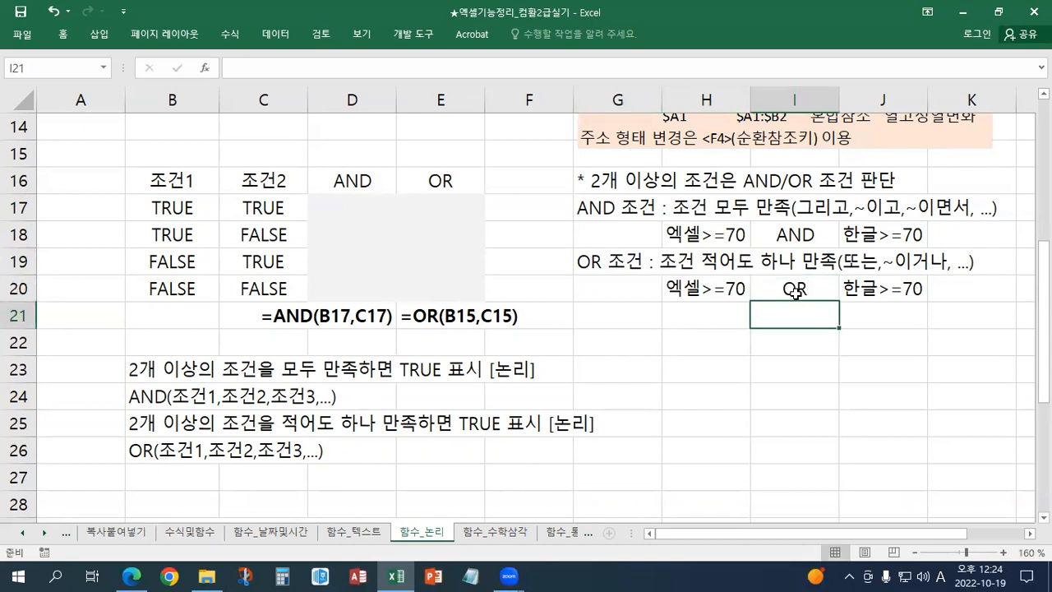
Compare the AND note and example in rows 17 and 18 with the OR note and example in rows 19 and 20.
left_click_drag(638, 209, 1011, 245)
left_click_drag(609, 263, 945, 285)
left_click_drag(619, 210, 951, 234)
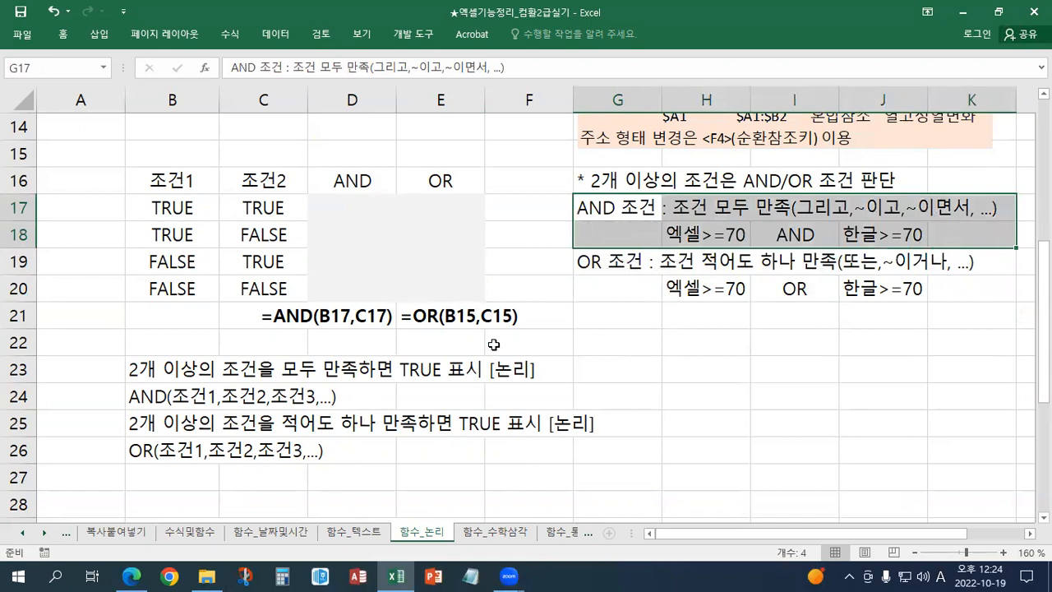
Narrow column A to bring the condition table and the AND/OR notes closer to the sheet's edge.
left_click_drag(99, 371, 82, 401)
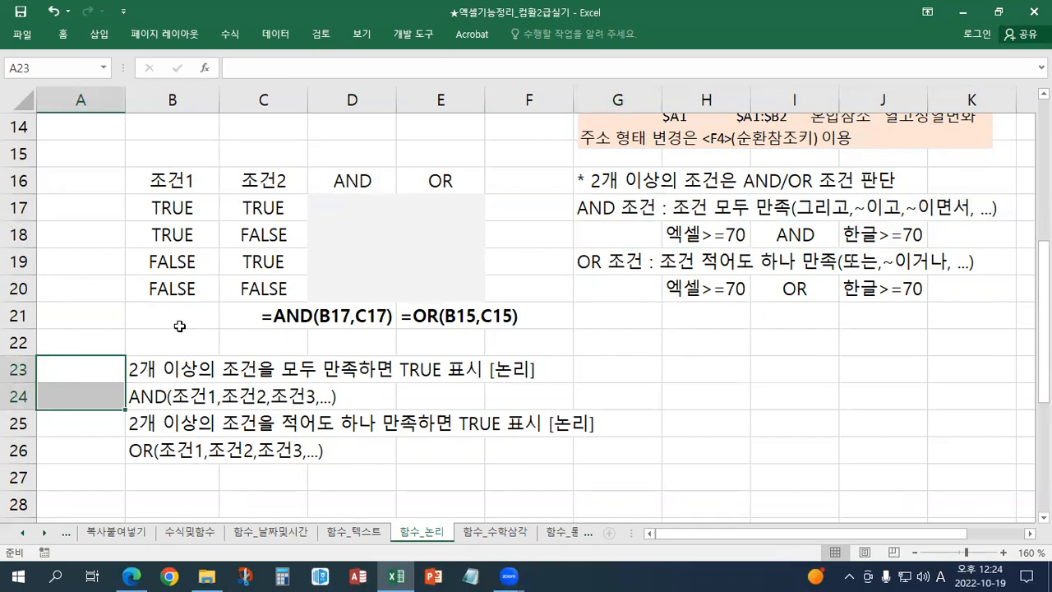
left_click_drag(121, 107, 87, 107)
Review the OR note in rows 19 and 20 and the 조건1 and 조건2 headings of the condition table.
left_click_drag(559, 261, 962, 292)
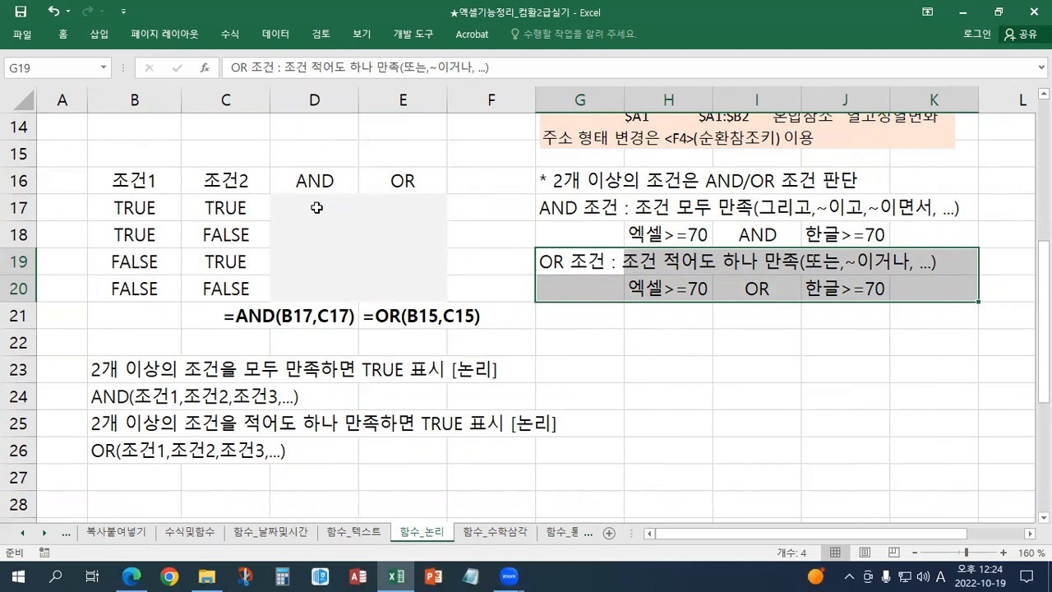
left_click(129, 212)
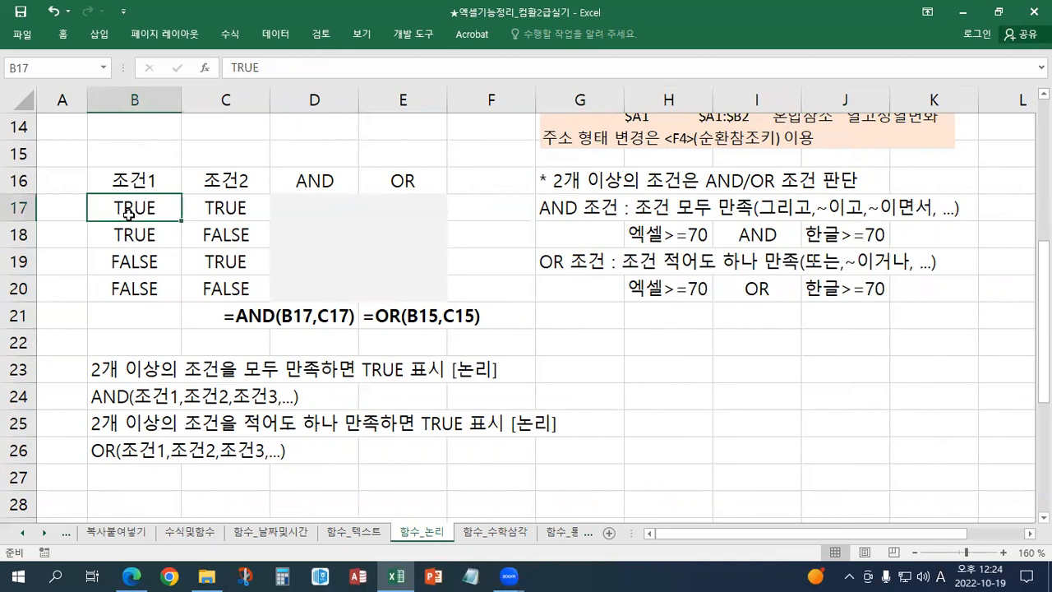
left_click(159, 182)
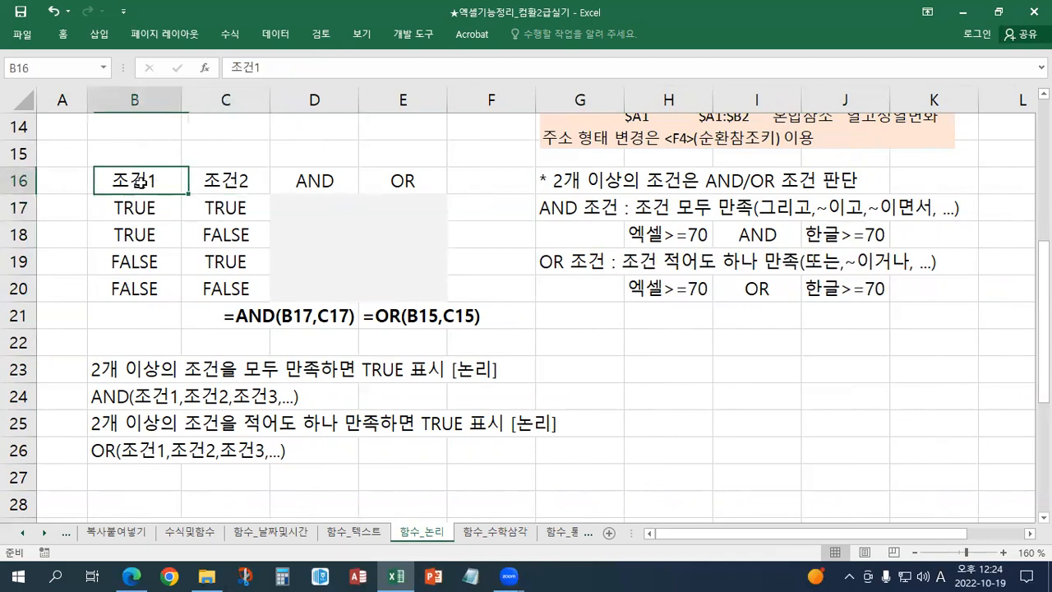
left_click(237, 182)
left_click(155, 180)
left_click(245, 183)
left_click(154, 183)
left_click(252, 183)
Go through the four TRUE/FALSE combinations of 조건1 and 조건2 in B17:C20 row by row.
left_click(138, 211)
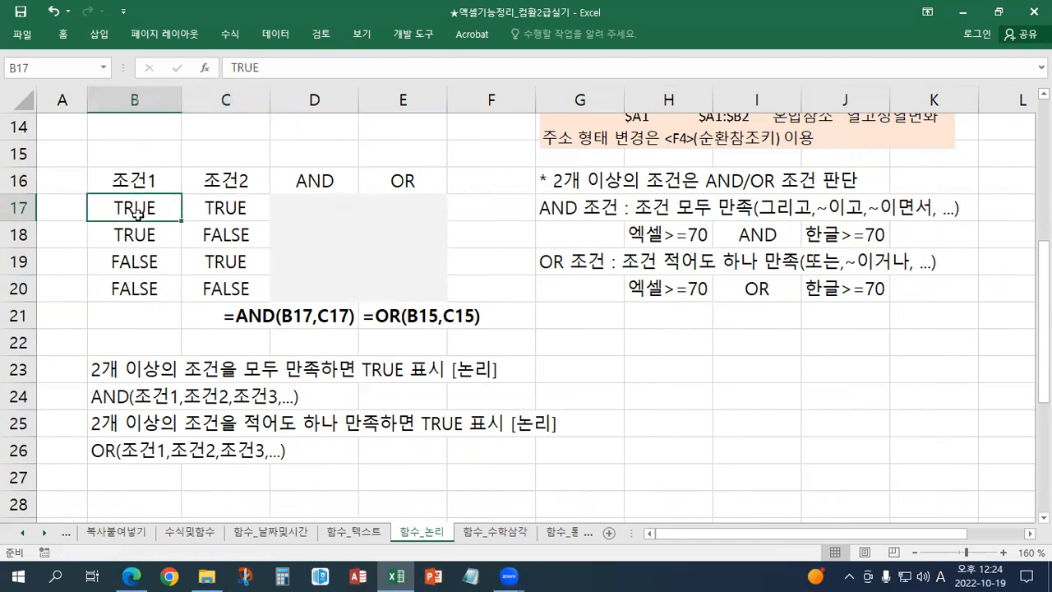
left_click(228, 206)
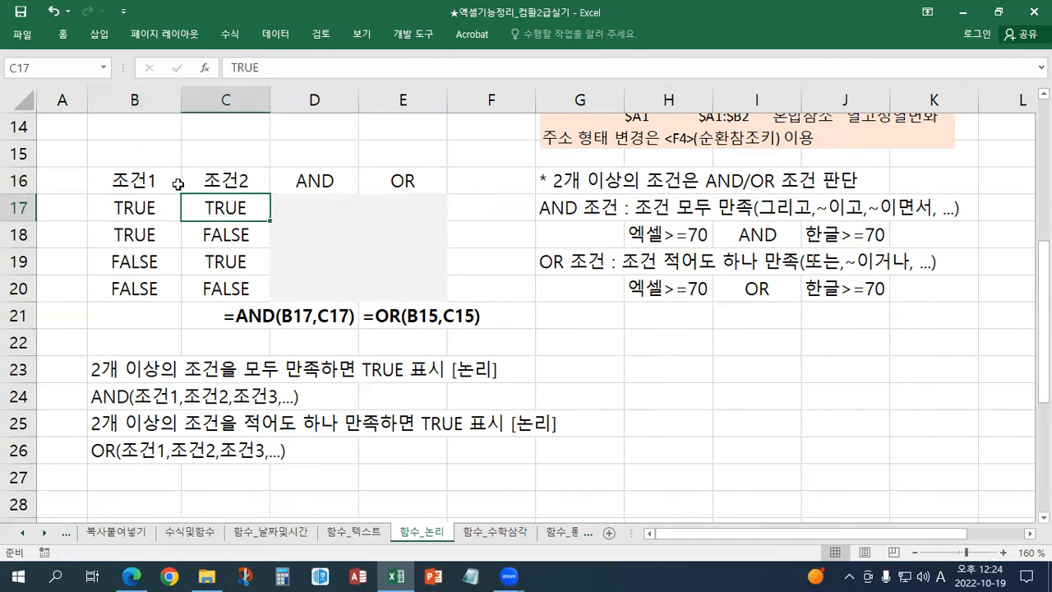
left_click(153, 236)
left_click(230, 240)
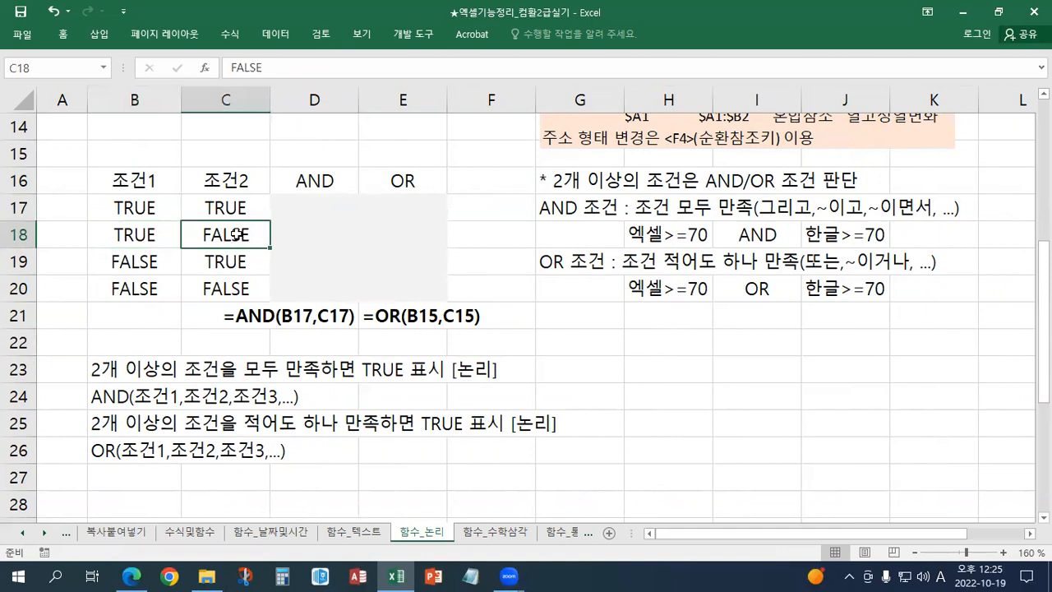
left_click(128, 263)
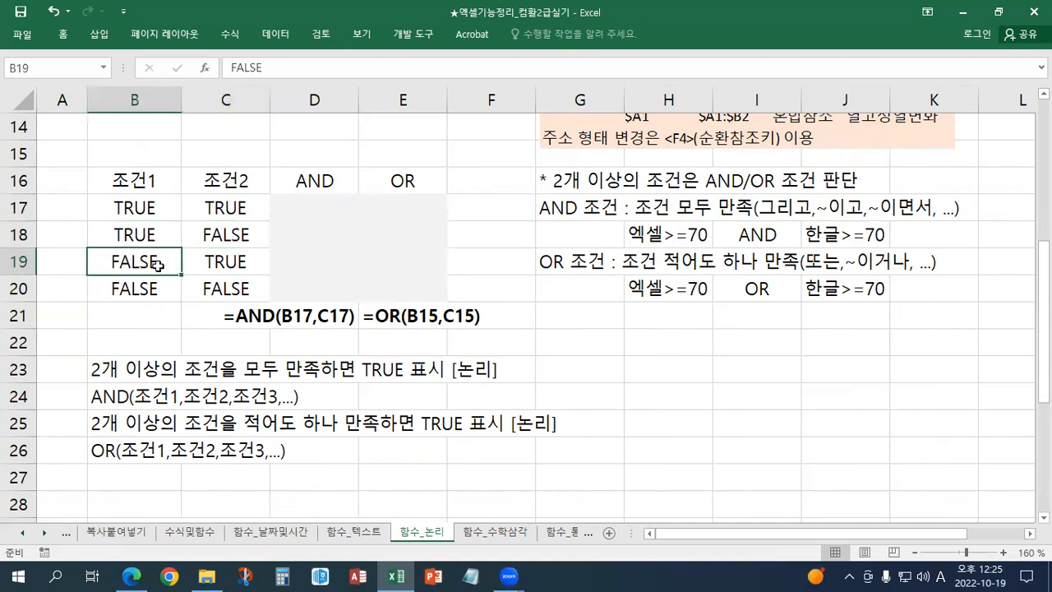
left_click(221, 266)
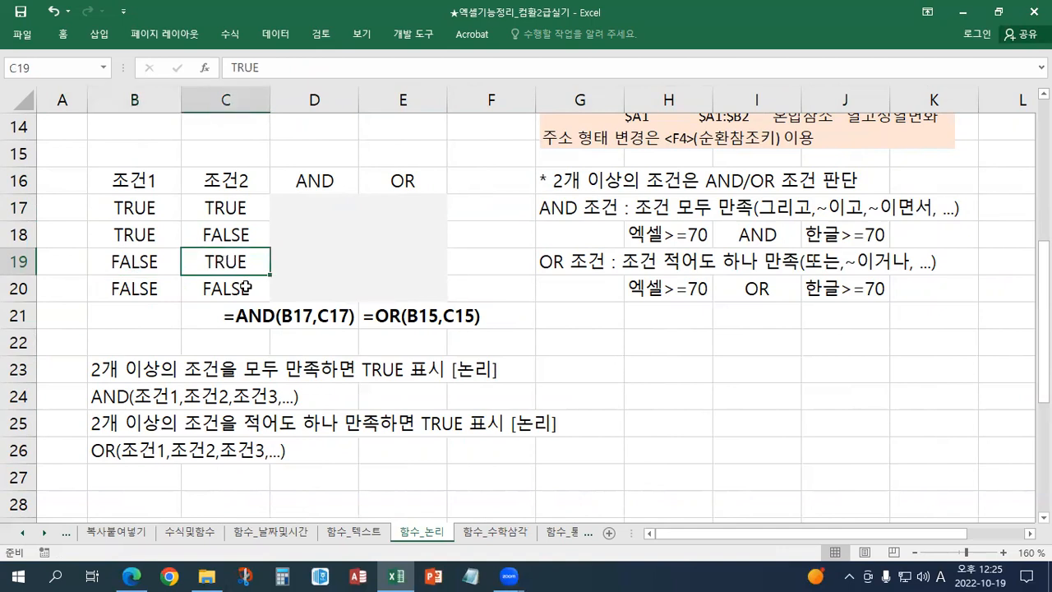
left_click(147, 294)
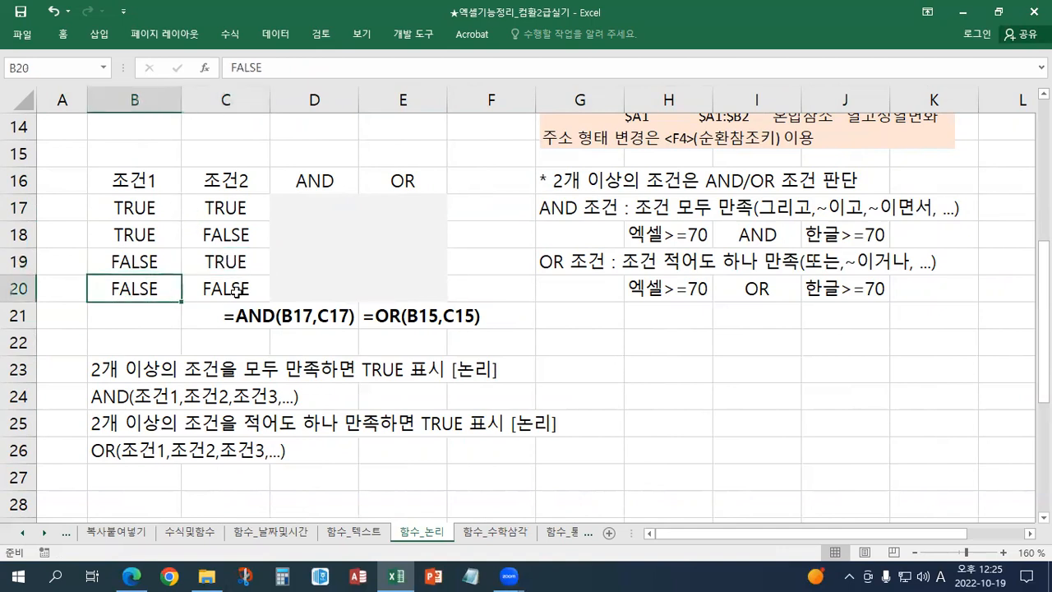
left_click(237, 291)
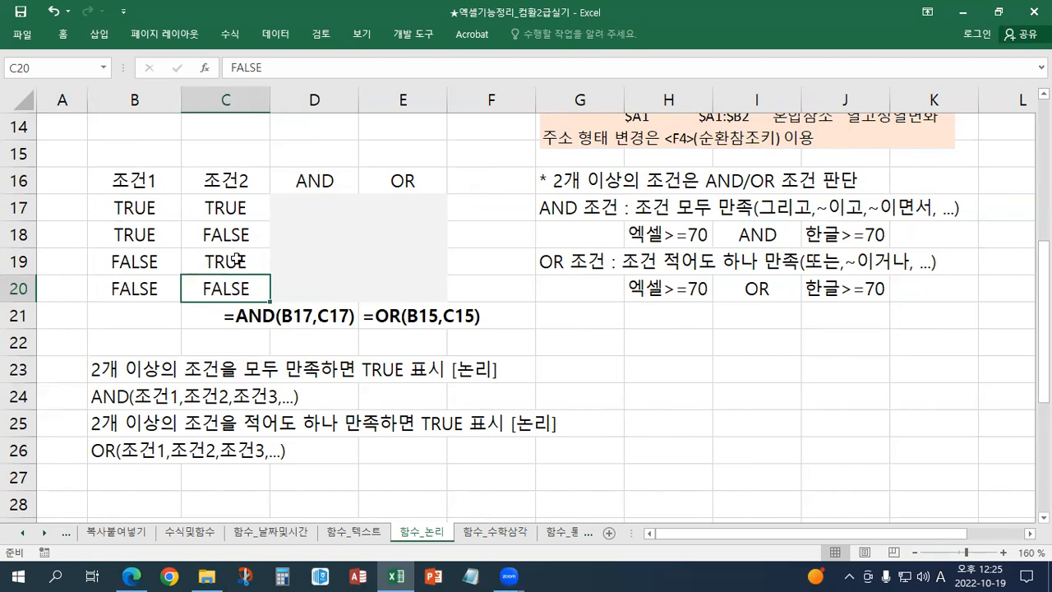
Insert the AND function into D17 with the function wizard and open its arguments.
left_click(306, 209)
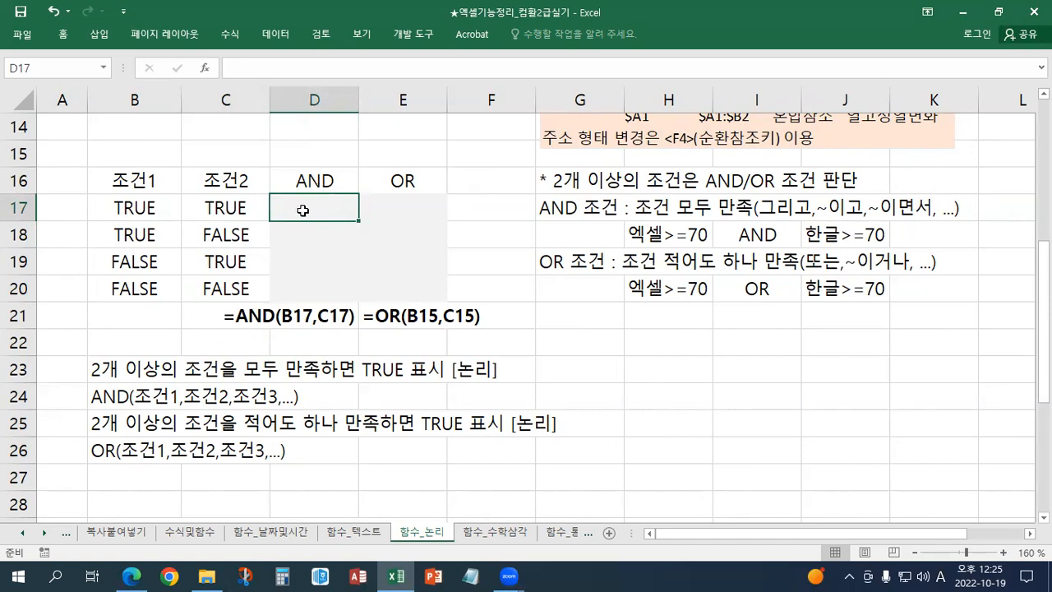
left_click(231, 34)
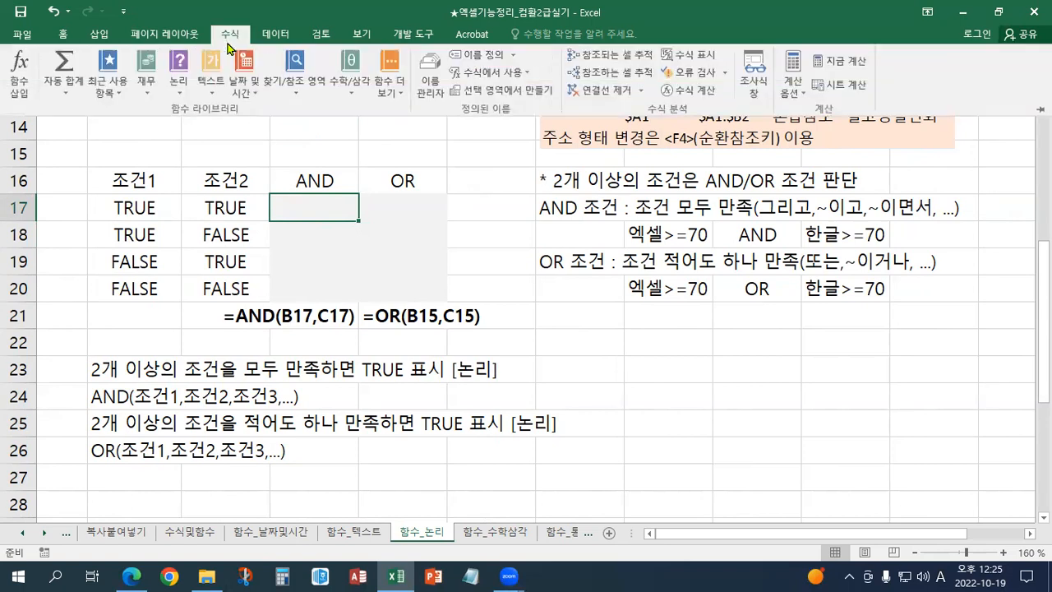
left_click(19, 83)
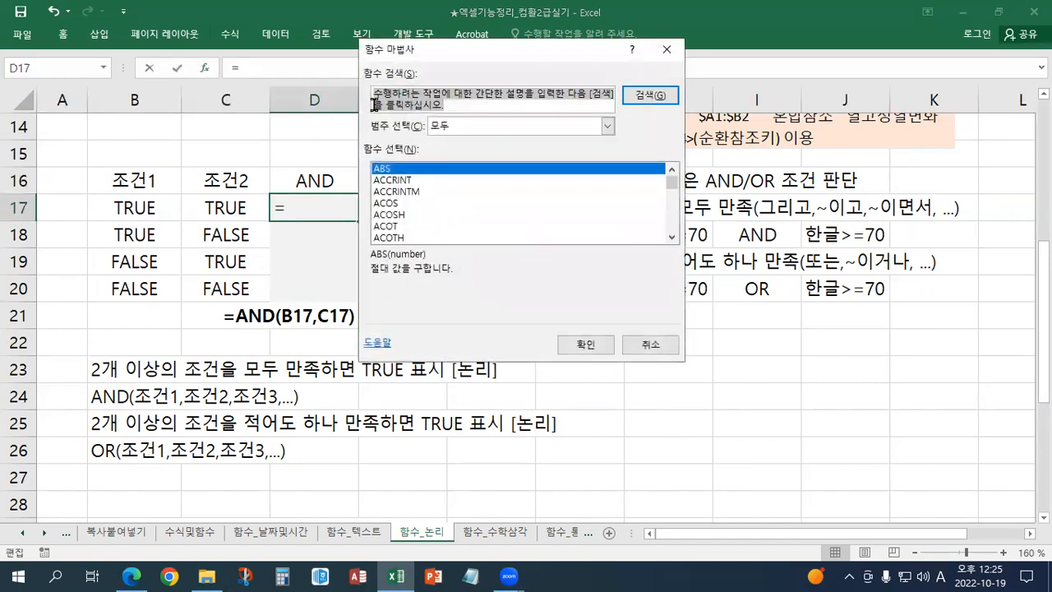
left_click_drag(455, 56, 580, 62)
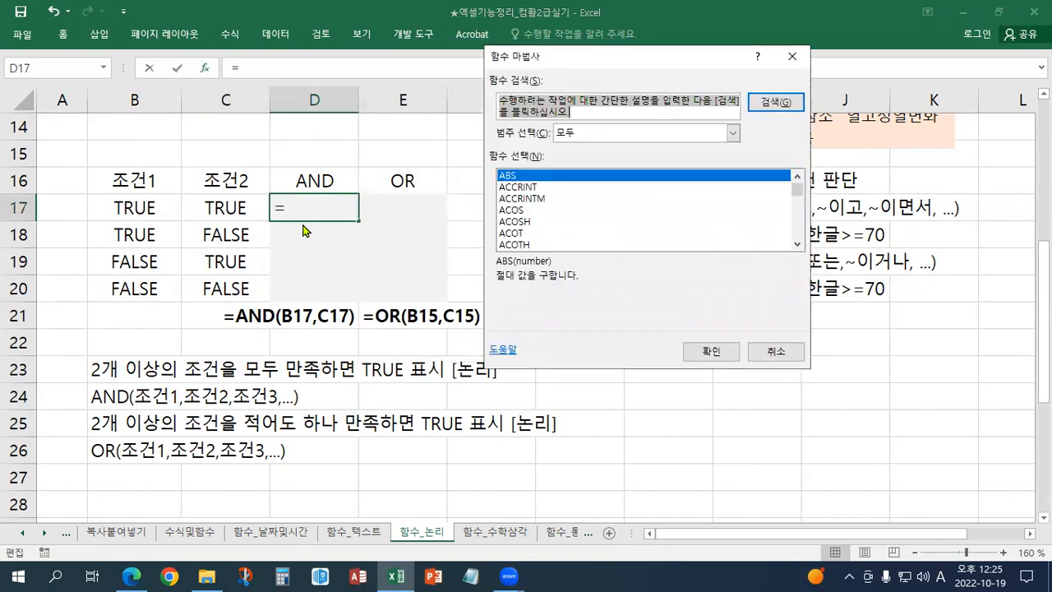
scroll(530, 221, "down", 2)
left_click(520, 234)
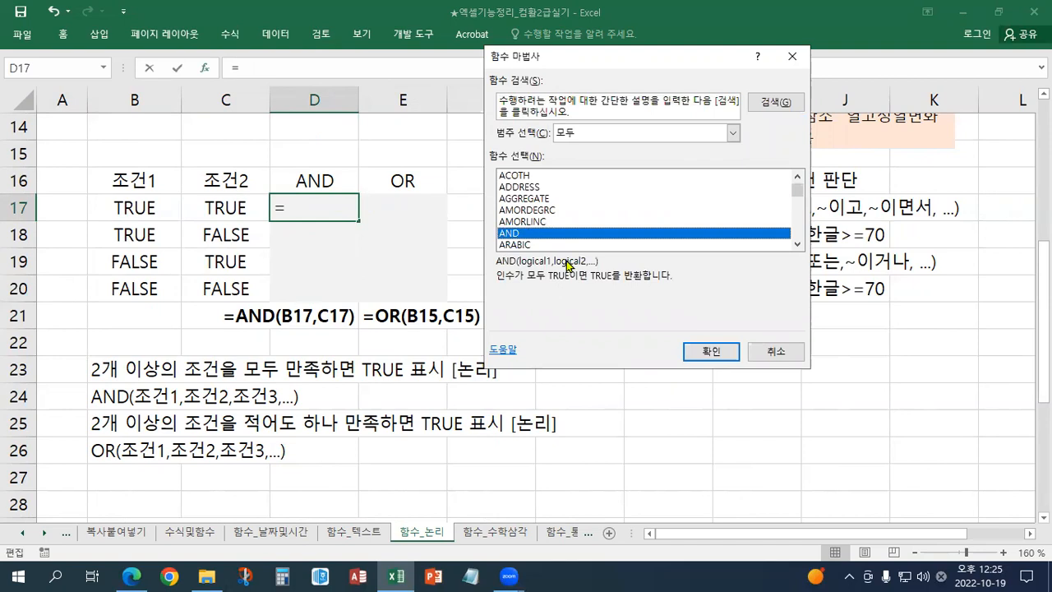
left_click(697, 353)
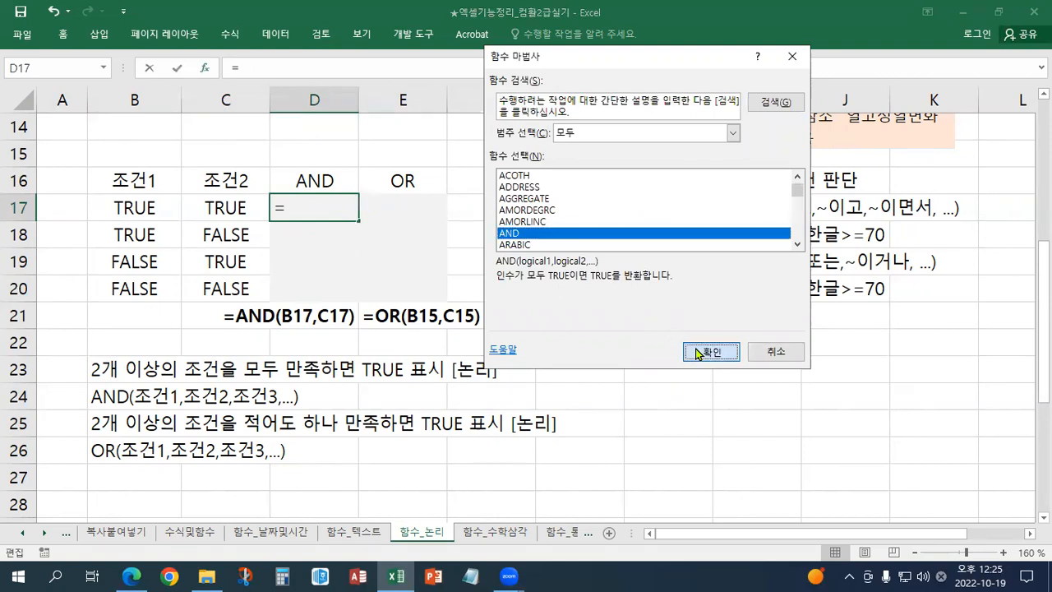
left_click(698, 353)
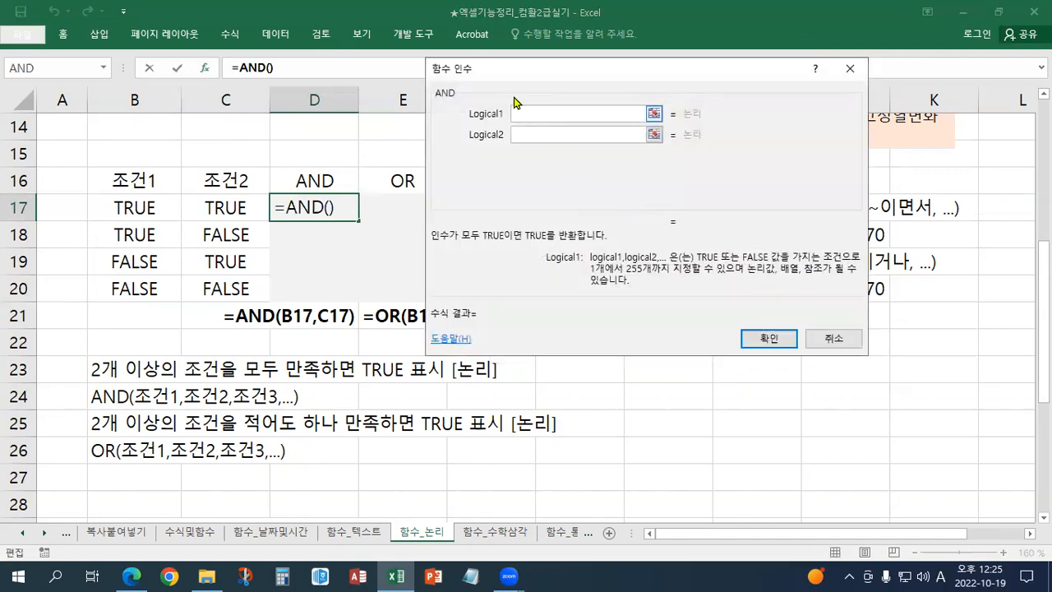
Set the AND function's Logical1 to B17 and Logical2 to C17, and fill the formula from D17 down to D20.
left_click_drag(528, 74, 566, 67)
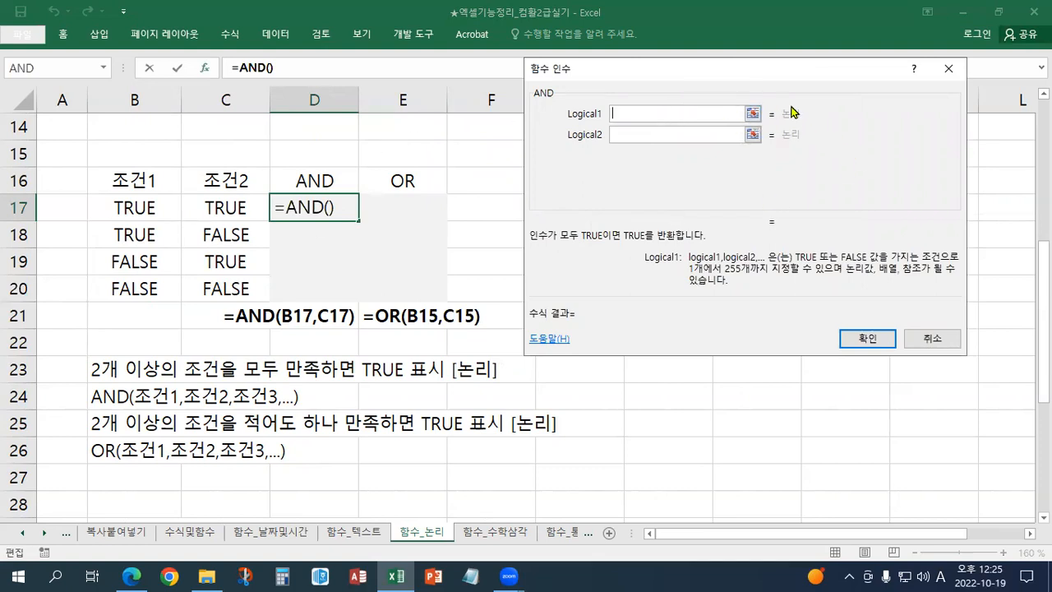
left_click(153, 209)
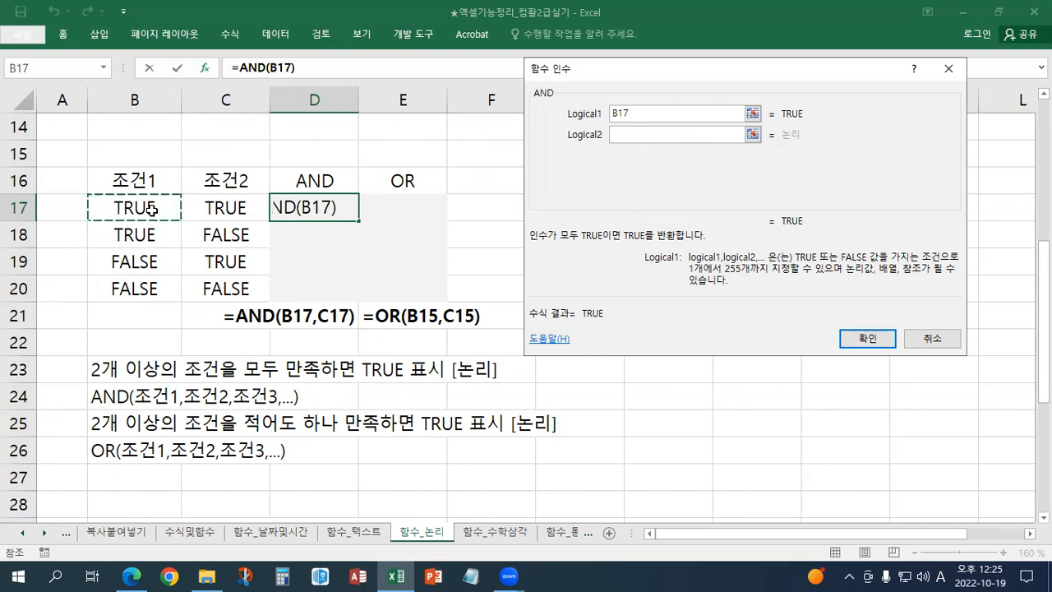
left_click(633, 134)
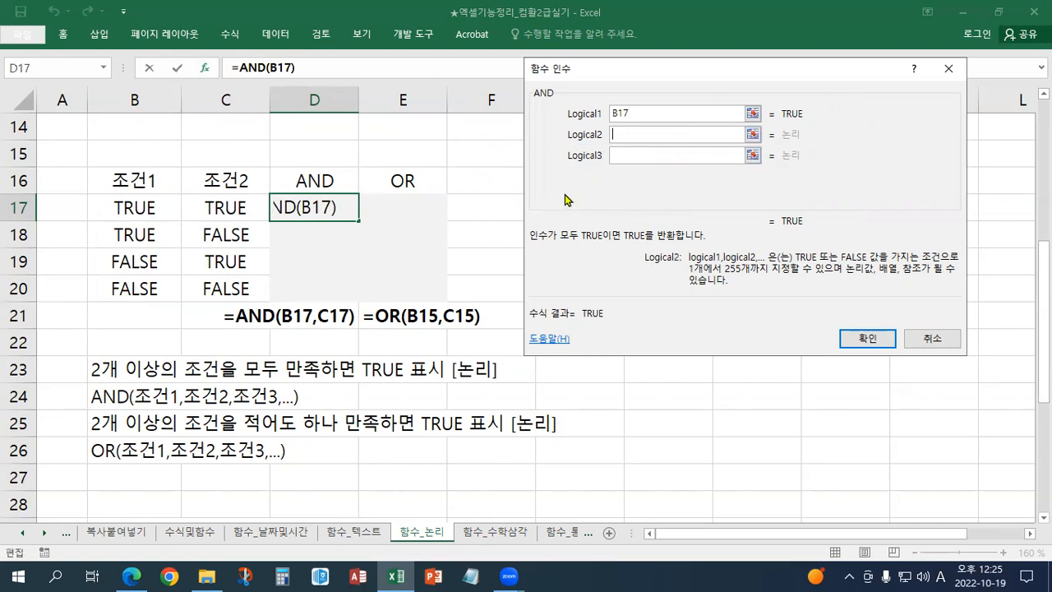
left_click(232, 215)
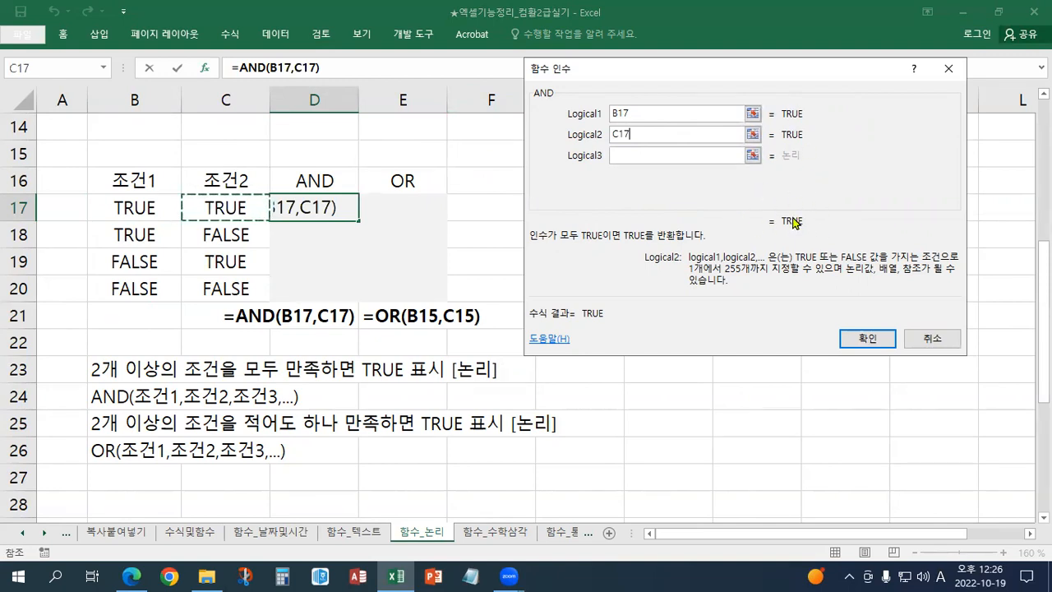
left_click(866, 343)
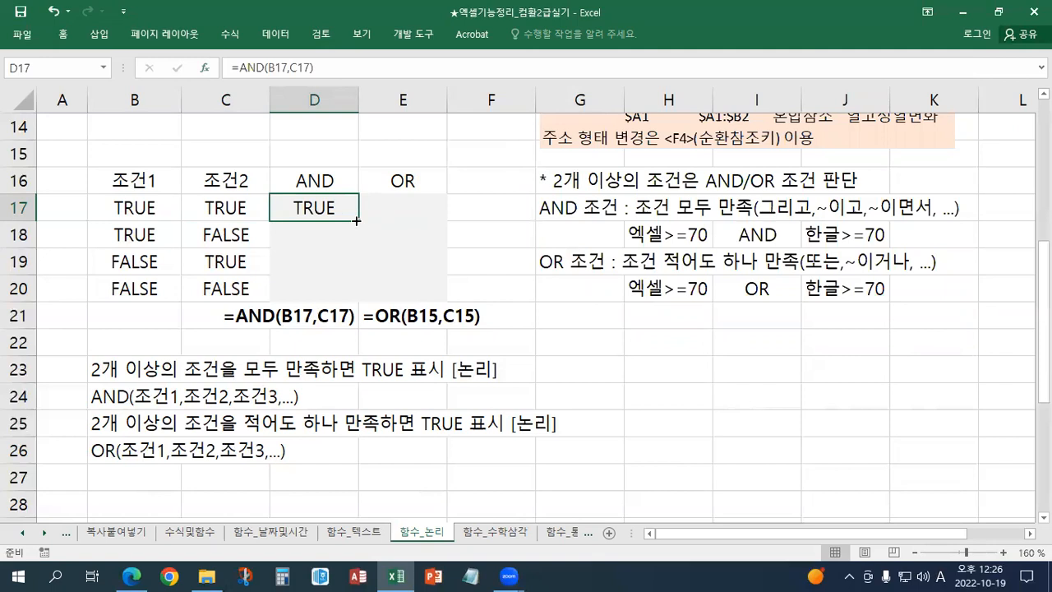
left_click_drag(356, 220, 356, 303)
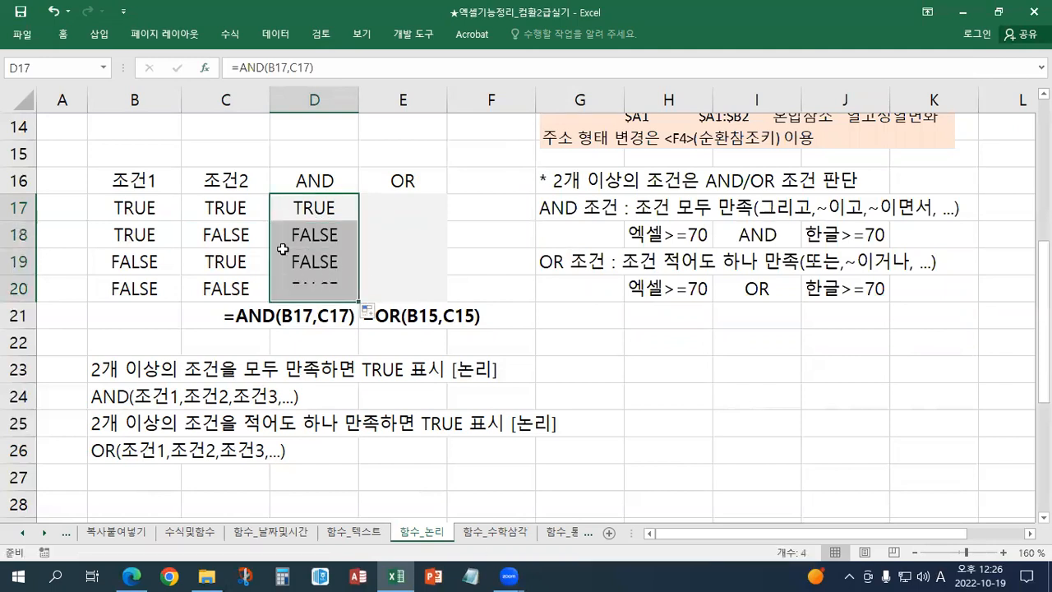
Check the AND results in D17:D20 against the 조건1 and 조건2 values in each row.
left_click(298, 209)
left_click(128, 211)
left_click_drag(208, 211, 301, 291)
left_click(333, 291)
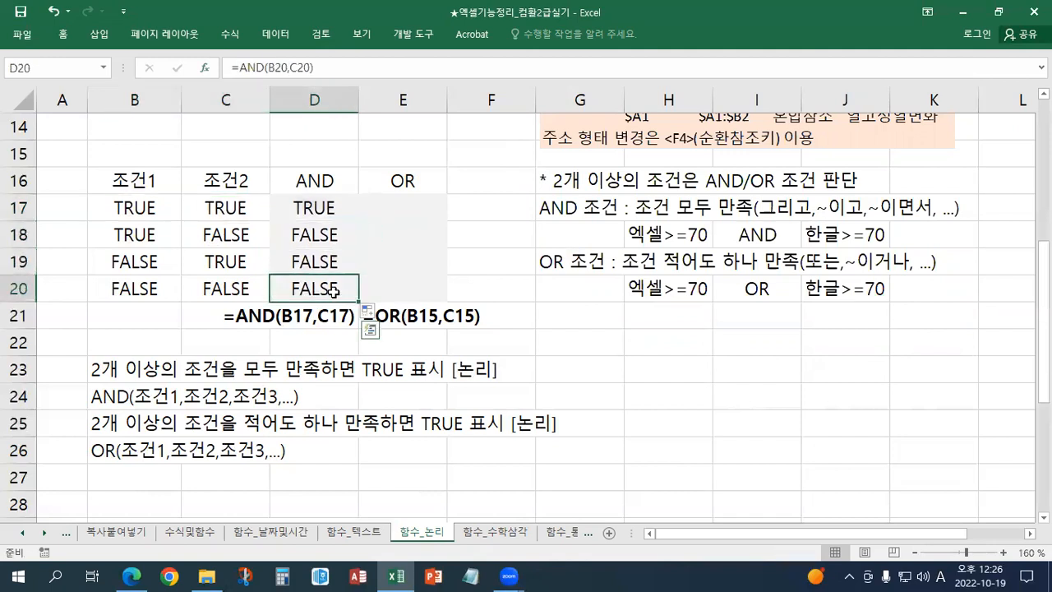
left_click(326, 209)
Insert the OR function into E17 with the function wizard and open its arguments.
left_click(395, 209)
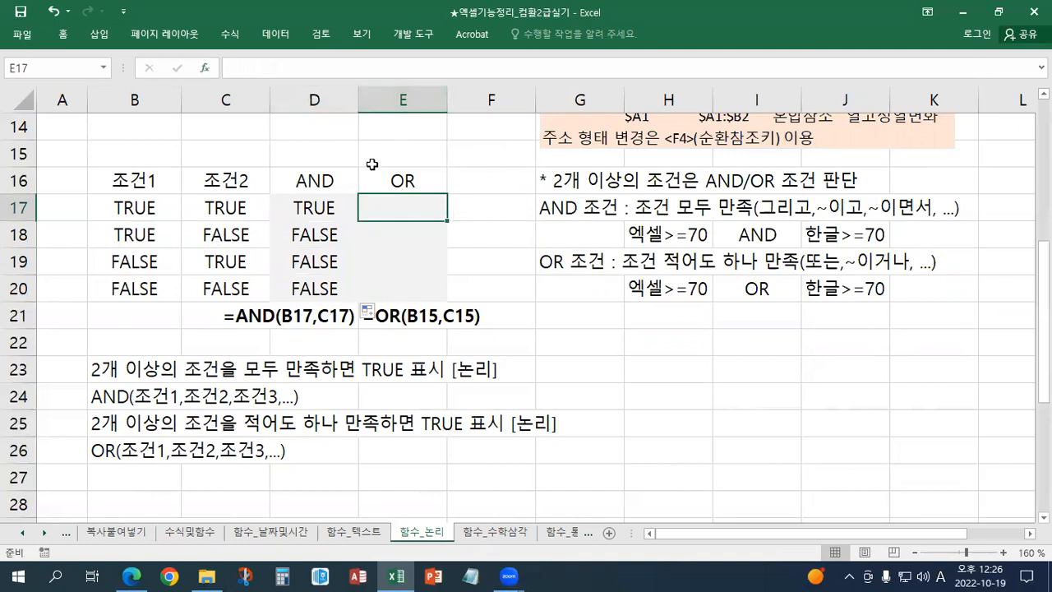
left_click(229, 35)
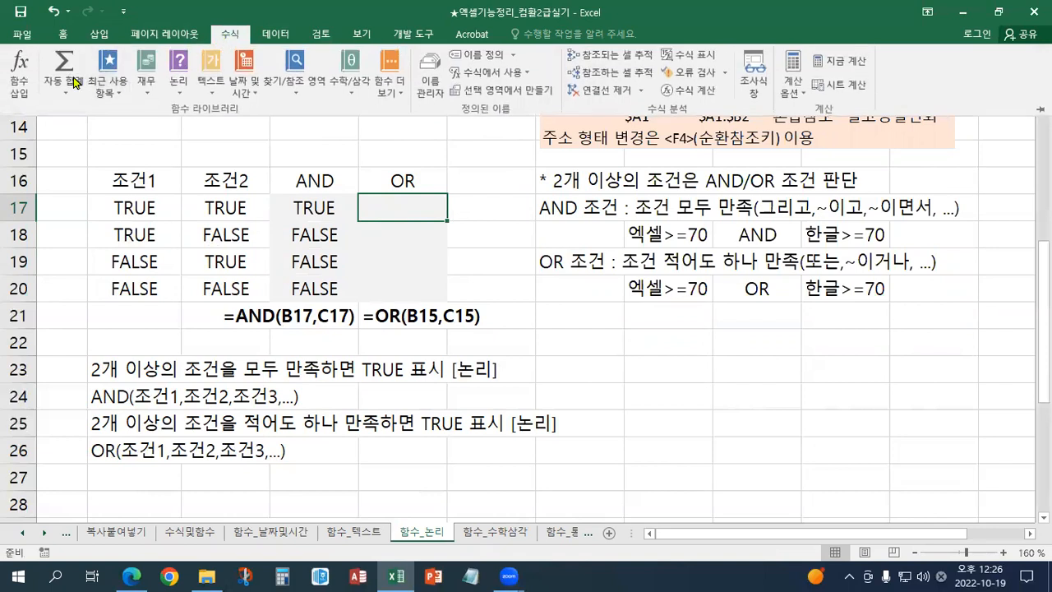
left_click(20, 86)
scroll(674, 216, "down", 10)
scroll(674, 217, "down", 20)
scroll(673, 218, "down", 20)
scroll(673, 217, "down", 20)
scroll(672, 216, "down", 12)
scroll(670, 216, "up", 7)
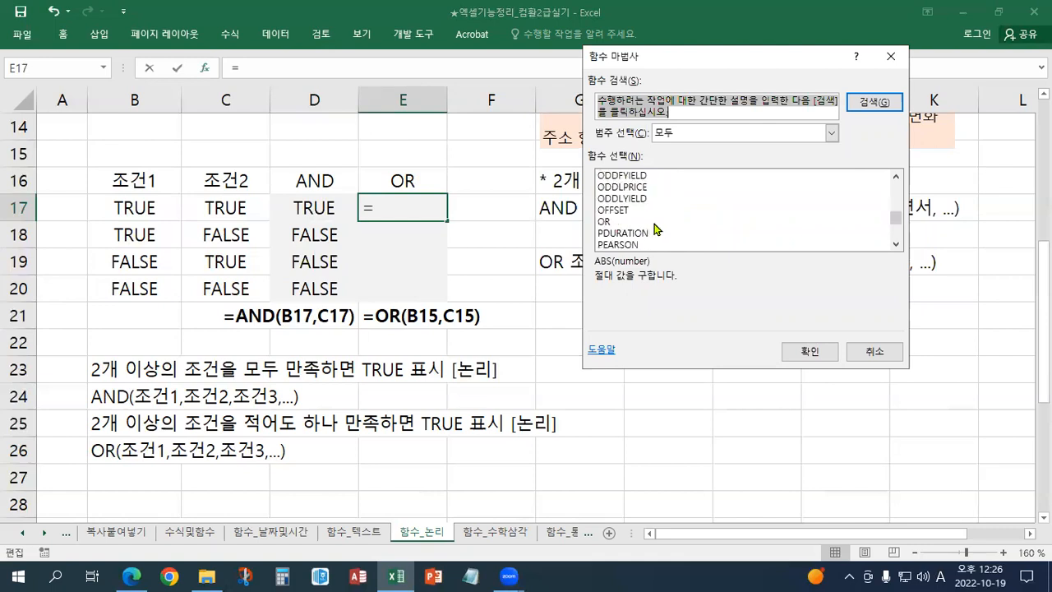
left_click(657, 223)
left_click(810, 351)
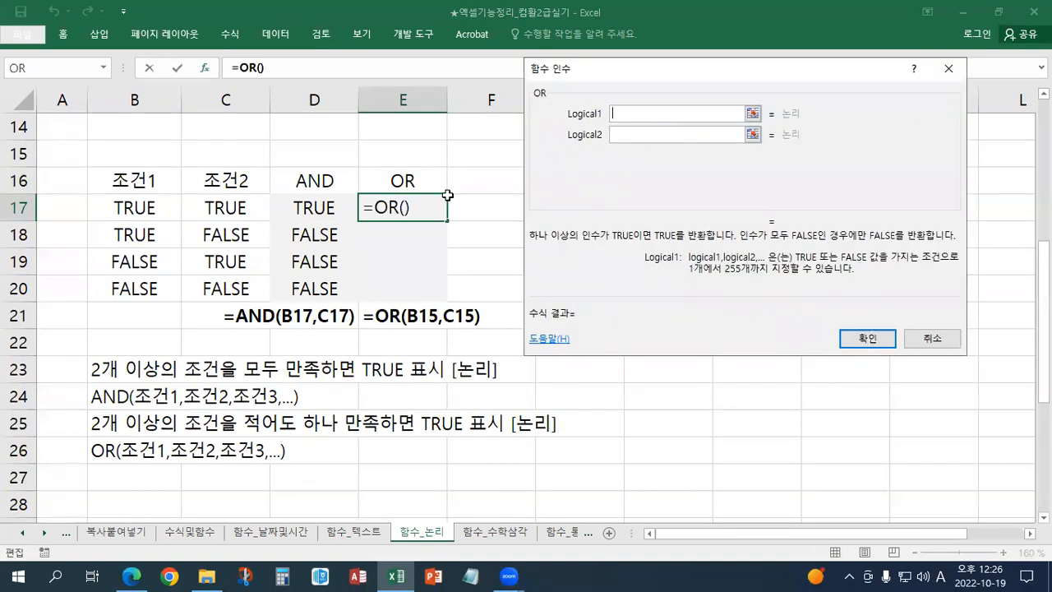
Set the OR function's Logical1 to B17 and Logical2 to C17, and fill the formula from E17 down to E20.
left_click(132, 209)
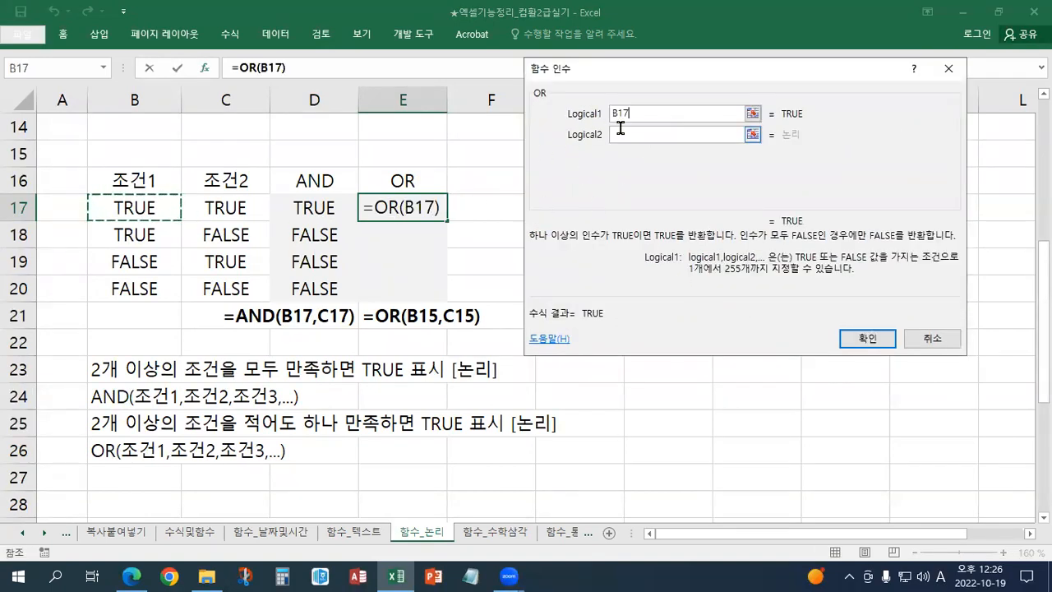
key("Tab")
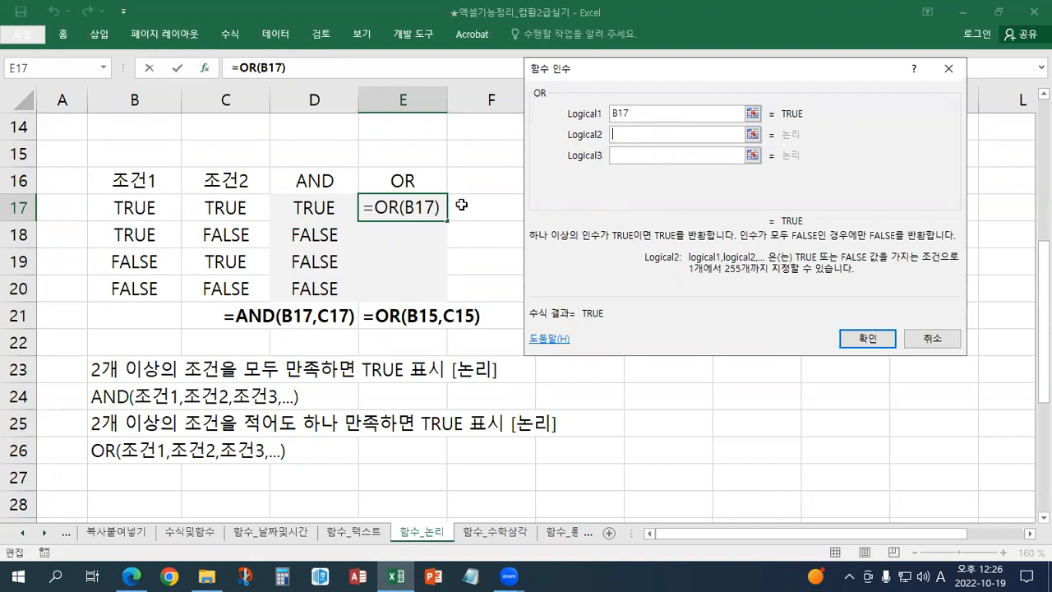
left_click(217, 212)
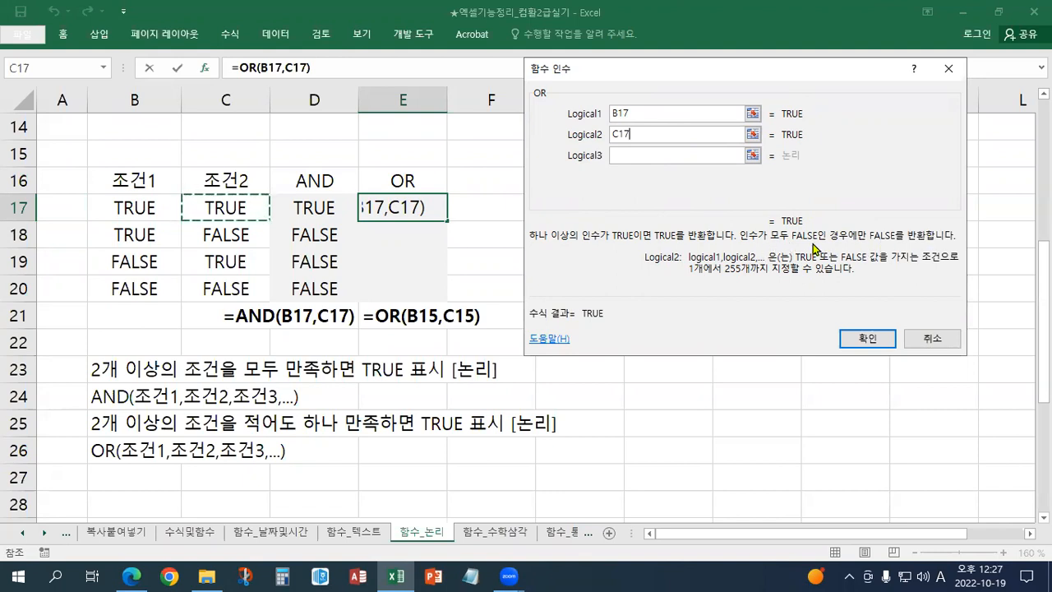
left_click(866, 339)
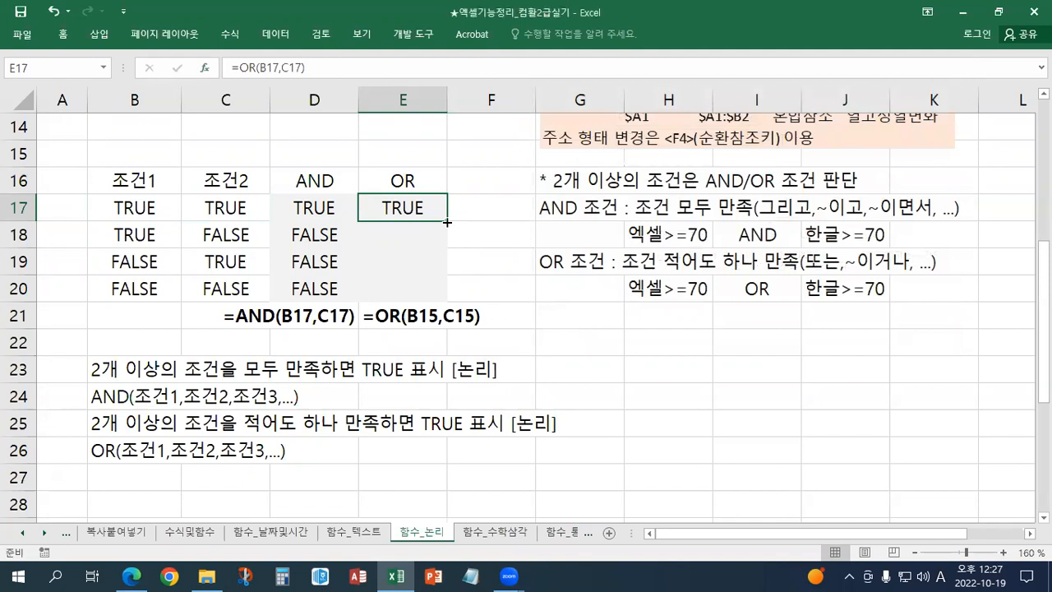
left_click_drag(447, 222, 447, 301)
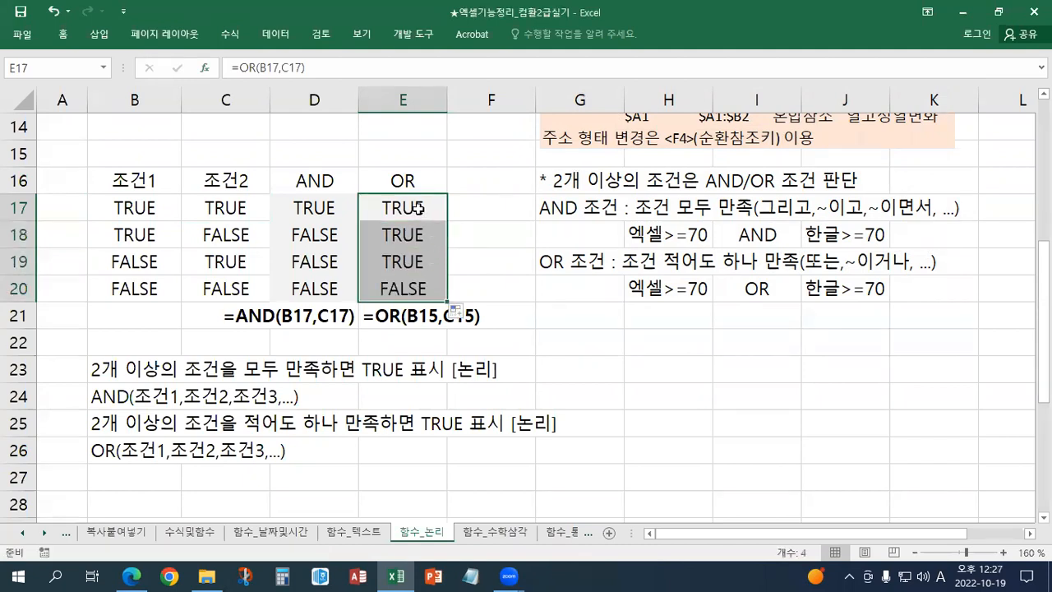
Check the OR results in E17:E20 one by one against the 조건1 and 조건2 values.
left_click(415, 207)
left_click(417, 240)
left_click(415, 263)
left_click(415, 288)
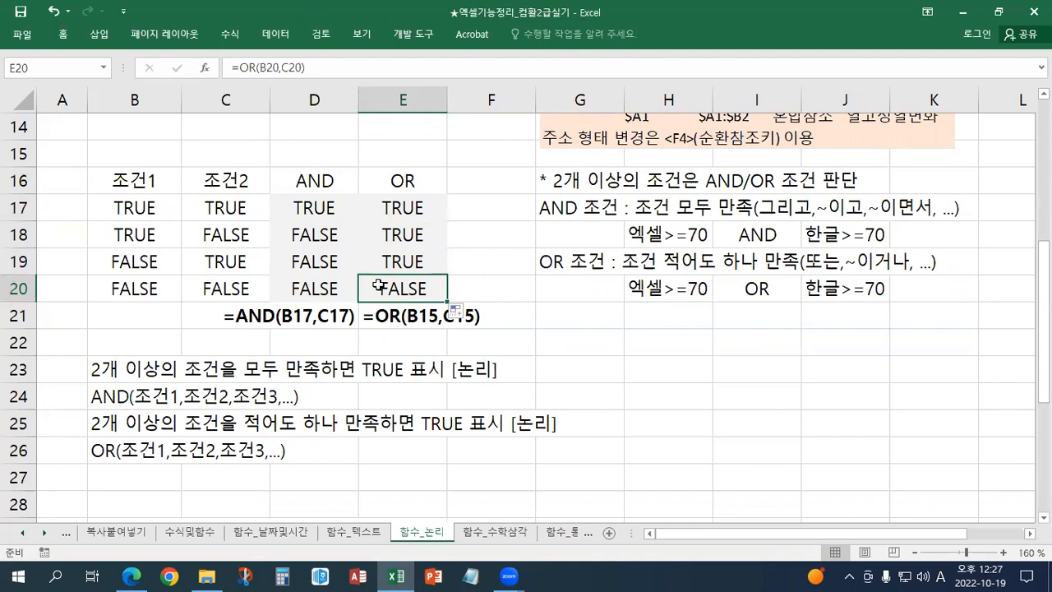
Review the notes on AND and OR conditions in G16:K20.
scroll(378, 284, "down", 1)
scroll(411, 275, "up", 1)
left_click_drag(554, 179, 912, 289)
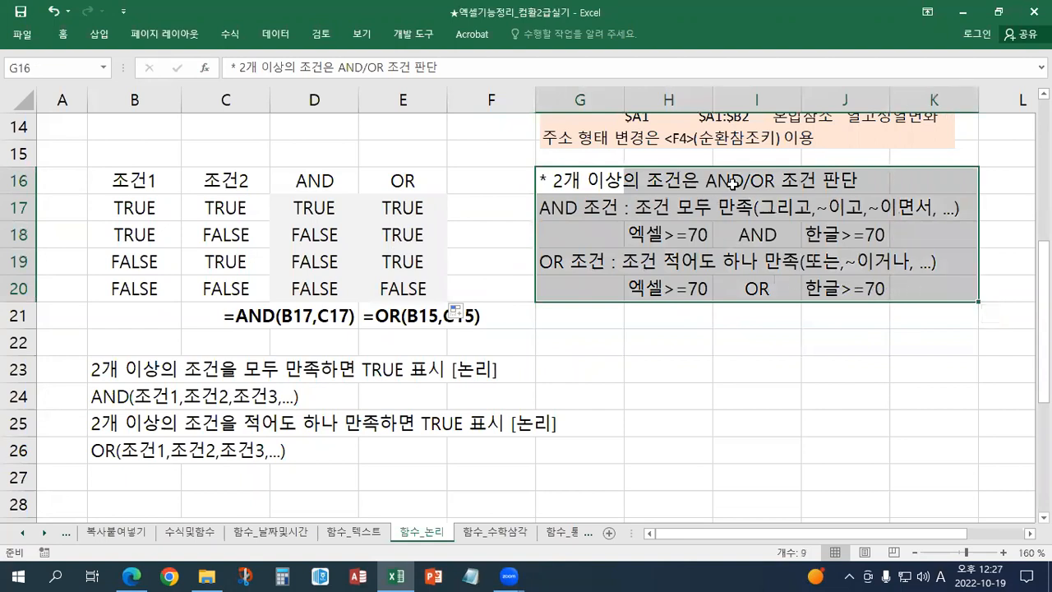
left_click(612, 230)
left_click(575, 284)
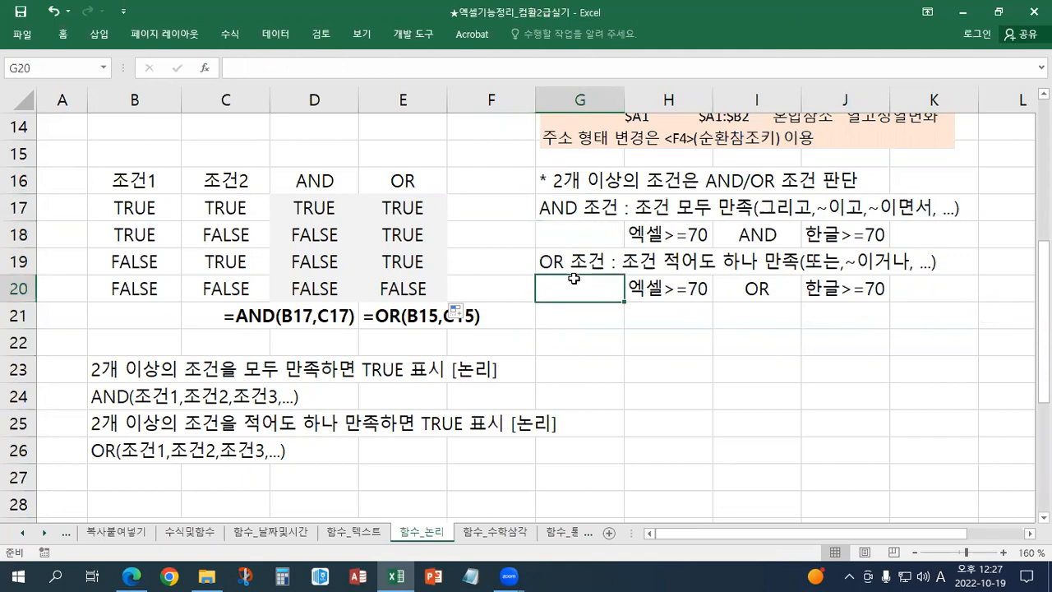
Change the fill of the IFERROR example's answer cell B32 to light gray.
scroll(338, 430, "down", 4)
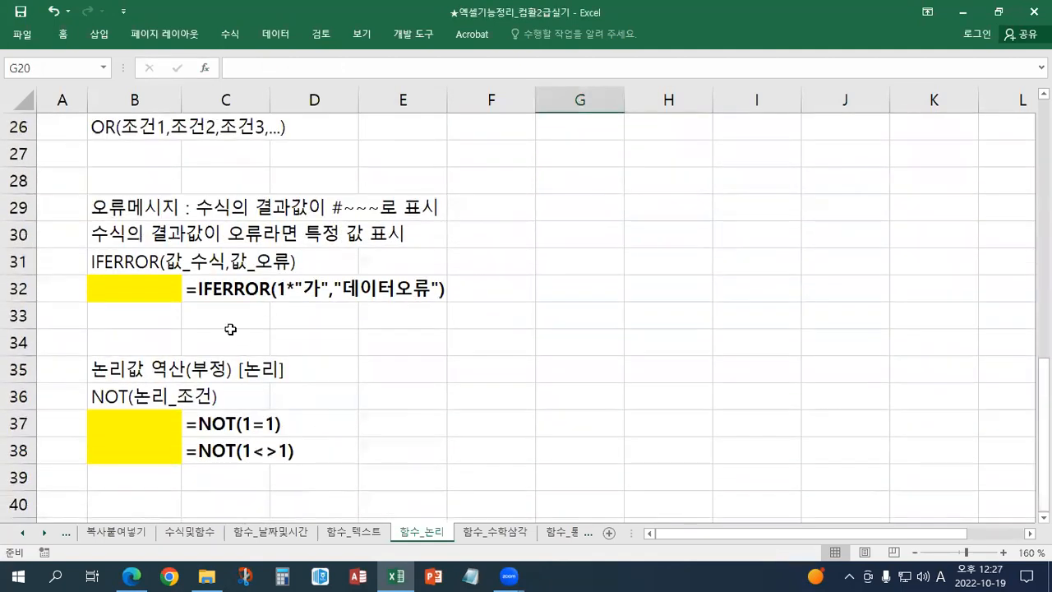
scroll(229, 328, "down", 1)
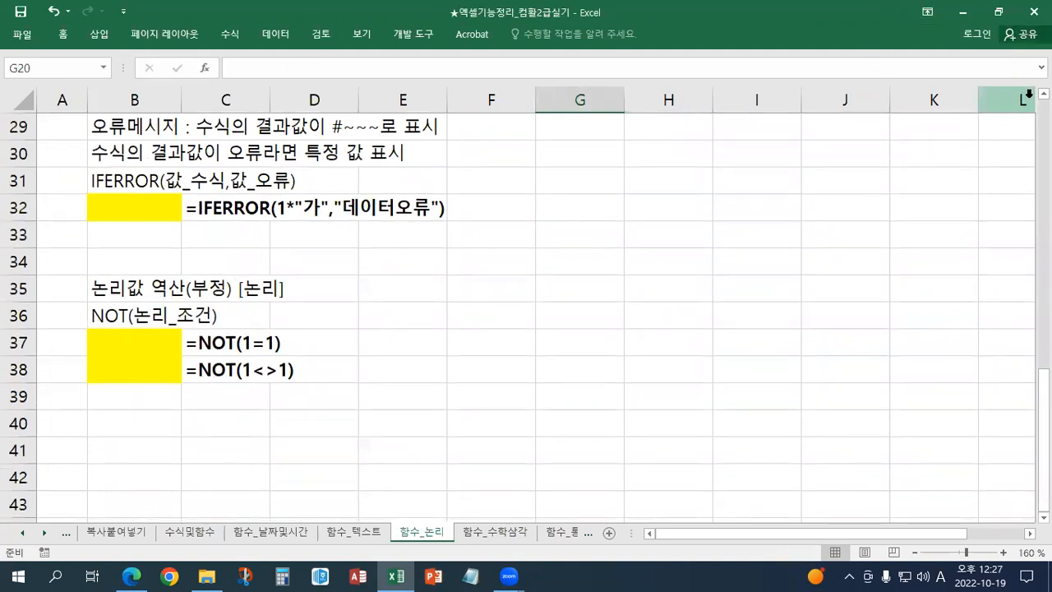
scroll(798, 155, "up", 1)
right_click(149, 242)
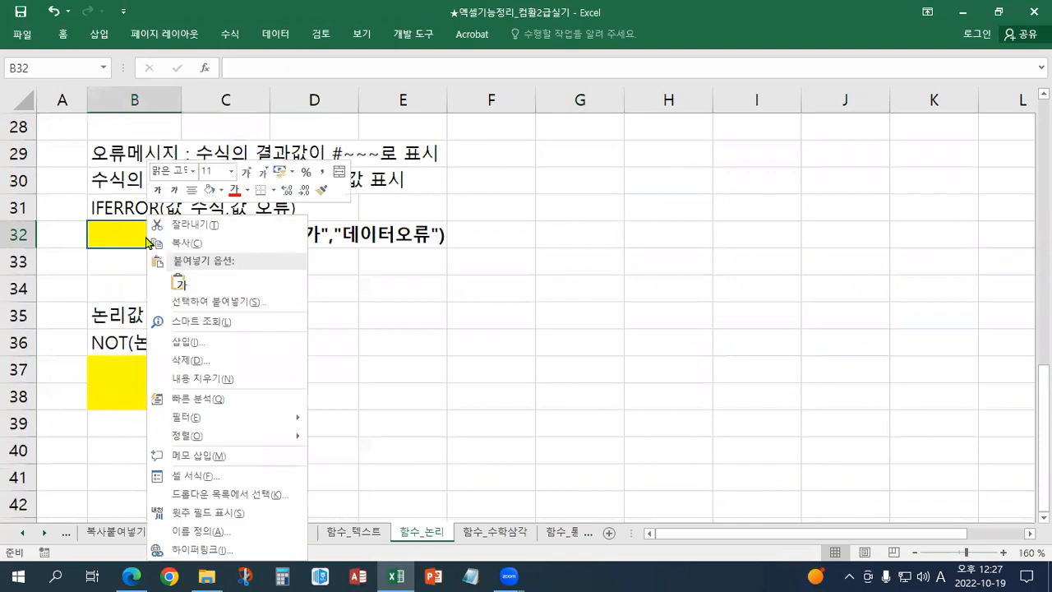
left_click(209, 189)
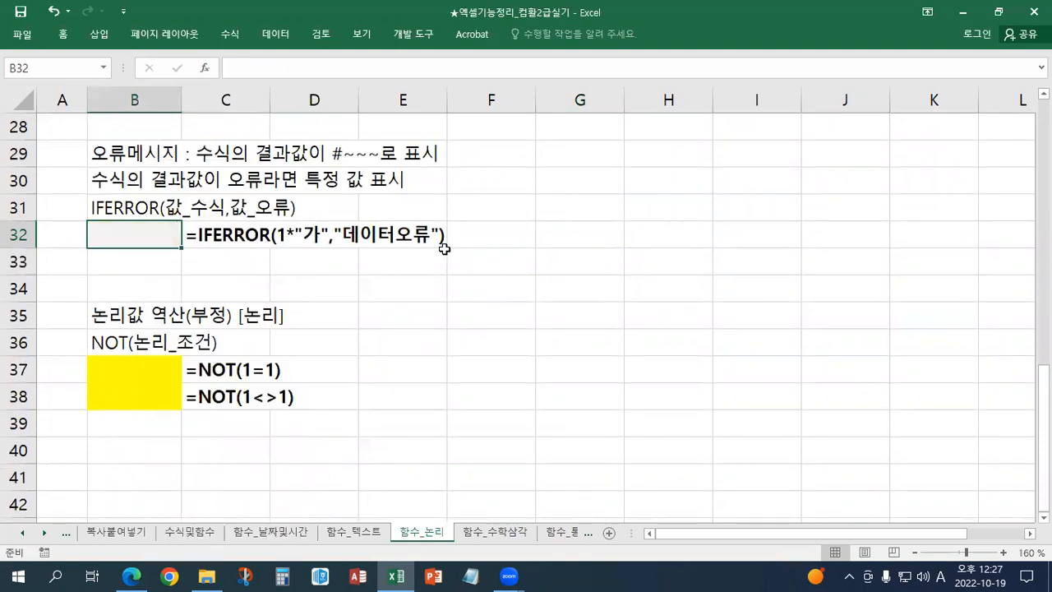
Enter the formula =1*"가" in B32, keeping the cell selected.
type("=")
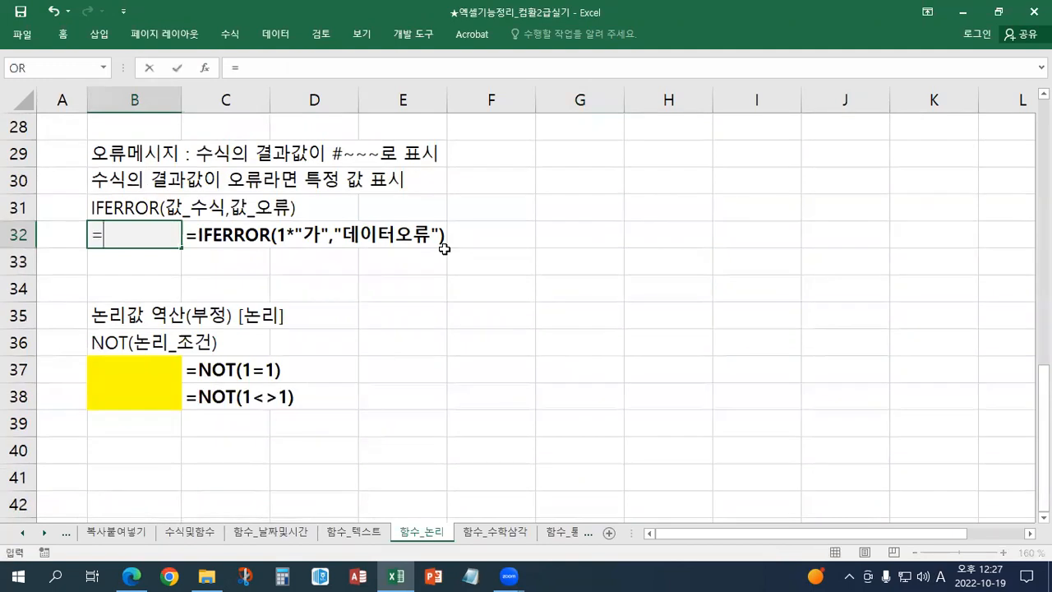
type("1*\"ㄱ")
key("BackSpace")
key("Hangul")
type("가\"")
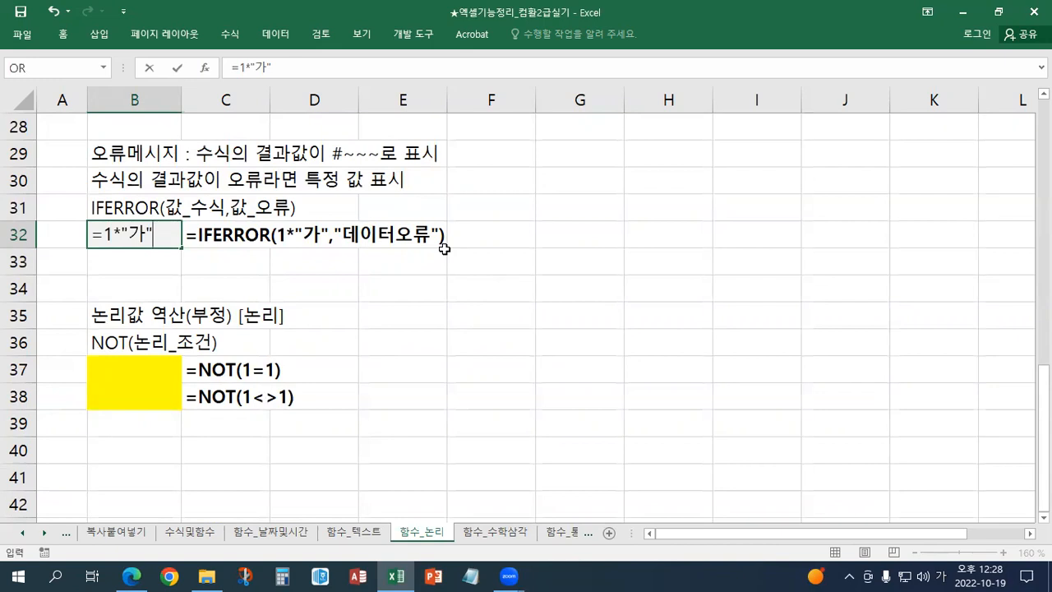
key("ctrl+Return")
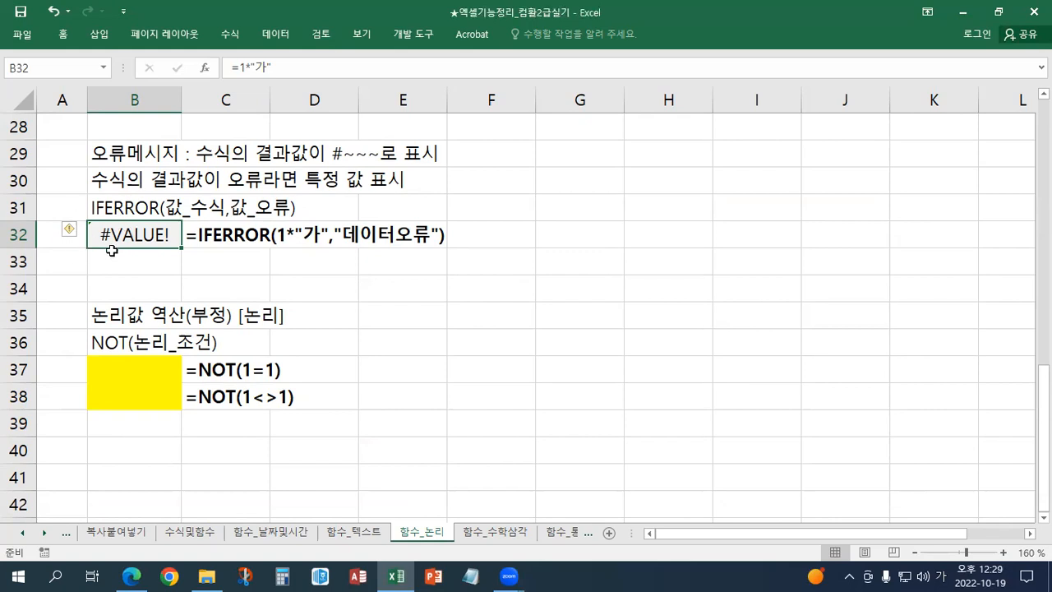
Examine the text operand "가" in the B32 formula as the cause of the error, leaving the formula as it is.
double_click(115, 241)
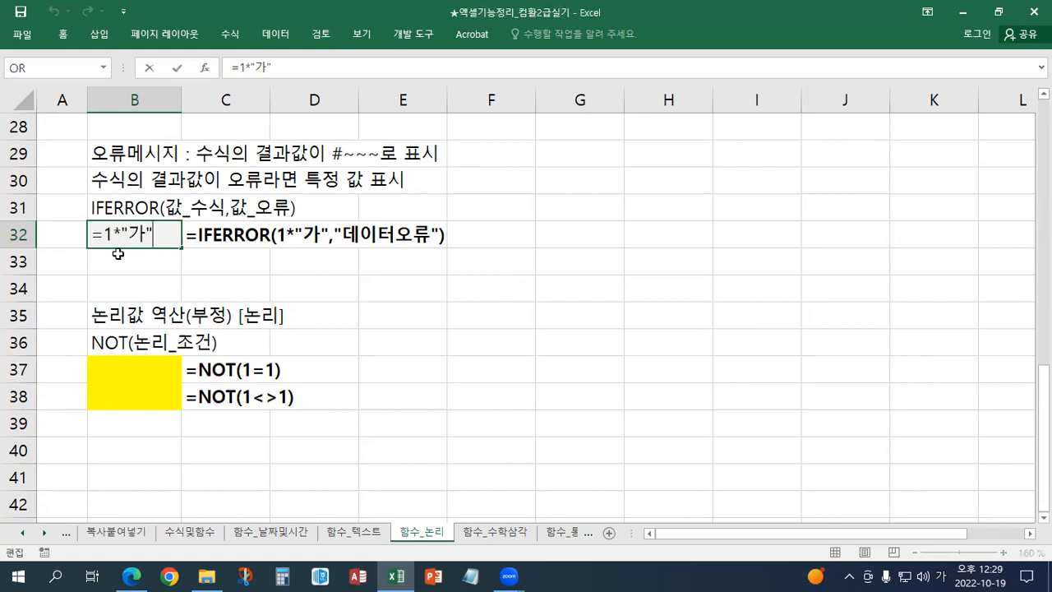
left_click_drag(129, 244, 115, 237)
double_click(130, 235)
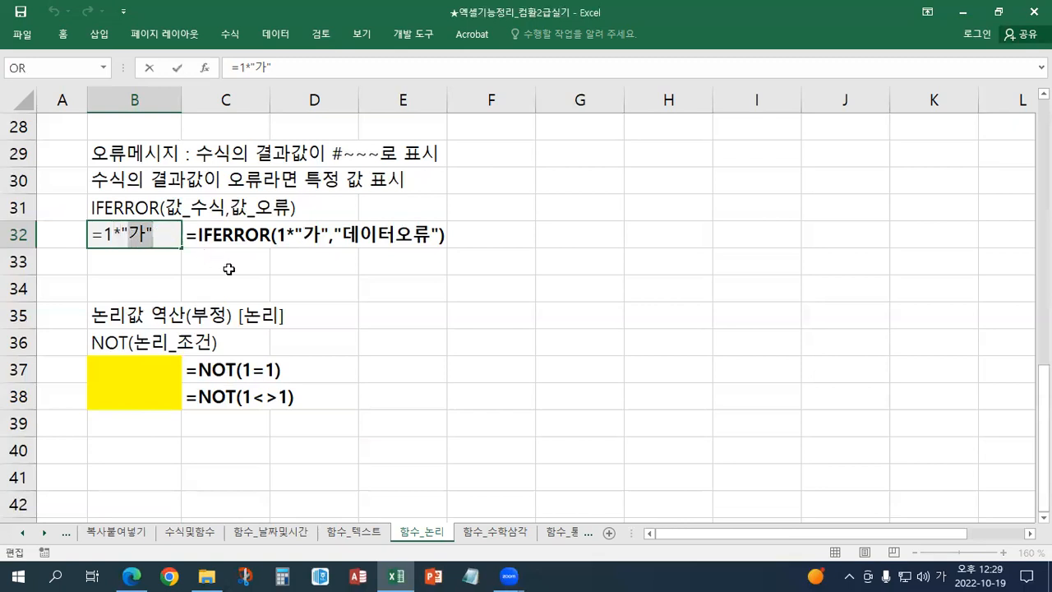
key("Return")
left_click(123, 237)
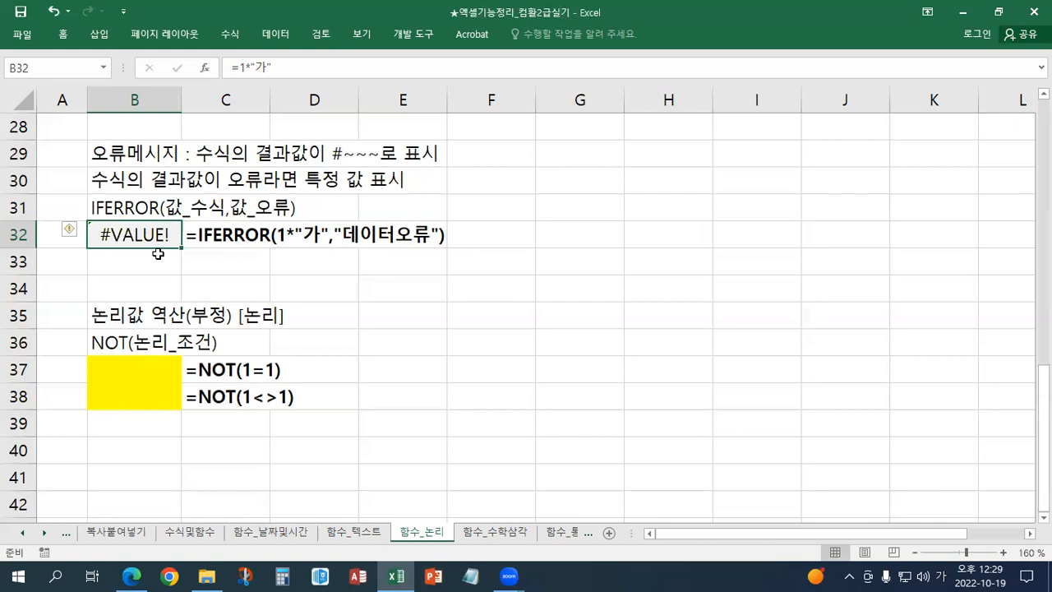
Enclose the expression 1*"가" in cell B32 as the first argument of an IFERROR function, followed by a comma.
double_click(131, 236)
left_click(104, 236)
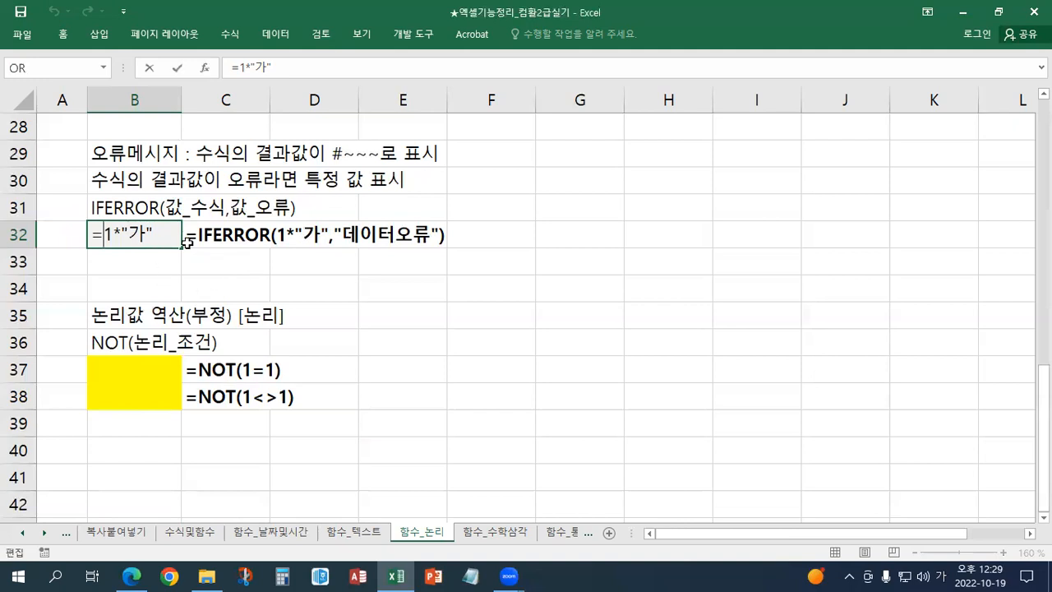
left_click_drag(105, 236, 159, 224)
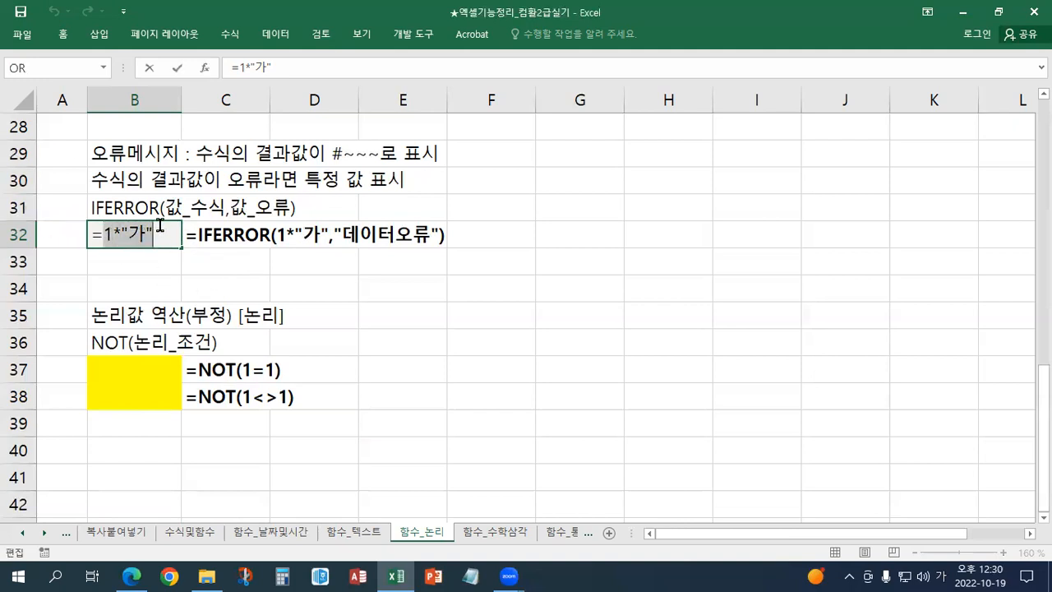
left_click(104, 236)
type("ㅏ")
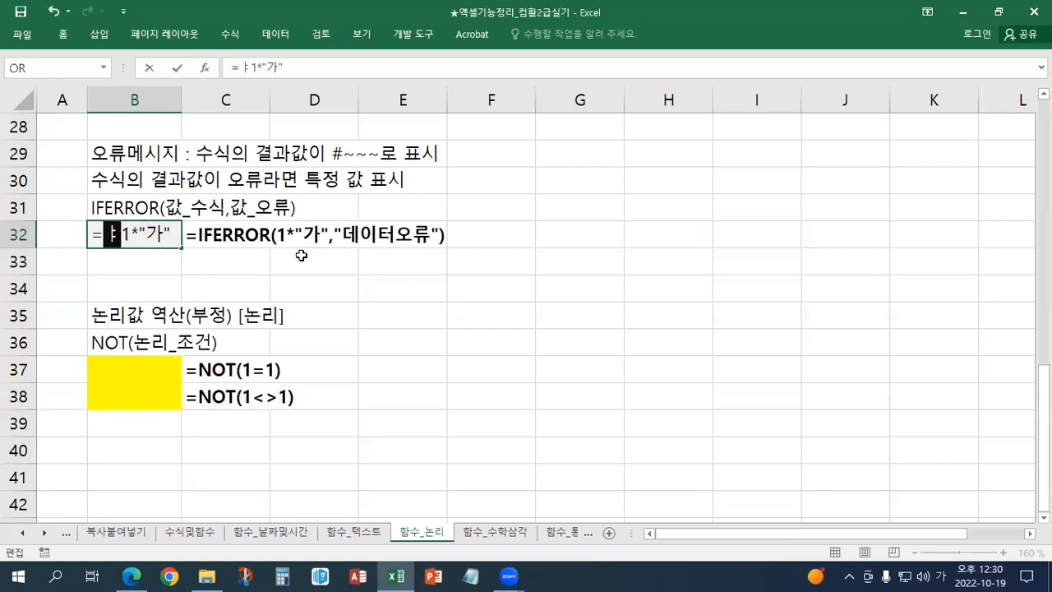
key("BackSpace")
key("Hangul")
type("IFEEROR(")
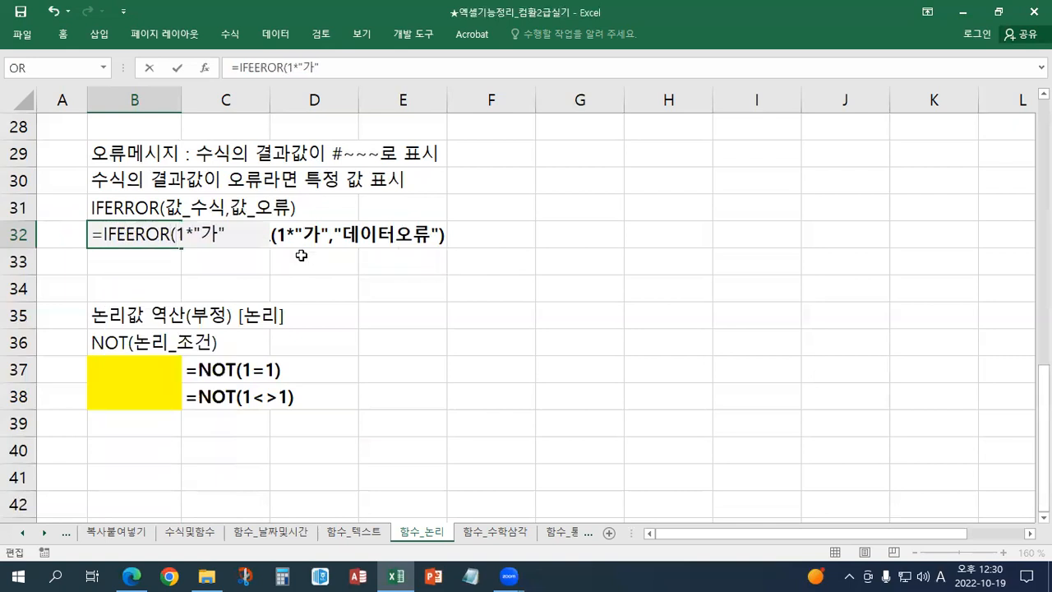
left_click_drag(175, 235, 232, 230)
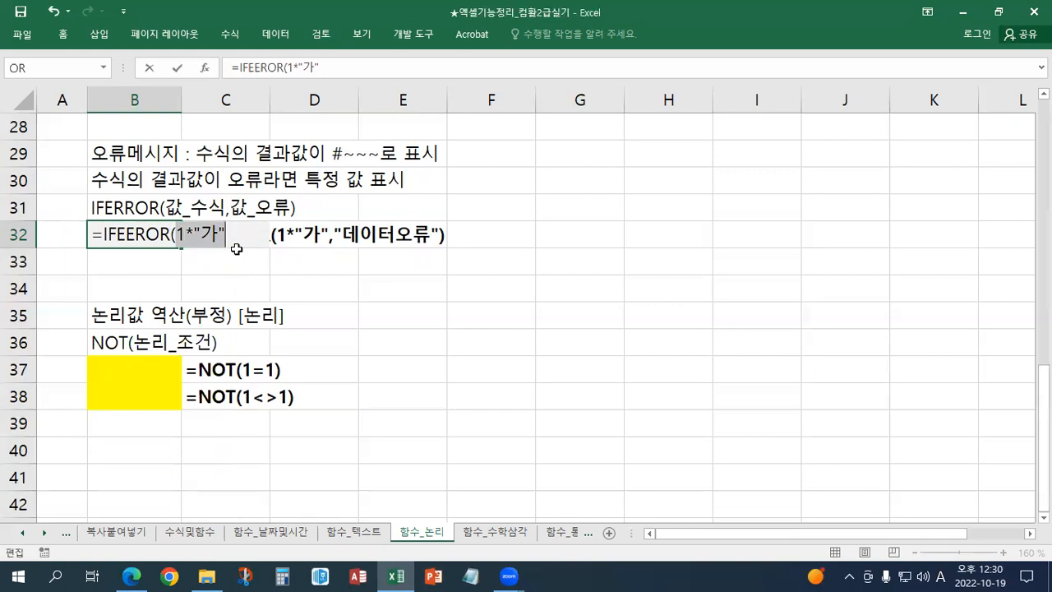
left_click(239, 238)
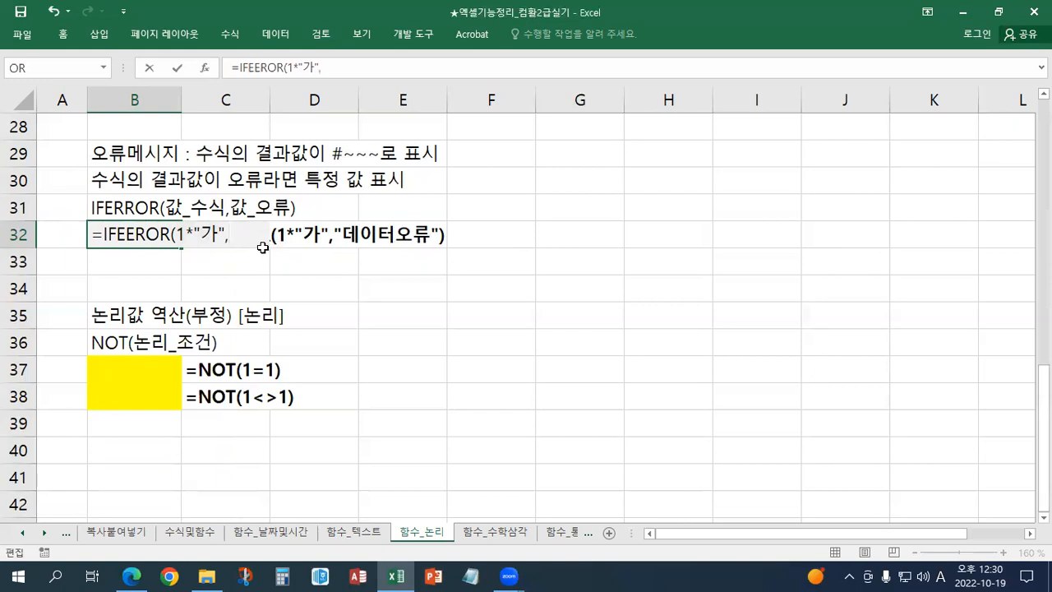
Correct the misspelled function name in B32's formula to IFERROR.
left_click(146, 236)
key("BackSpace")
key("BackSpace")
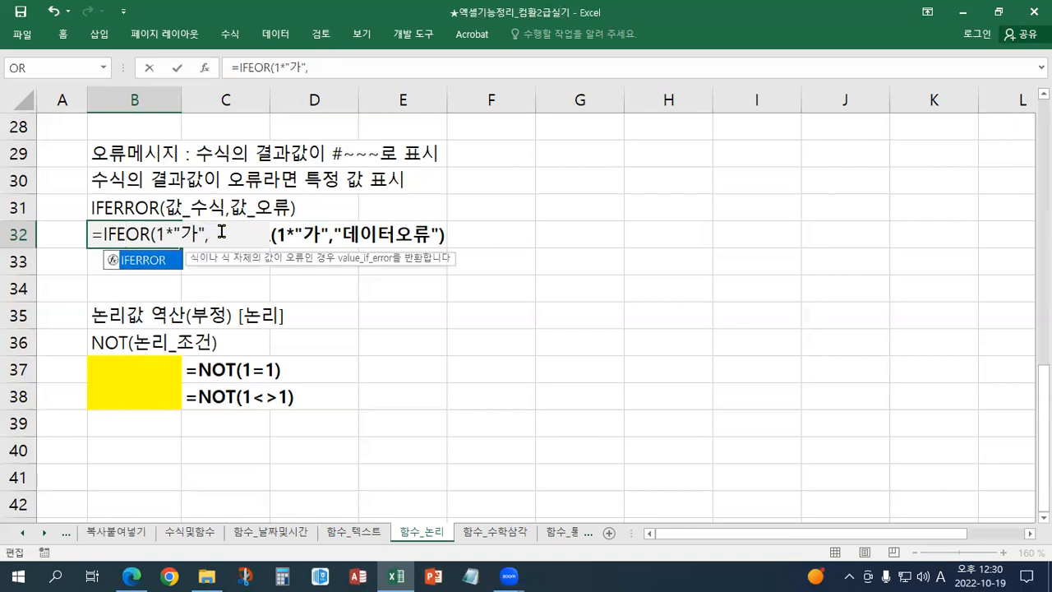
type("RR")
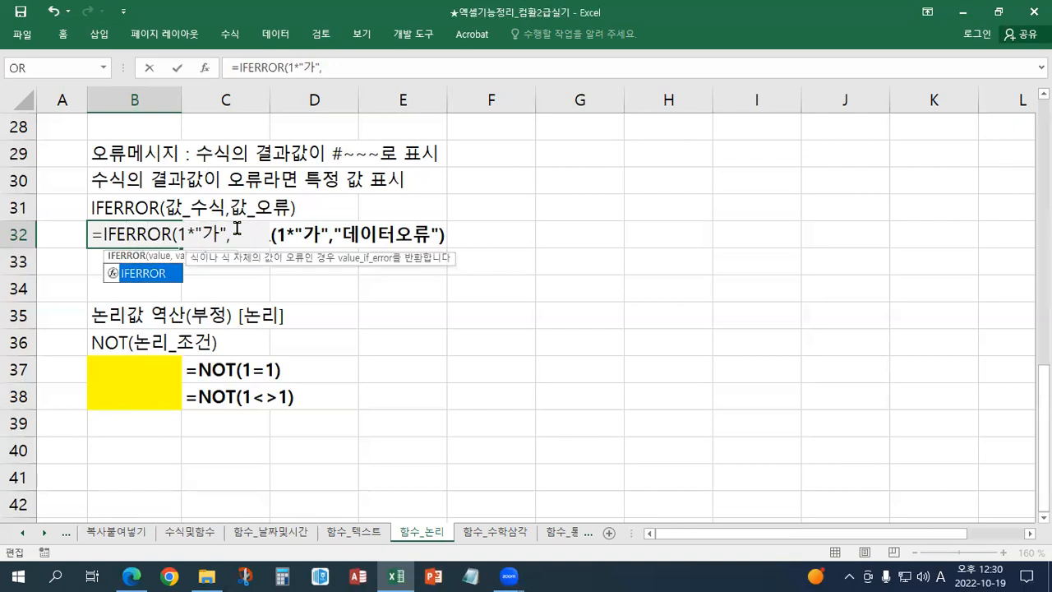
left_click_drag(112, 235, 225, 234)
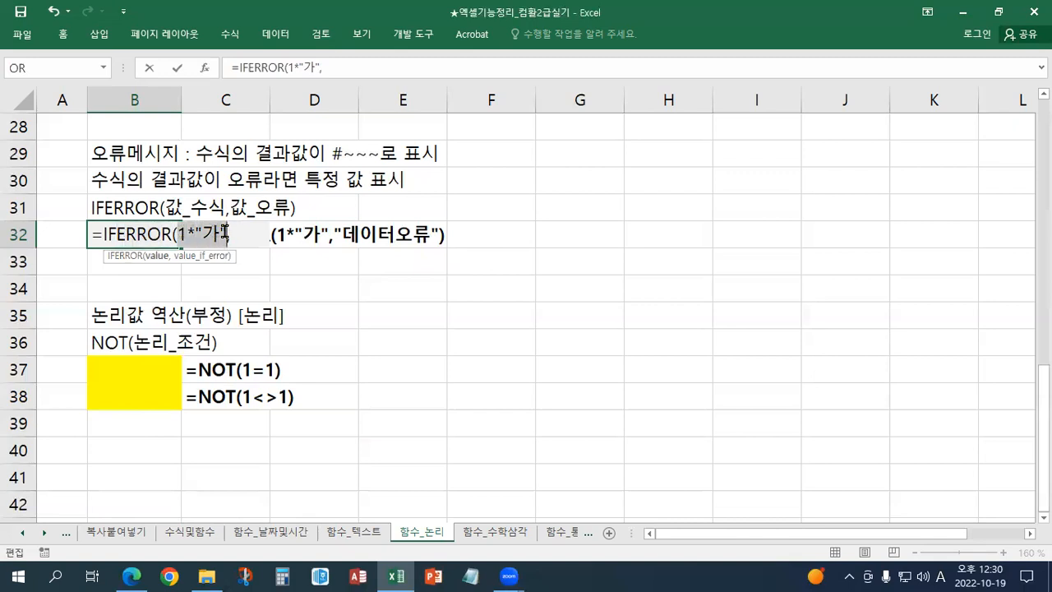
left_click(250, 233)
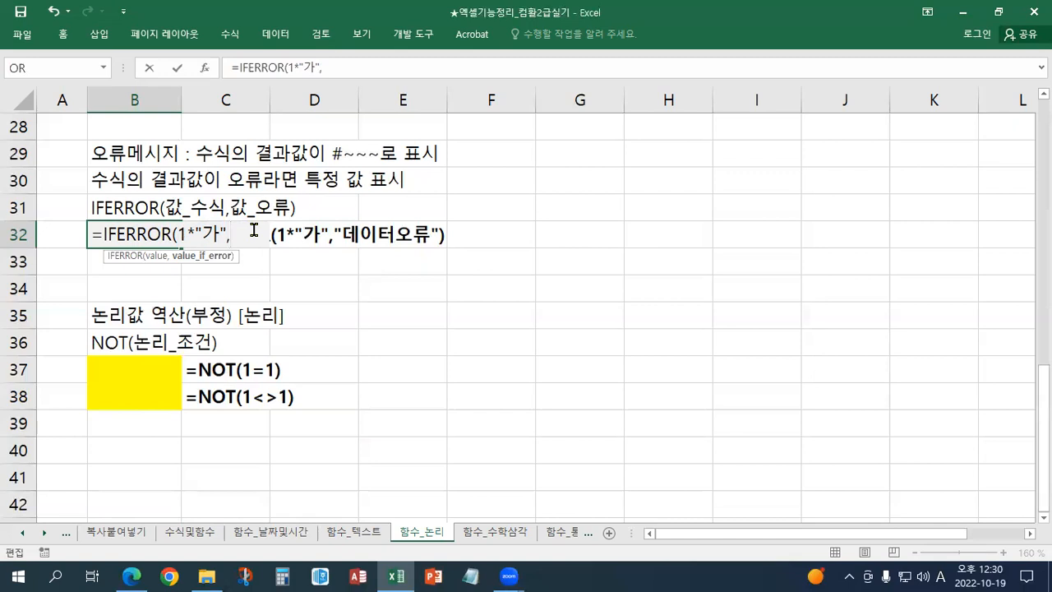
Add "데이터오류" as the error value and complete the formula =IFERROR(1*"가","데이터오류") in B32.
type("\"")
type("EP")
key("BackSpace")
key("BackSpace")
key("Hangul")
type("데이터오류")
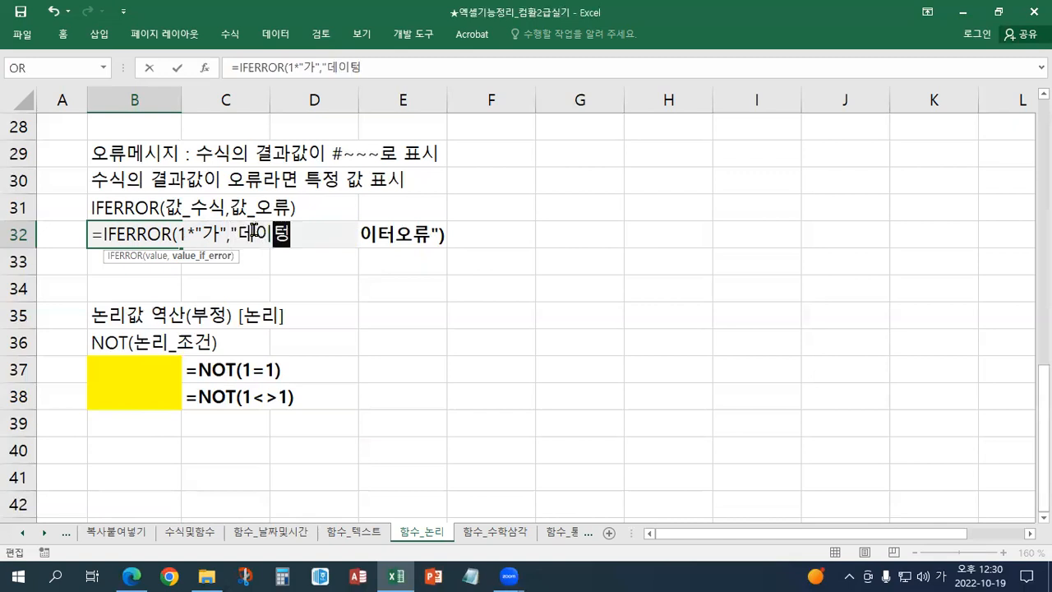
type("\"")
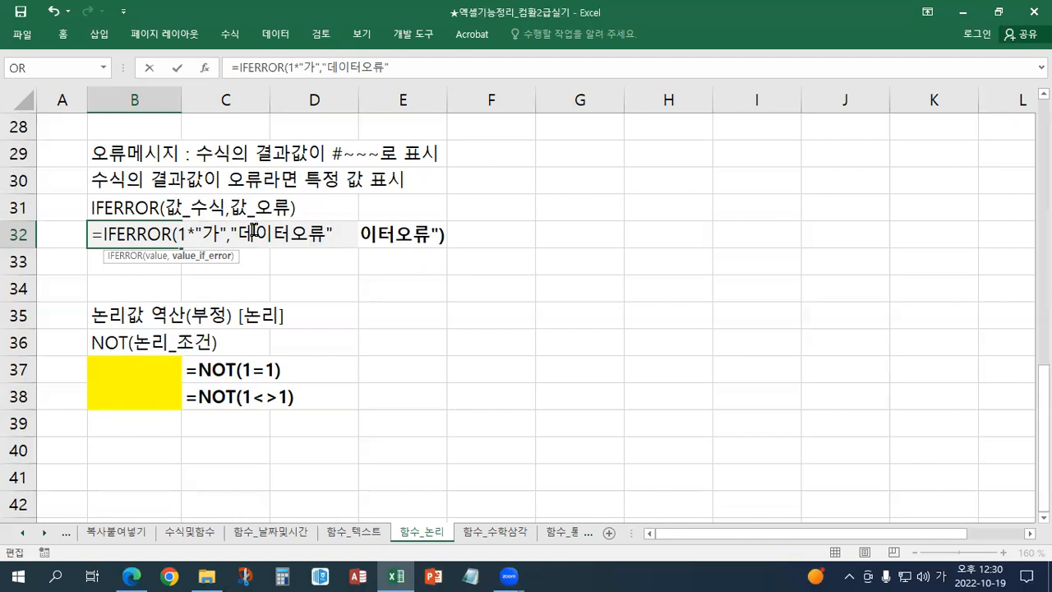
type(")")
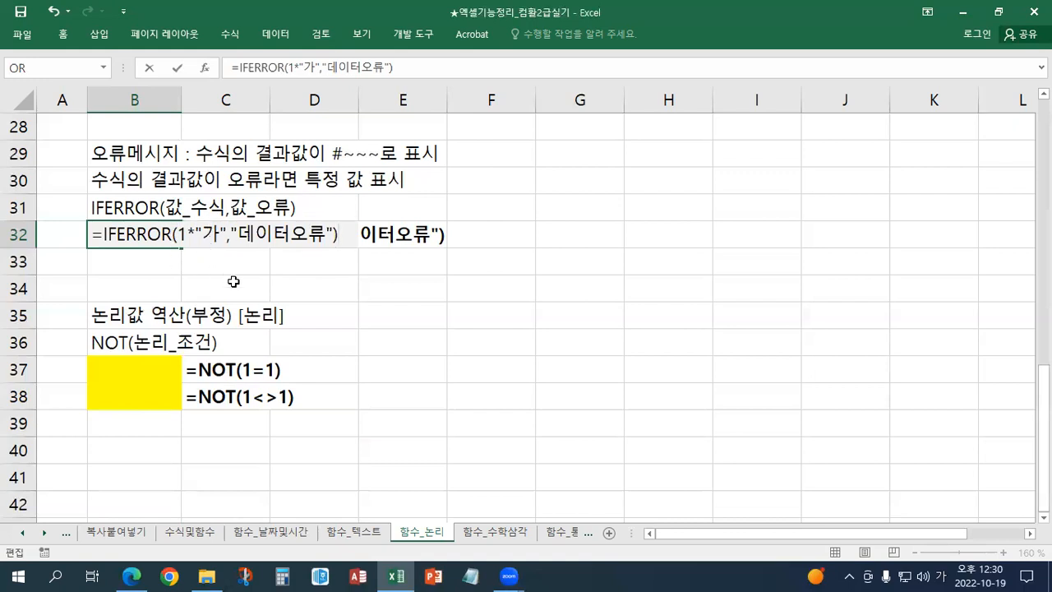
key("Return")
key("Up")
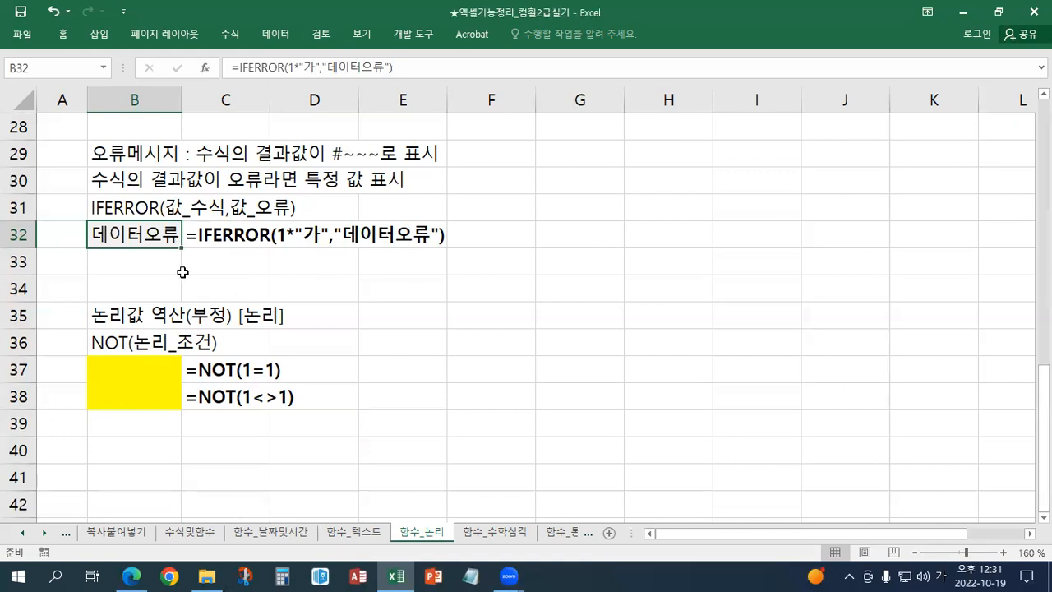
Change the fill of cells B37:B38 to light gray.
scroll(183, 272, "down", 1)
left_click_drag(164, 287, 158, 321)
right_click(158, 321)
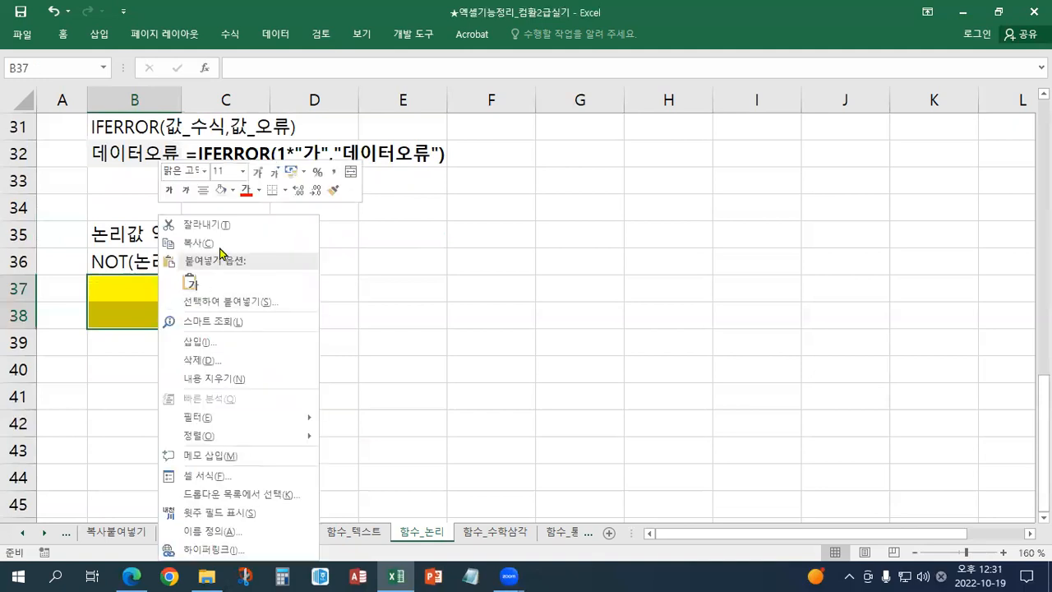
left_click(220, 192)
Enter the comparison formula =1=1 in cell B37.
left_click(144, 295)
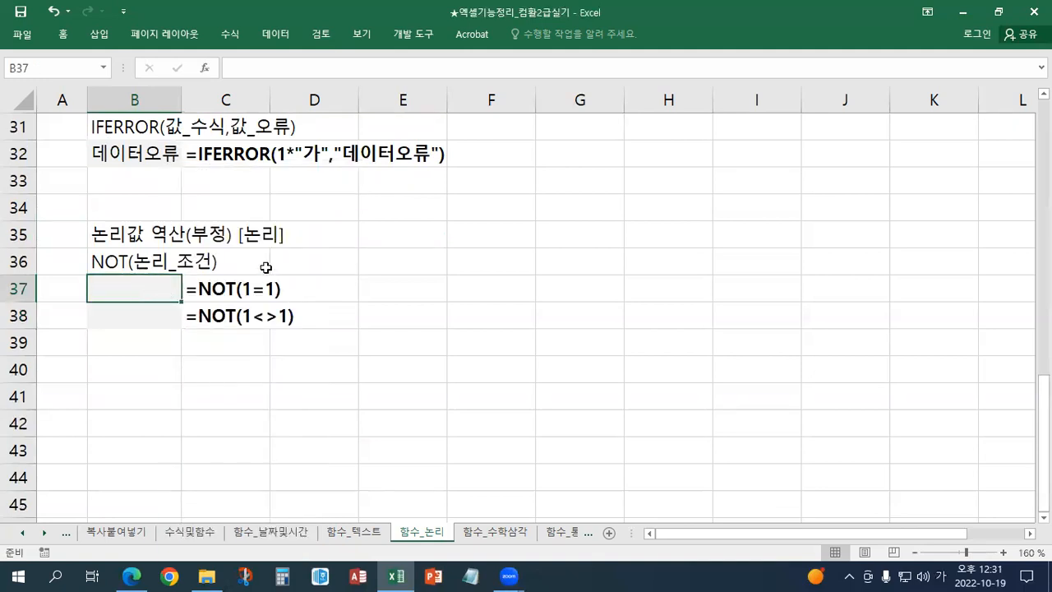
type("=")
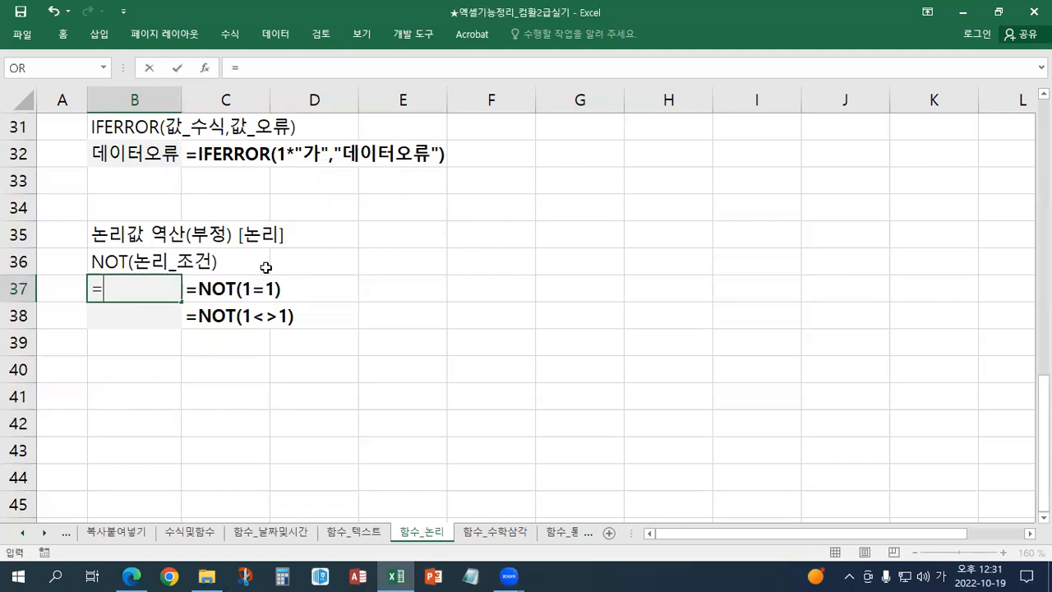
type("1=1")
left_click_drag(102, 286, 154, 296)
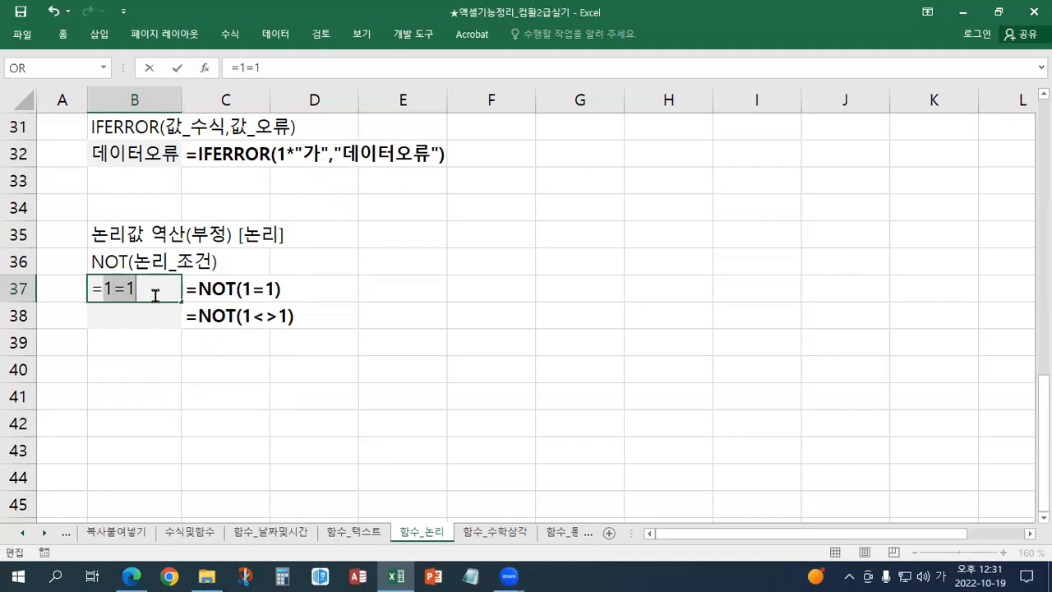
key("Return")
left_click(155, 296)
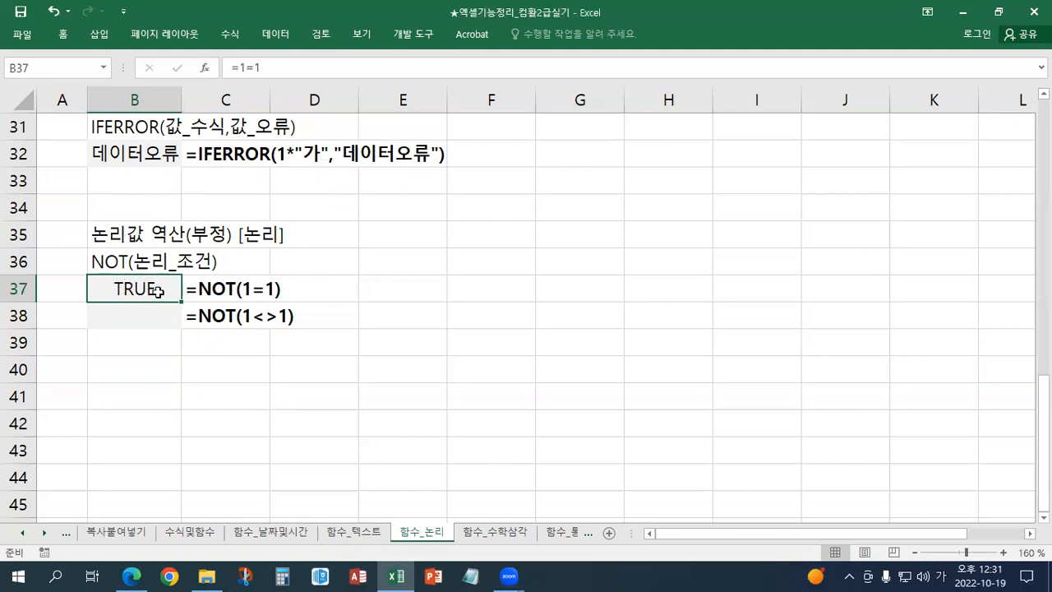
Wrap the comparison in cell B37 in the NOT function so the formula reads =NOT(1=1).
double_click(108, 289)
left_click_drag(102, 289, 138, 294)
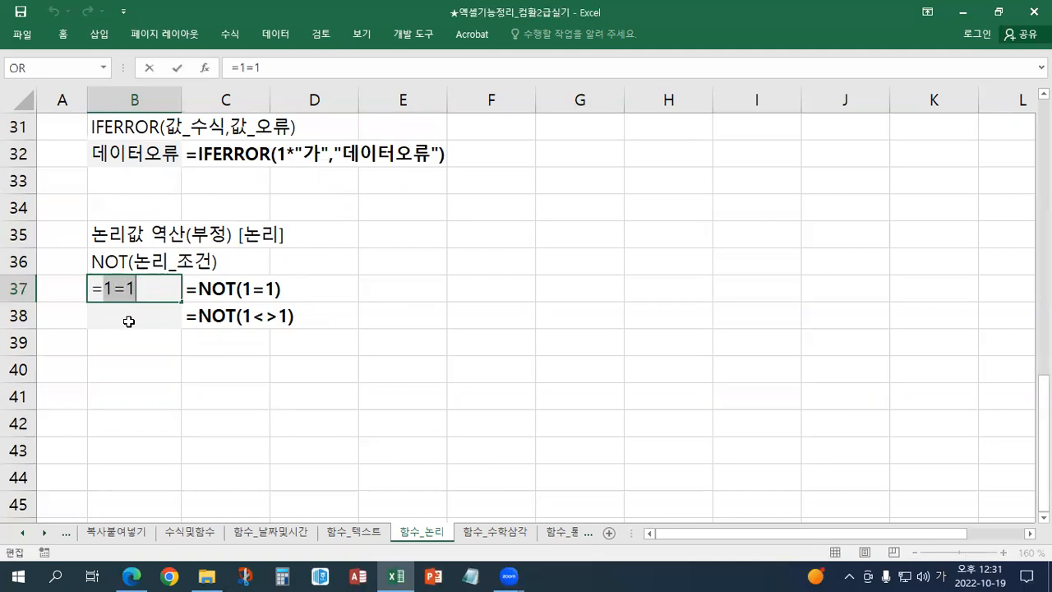
left_click(100, 288)
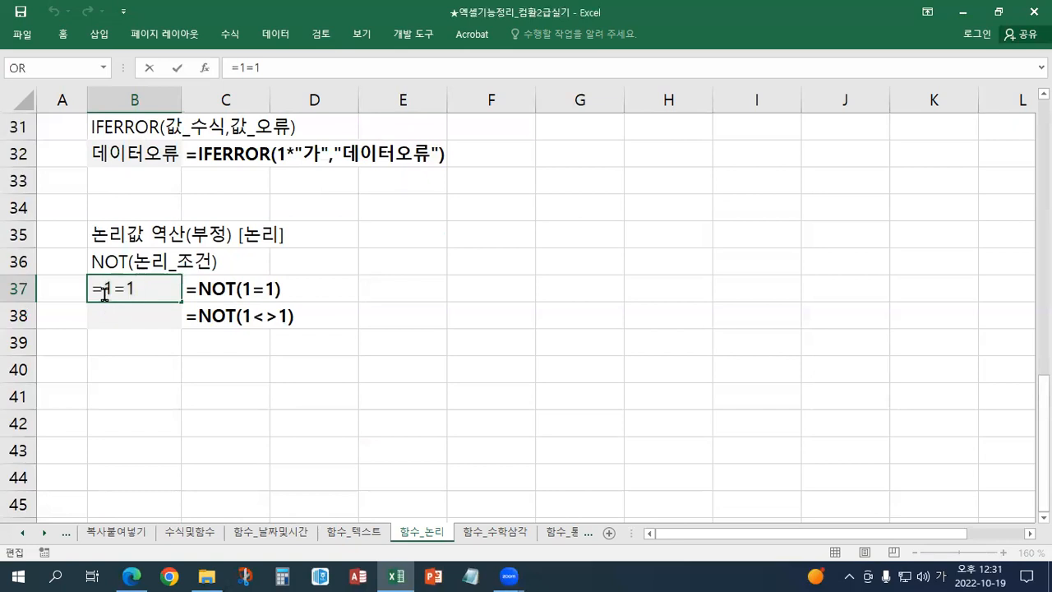
type("ㅜ")
key("BackSpace")
key("Hangul")
type("NOT(1=1")
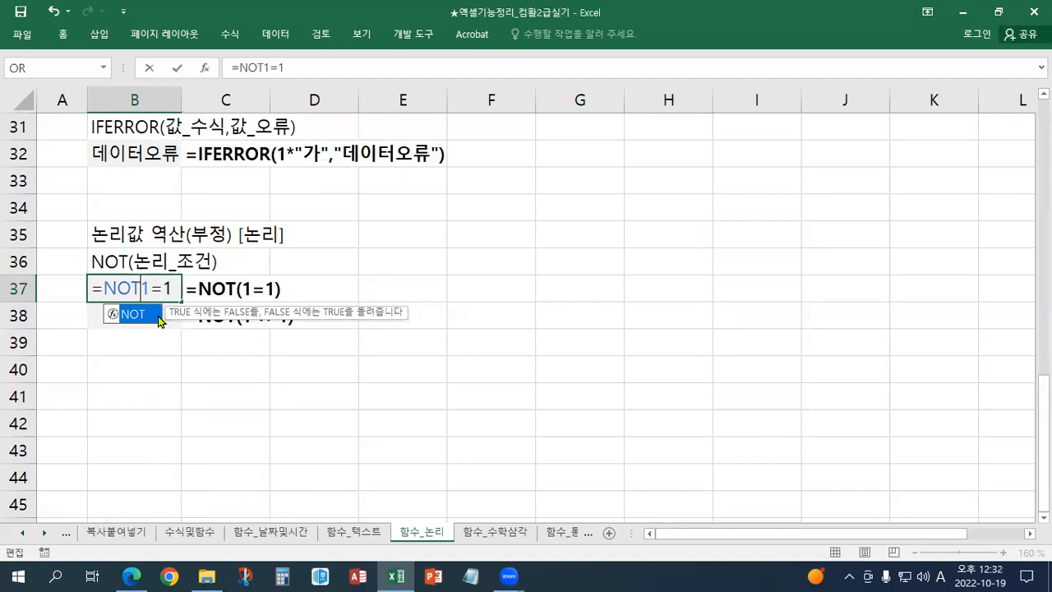
type(")")
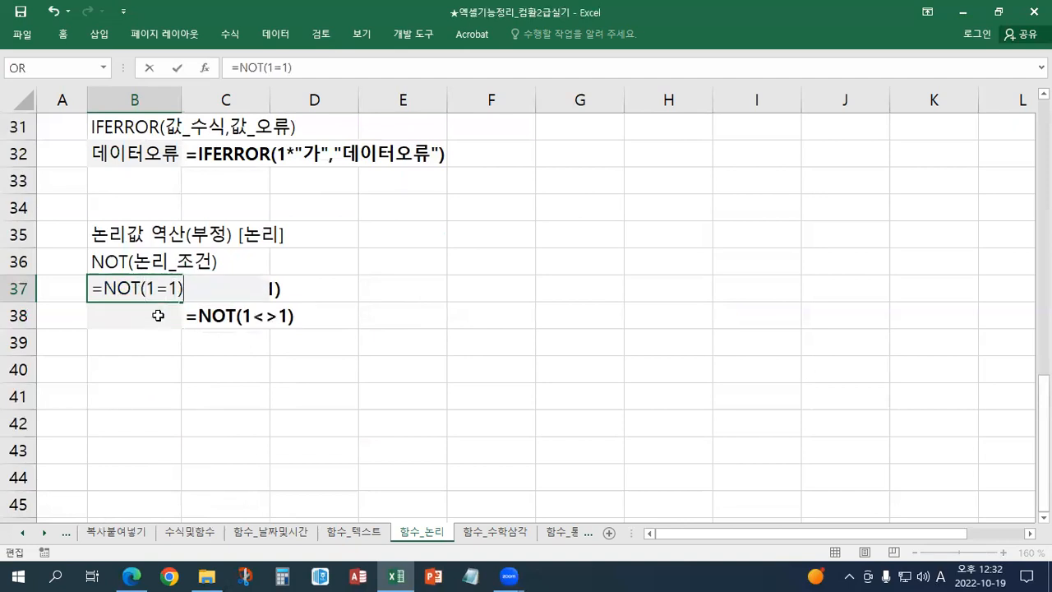
key("Return")
key("Up")
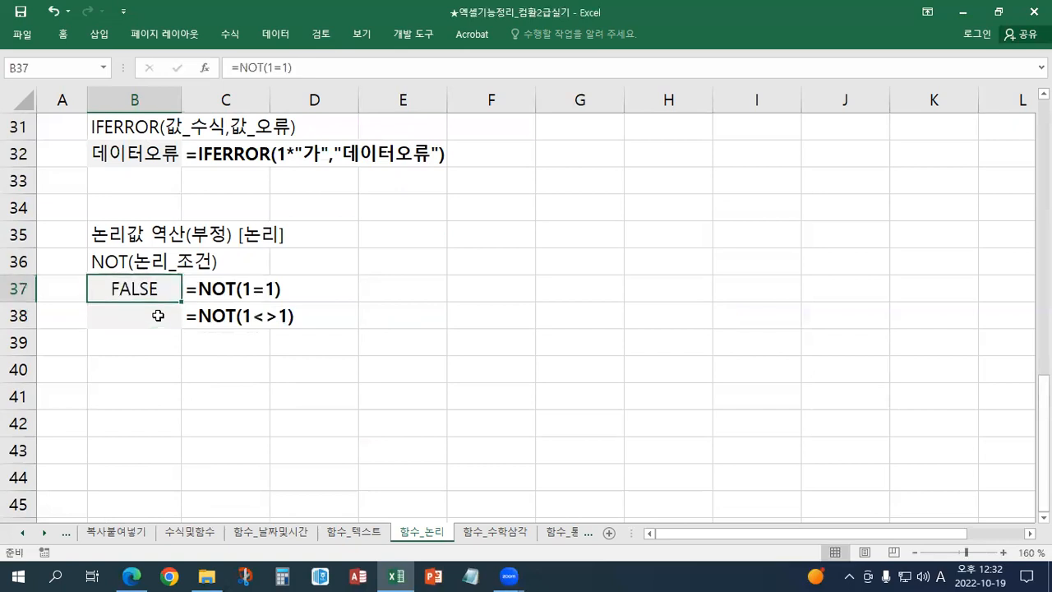
Enter the formula =NOT(1<>1) in cell B38.
left_click(158, 316)
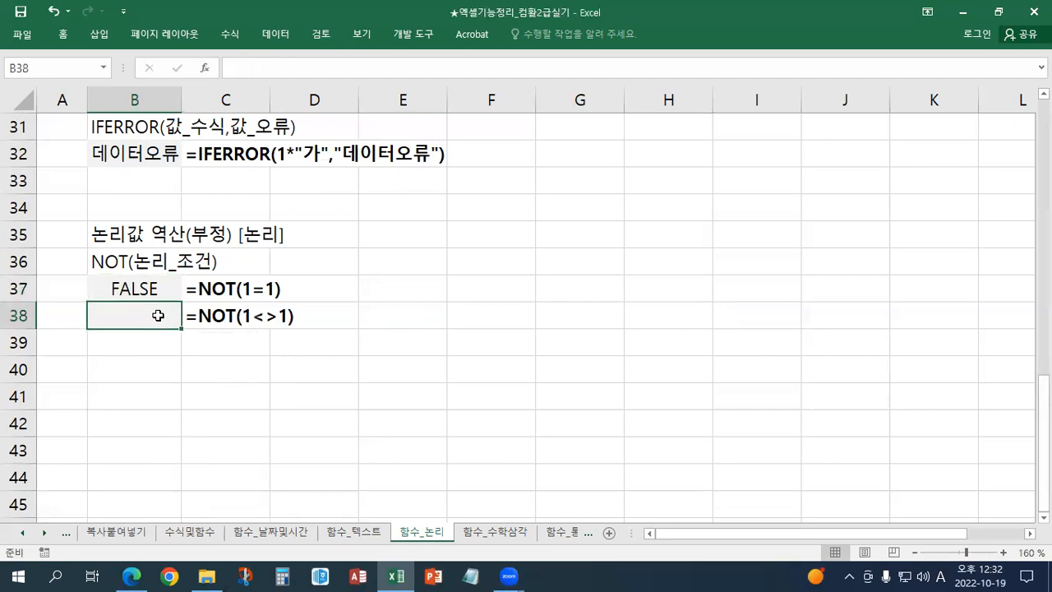
type("=")
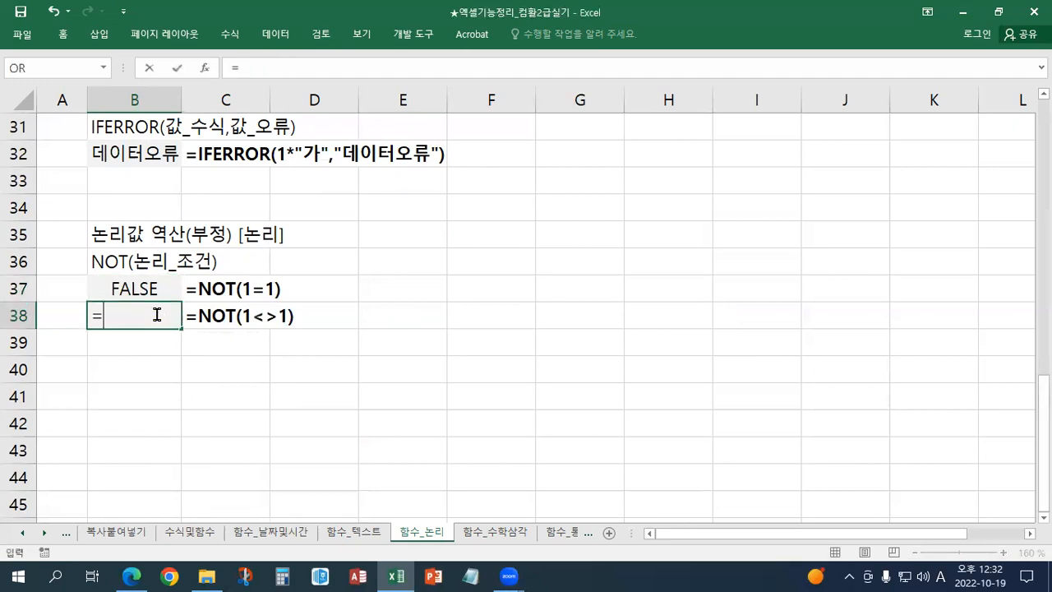
type("1<>1")
left_click(96, 314)
type("NOT(")
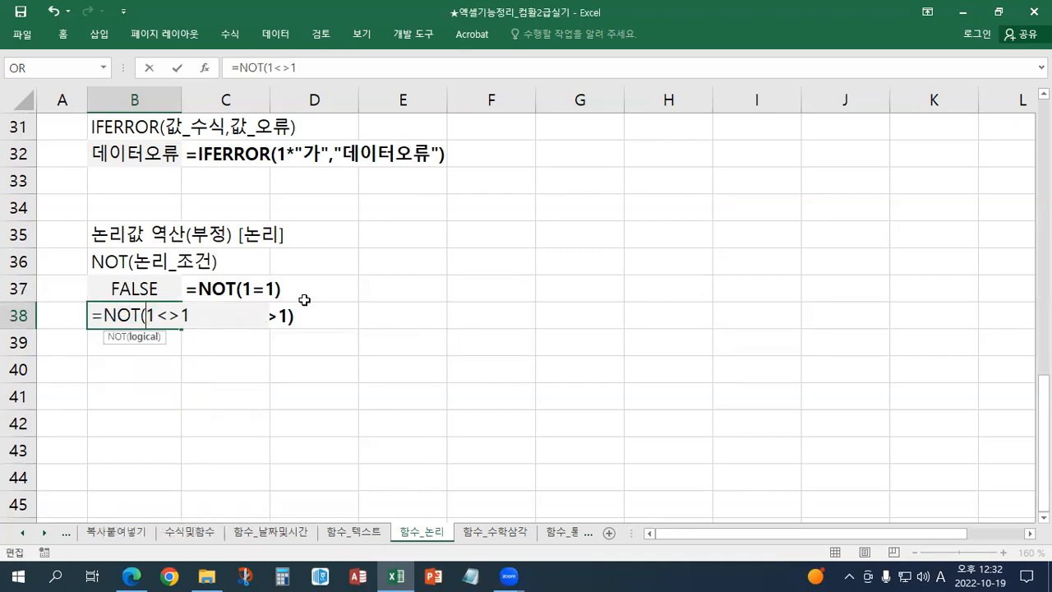
key("End")
type(")")
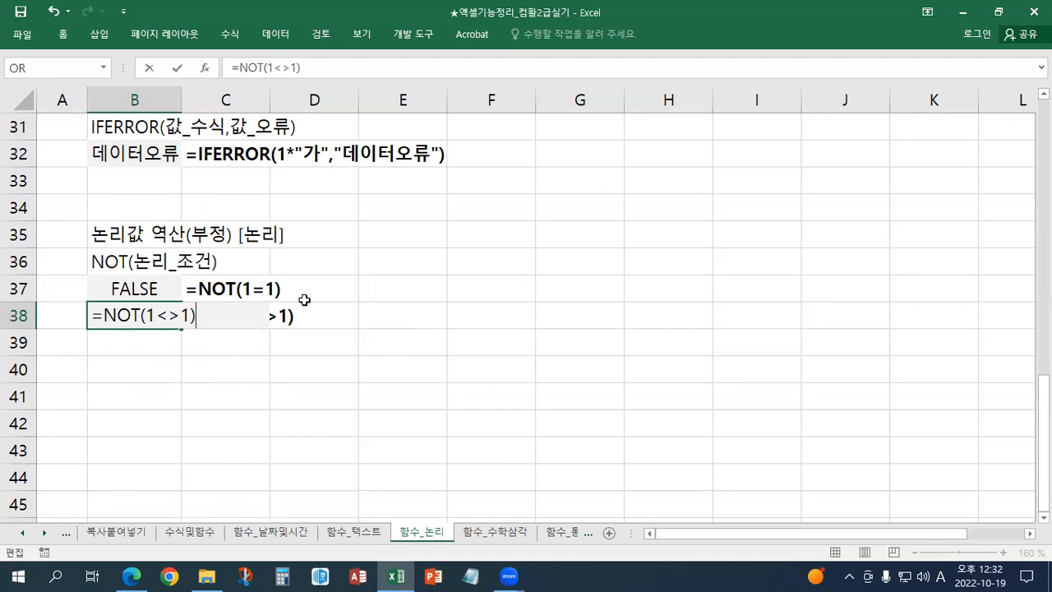
key("Return")
key("Up")
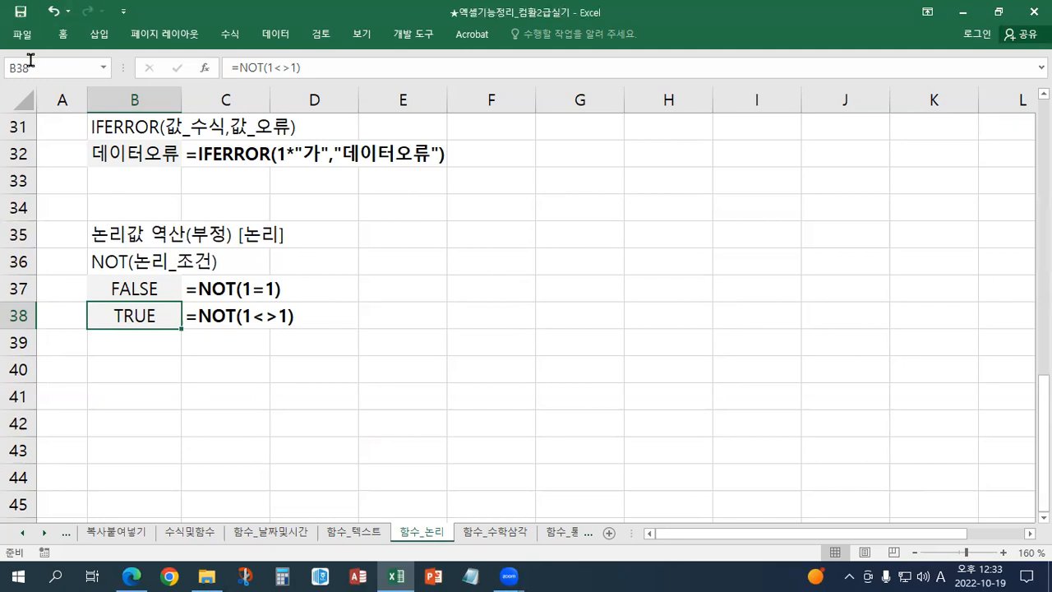
left_click(129, 182)
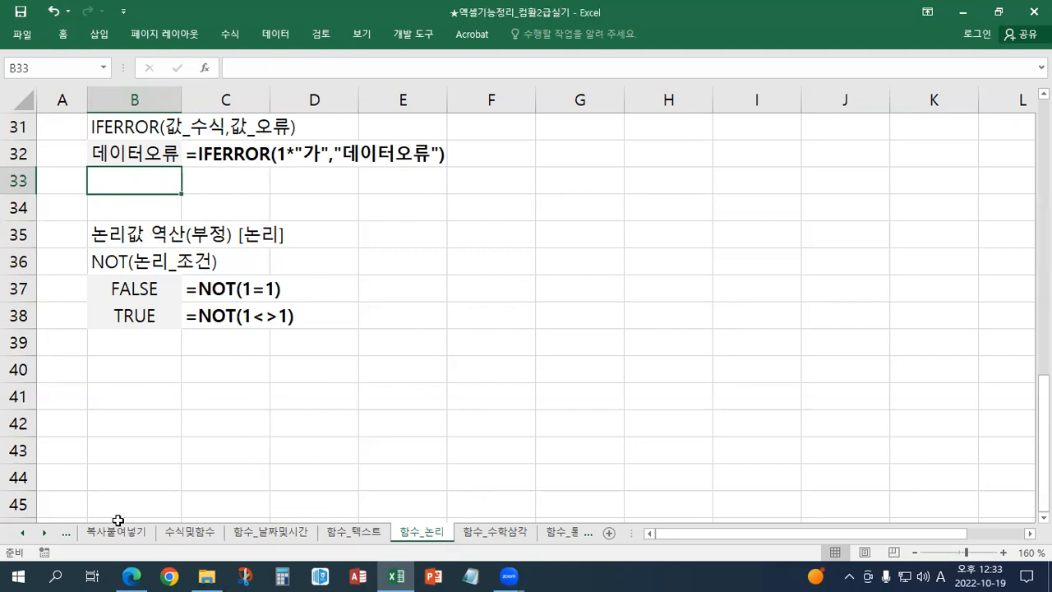
left_click(43, 532)
left_click(44, 533)
left_click(43, 533)
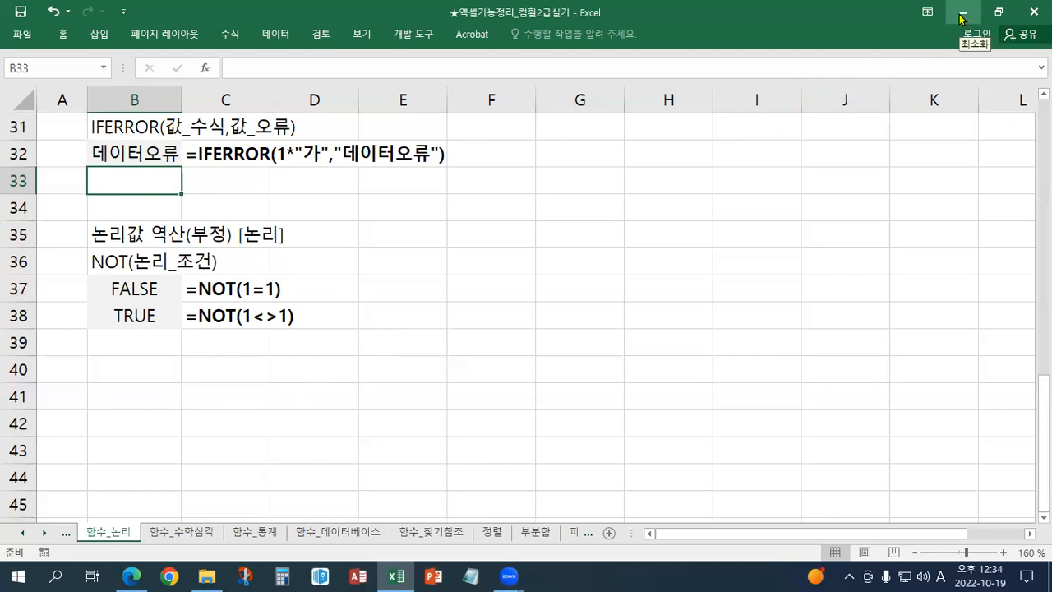
left_click(154, 290)
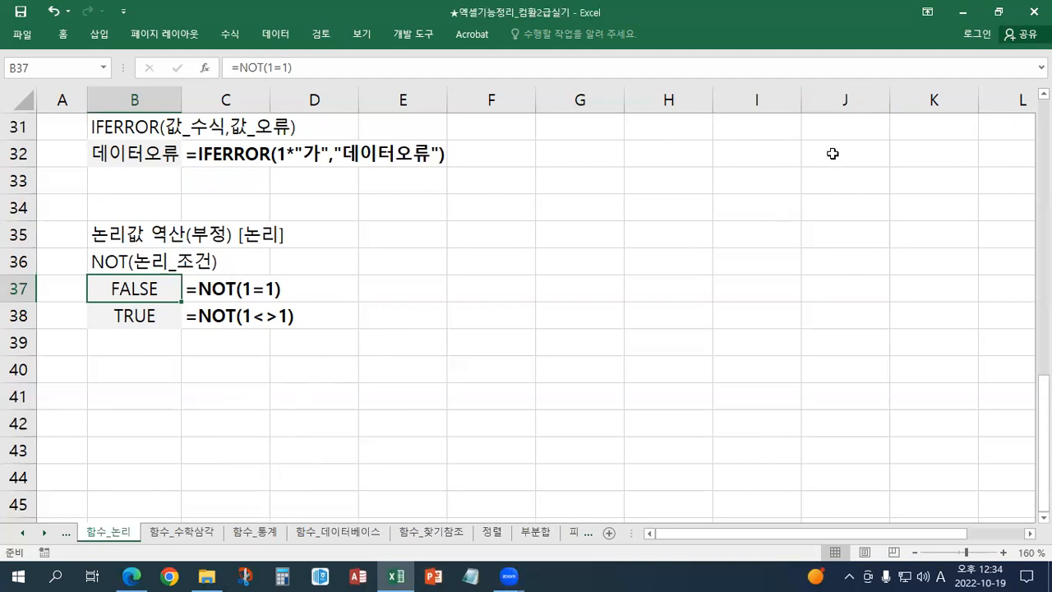
Restore the workbook window to its smaller, non-maximized size and open the 복사붙여넣기 sheet.
left_click(998, 12)
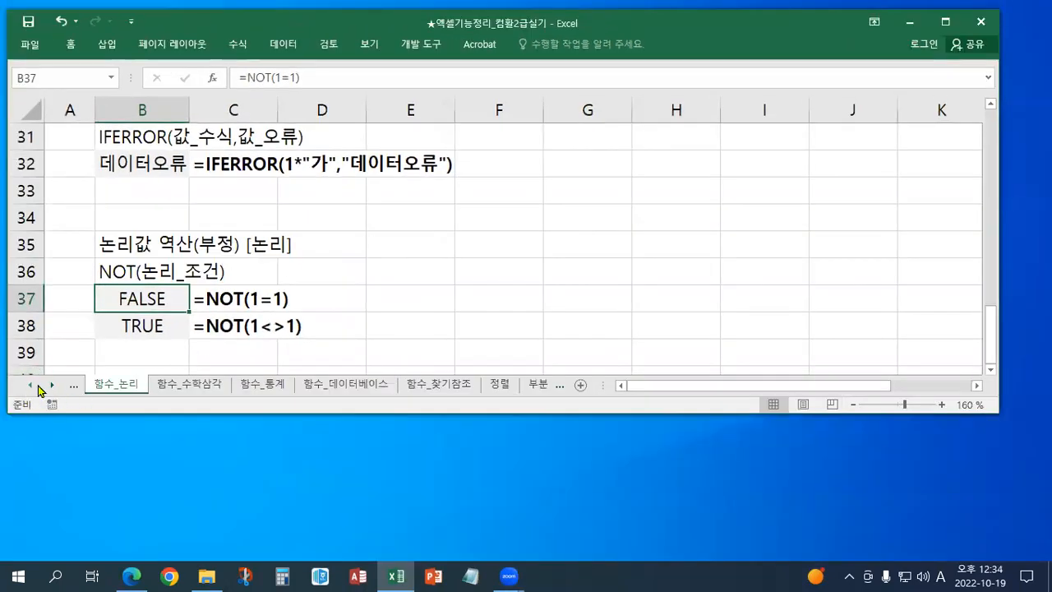
left_click(32, 384)
left_click(31, 385)
left_click(31, 385)
left_click(31, 384)
left_click(32, 385)
left_click(32, 385)
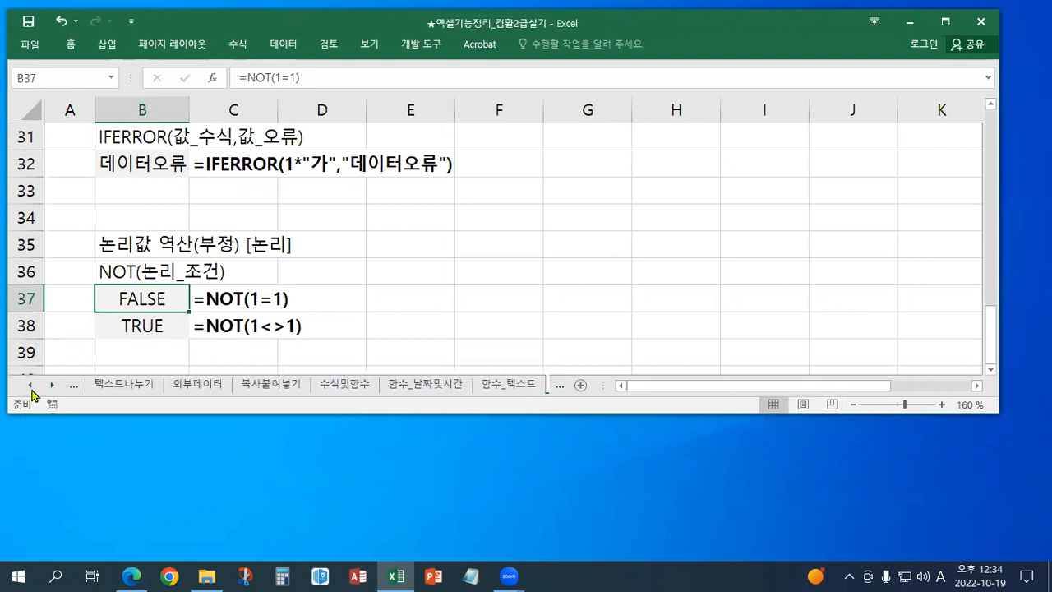
left_click(272, 384)
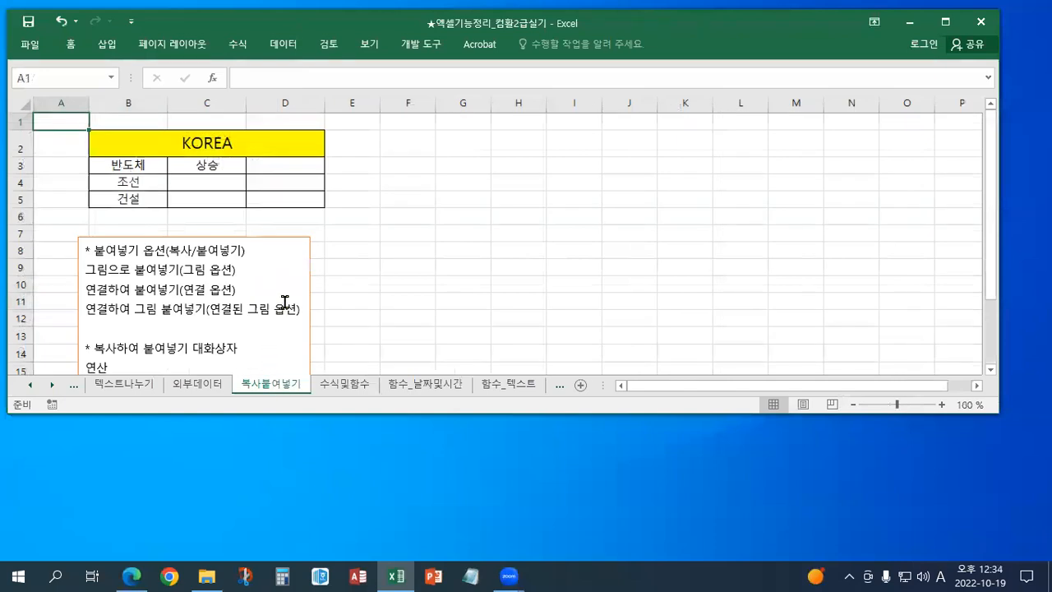
Maximize the workbook window and enlarge the 복사붙여넣기 sheet's zoom to 130%.
double_click(311, 27)
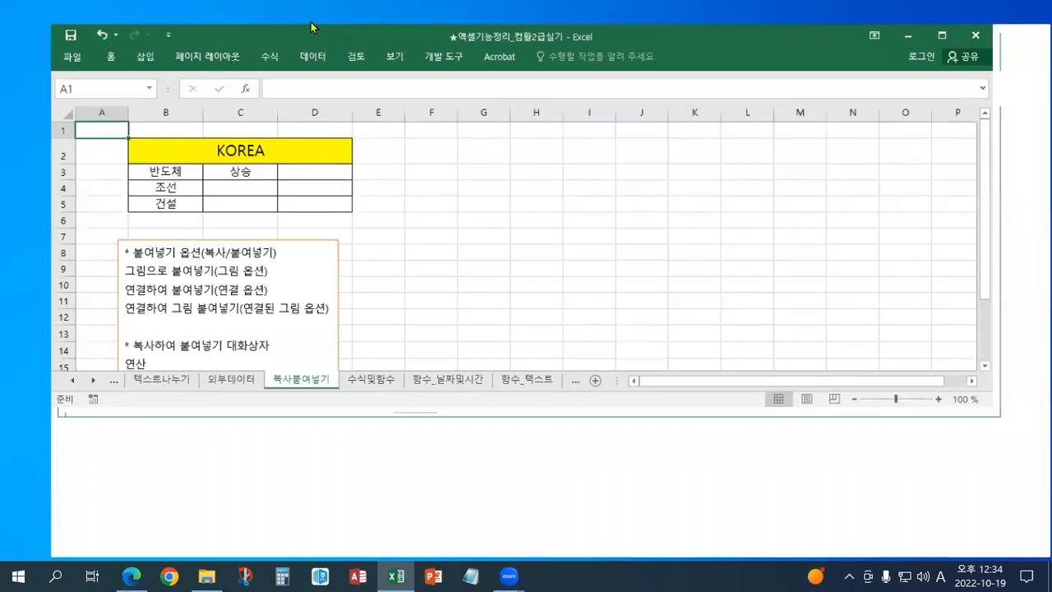
double_click(99, 34)
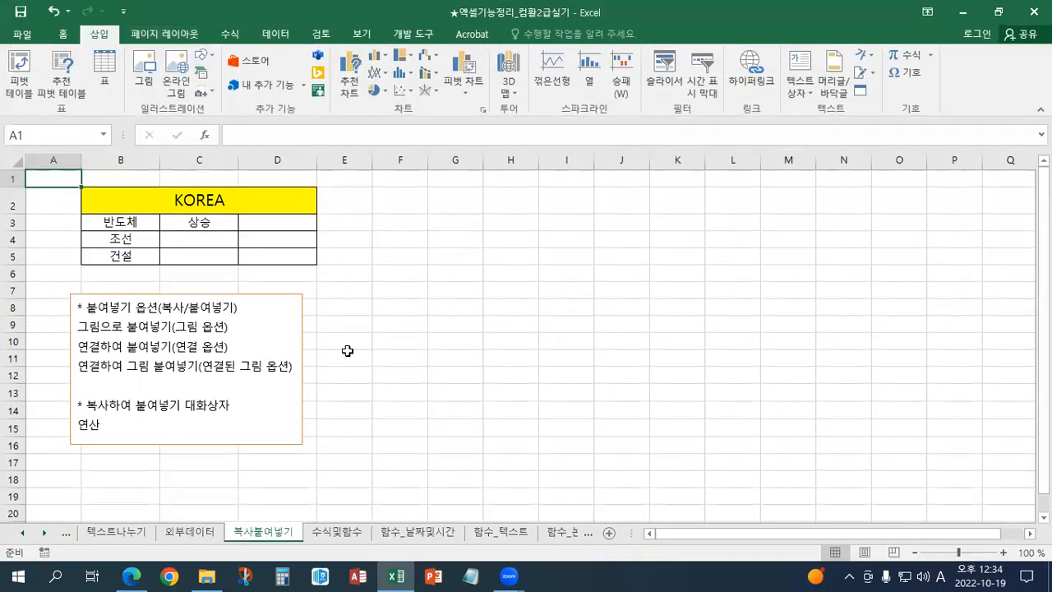
scroll(348, 351, "up", 1, "ctrl")
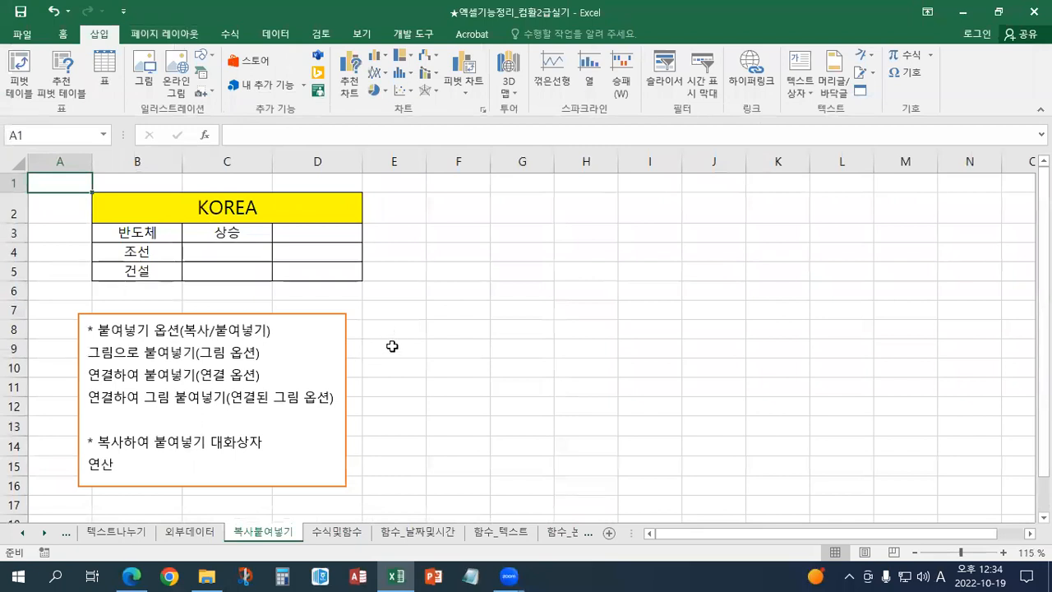
scroll(393, 340, "up", 1, "ctrl")
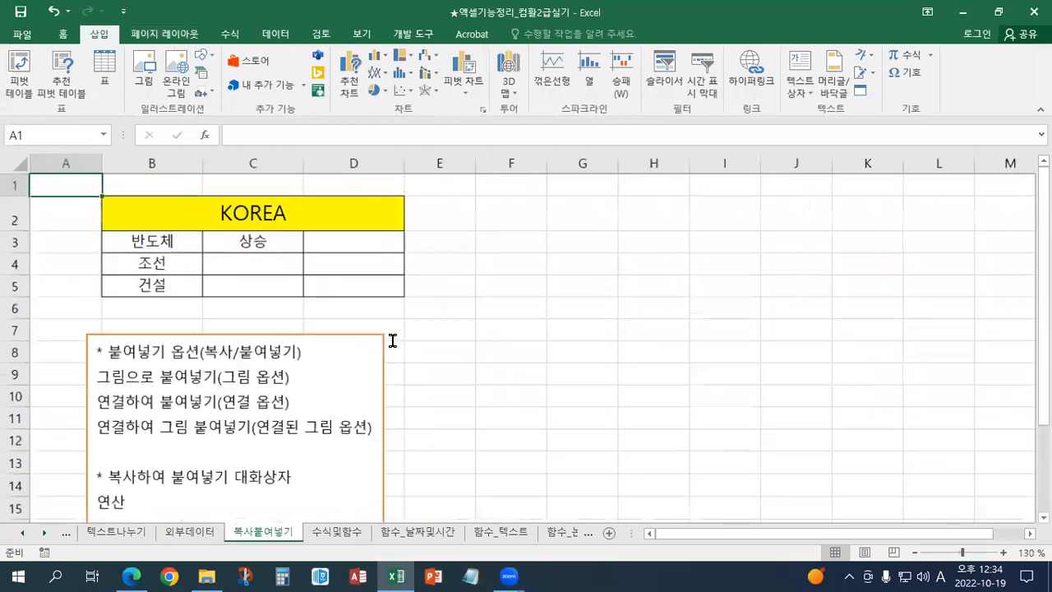
Move the paste-options text box up so it sits just beneath the KOREA table, and deselect it.
left_click(273, 338)
left_click_drag(270, 338, 242, 313)
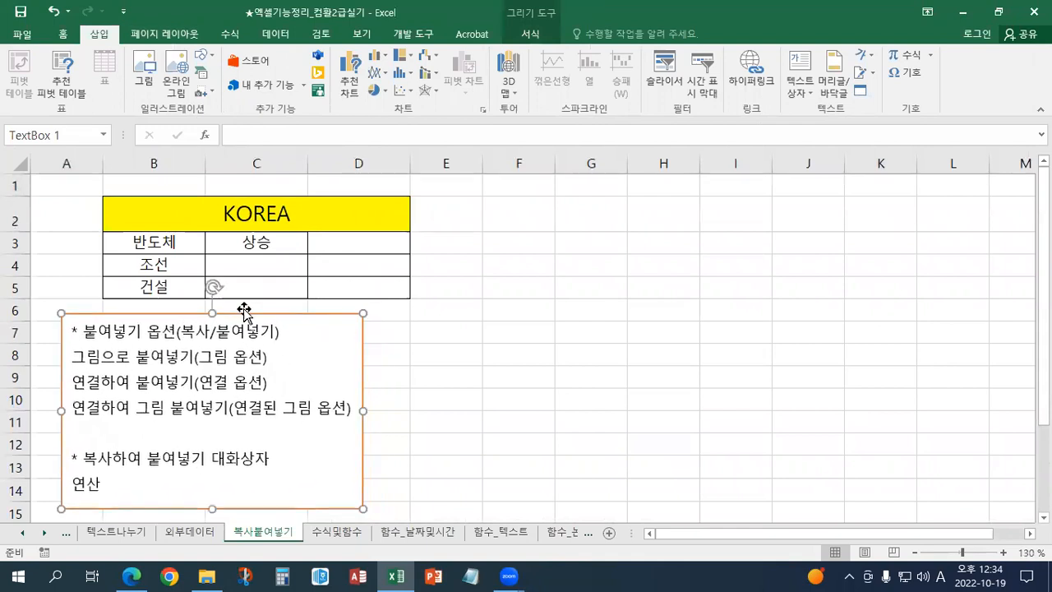
left_click(73, 186)
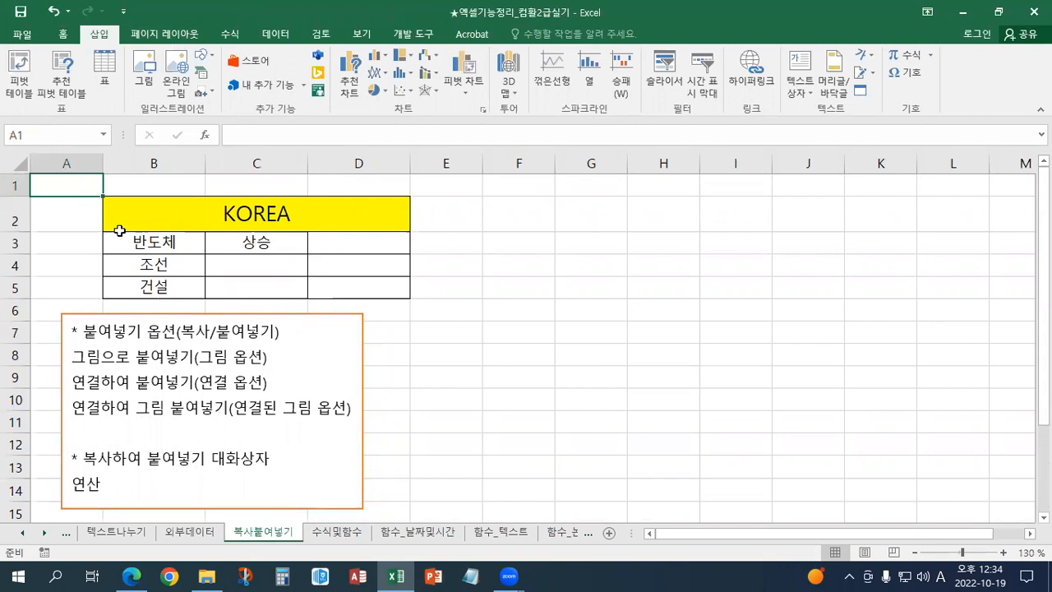
Try a light gray fill on the merged KOREA title cell, and undo it.
left_click_drag(143, 225, 278, 279)
left_click(175, 203)
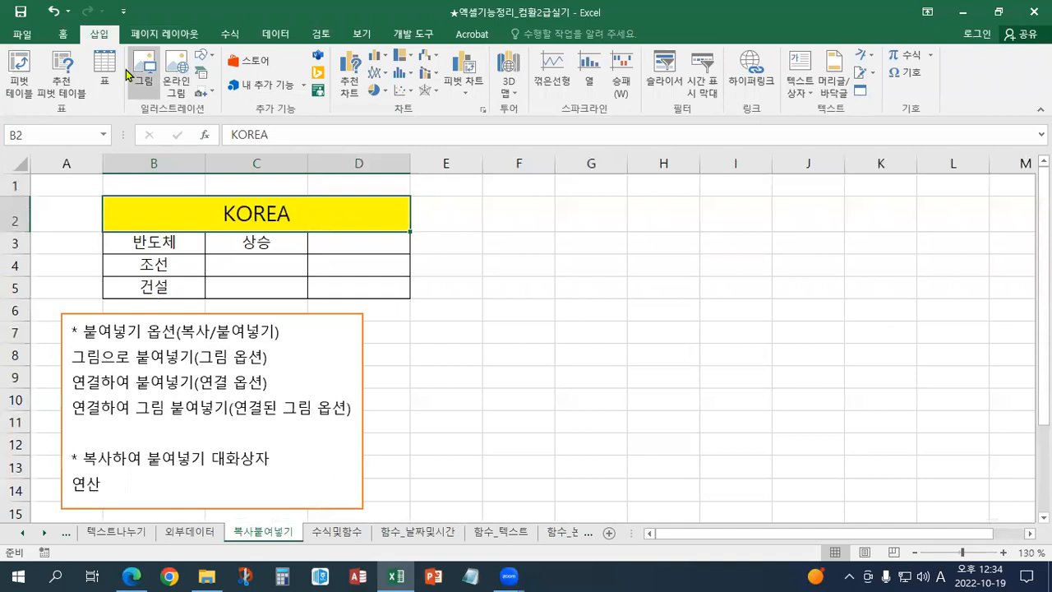
left_click(64, 36)
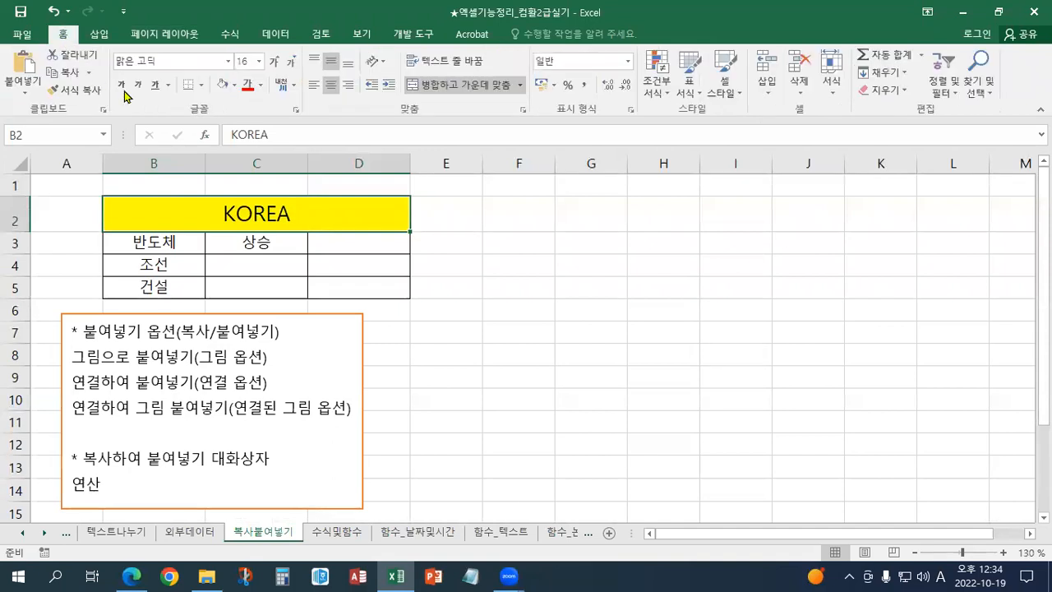
left_click(222, 85)
left_click_drag(216, 213, 222, 290)
left_click(466, 308)
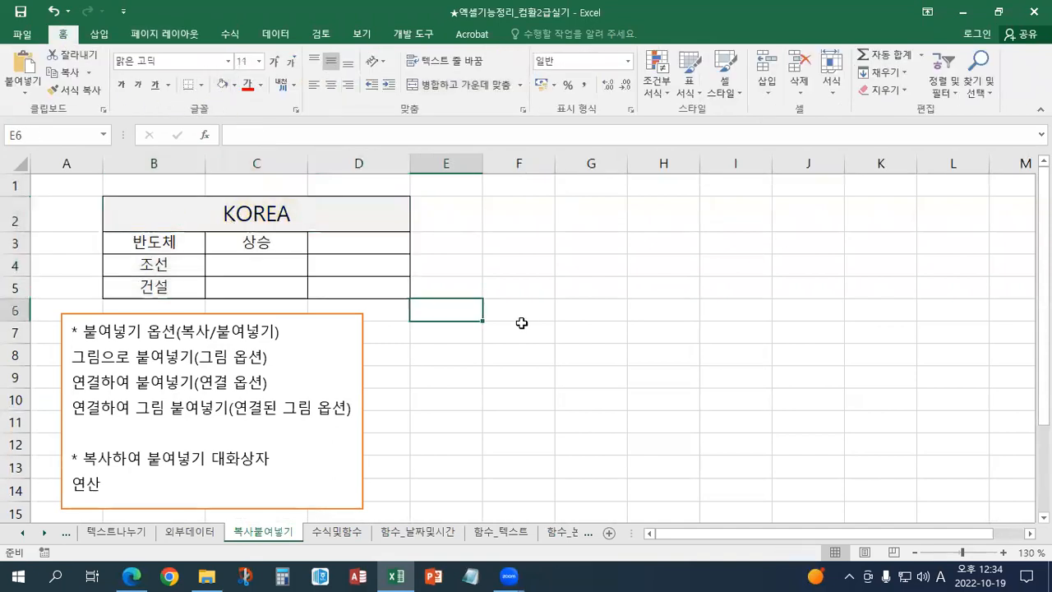
left_click_drag(178, 223, 295, 282)
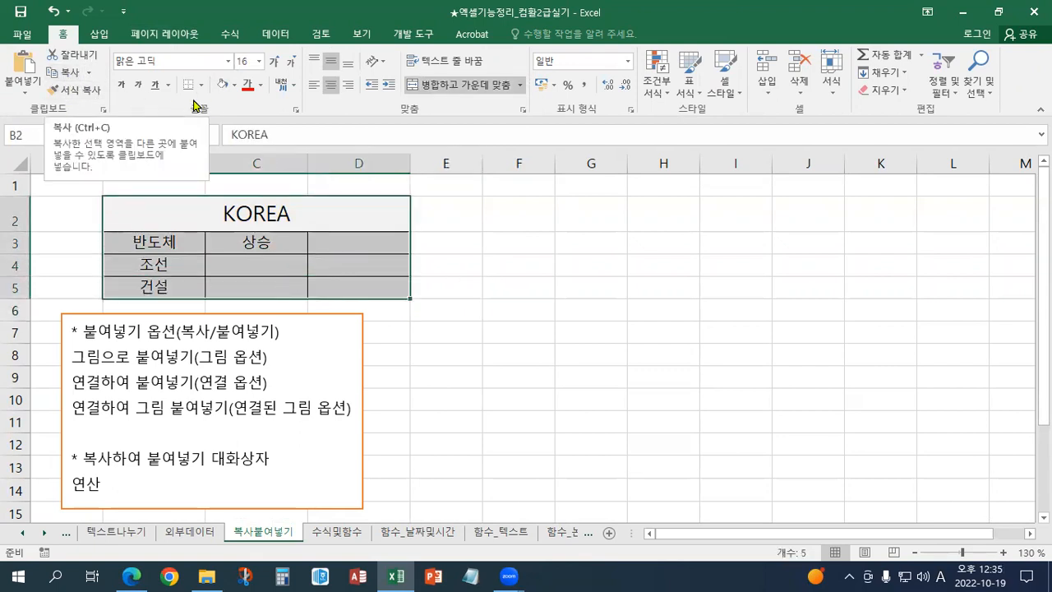
left_click(52, 11)
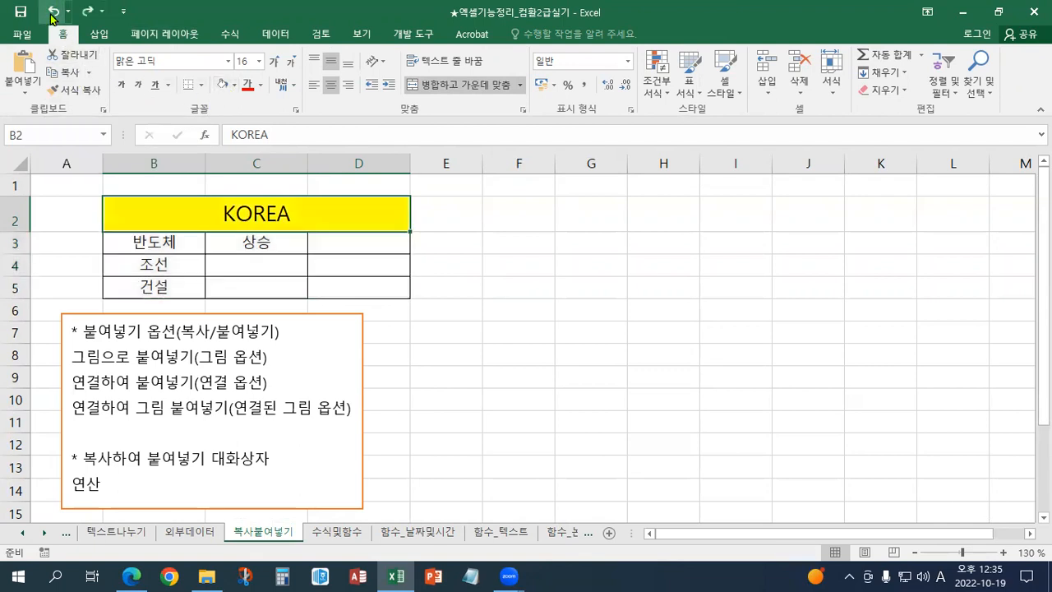
Copy the KOREA table in B2:D5 and paste it at cell F7.
left_click(223, 258)
left_click_drag(160, 209, 280, 288)
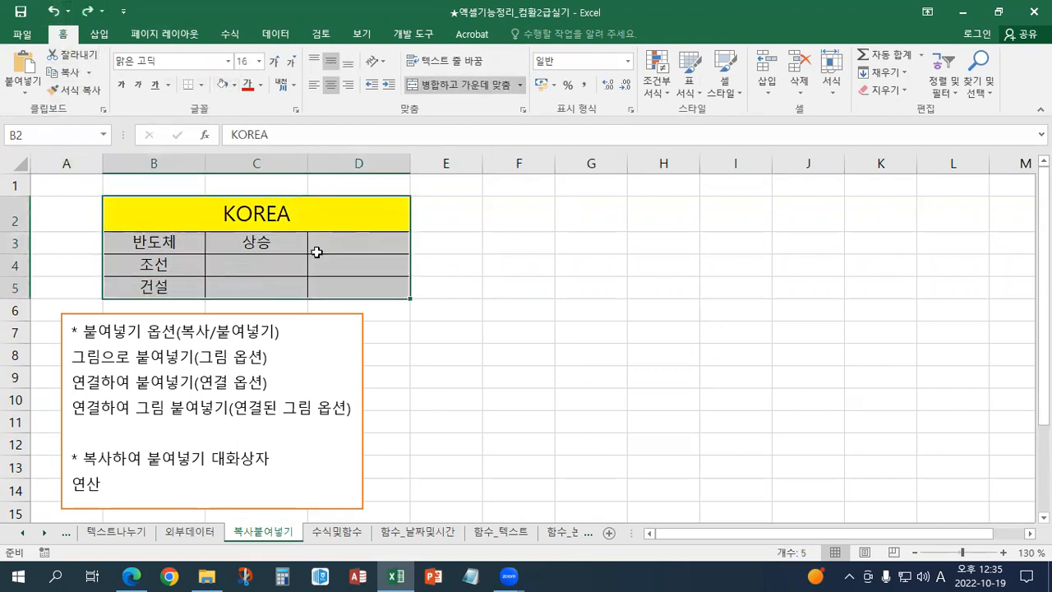
left_click(66, 77)
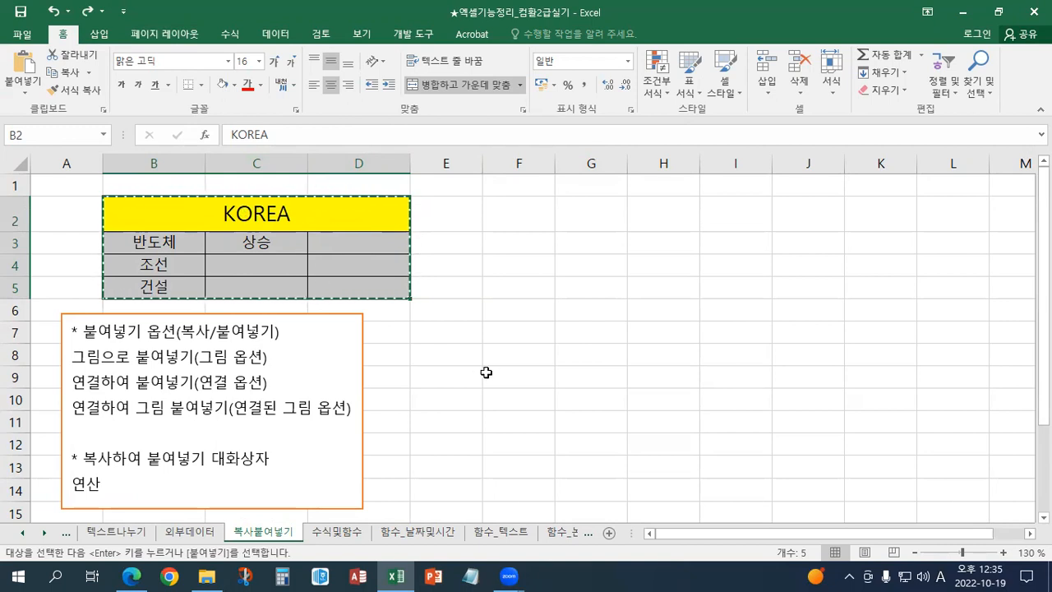
left_click(510, 338)
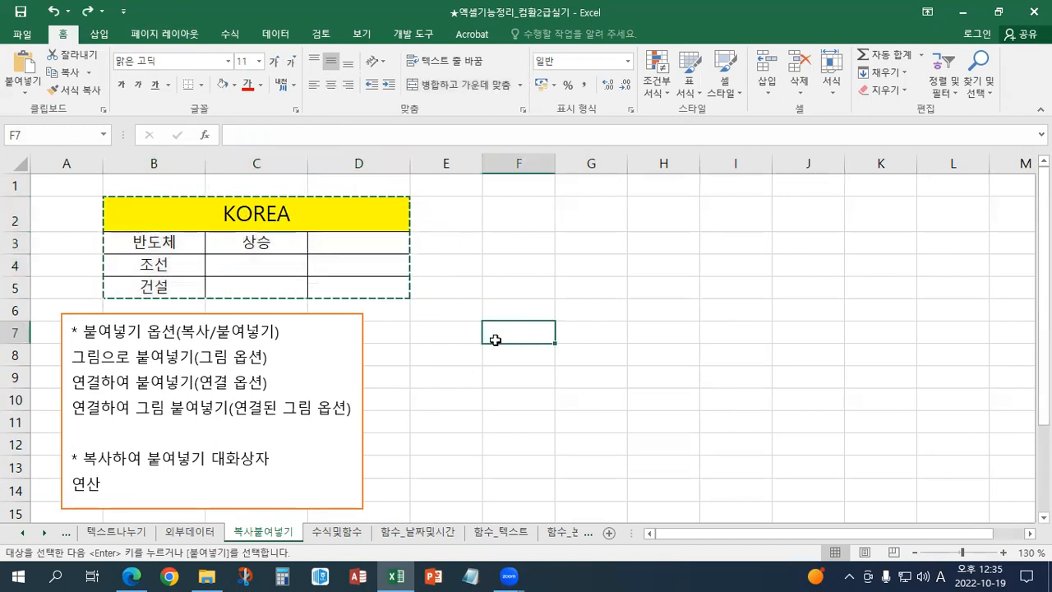
left_click(28, 73)
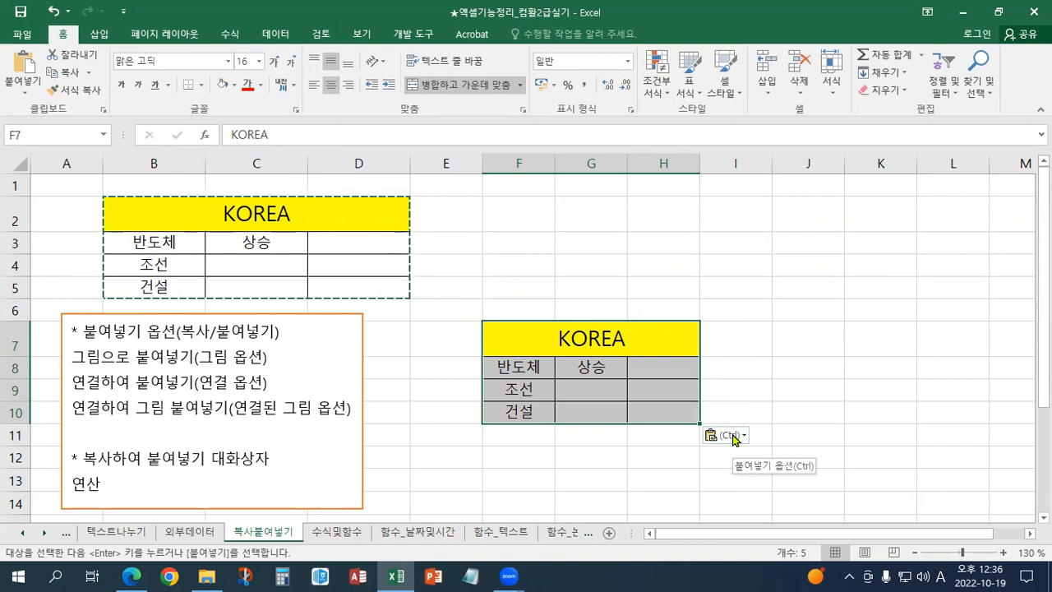
Change the table pasted at F7 to the no-borders paste option.
scroll(735, 440, "down", 1)
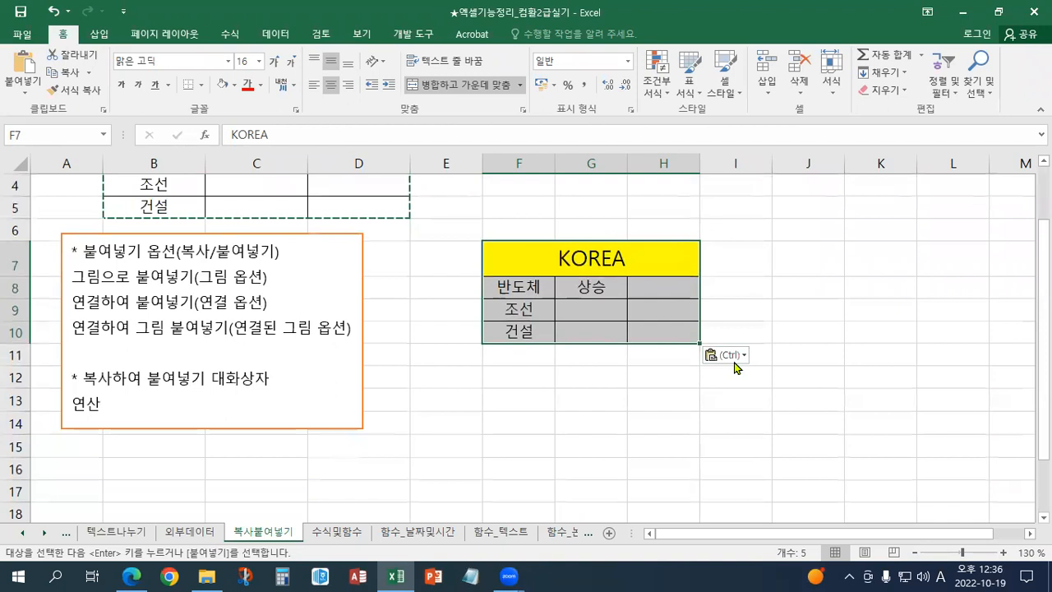
left_click(736, 358)
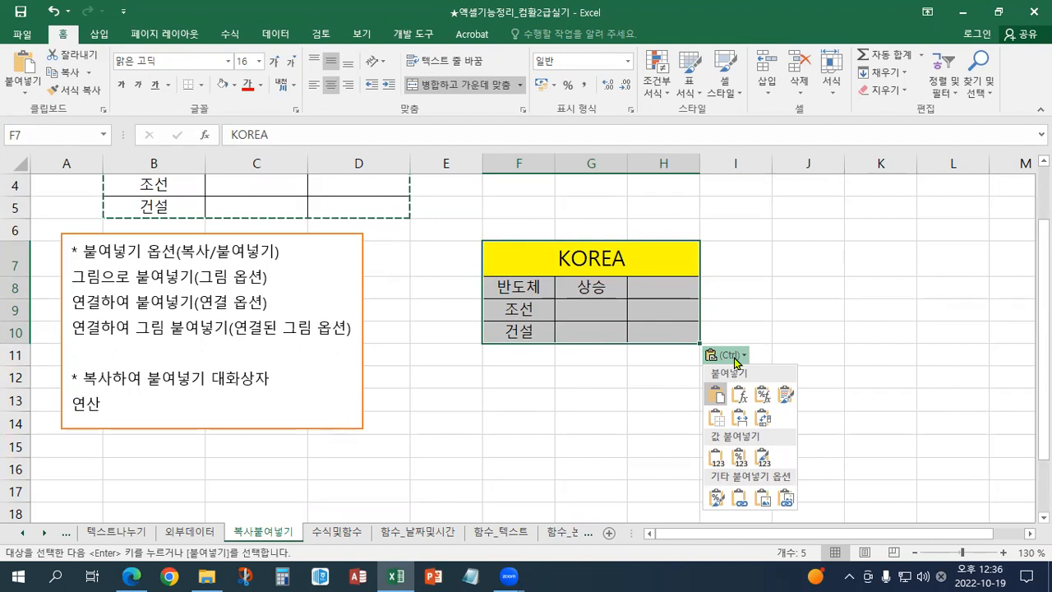
left_click(716, 420)
left_click(592, 401)
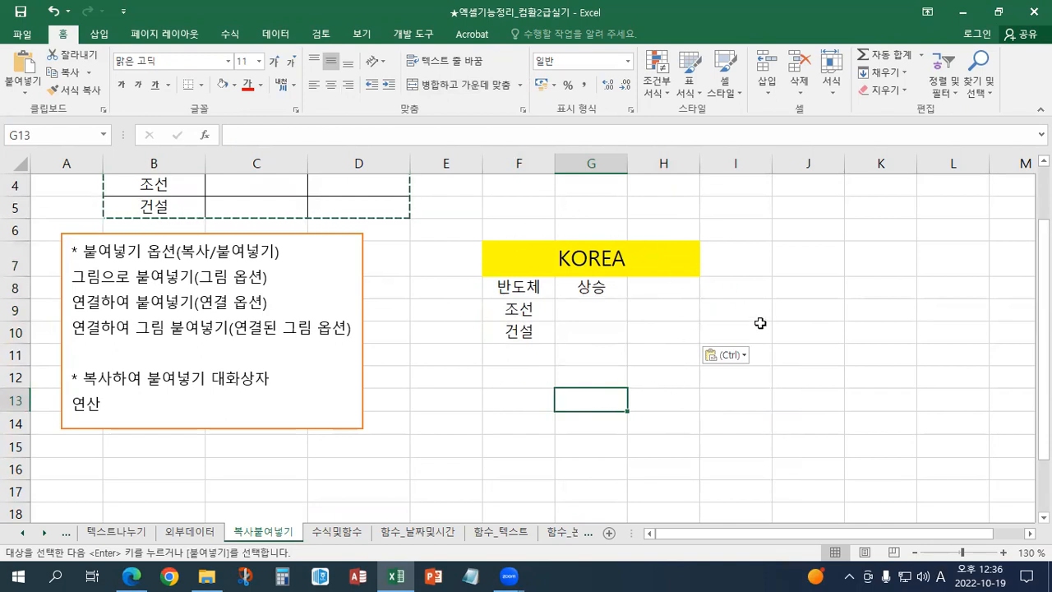
Switch the paste at F7 to keep source column widths, and after that to the transposed layout.
left_click(726, 358)
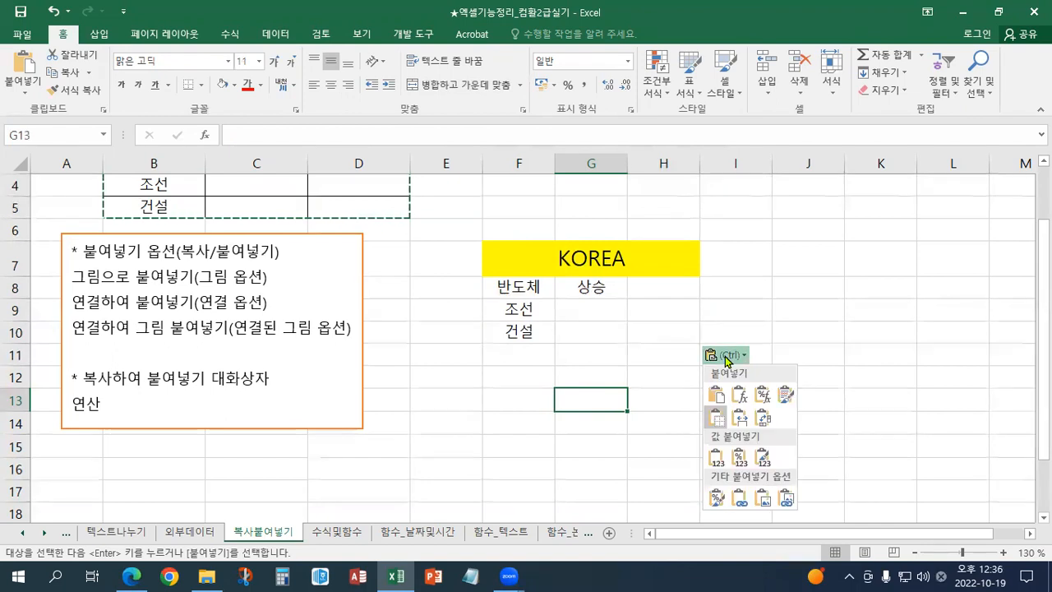
left_click(739, 420)
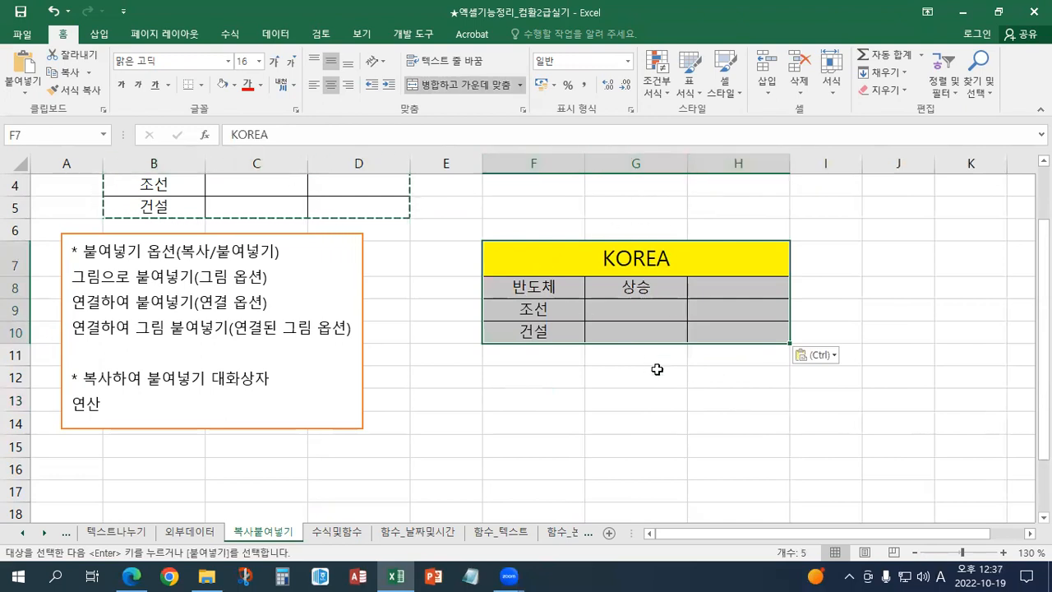
left_click(829, 359)
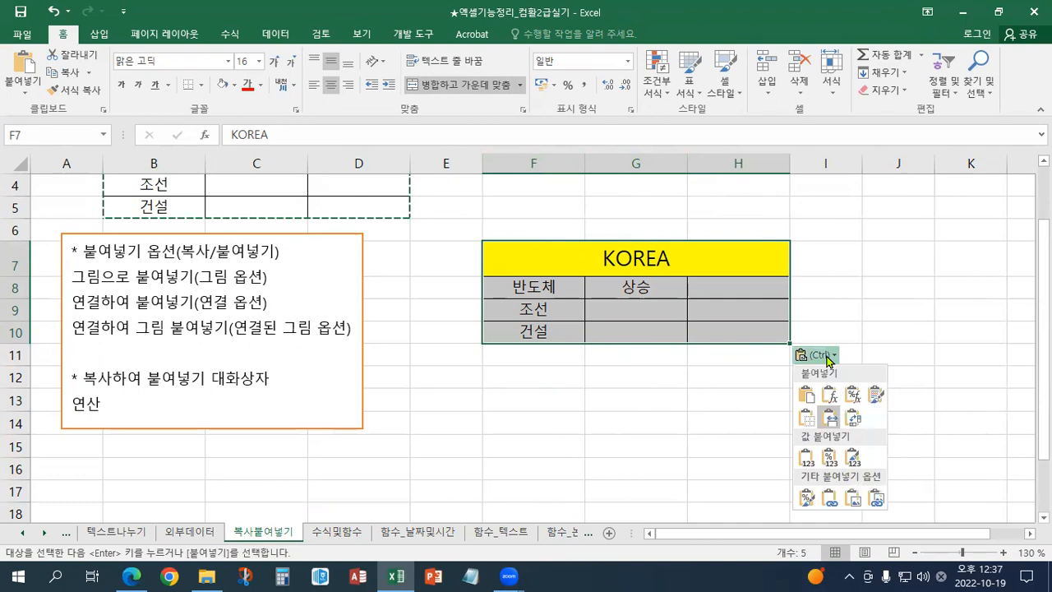
left_click(856, 422)
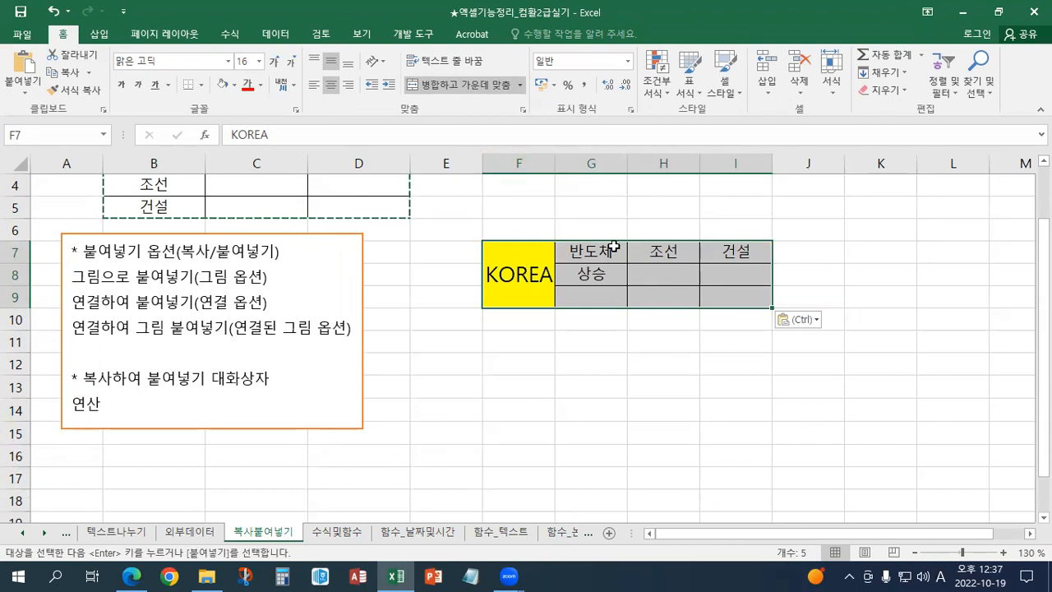
Switch the paste at F7 to values only and select an empty cell below the result.
left_click(804, 320)
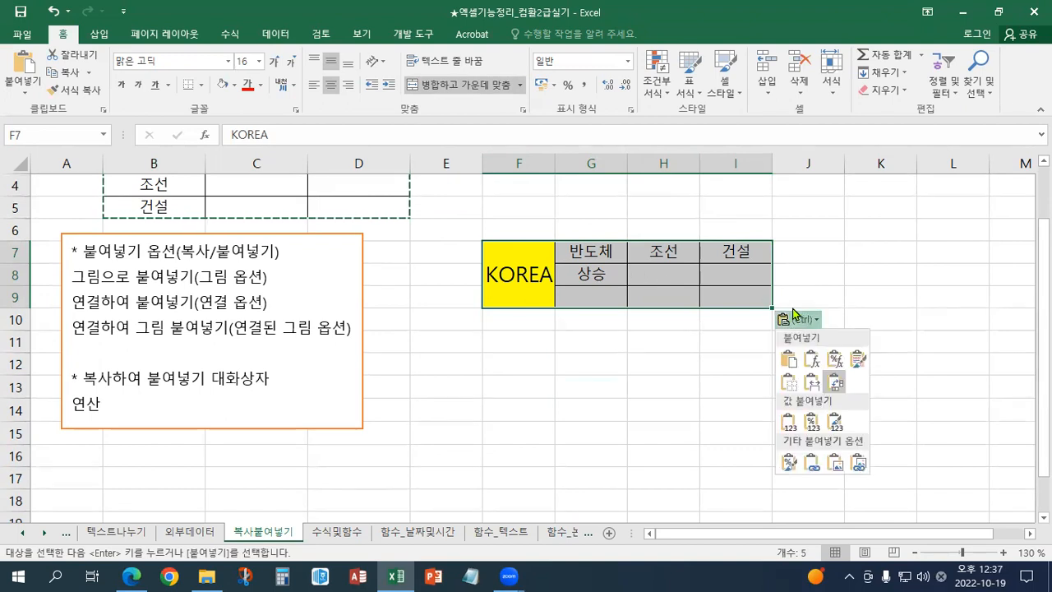
left_click(787, 424)
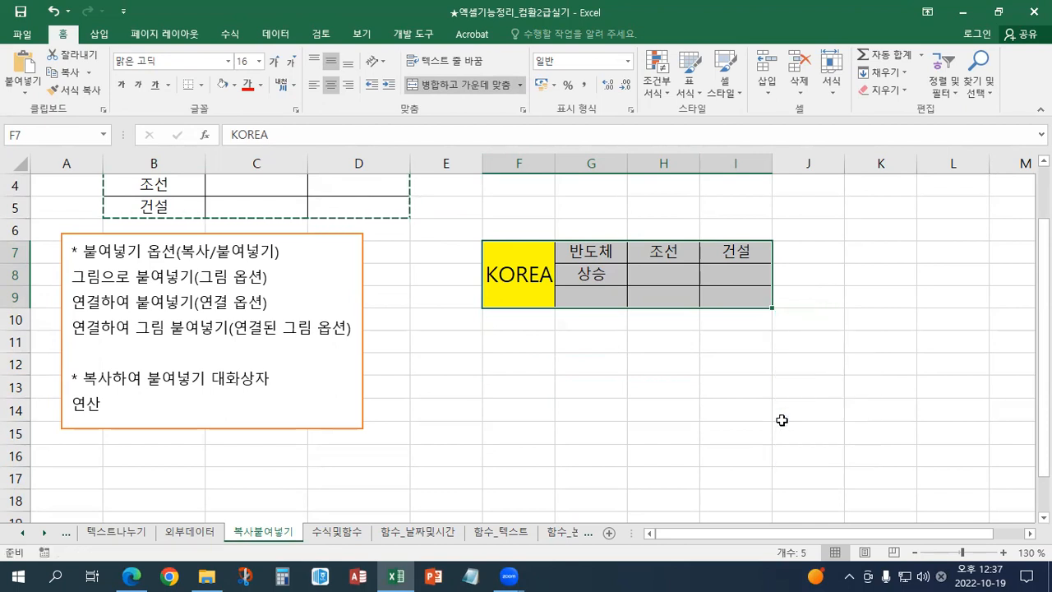
left_click(661, 413)
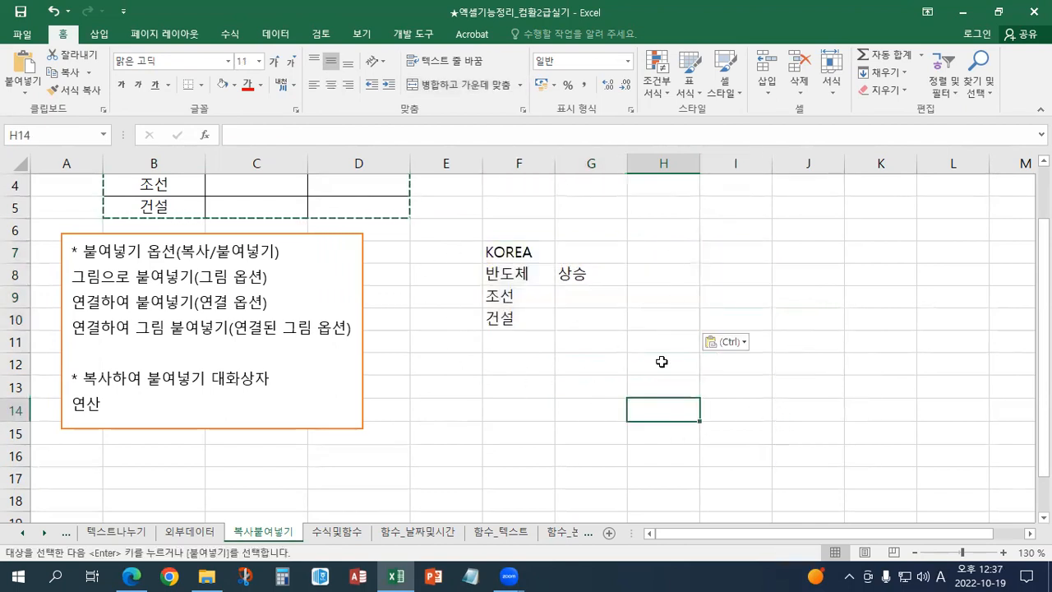
Switch the paste at F7 to formatting only and reopen its paste options.
left_click(727, 342)
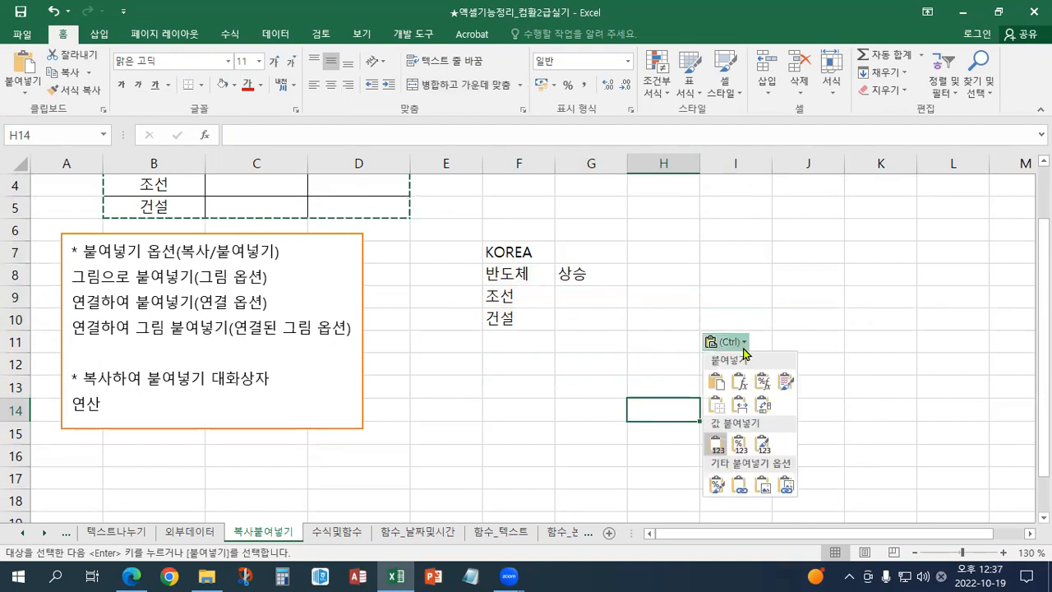
left_click(714, 487)
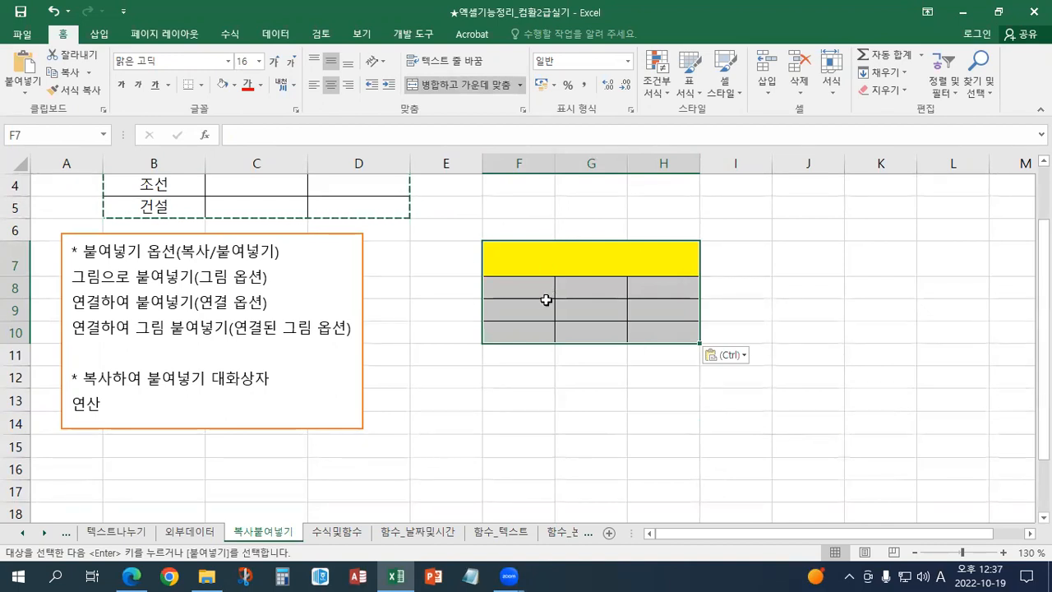
left_click(733, 354)
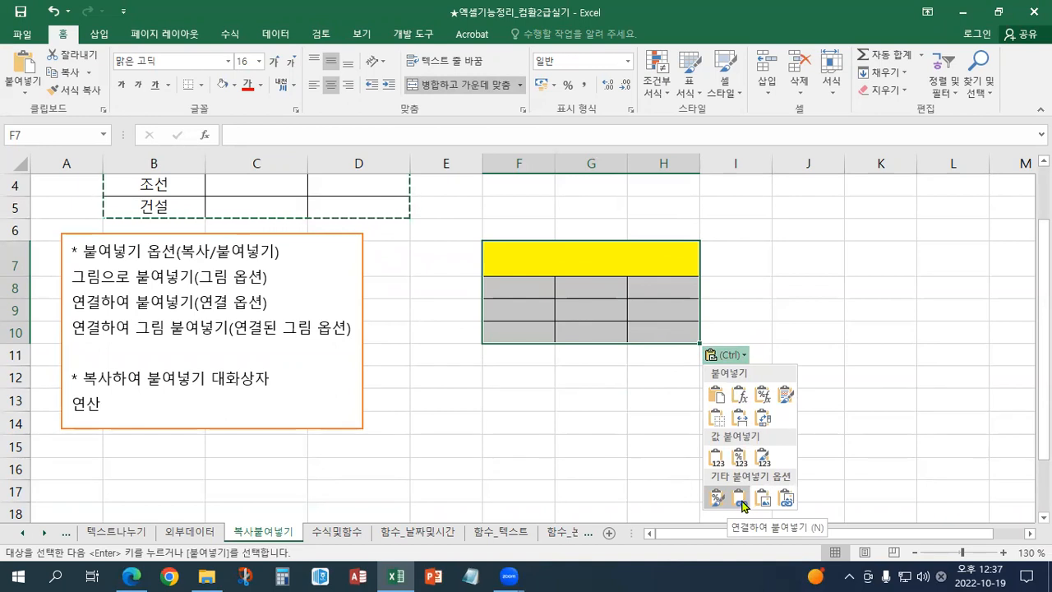
Paste the copied KOREA table at cell F12 and change it to a linked paste (연결하여 붙여넣기).
scroll(637, 282, "down", 2)
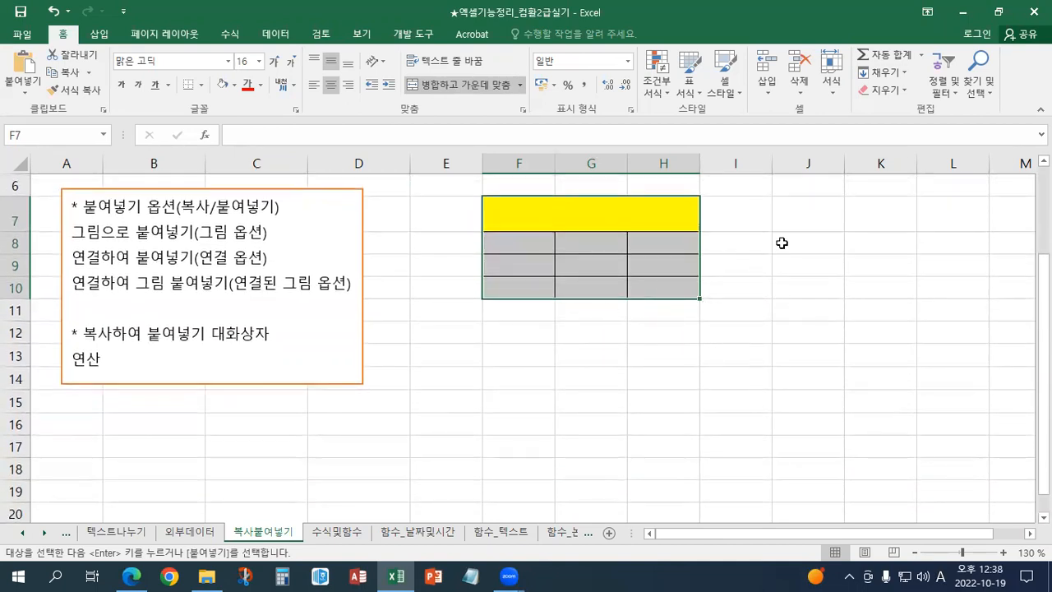
right_click(512, 332)
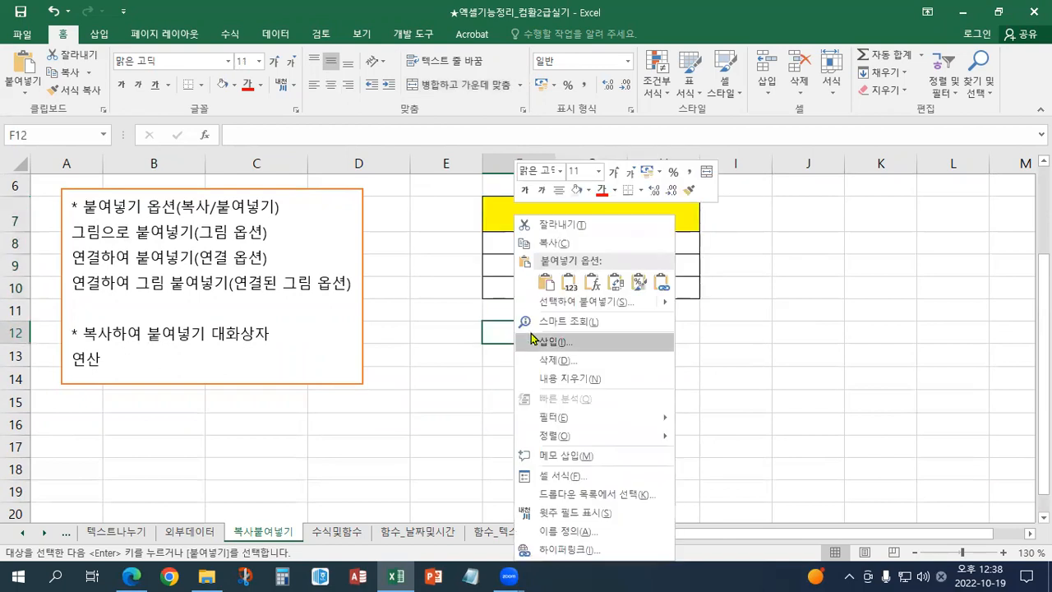
left_click(552, 279)
left_click(739, 440)
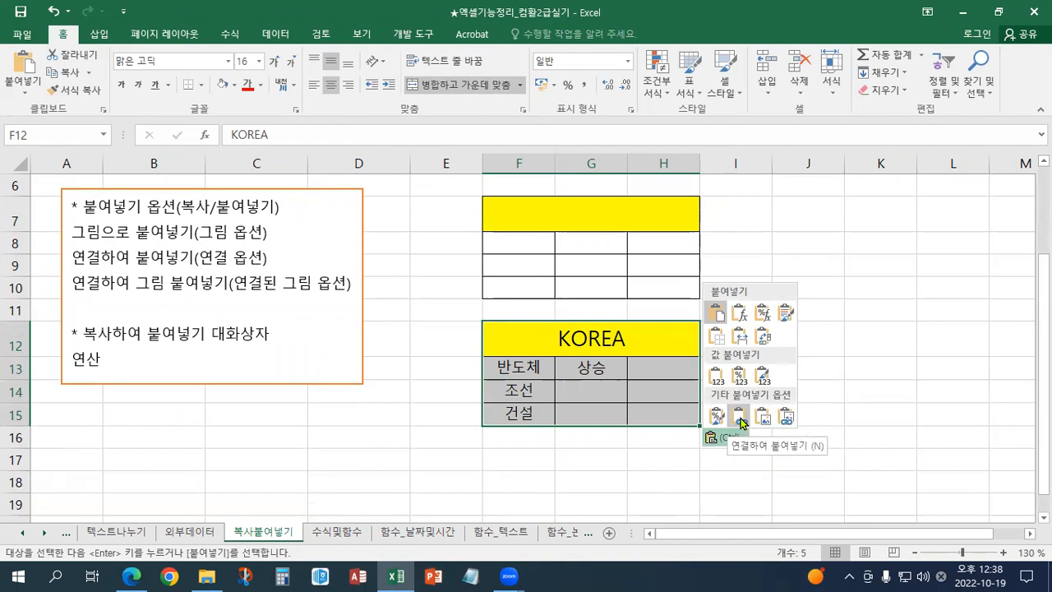
left_click(740, 420)
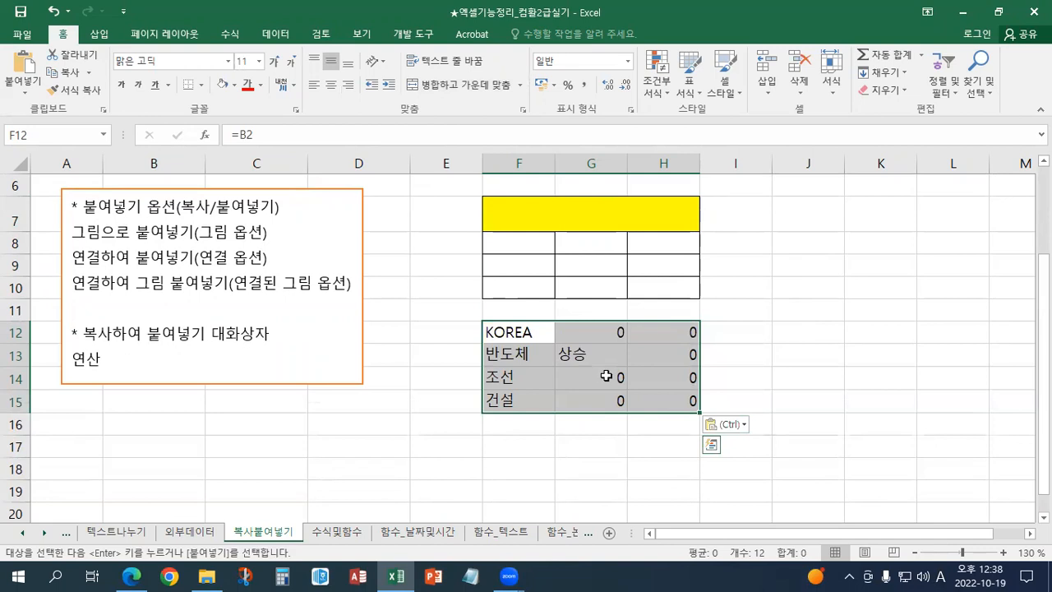
Compare the linked table at F12 with the source table and inspect the formula in cell G14.
scroll(606, 375, "up", 2)
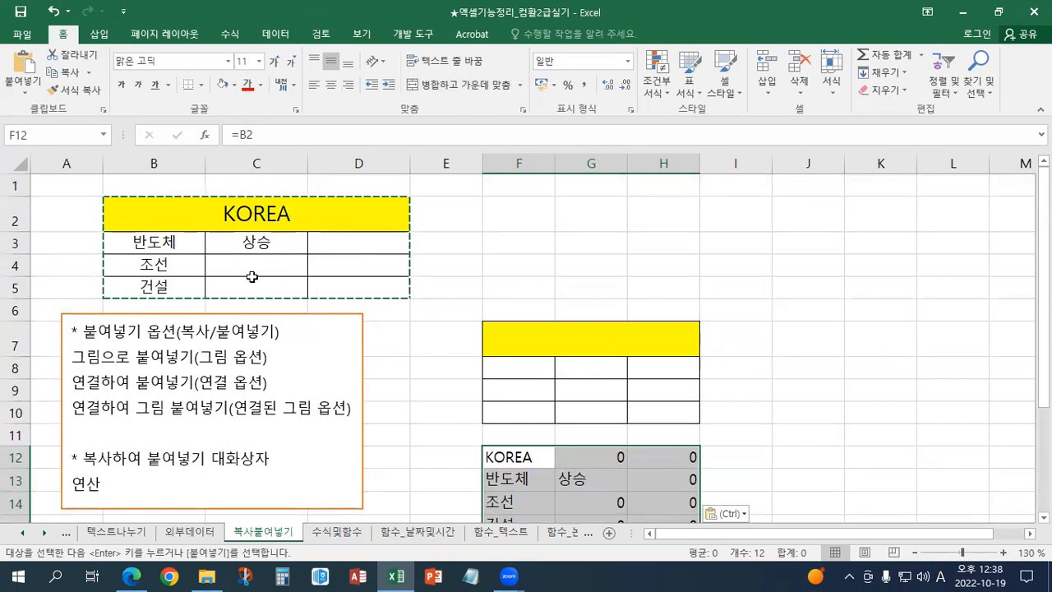
scroll(477, 429, "down", 1)
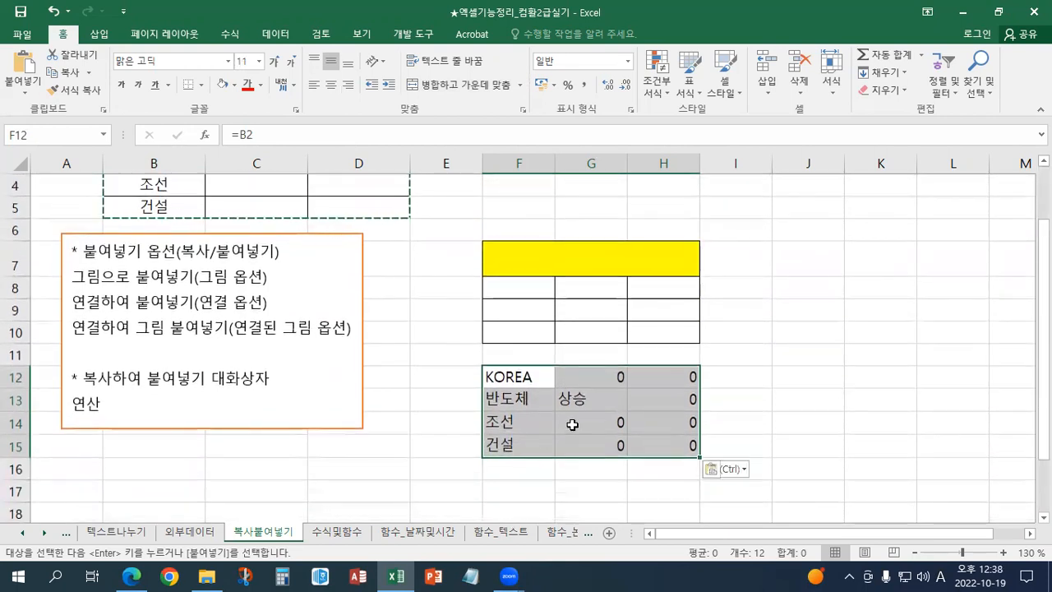
left_click(567, 423)
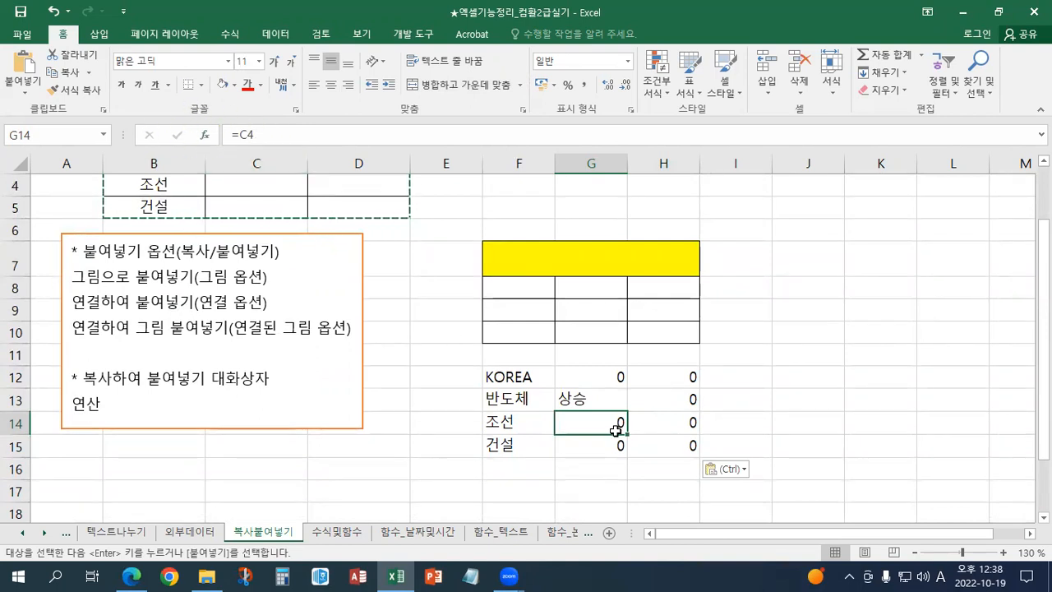
Change the linked paste at F12 to a picture (그림) and switch it to a linked picture (연결된 그림).
scroll(327, 280, "up", 1)
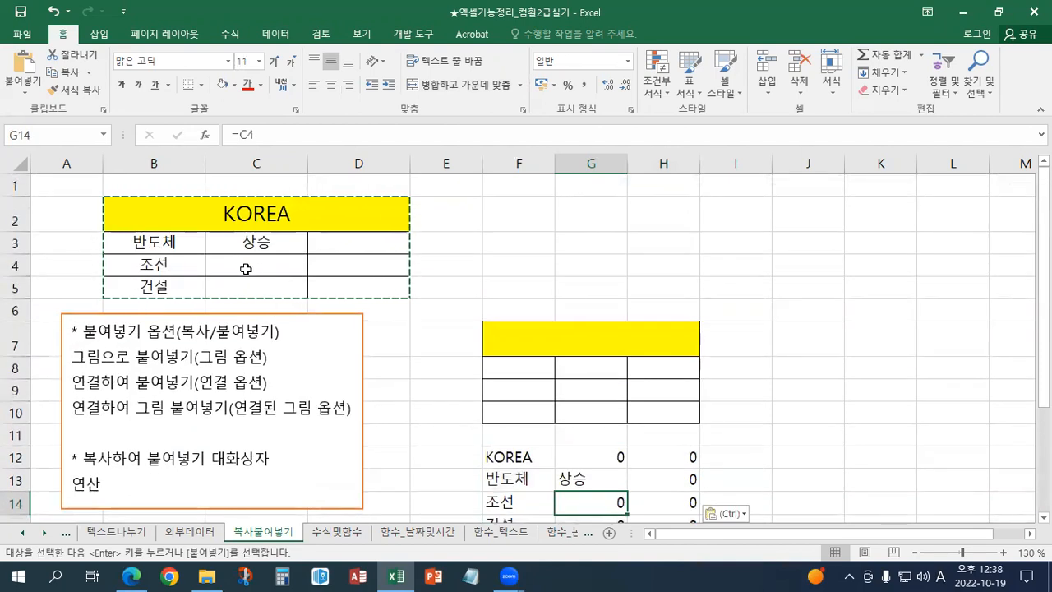
scroll(378, 302, "down", 1)
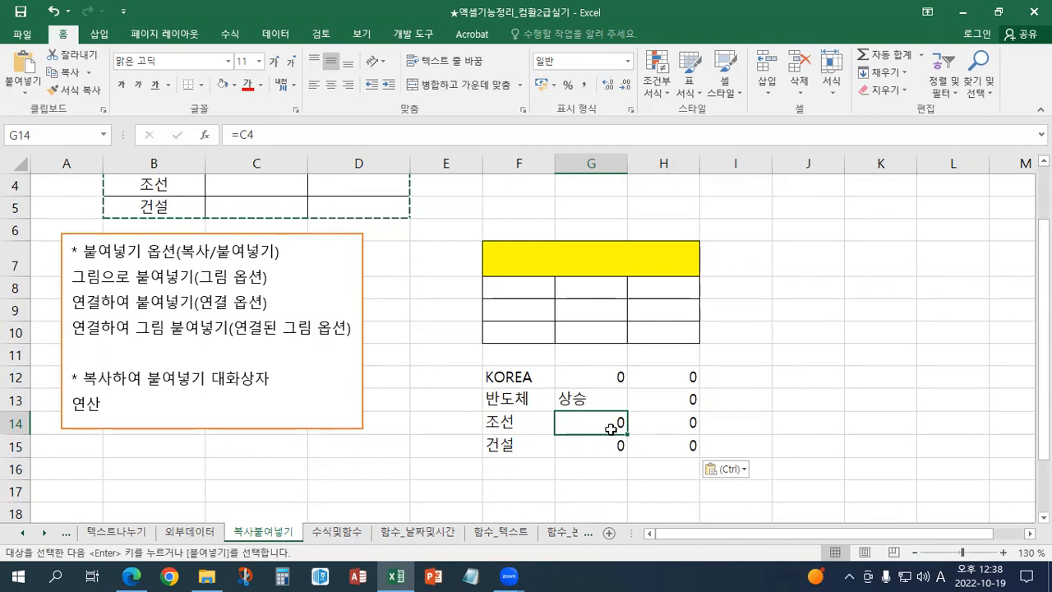
scroll(609, 432, "up", 2)
scroll(609, 431, "down", 2)
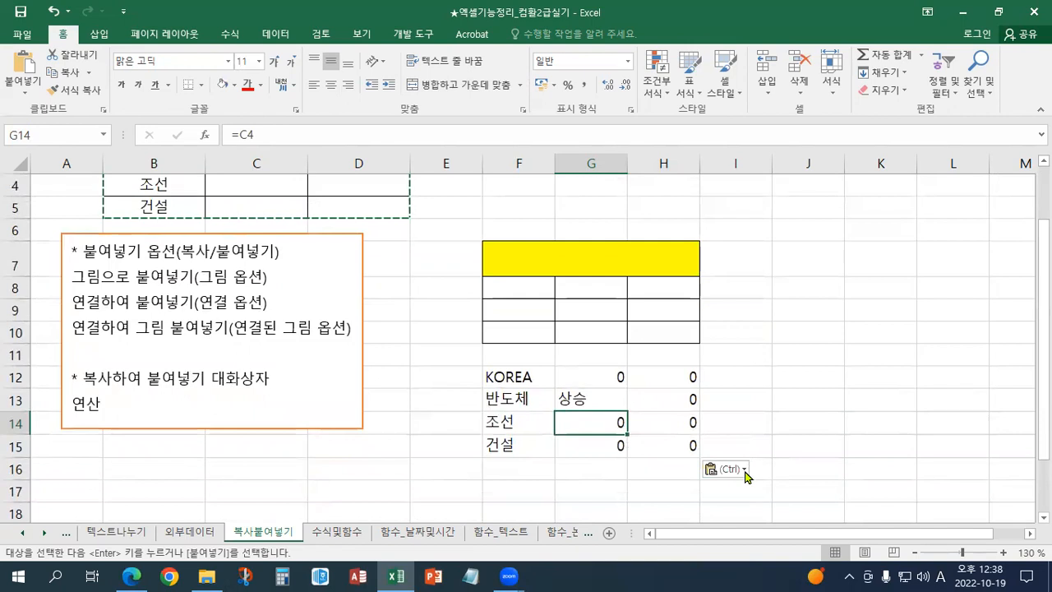
scroll(753, 467, "down", 1)
left_click(728, 403)
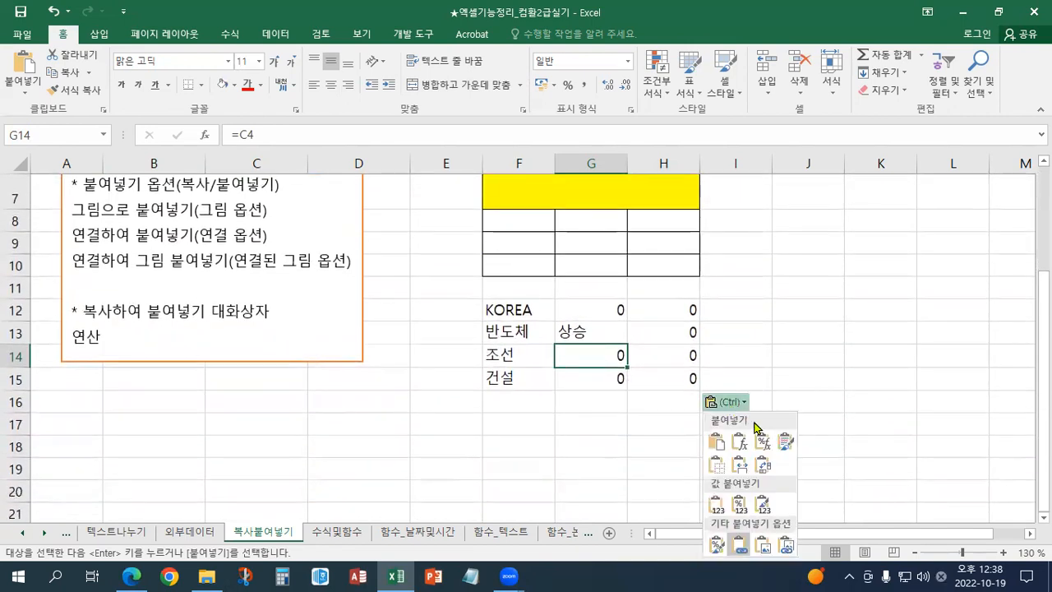
left_click(763, 544)
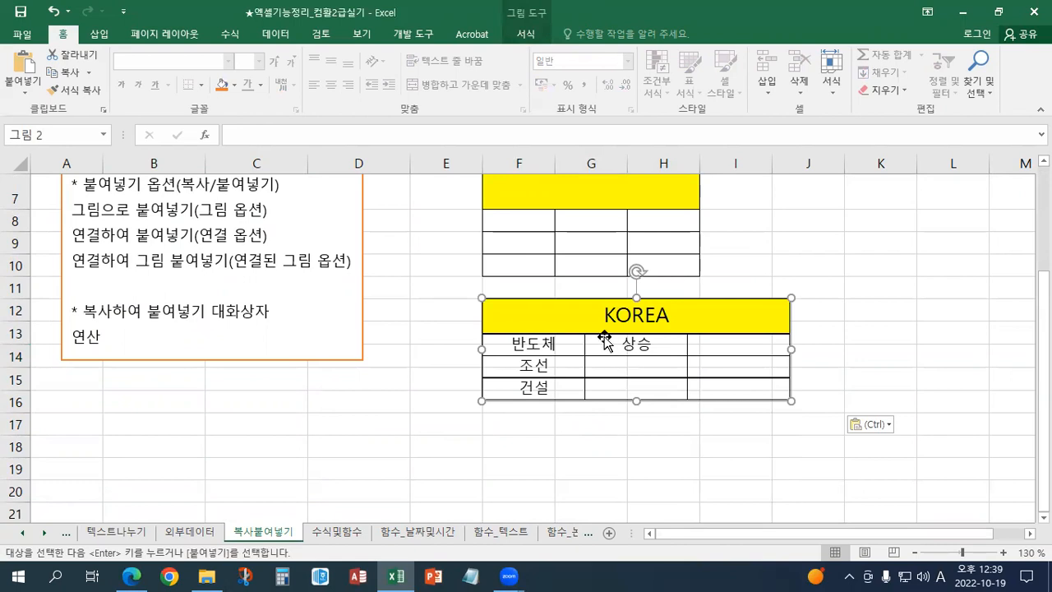
left_click(885, 427)
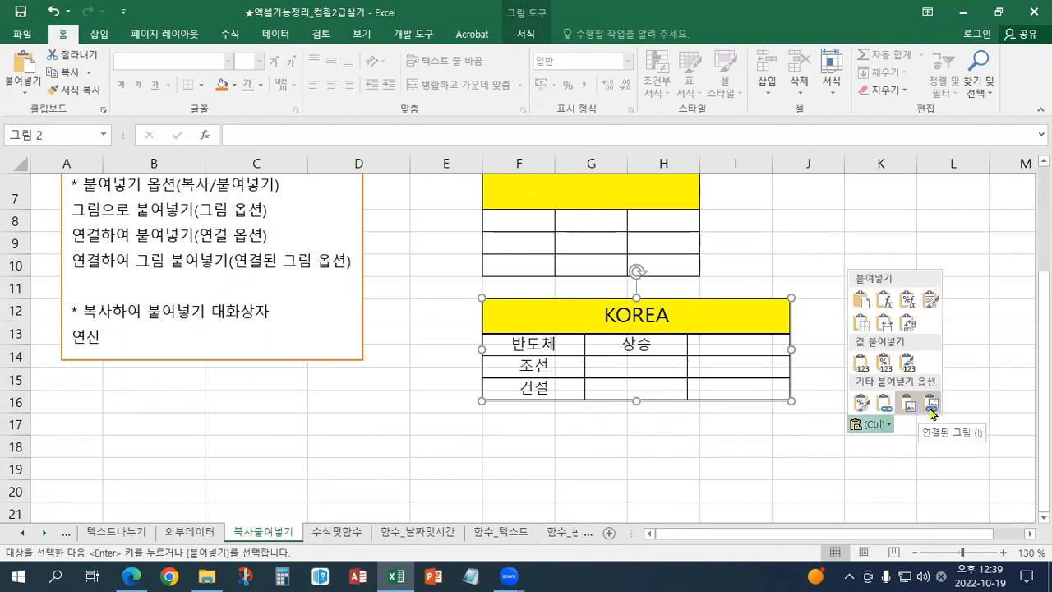
left_click(933, 405)
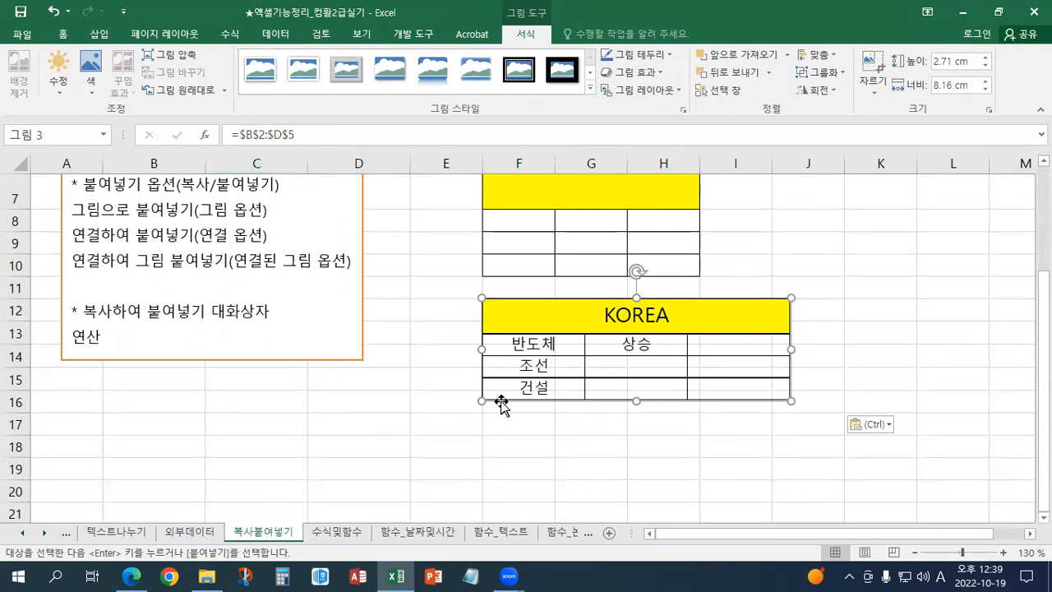
Paste the copied KOREA table as a normal paste at cell J7.
scroll(502, 403, "up", 2)
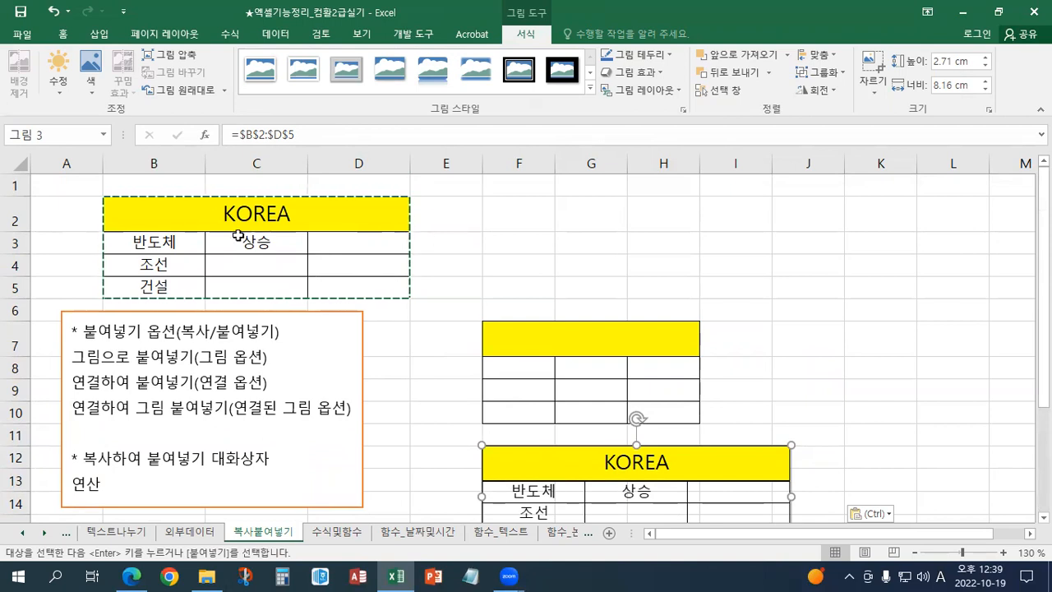
left_click(810, 343)
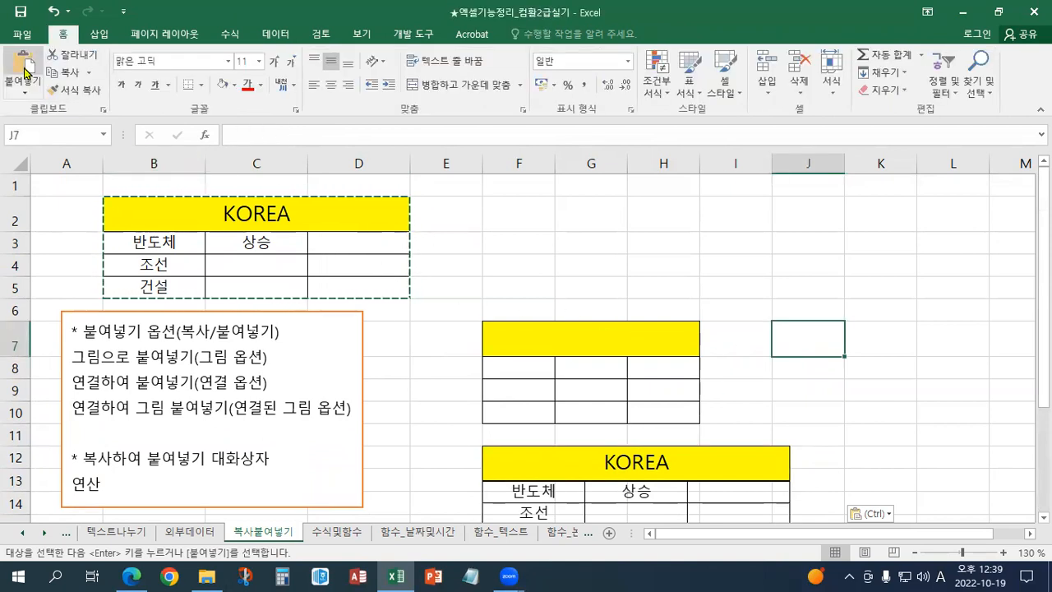
left_click(25, 70)
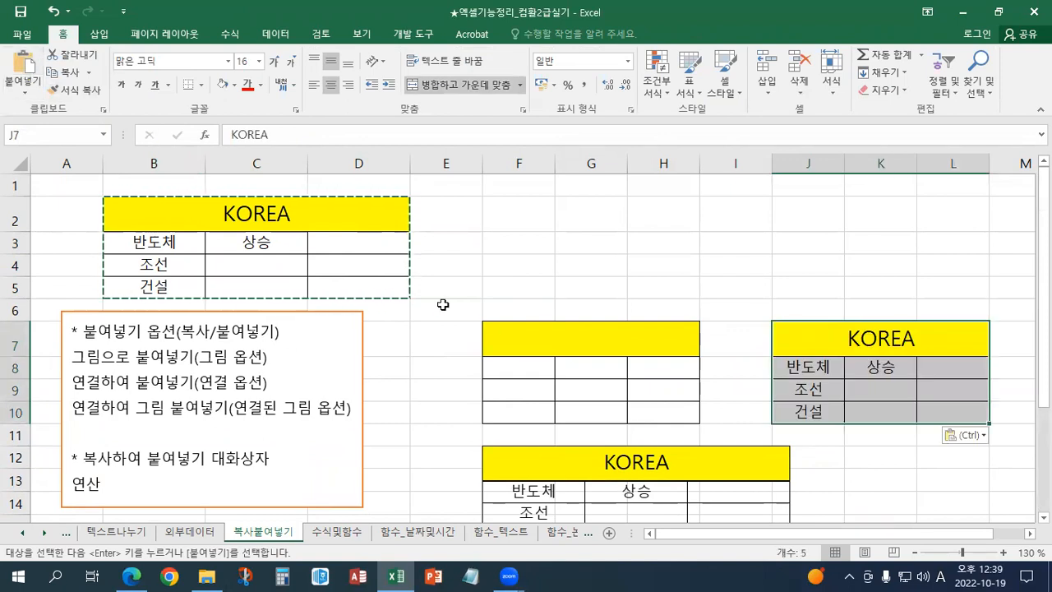
Enter the text DFAGF in cell F6 above the formatting-only table, ending copy mode.
left_click(474, 331)
left_click(522, 306)
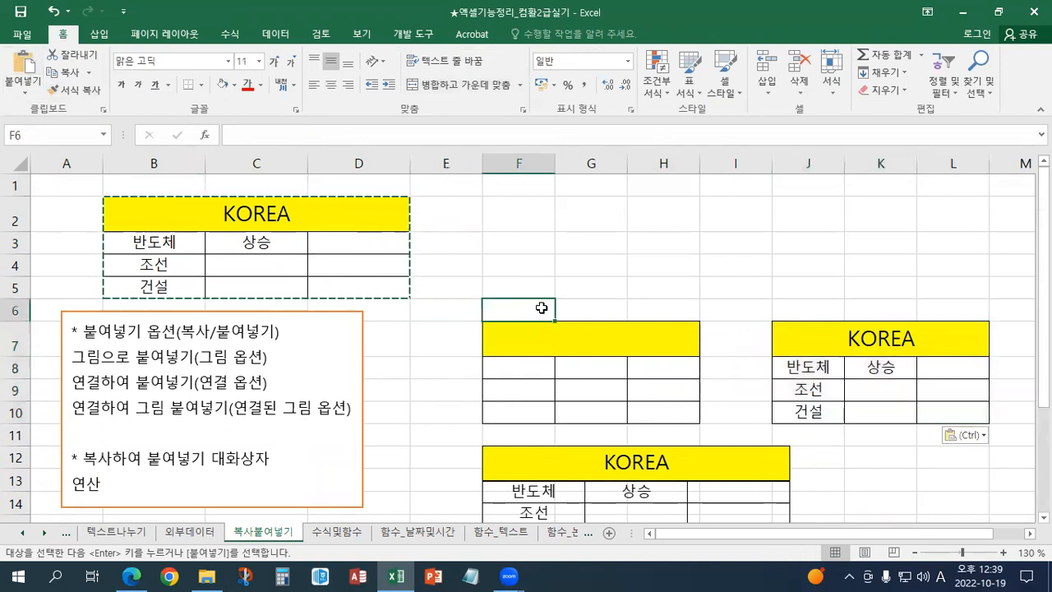
type("DFAGF")
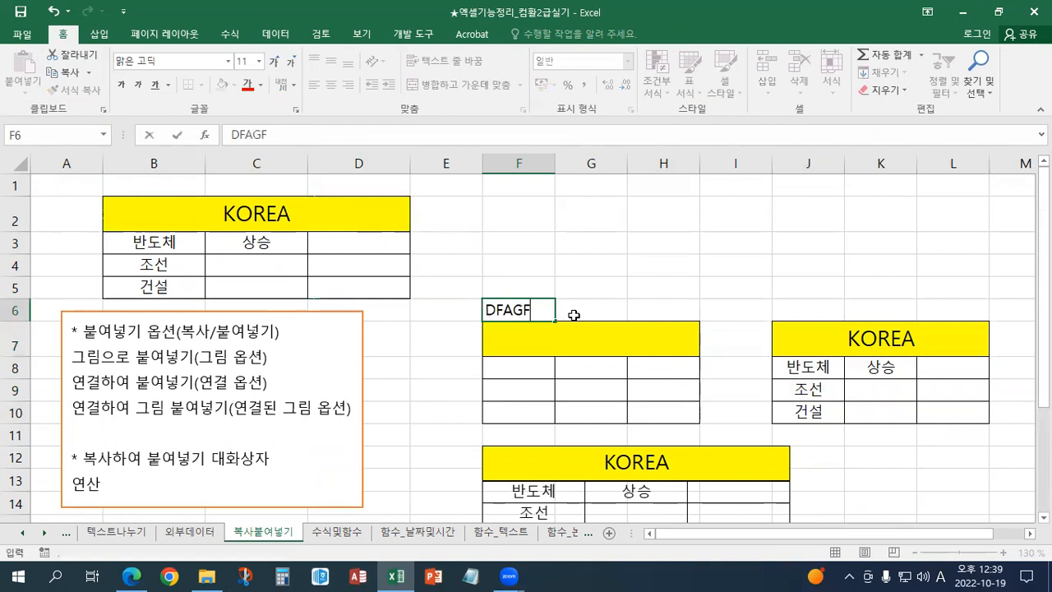
key("Return")
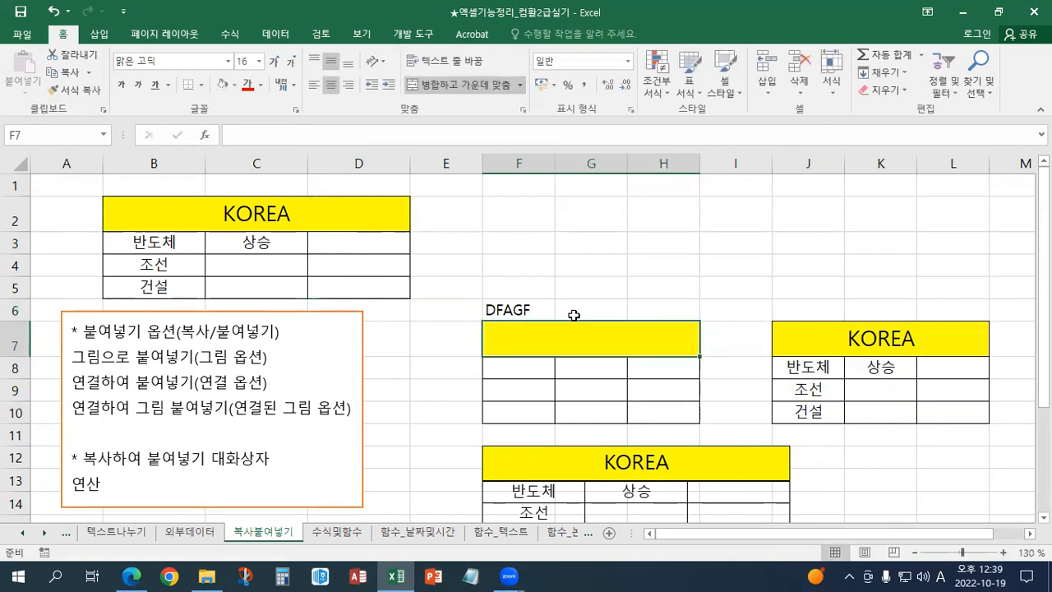
Copy the KOREA table in B2:D5, select cell D3 and cancel copy mode.
left_click_drag(222, 230, 300, 286)
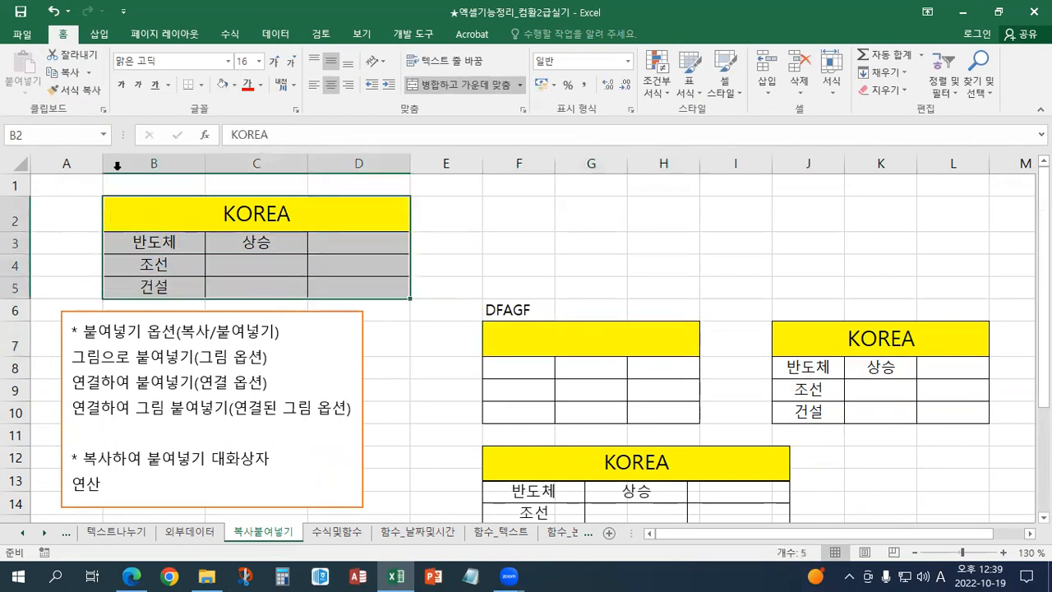
left_click(69, 76)
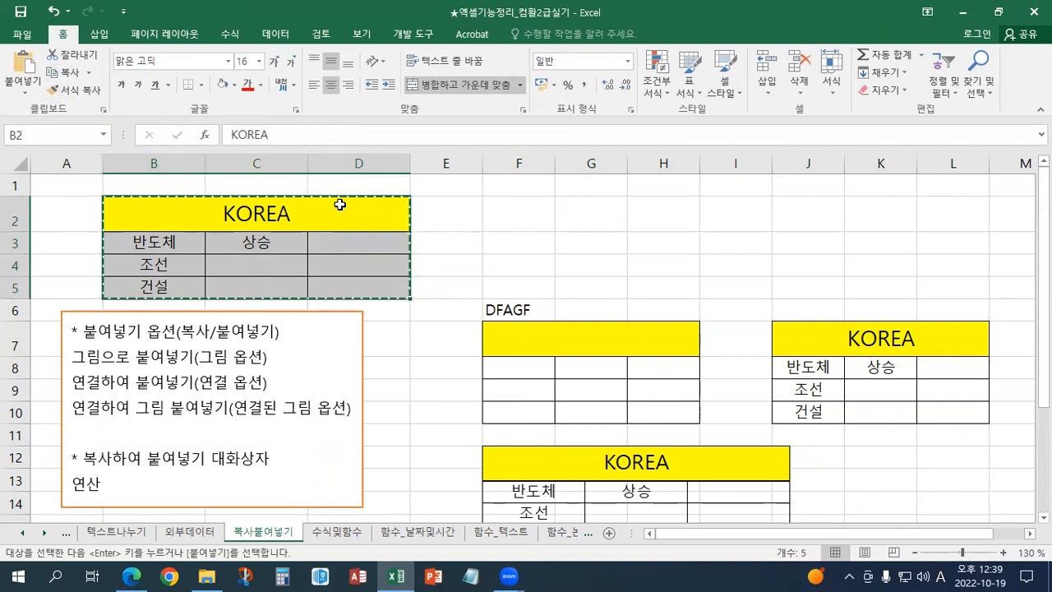
left_click(325, 236)
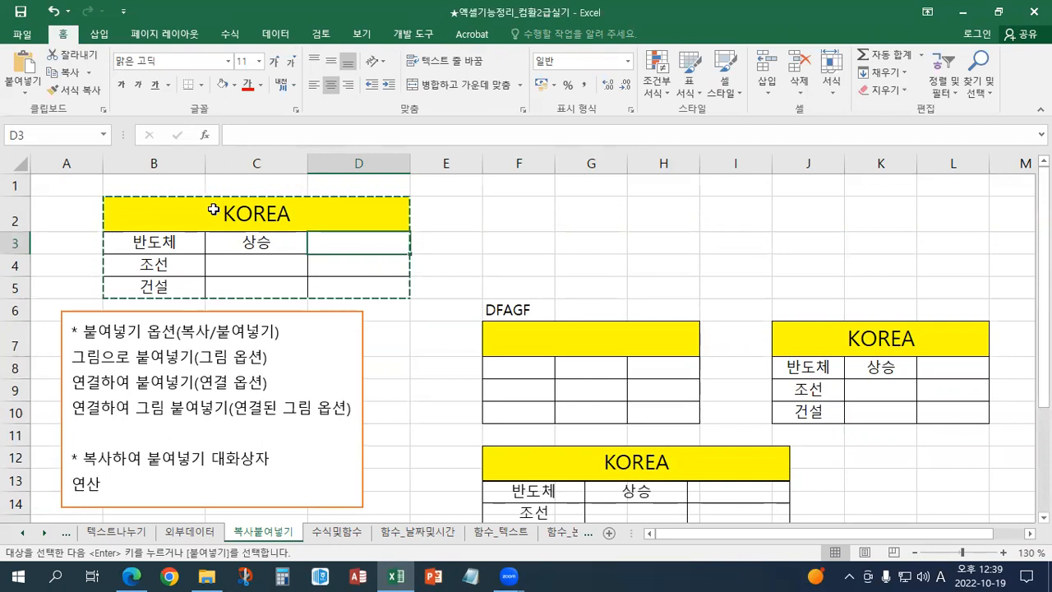
key("Escape")
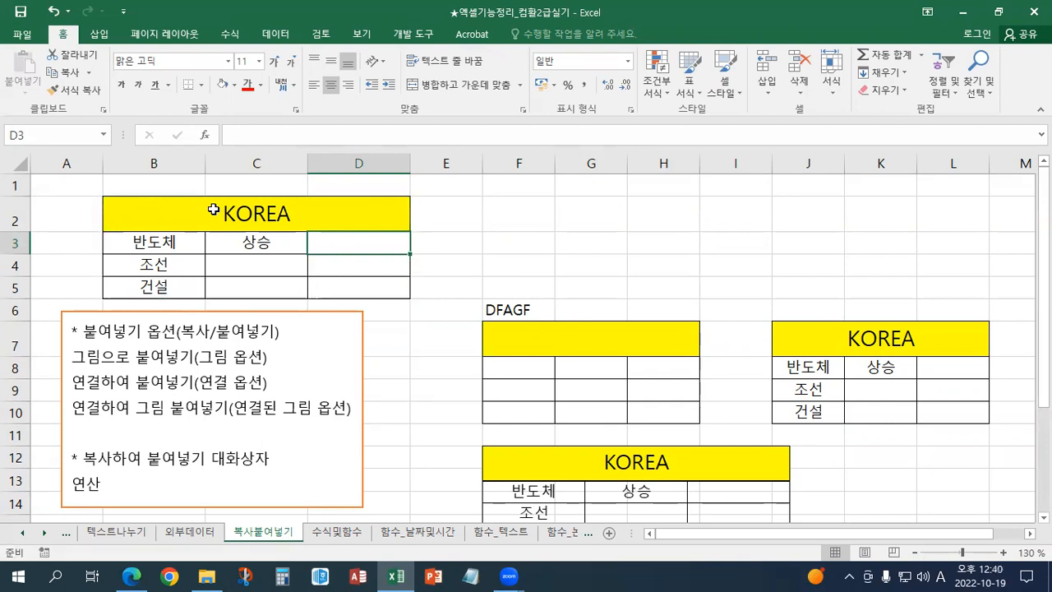
Copy the KOREA table in B2:D5 again and paste it at F2 with the standard paste option (붙여넣기).
left_click_drag(178, 214, 269, 293)
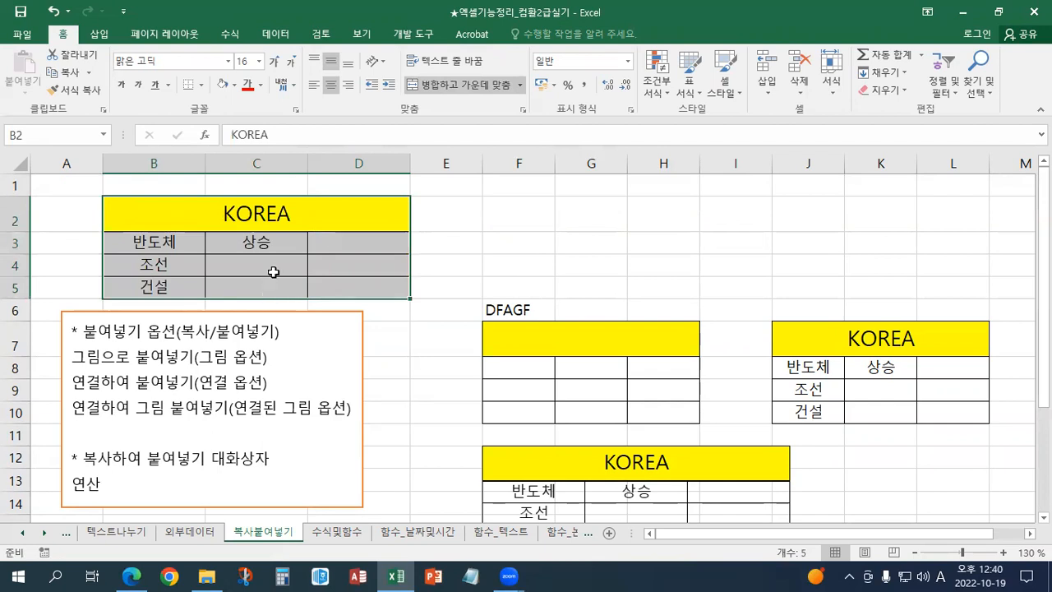
left_click(74, 74)
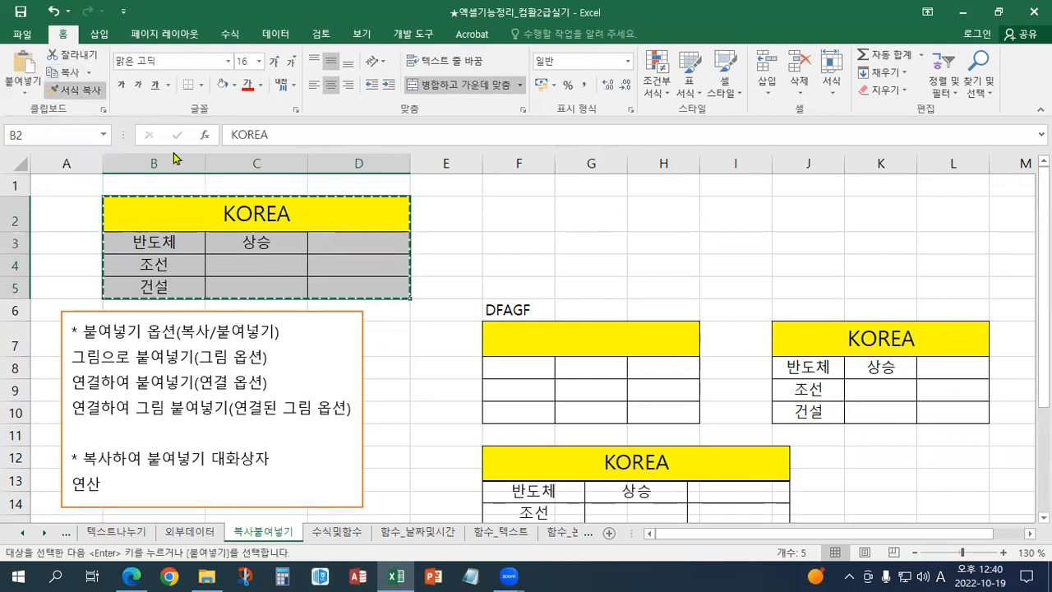
left_click(493, 217)
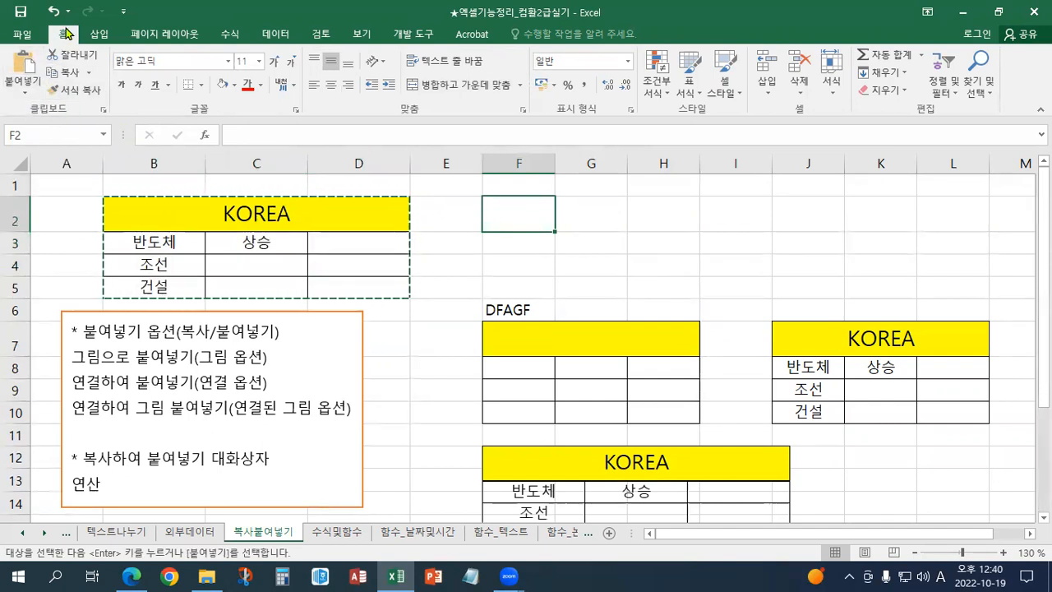
left_click(23, 90)
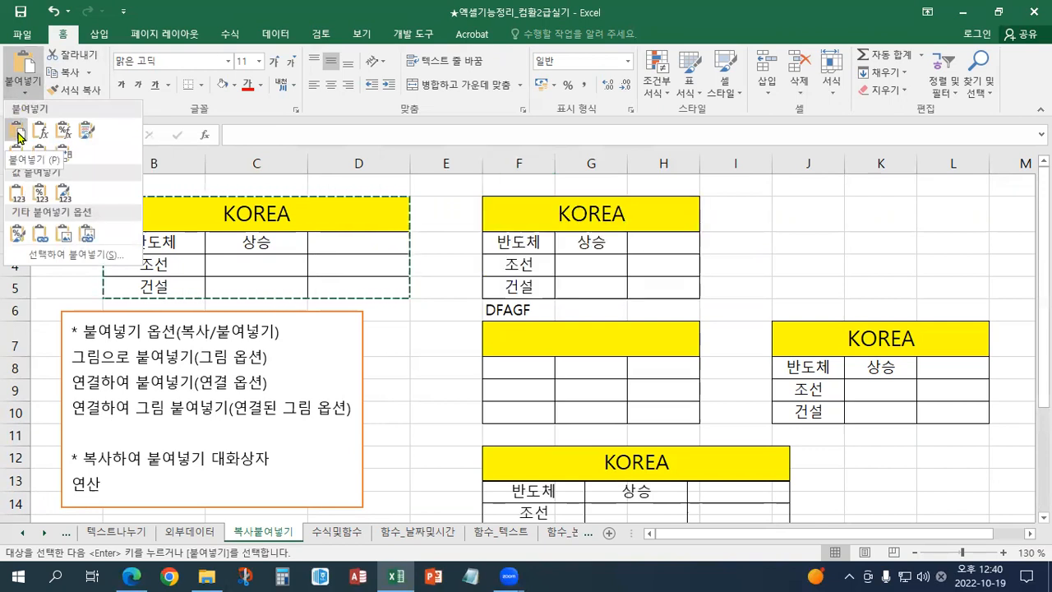
left_click(17, 133)
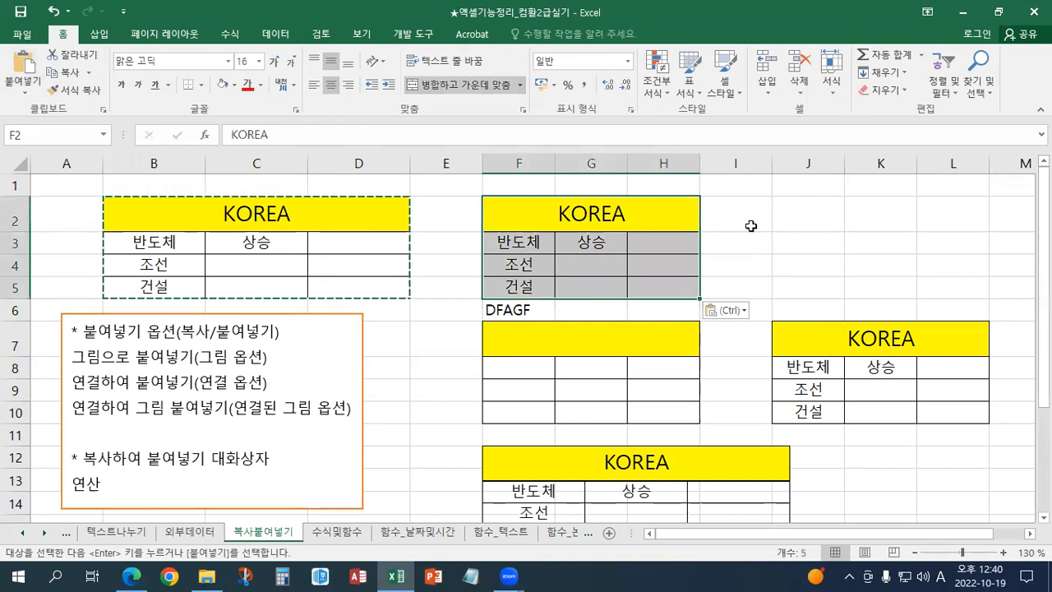
Paste the copied KOREA table at cell J2 without its borders.
left_click(788, 223)
left_click(23, 84)
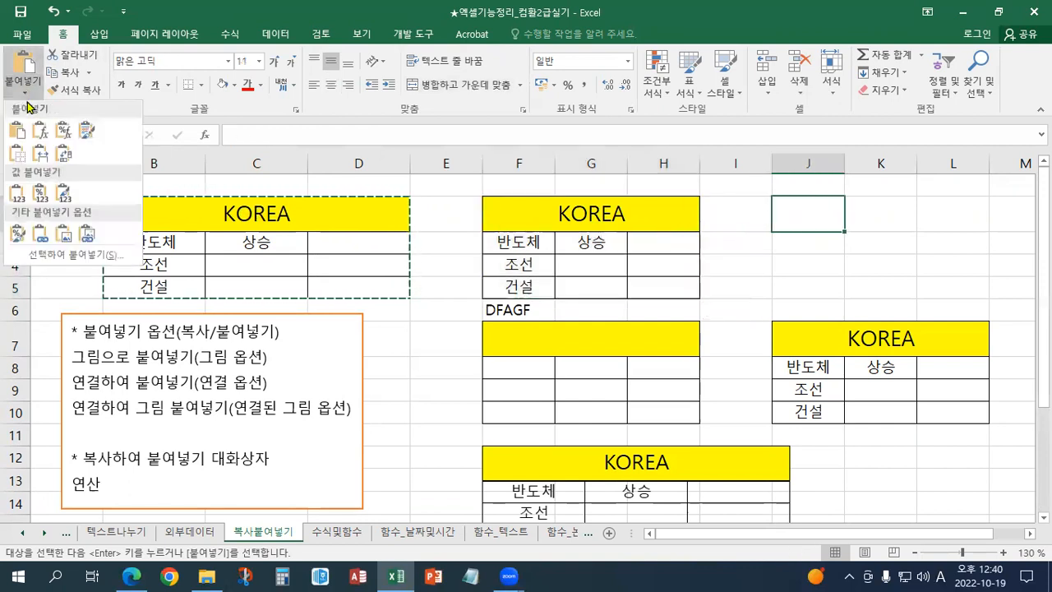
left_click(17, 156)
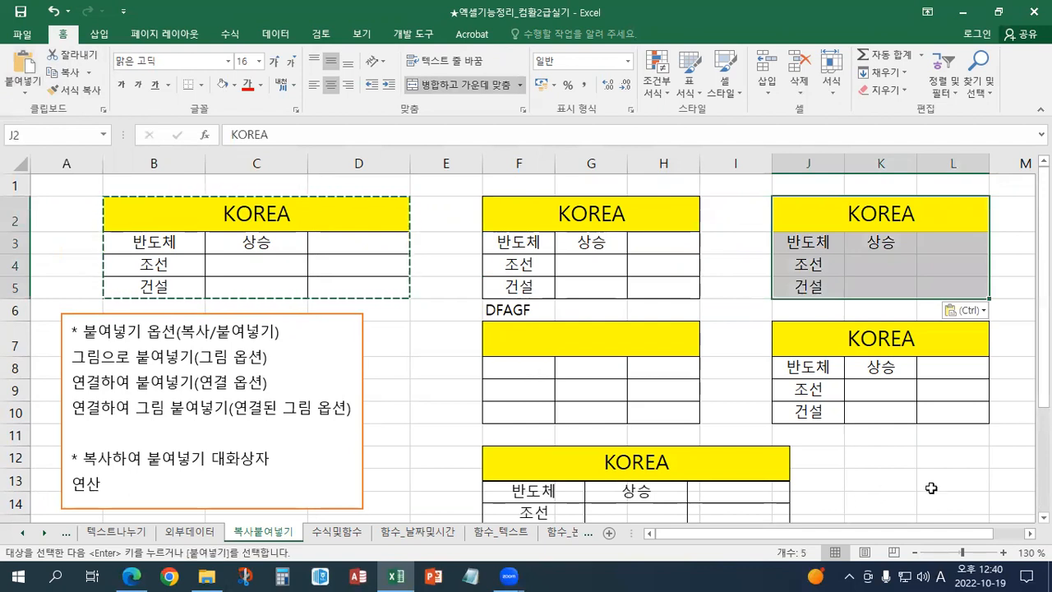
Paste the copied KOREA table at cell N2, keeping the source column widths (원본 열 너비 유지).
left_click(1030, 532)
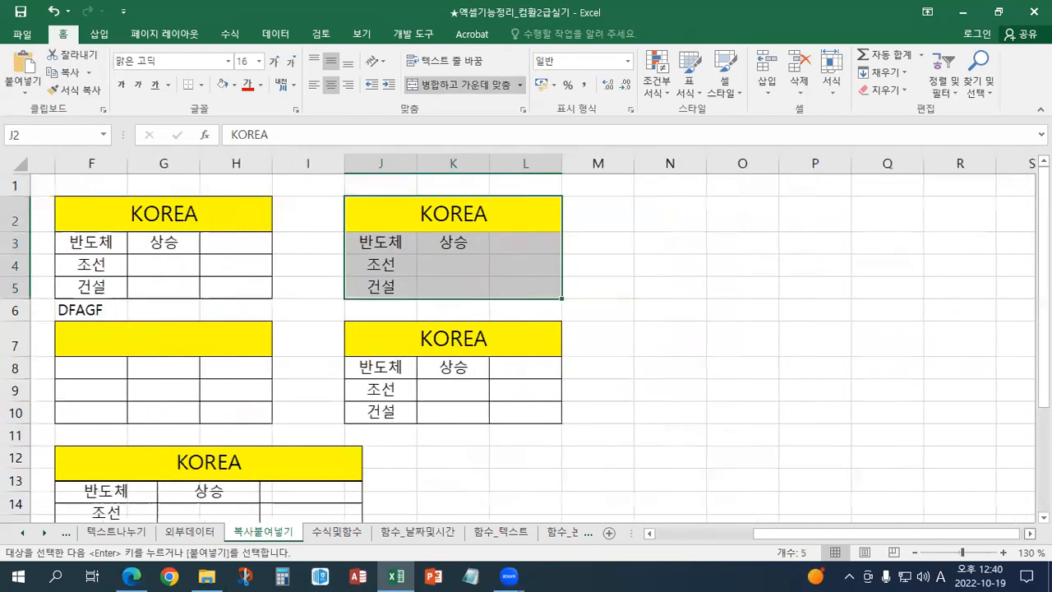
left_click(488, 220)
left_click(21, 91)
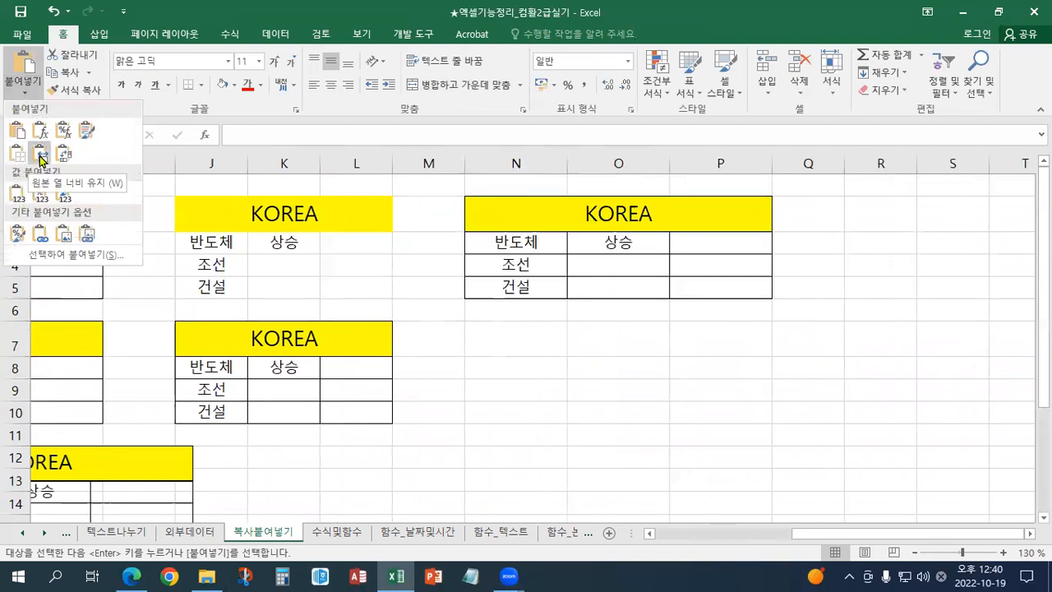
left_click(40, 156)
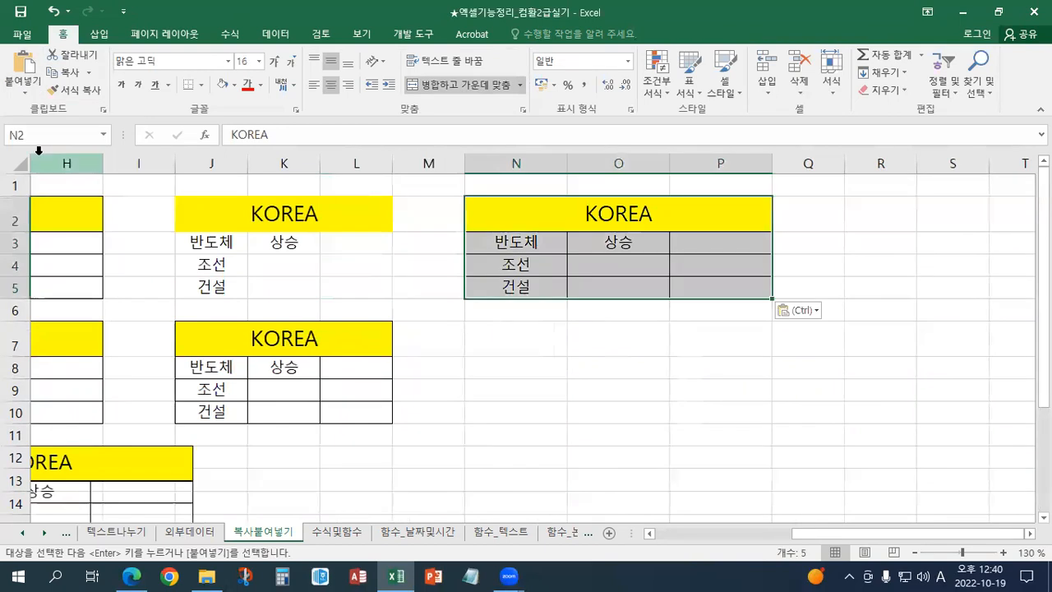
Paste the copied KOREA table transposed (바꾸기) at cell R2.
left_click(896, 222)
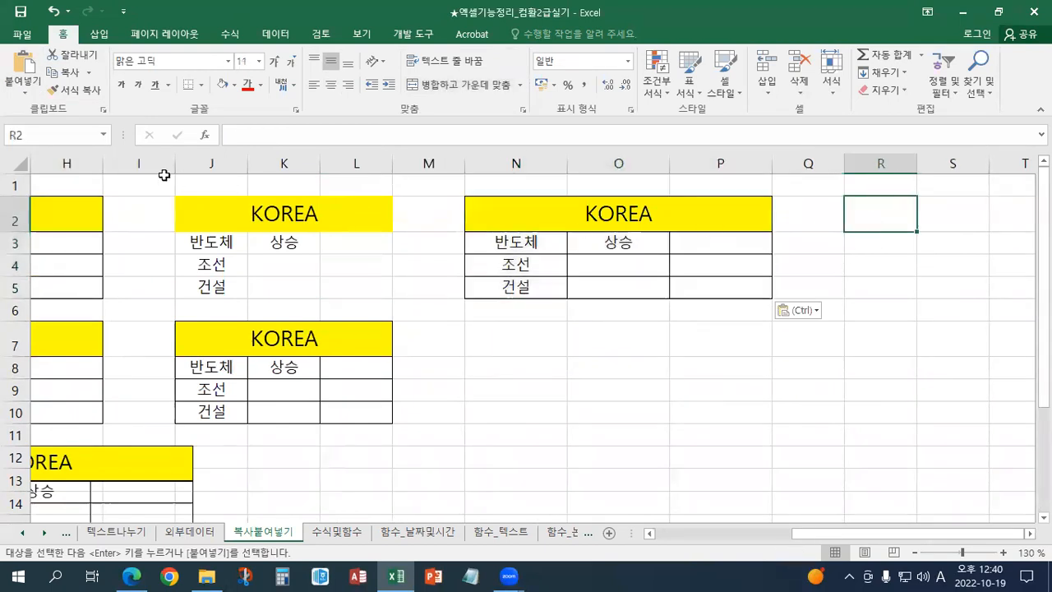
left_click(25, 88)
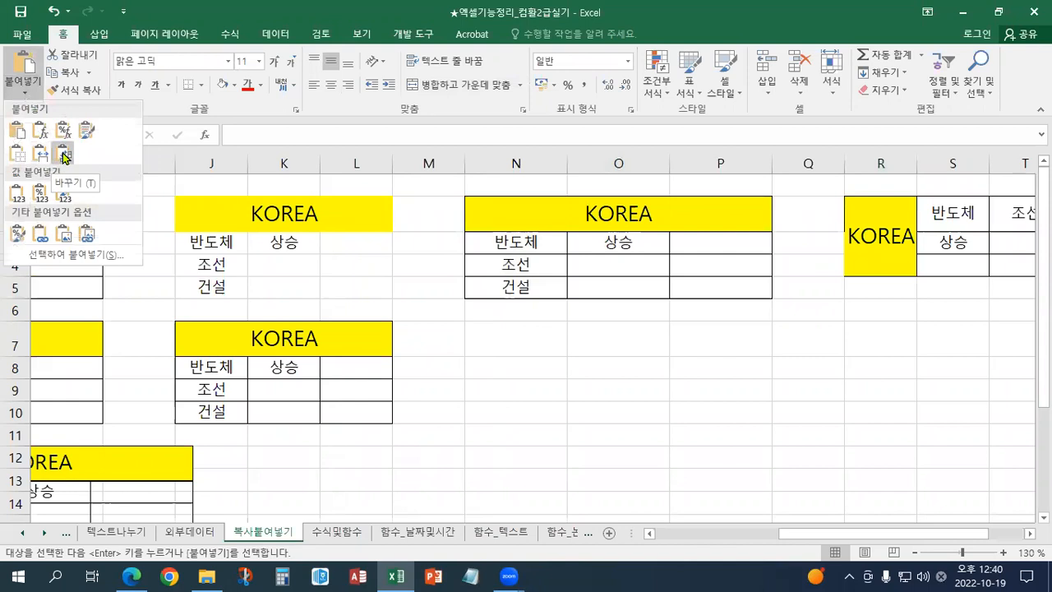
left_click(65, 157)
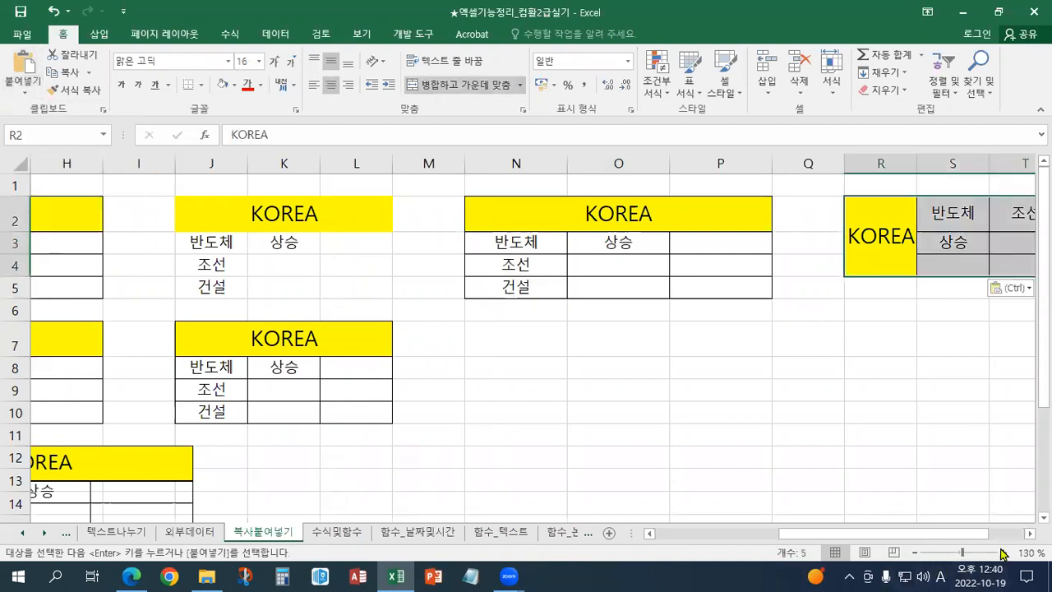
Paste only the values of the copied KOREA table at cell W2.
scroll(748, 257, "right", 5)
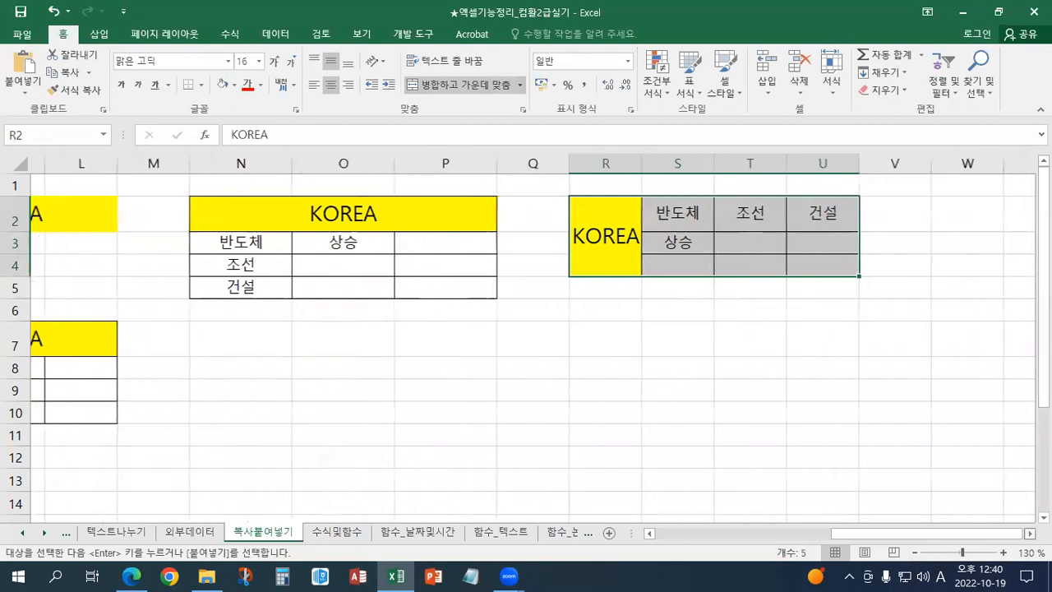
left_click(710, 214)
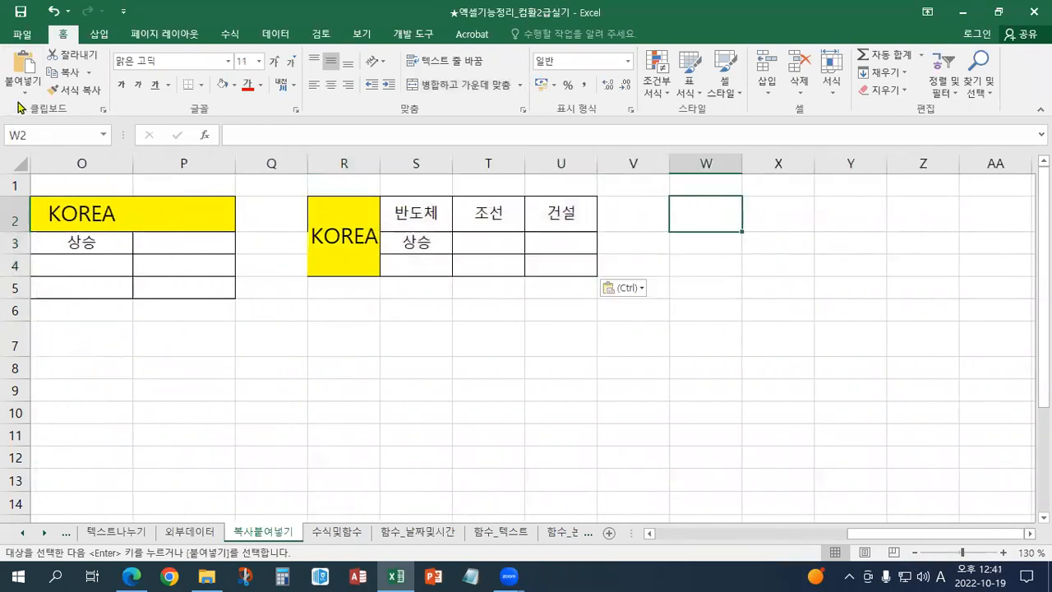
left_click(22, 101)
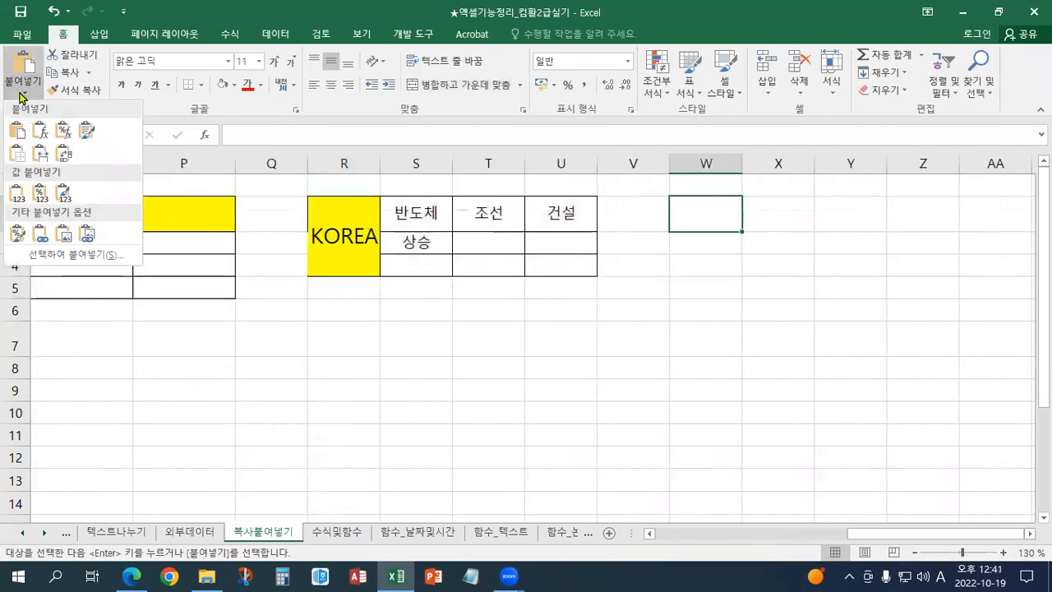
left_click(18, 197)
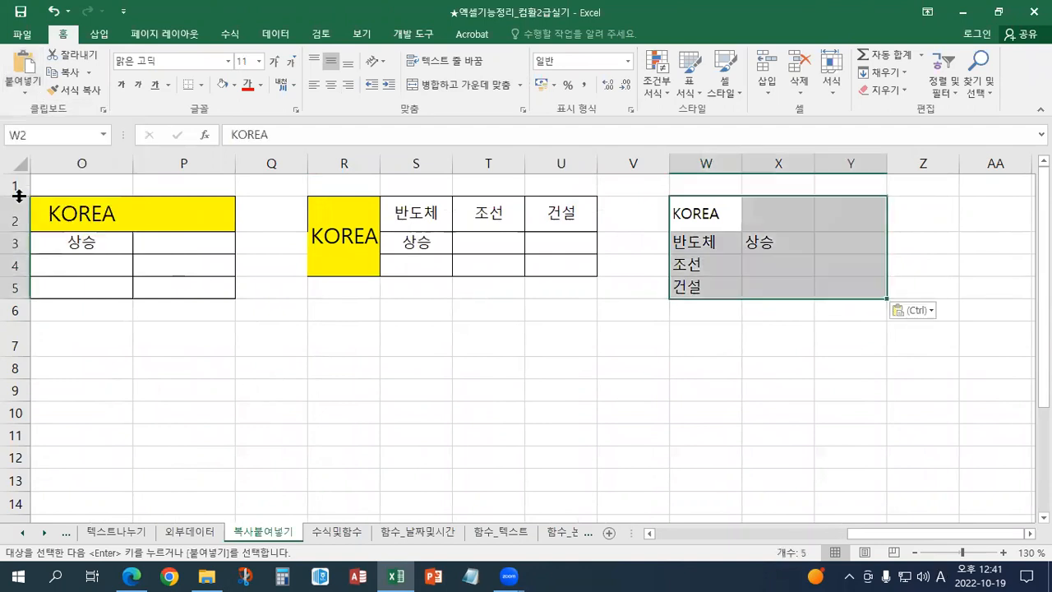
left_click(1030, 533)
scroll(1029, 533, "right", 7)
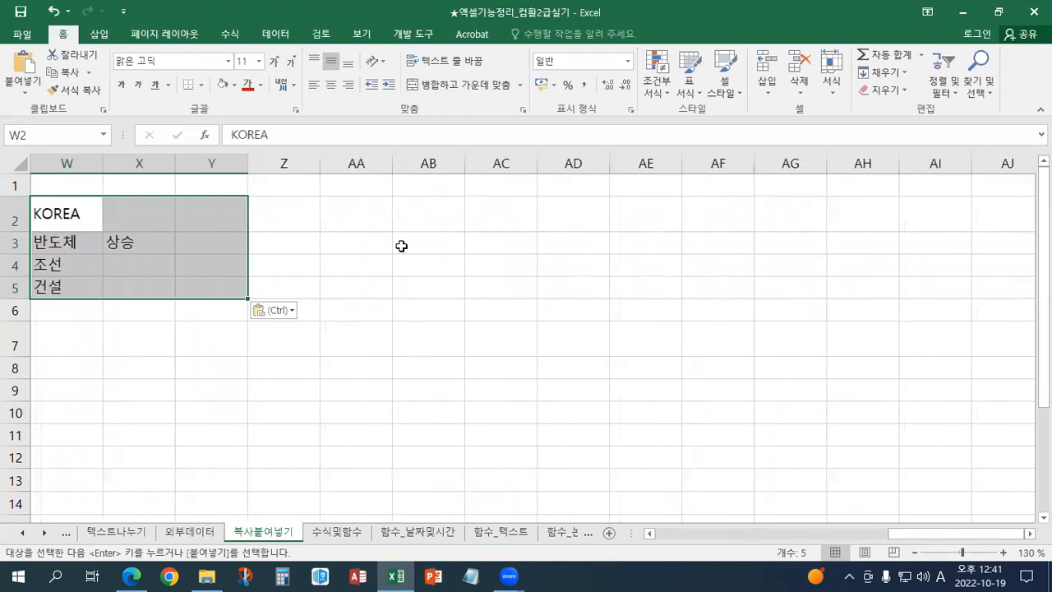
Paste only the formatting (서식) of the copied KOREA table at cell AA2.
left_click(353, 215)
left_click(23, 87)
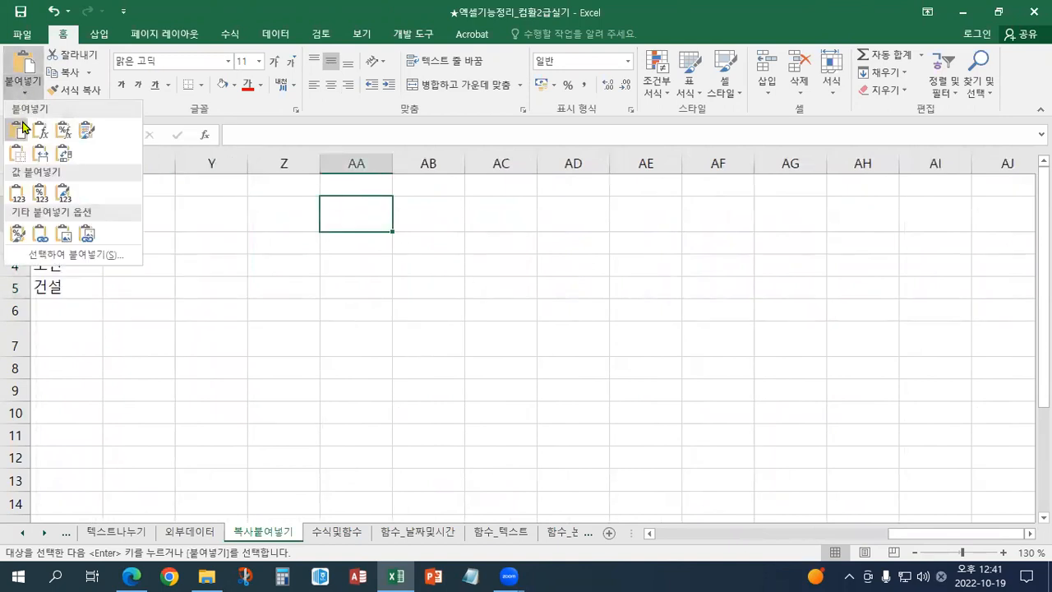
left_click(16, 236)
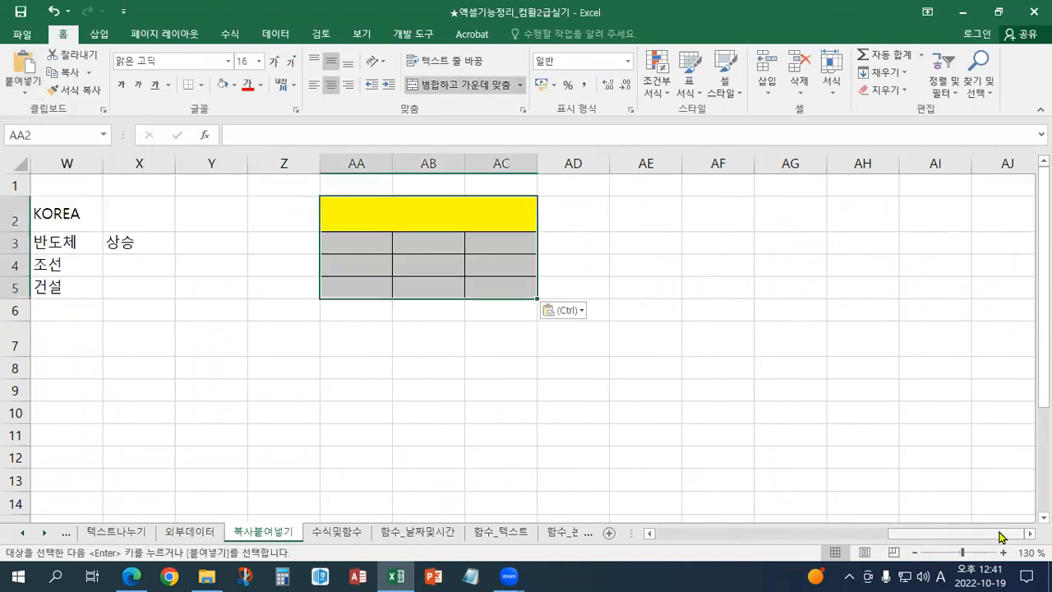
Paste the copied KOREA table as links to the source cells (연결하여 붙여넣기) at cell AE2.
scroll(1023, 534, "right", 2)
scroll(970, 502, "right", 3)
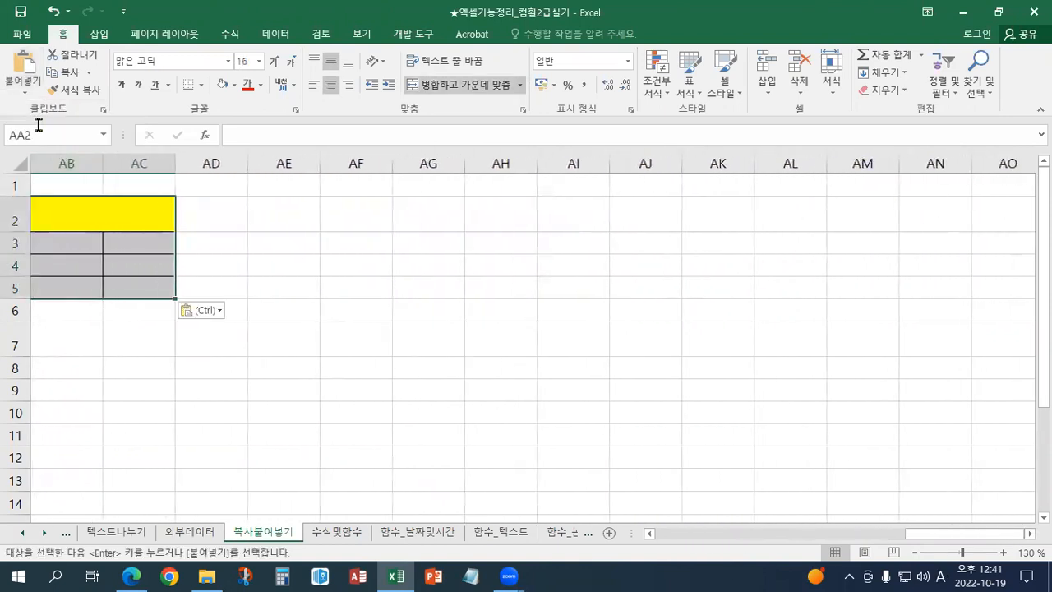
left_click(303, 218)
left_click(20, 95)
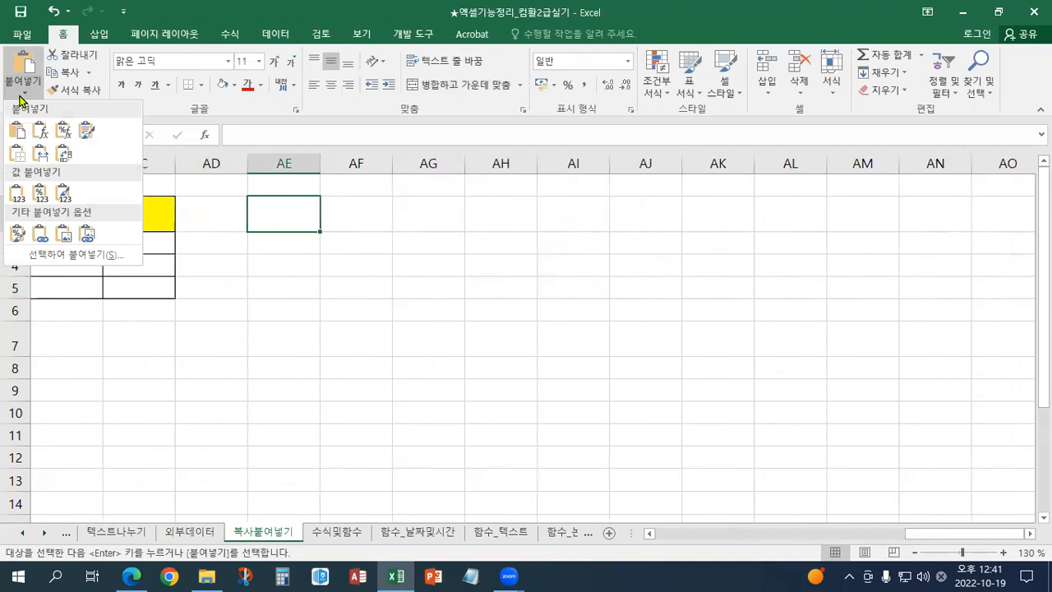
left_click(38, 233)
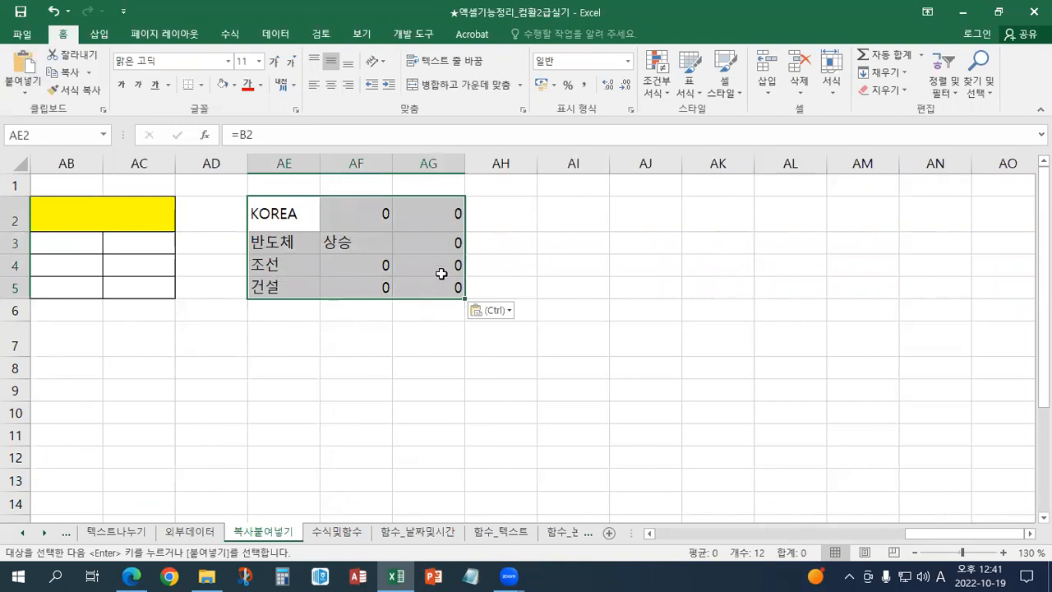
Paste the copied KOREA table as a picture (그림) at cell AI2.
left_click(559, 223)
left_click(31, 87)
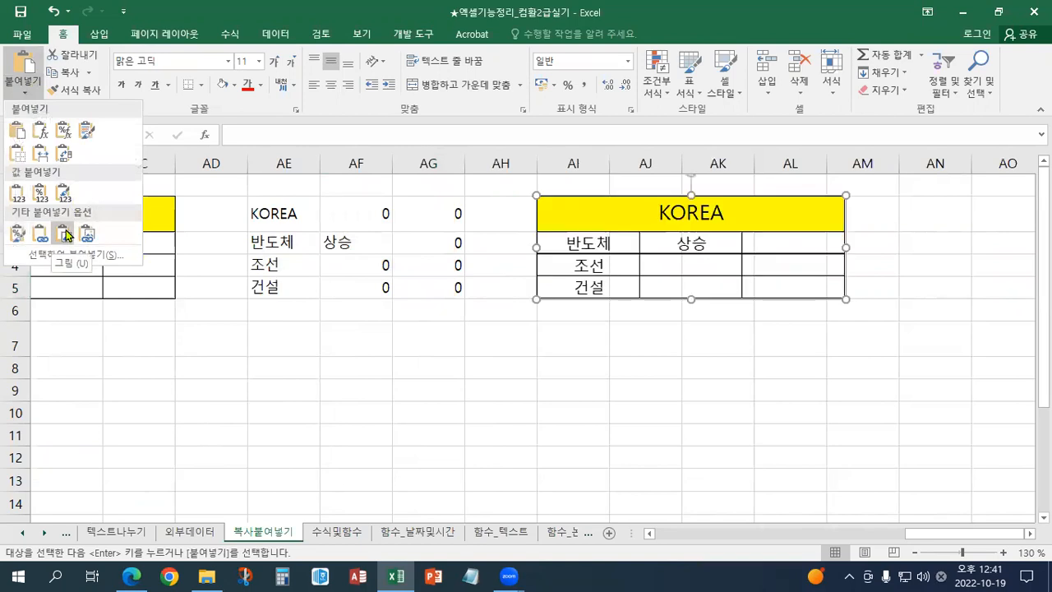
left_click(65, 233)
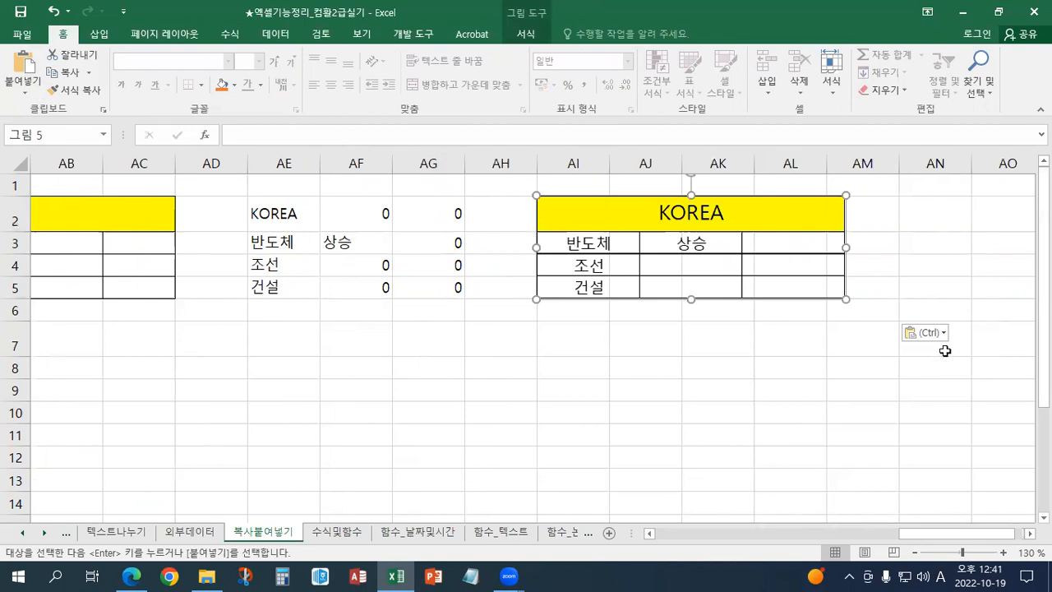
Paste the copied KOREA table as a linked picture (연결된 그림) at cell AN2.
left_click(1030, 533)
scroll(740, 312, "right", 2)
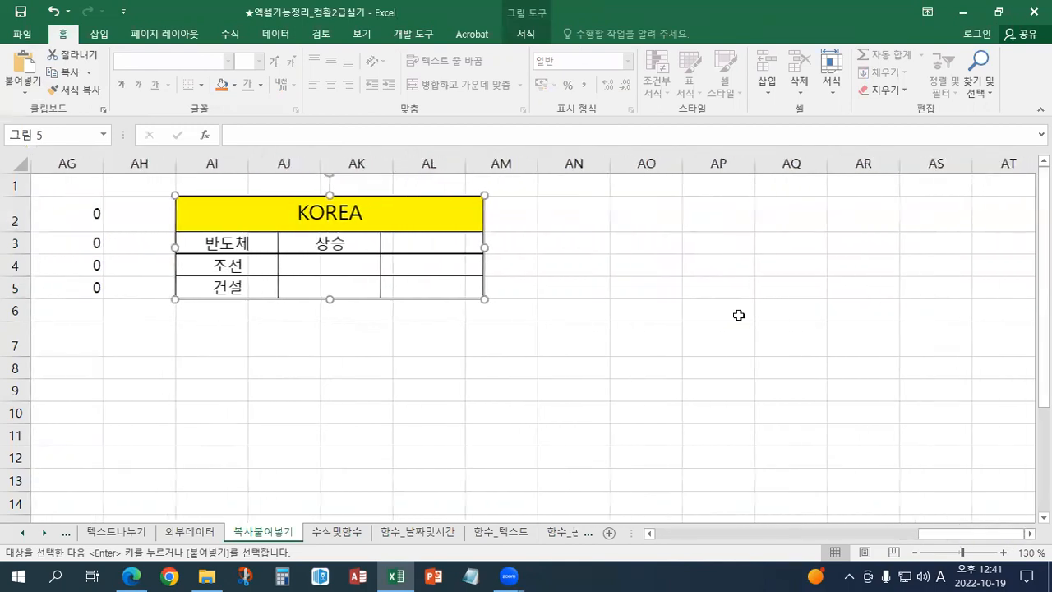
left_click(589, 223)
left_click(27, 90)
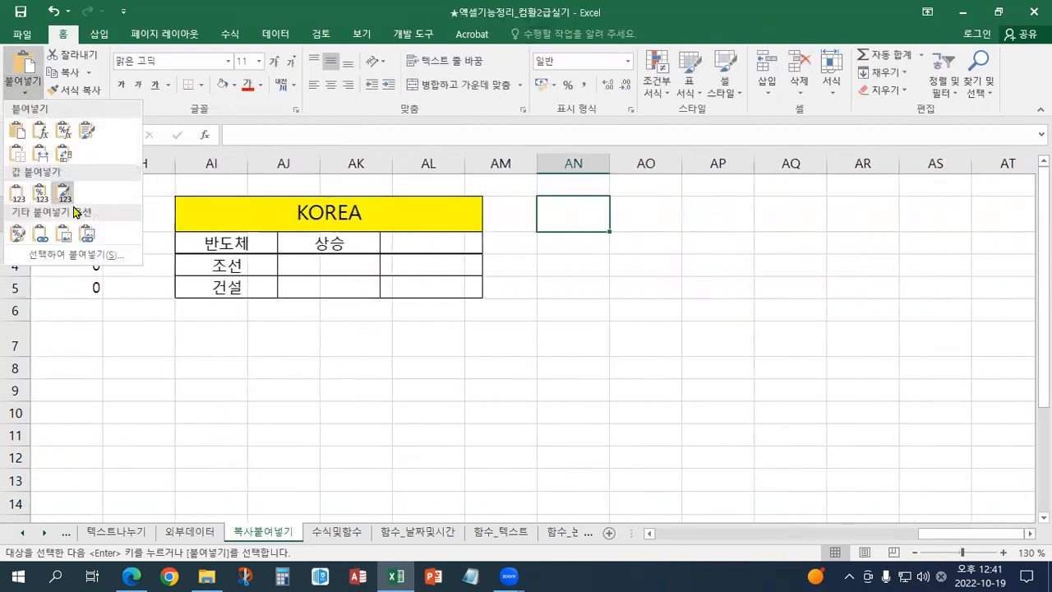
left_click(86, 233)
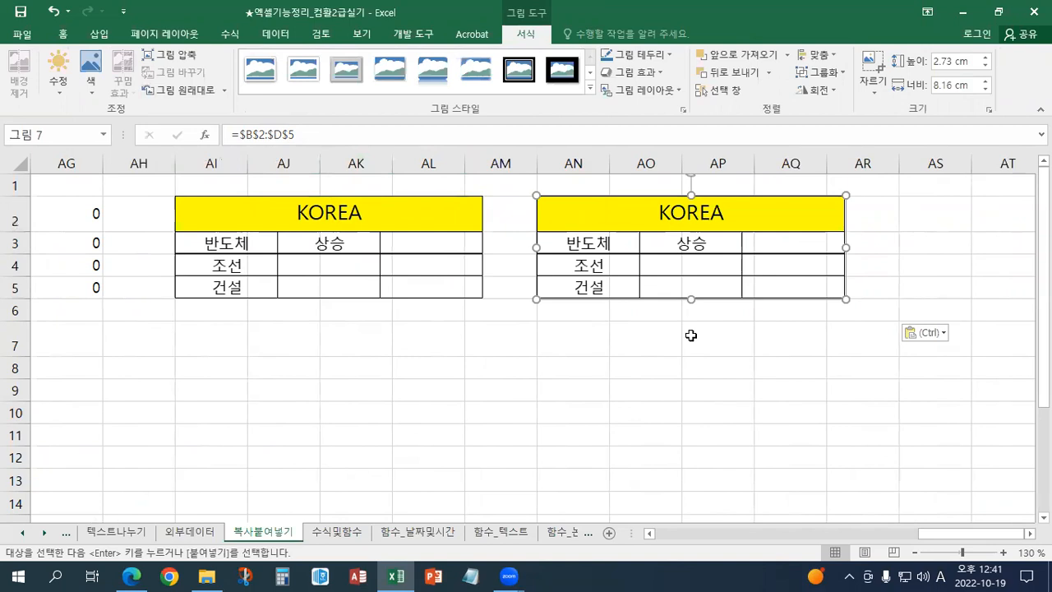
Review the paste and operation (연산) options in the Paste Special (선택하여 붙여넣기) dialog for cell AR9, then cancel it.
left_click(835, 387)
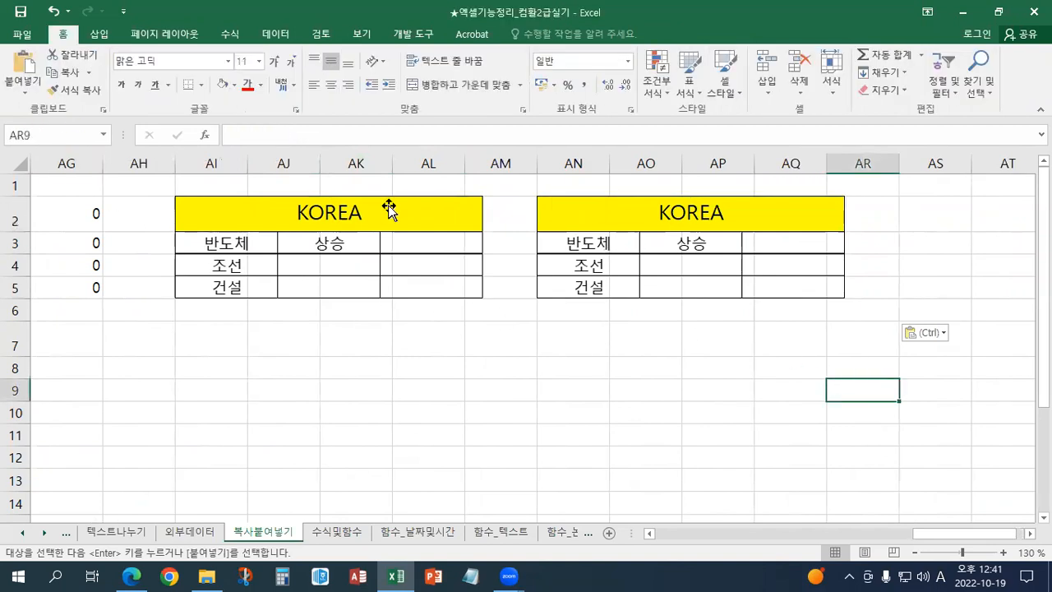
left_click(18, 95)
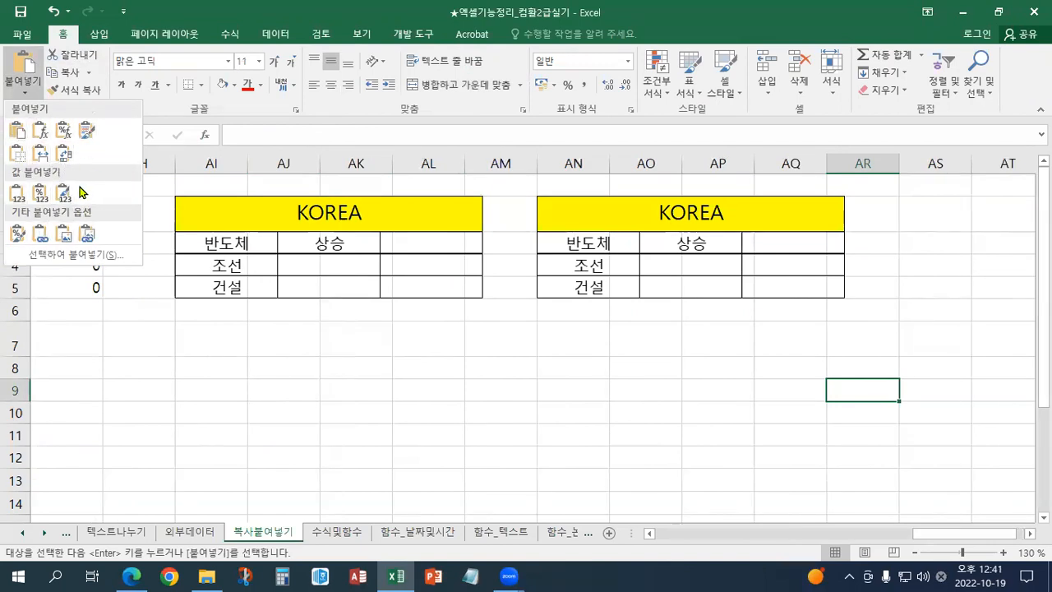
left_click(111, 257)
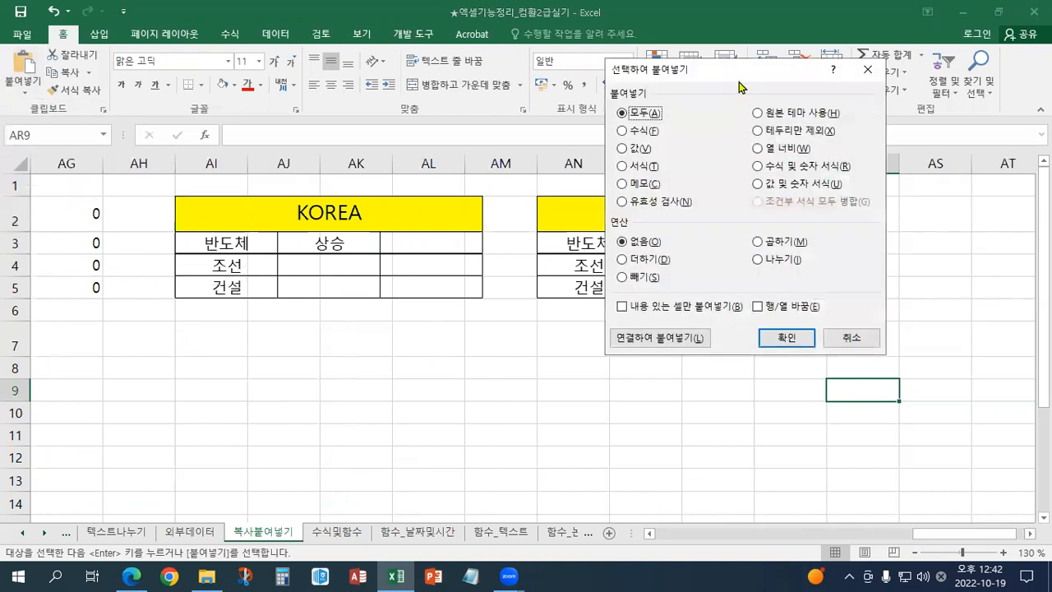
left_click_drag(711, 73, 274, 122)
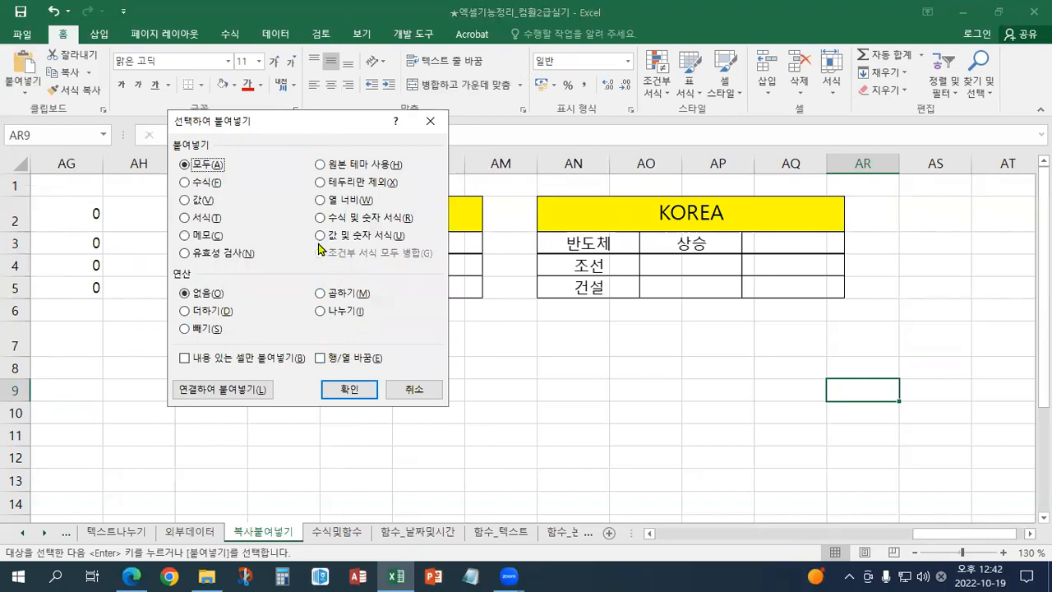
left_click(401, 392)
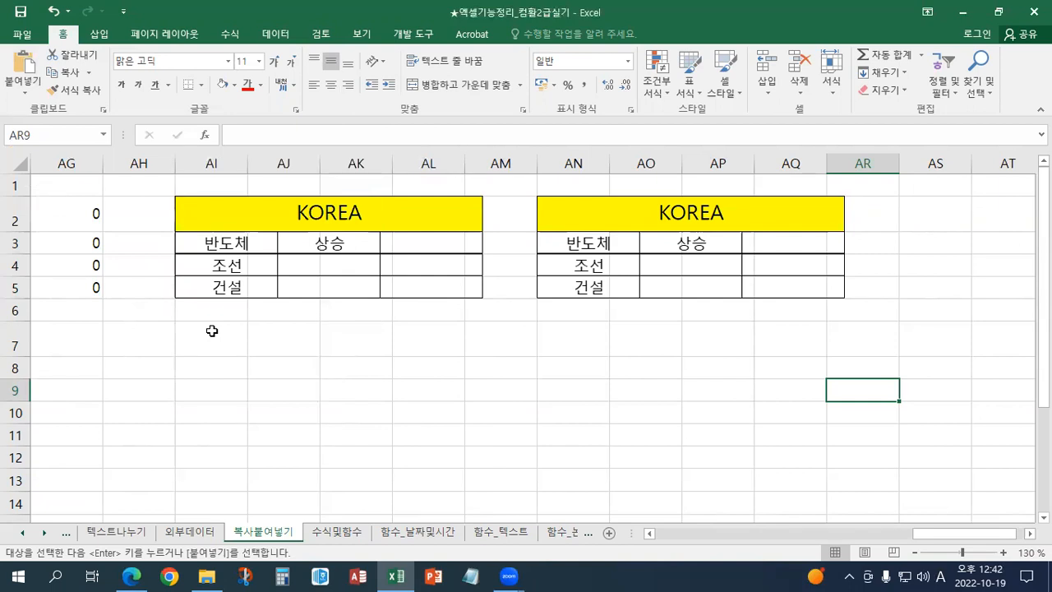
Open the workbook 기본작업-7 from the 이론 folder and enable editing.
left_click(23, 36)
left_click(31, 32)
left_click(23, 36)
left_click(29, 130)
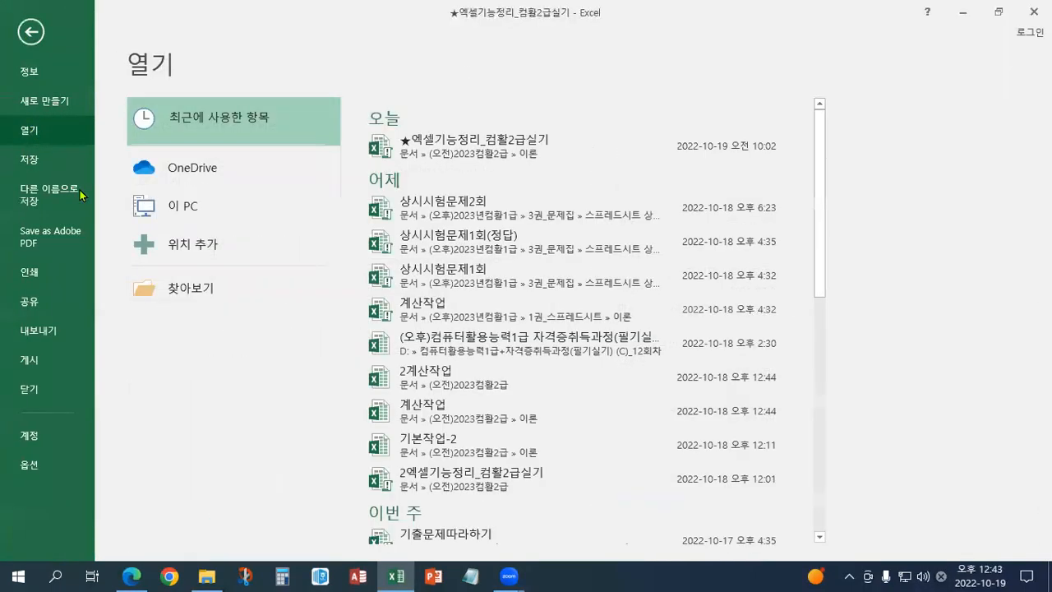
left_click(186, 290)
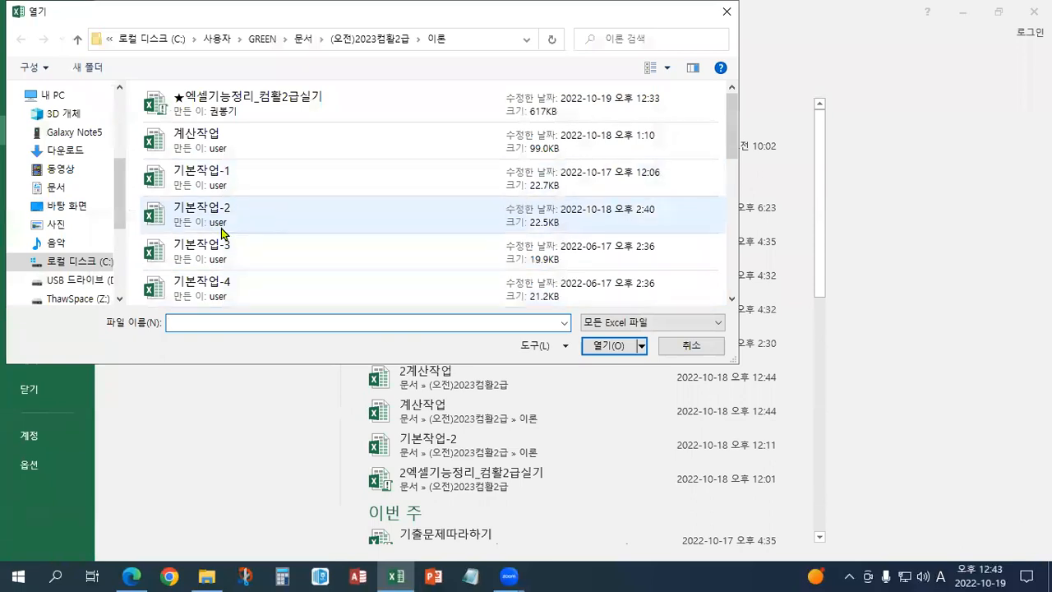
left_click(732, 300)
left_click(733, 300)
left_click(733, 300)
left_click(733, 300)
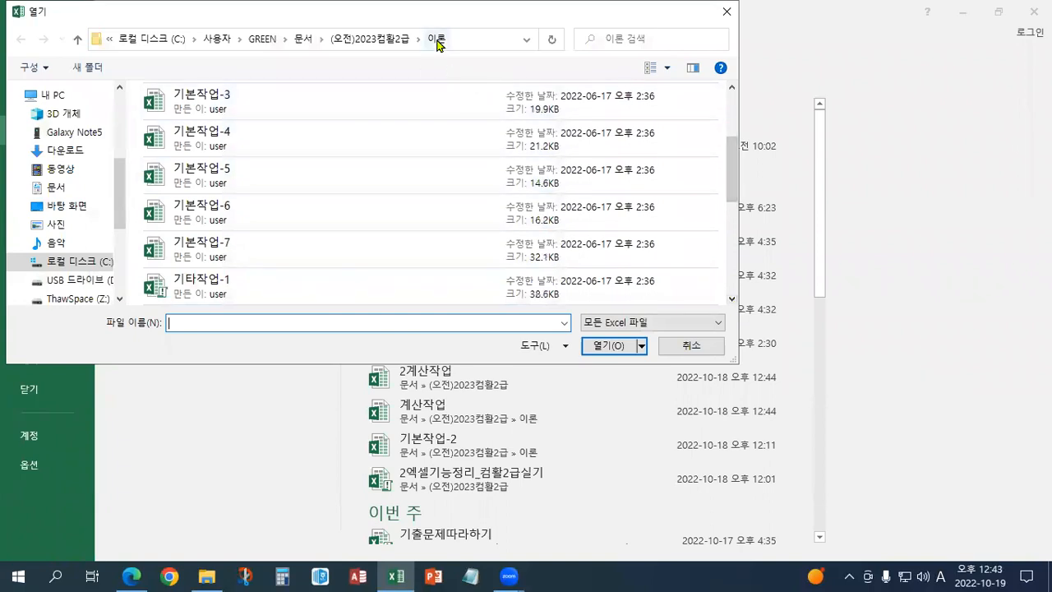
left_click(236, 246)
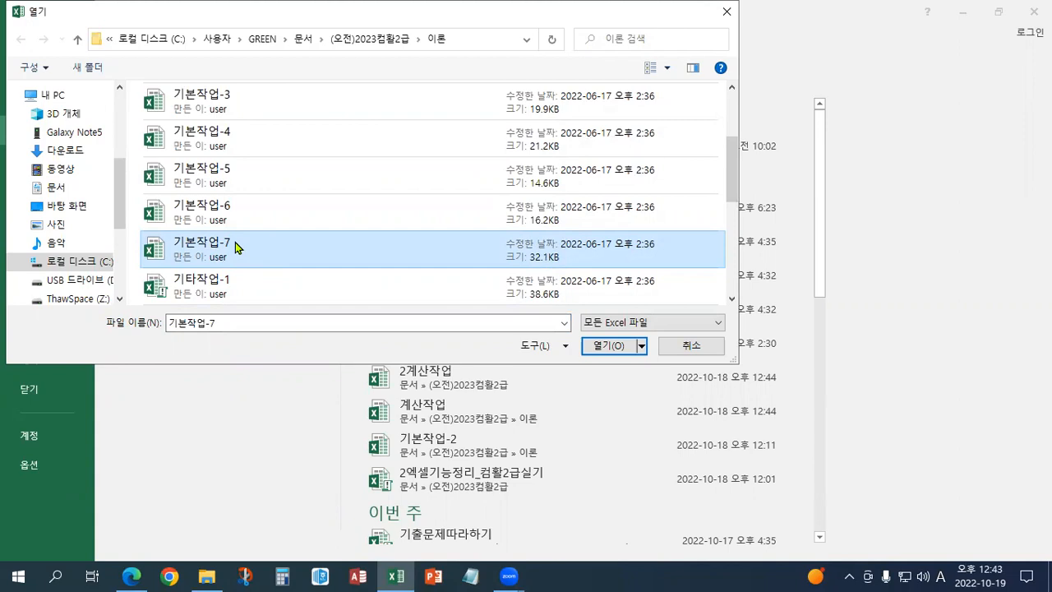
left_click(608, 346)
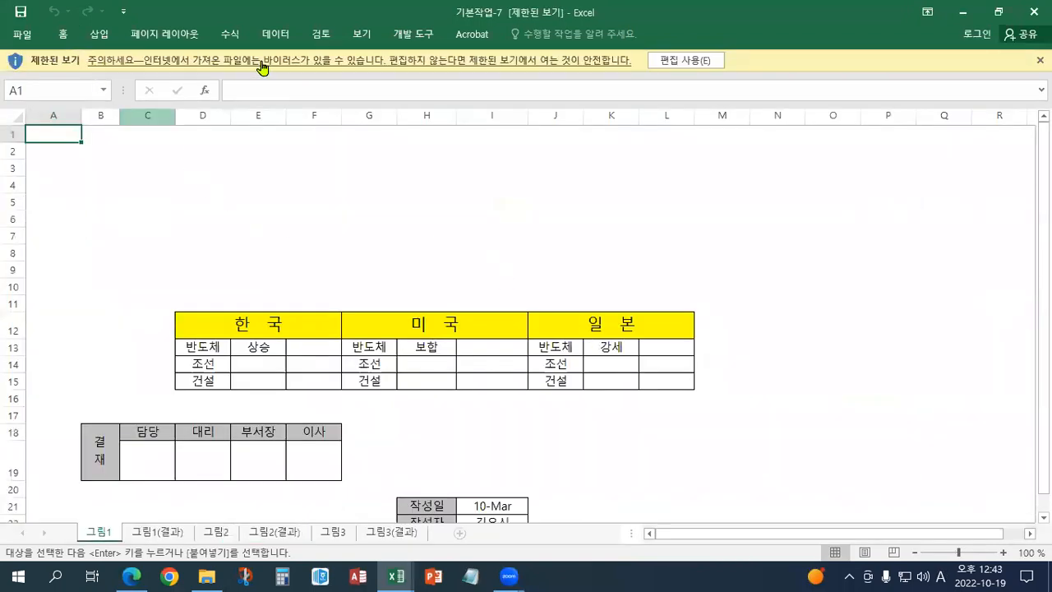
left_click(668, 60)
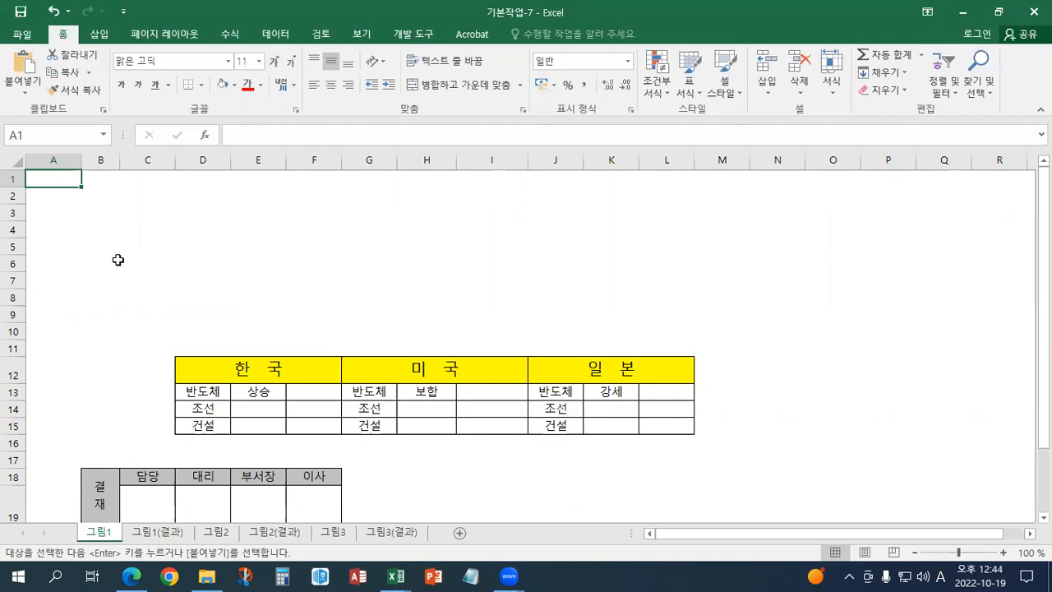
Toggle the display of the gridlines (눈금선) and the row and column headings (머리글) on the 그림1 sheet.
left_click(402, 37)
left_click(353, 37)
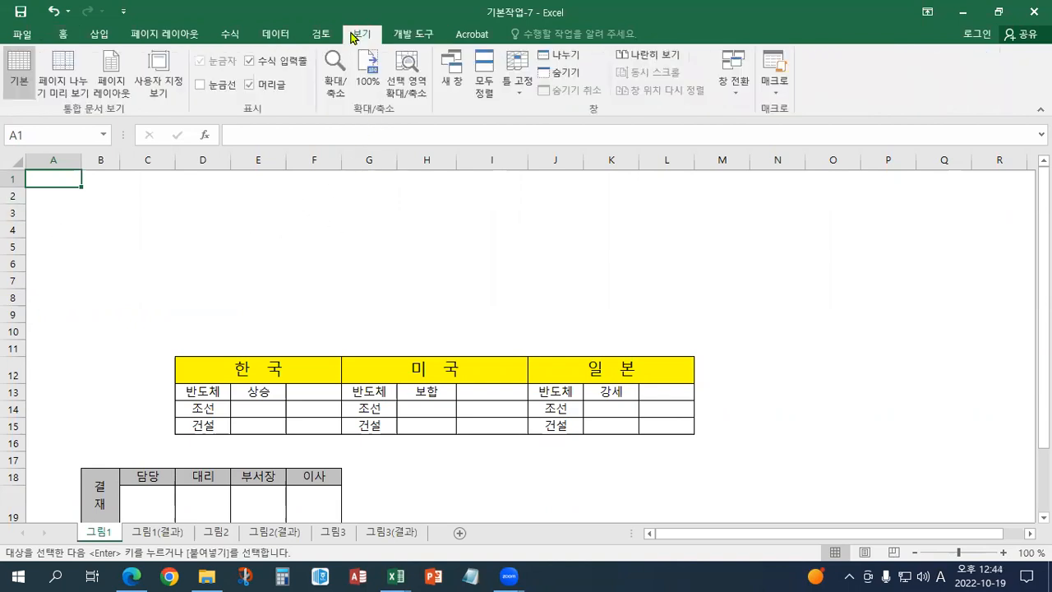
left_click(200, 84)
left_click(200, 85)
left_click(255, 86)
left_click(257, 89)
left_click(256, 90)
left_click(257, 89)
left_click(258, 85)
left_click(258, 85)
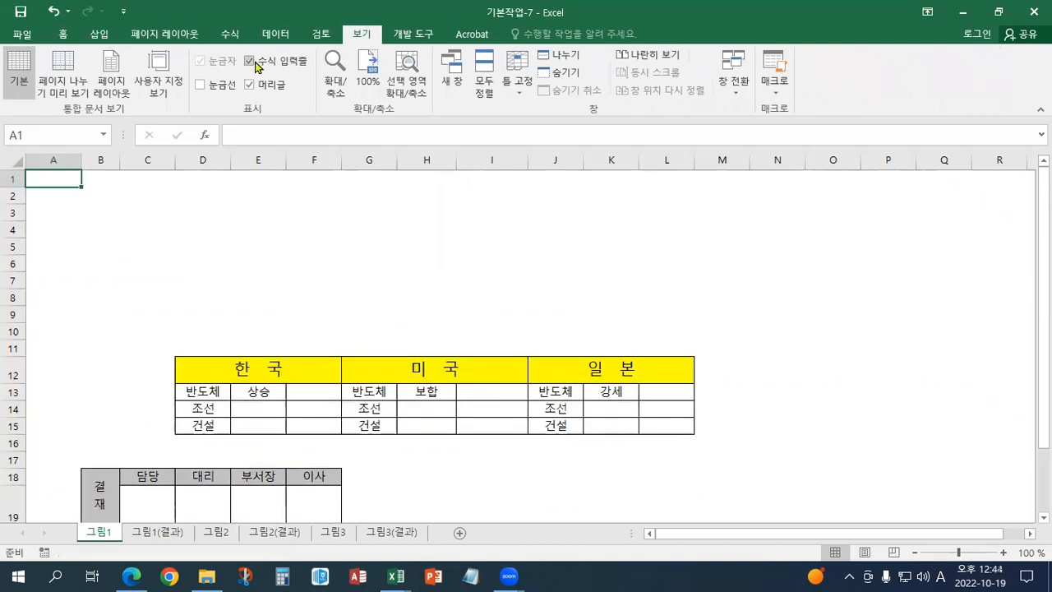
Toggle the display of the formula bar (수식 입력줄) off and on several times.
left_click(255, 63)
left_click(255, 62)
left_click(255, 62)
left_click(256, 63)
left_click(255, 62)
left_click(256, 62)
left_click(255, 62)
left_click(256, 62)
left_click(256, 62)
left_click(256, 62)
left_click(256, 62)
left_click(256, 63)
Enter the textbook reference "교재67페이지" in cell A1 of the 그림1 sheet.
type("RYWO")
key("BackSpace")
key("BackSpace")
key("BackSpace")
key("BackSpace")
key("Hangul")
type("굦ㅐ67")
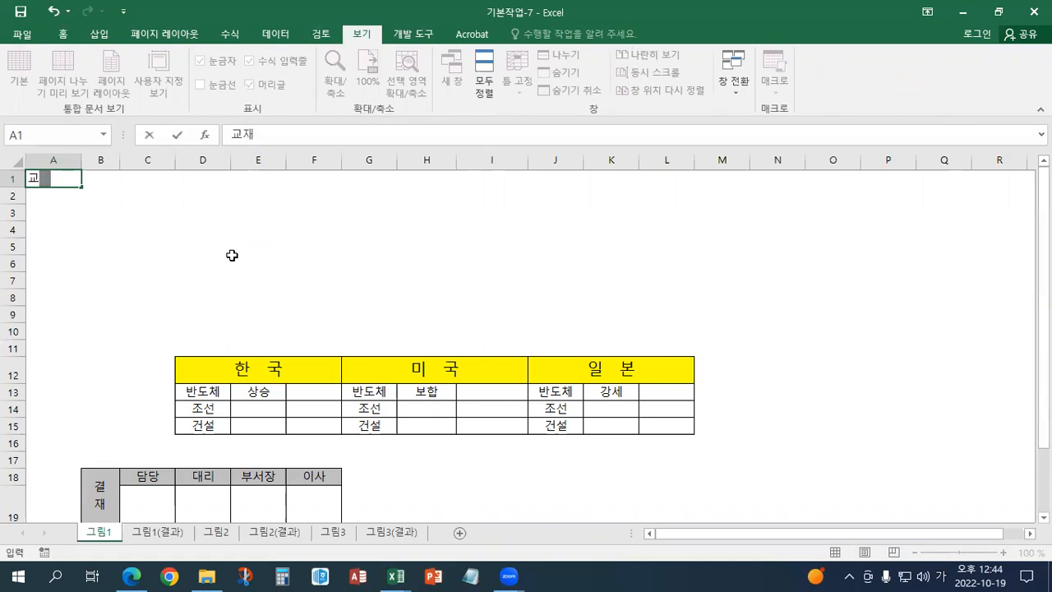
type("페이지")
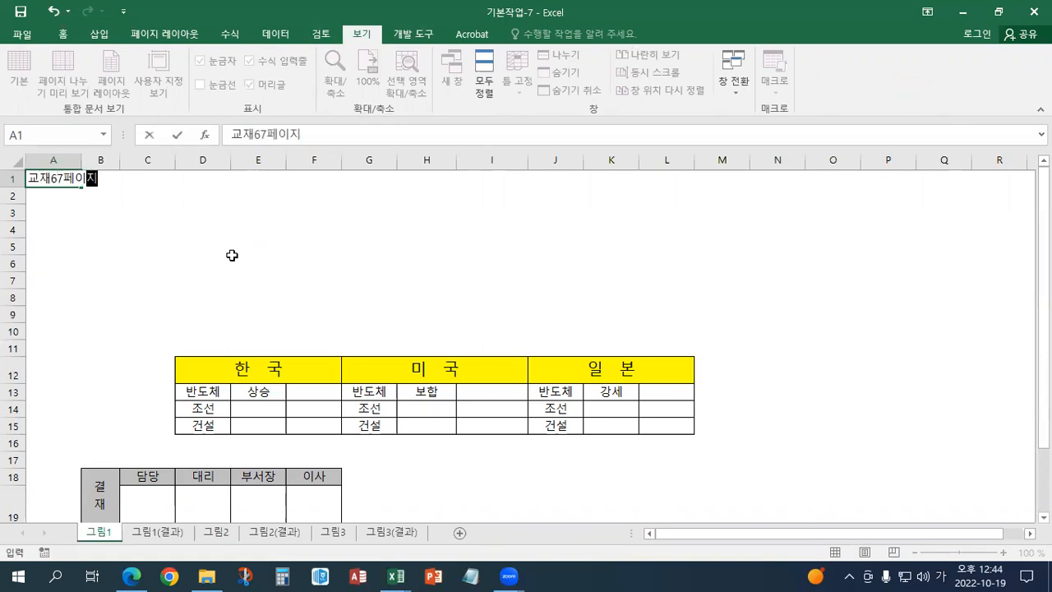
key("Return")
Set the font colour of the textbook reference in cell A1 to red.
right_click(38, 183)
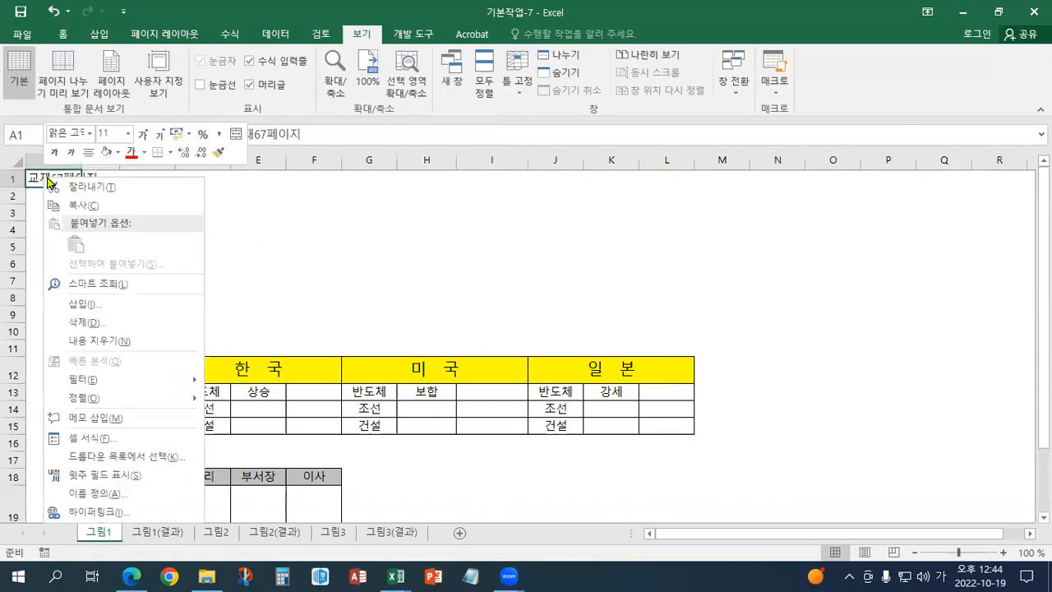
left_click(135, 153)
left_click(89, 205)
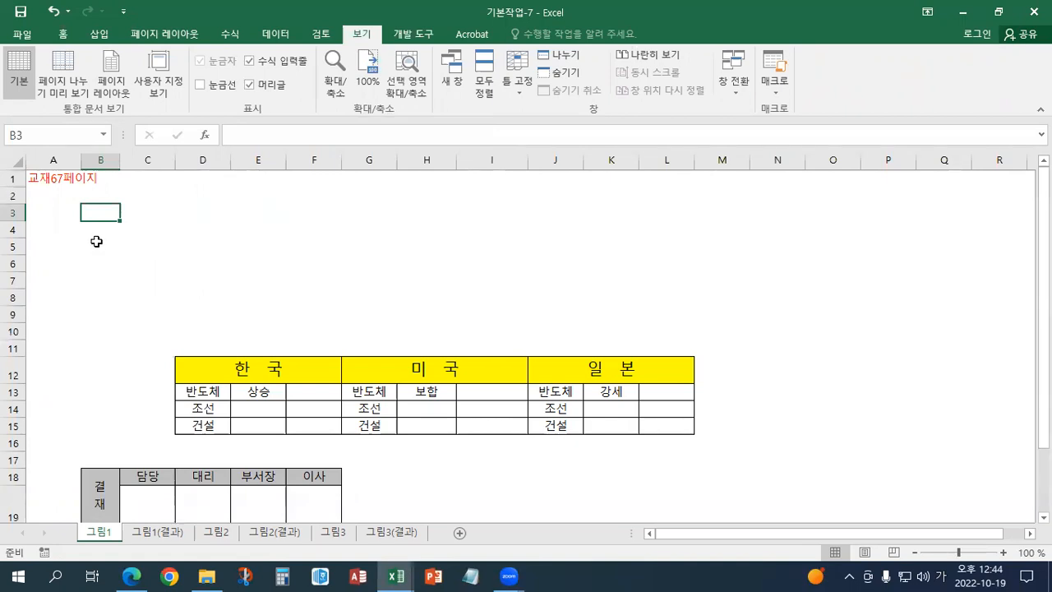
Switch to the ★엑셀기능정리_컴활2급실기 workbook and copy the paste-options notes text box below the KOREA table.
left_click(391, 575)
left_click(416, 470)
mouse_move(399, 573)
left_click(311, 526)
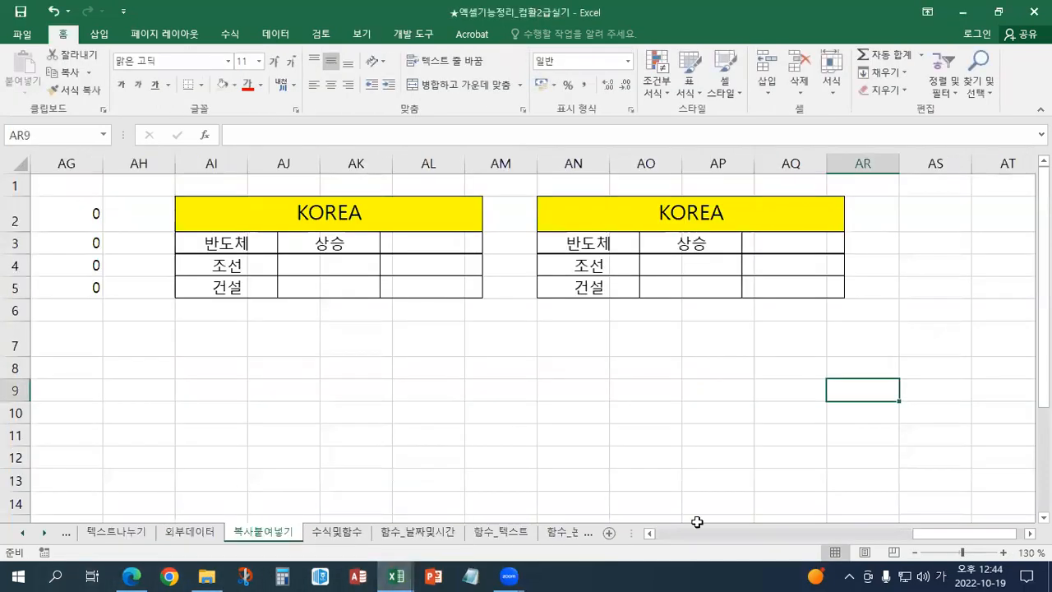
left_click(859, 534)
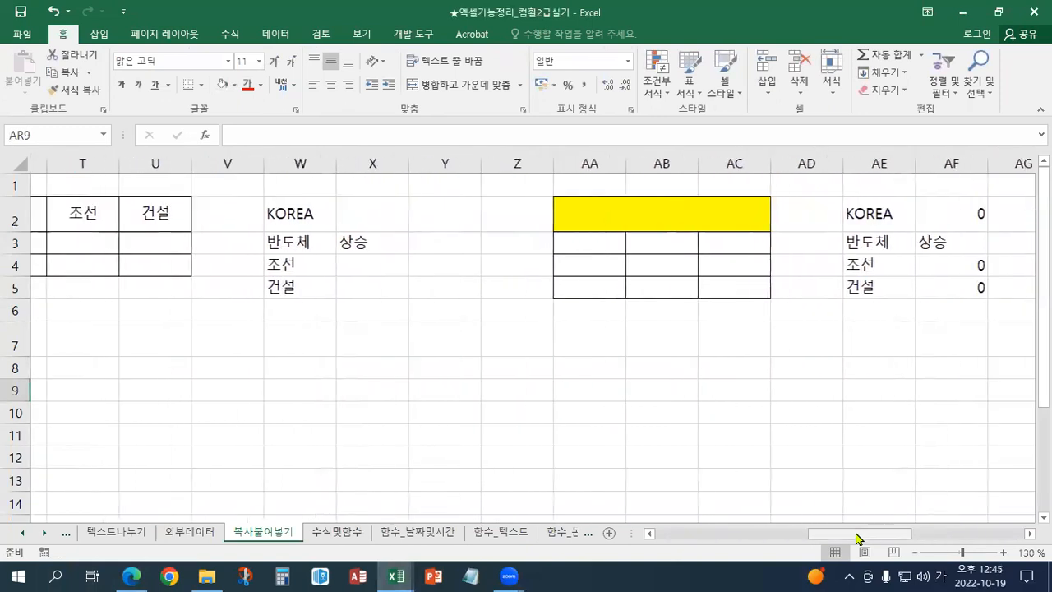
left_click_drag(829, 538, 707, 534)
left_click(309, 312)
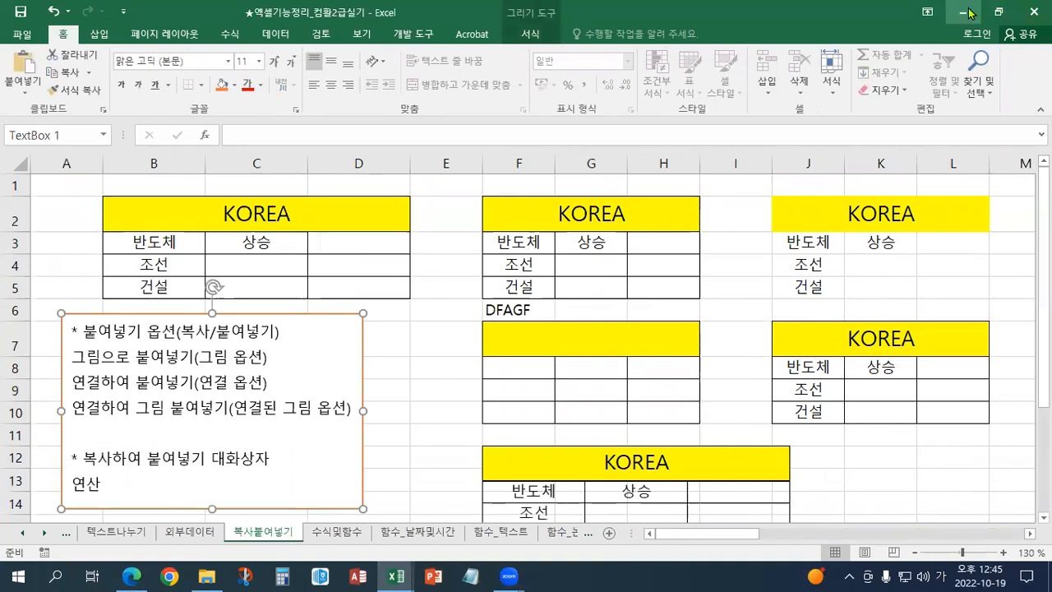
Paste the copied notes text box at cell N5 on the 그림1 sheet of 기본작업-7.
double_click(870, 13)
left_click_drag(818, 27, 2, 165)
left_click(754, 252)
left_click(754, 251)
key("ctrl+v")
left_click(294, 293)
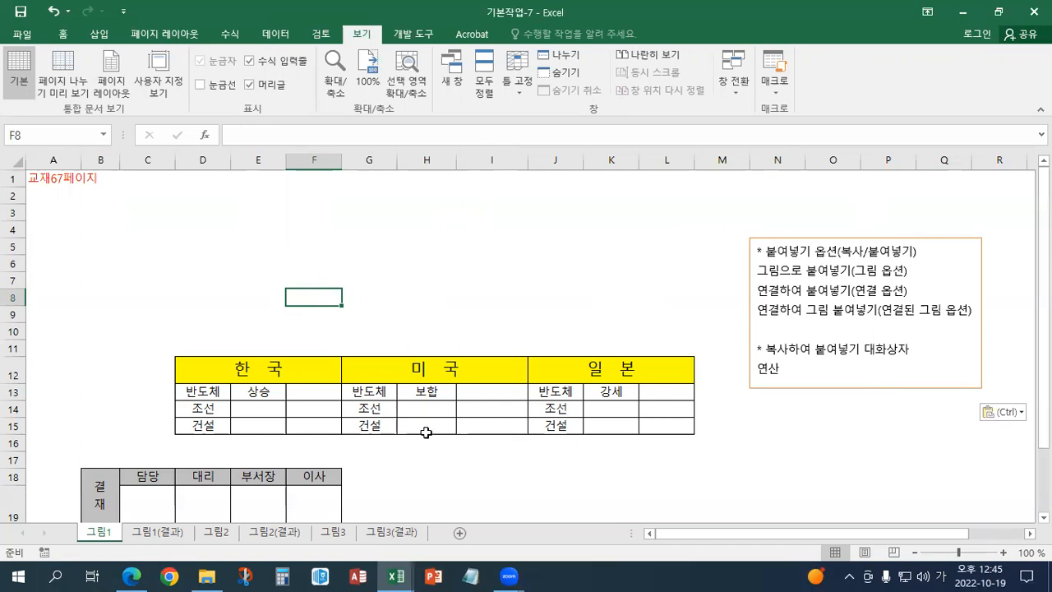
Copy the 작성일/작성자 table in H21:I22 and paste it as a picture at cell B2.
scroll(426, 432, "down", 1)
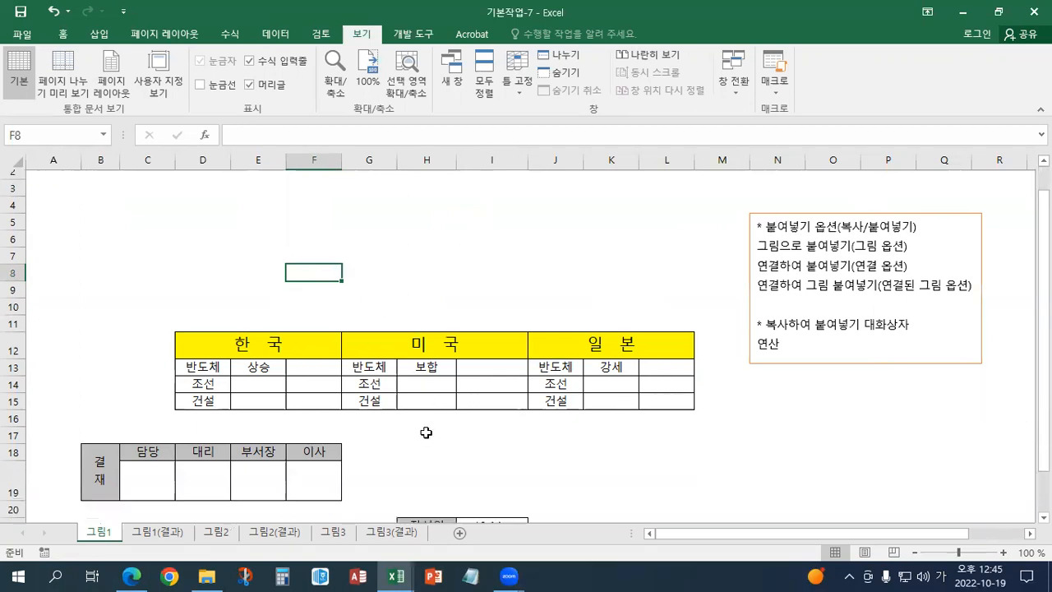
scroll(426, 432, "up", 1)
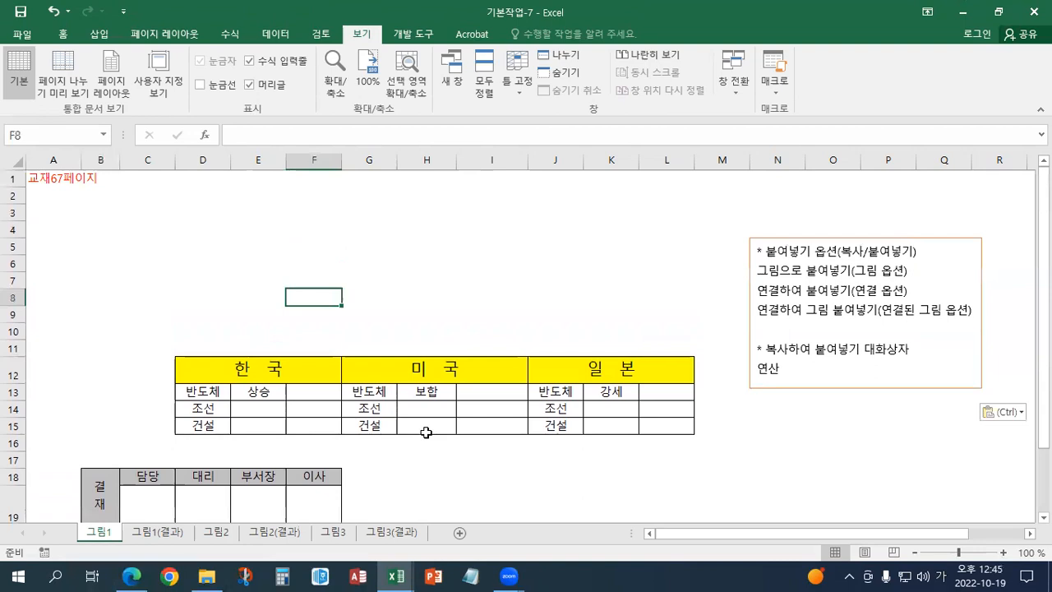
scroll(426, 432, "down", 4)
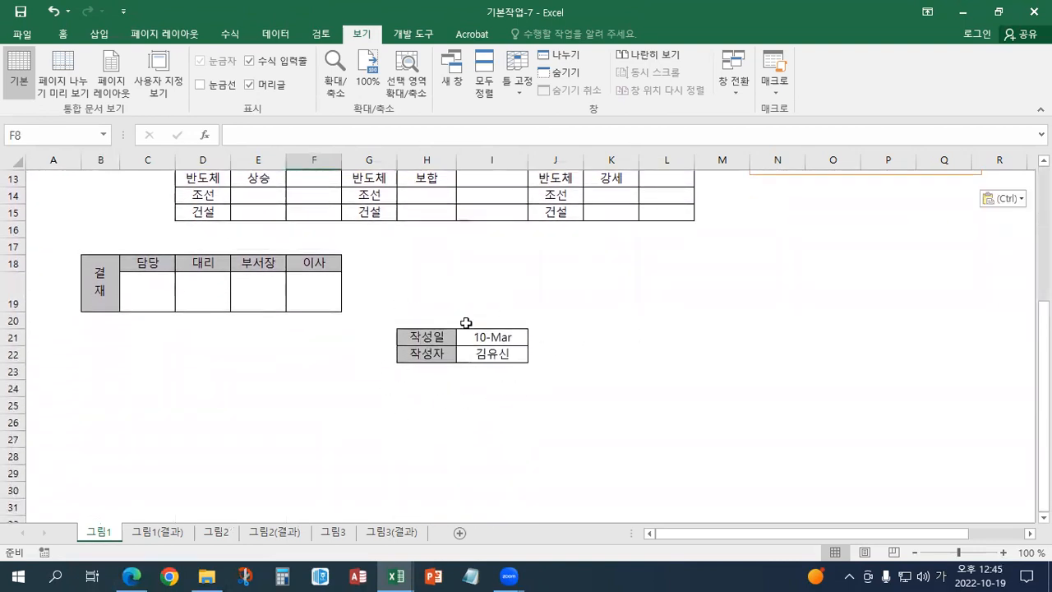
left_click_drag(430, 338, 521, 357)
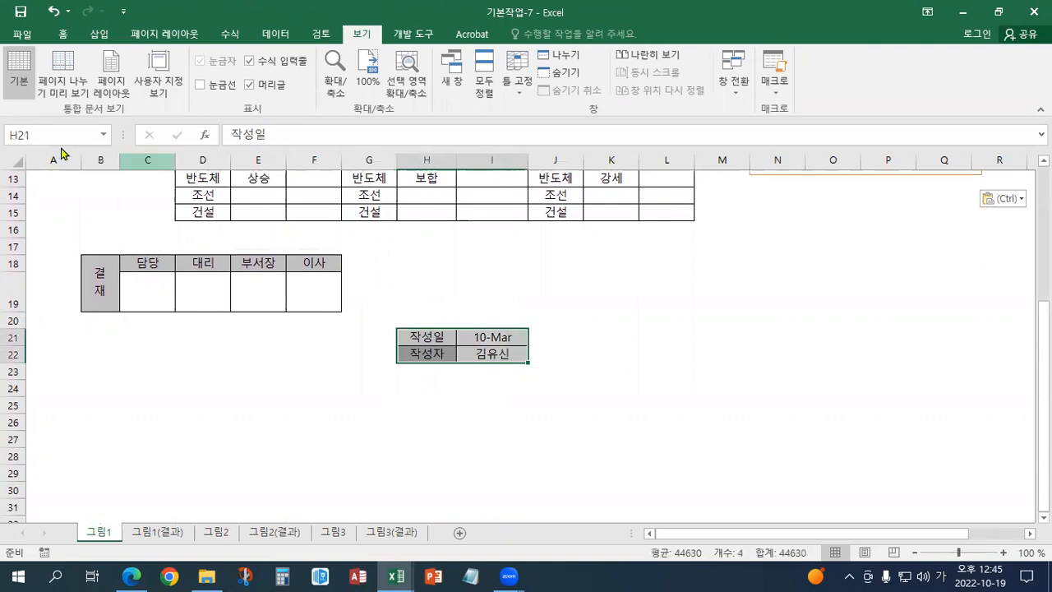
left_click(62, 34)
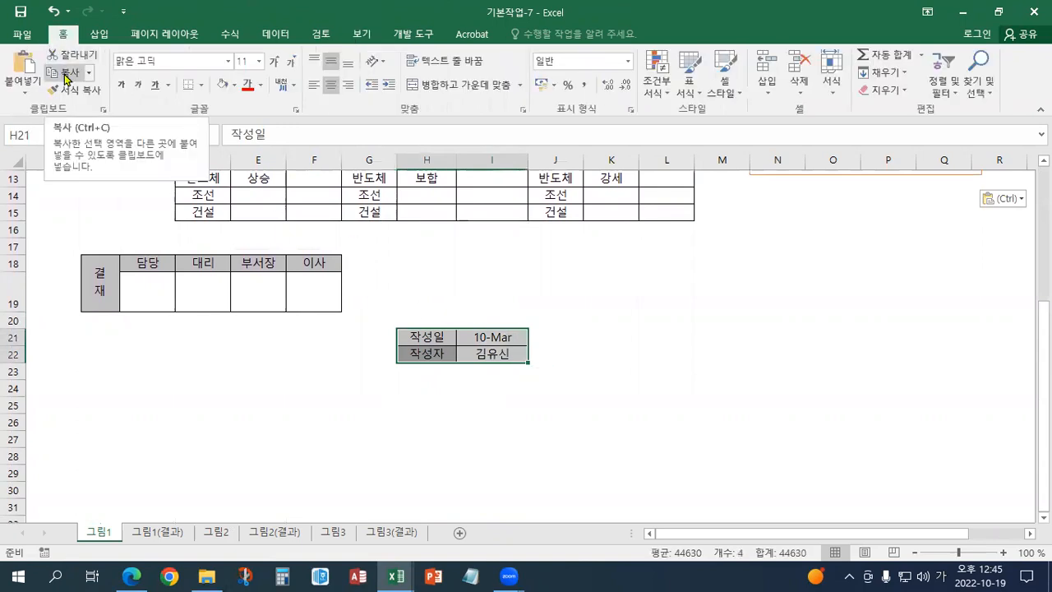
left_click(66, 76)
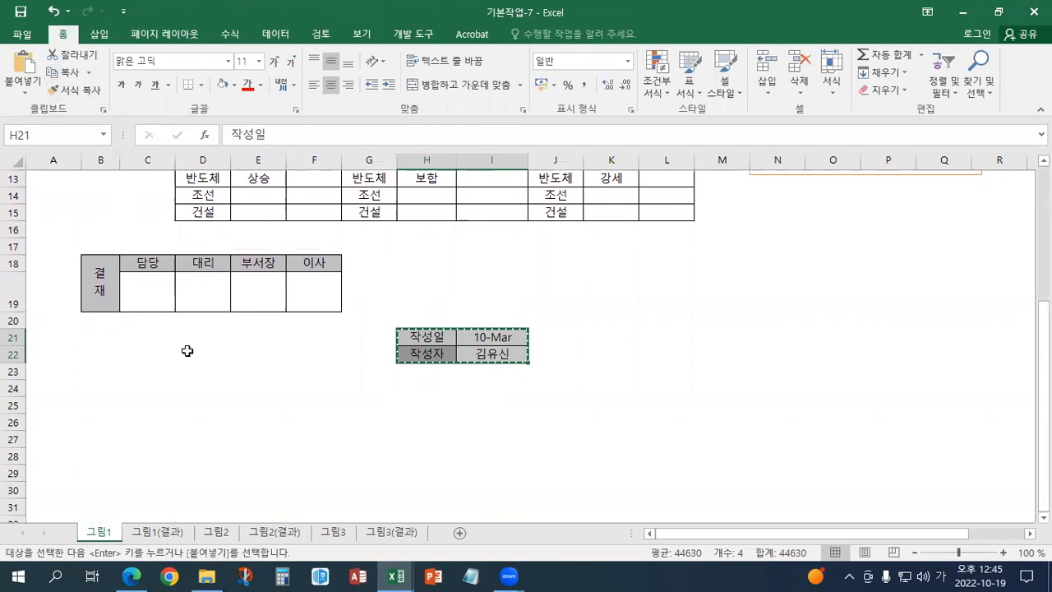
scroll(221, 351, "up", 4)
left_click(97, 195)
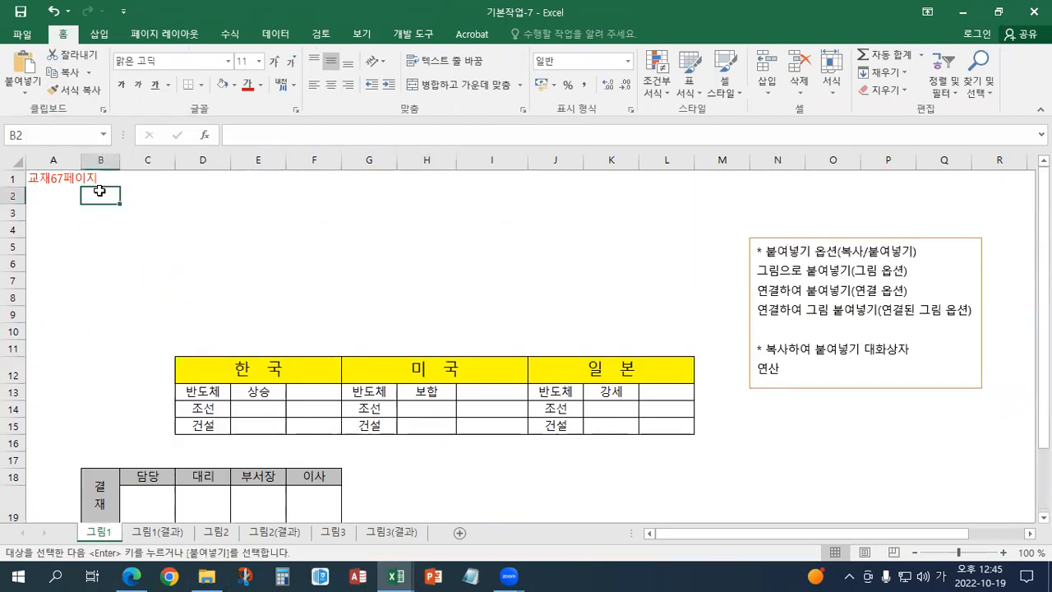
left_click(23, 62)
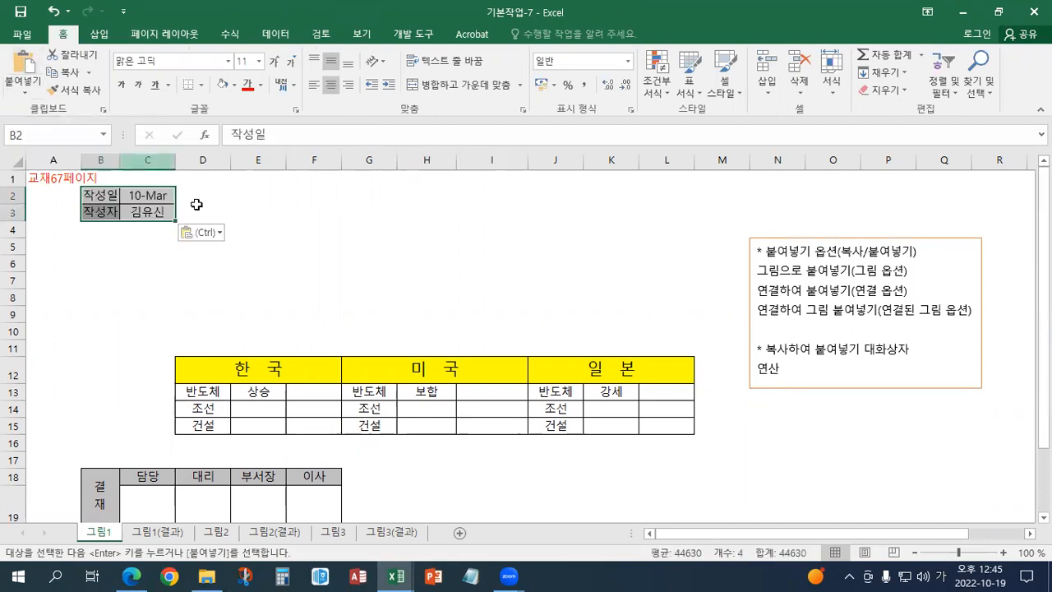
left_click(207, 233)
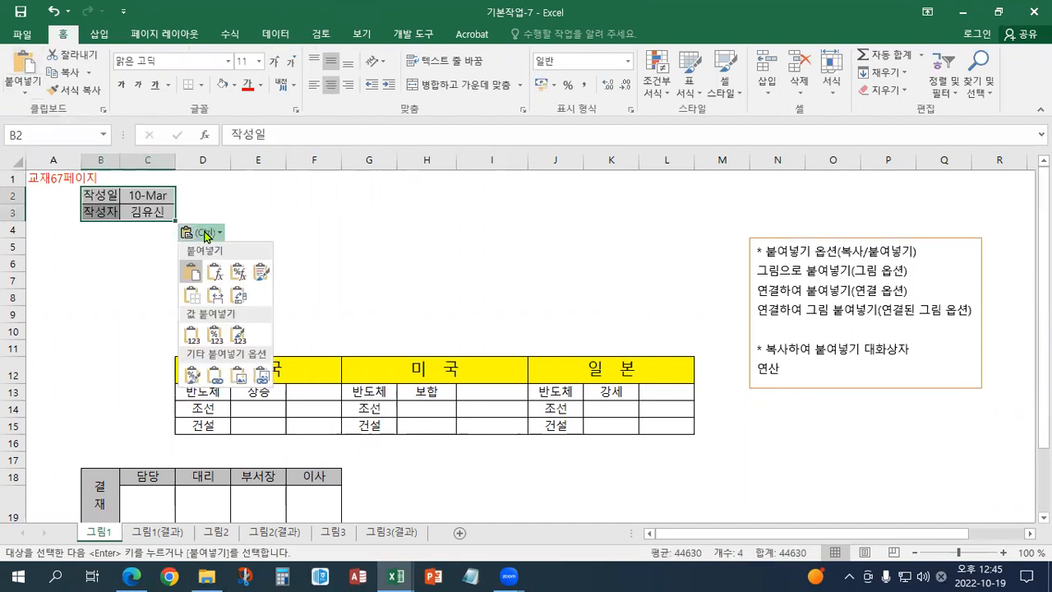
left_click(241, 378)
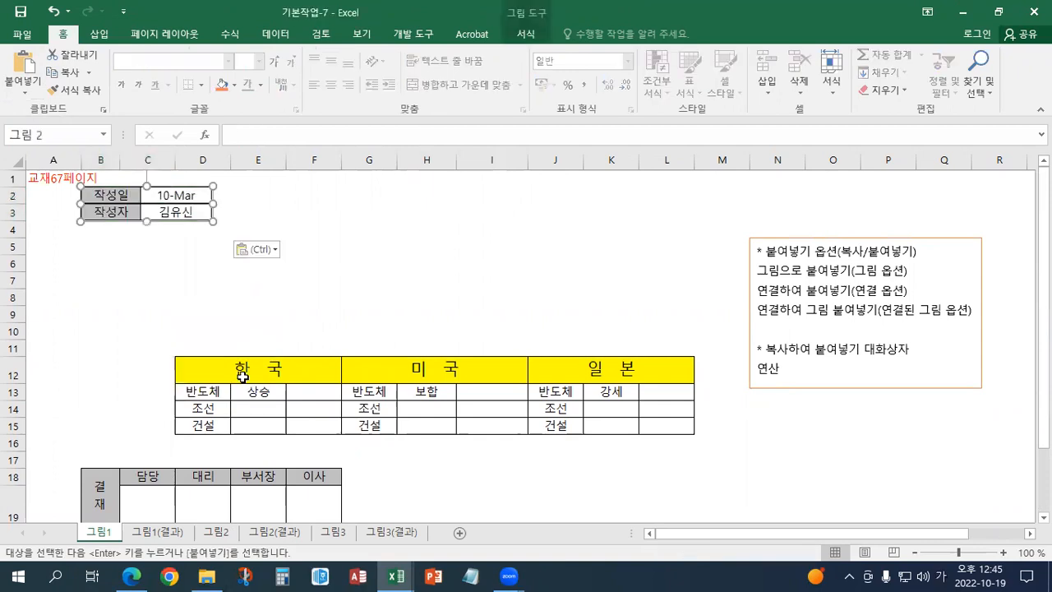
Copy the 결재 approval table in B18:F19 and paste it as a picture at cell F2.
scroll(239, 380, "down", 2)
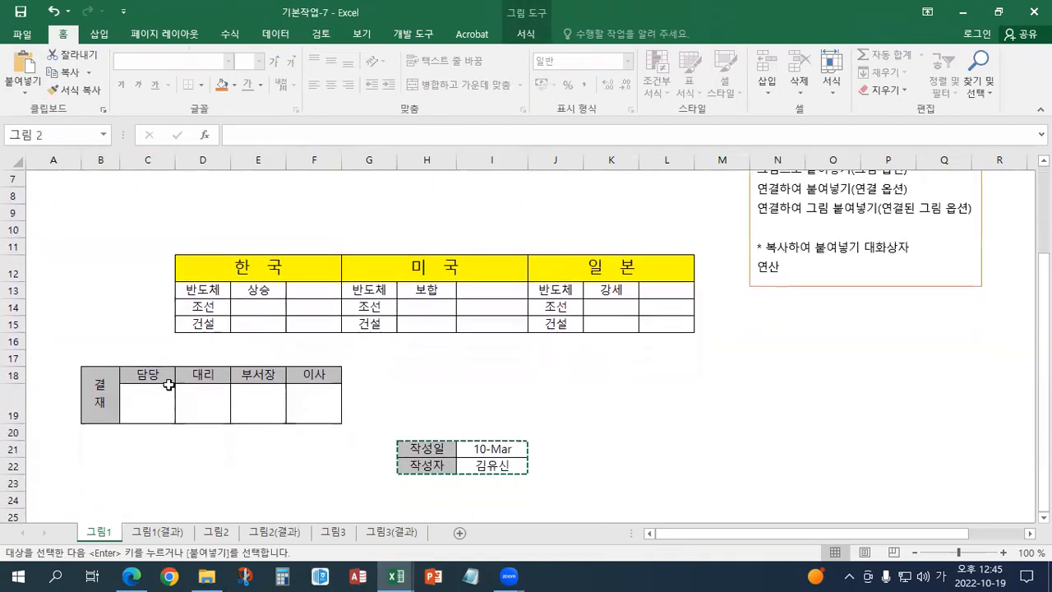
left_click_drag(104, 381, 296, 393)
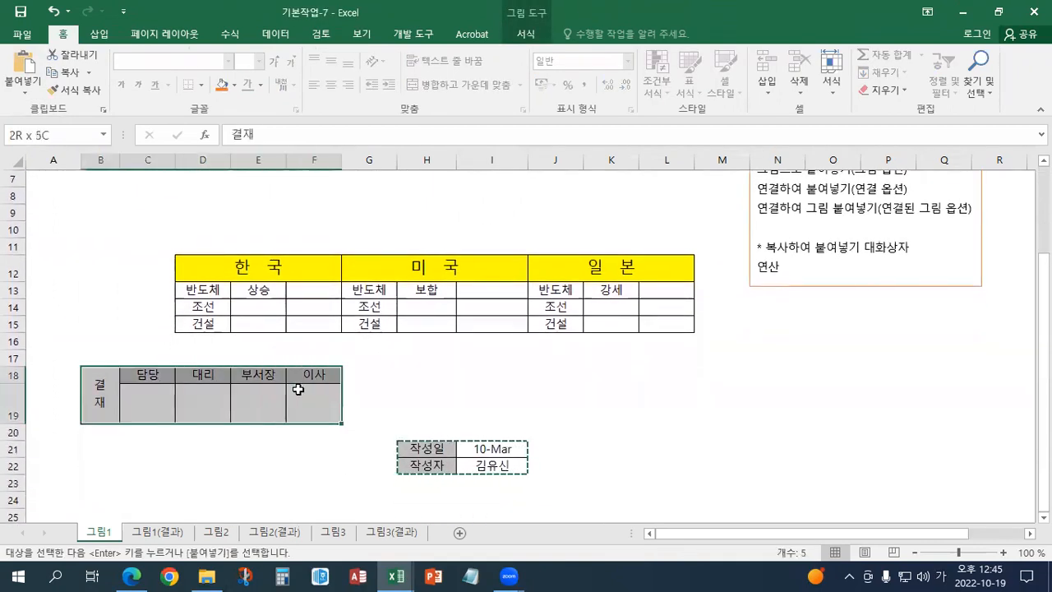
left_click(62, 79)
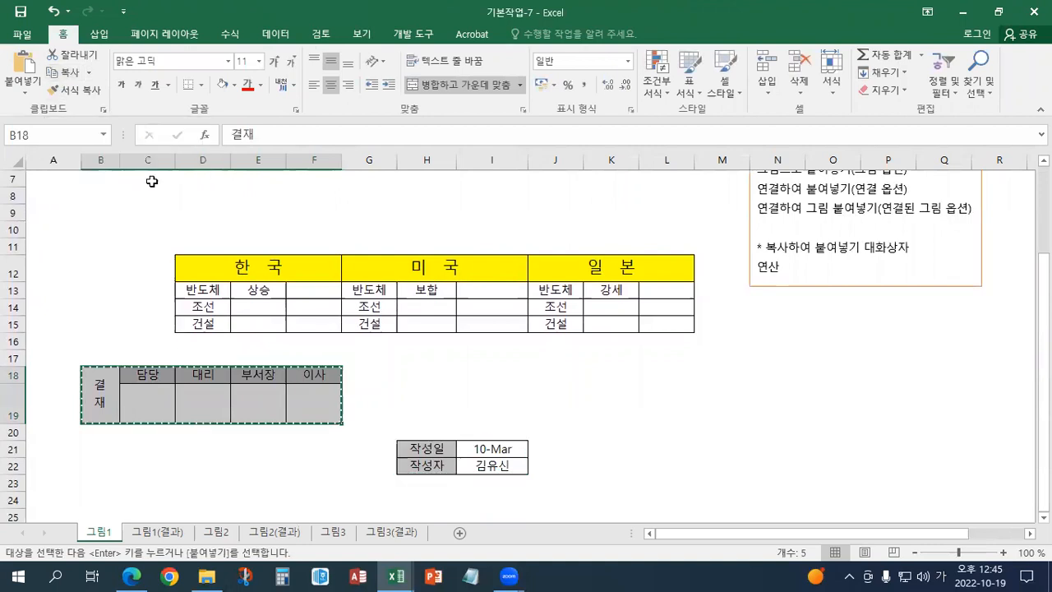
scroll(167, 296, "up", 2)
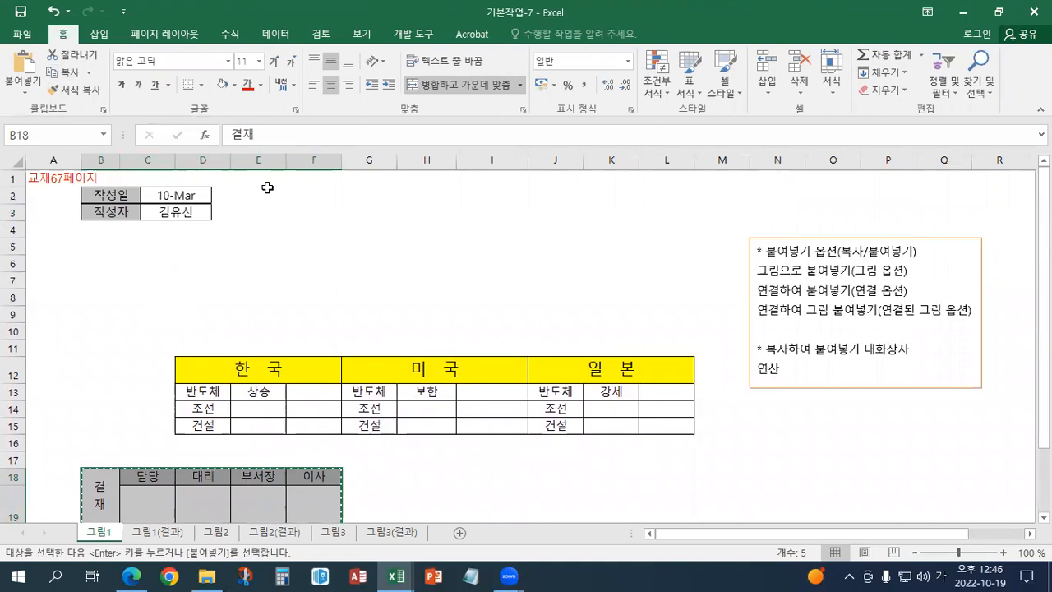
left_click(307, 190)
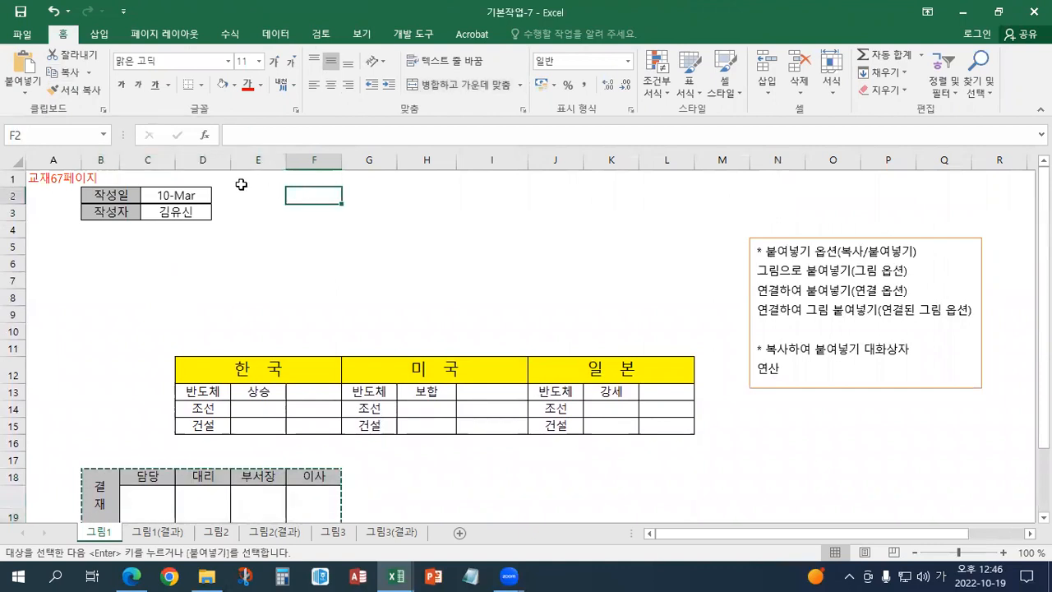
left_click(25, 70)
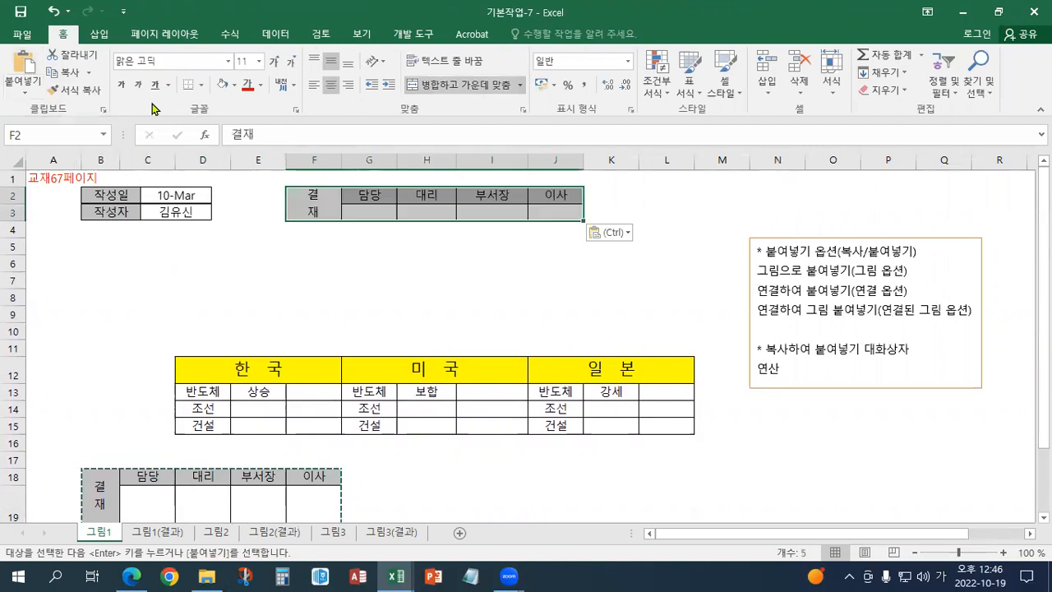
left_click(625, 235)
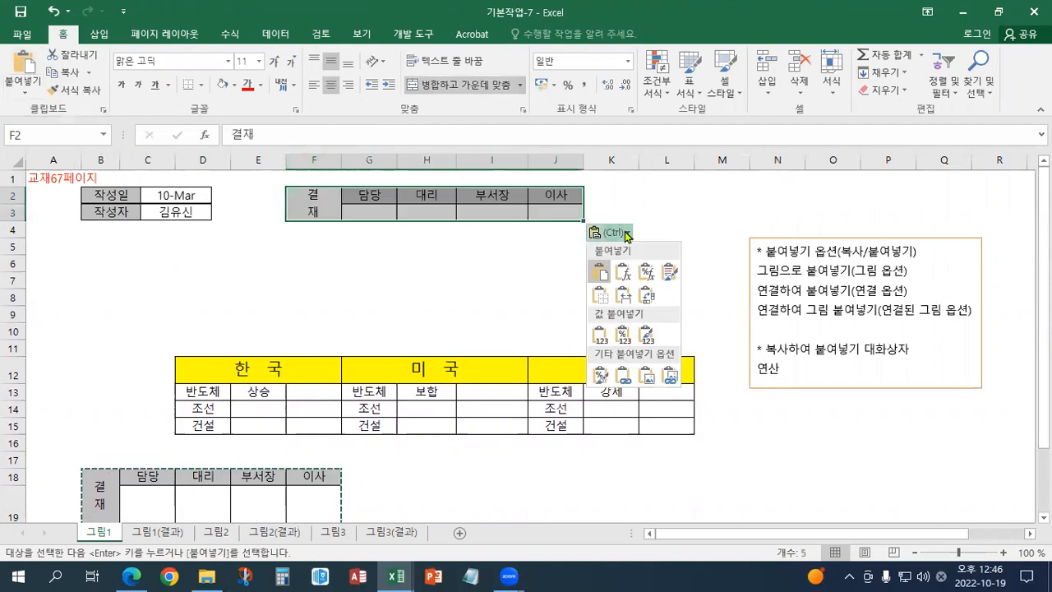
left_click(645, 377)
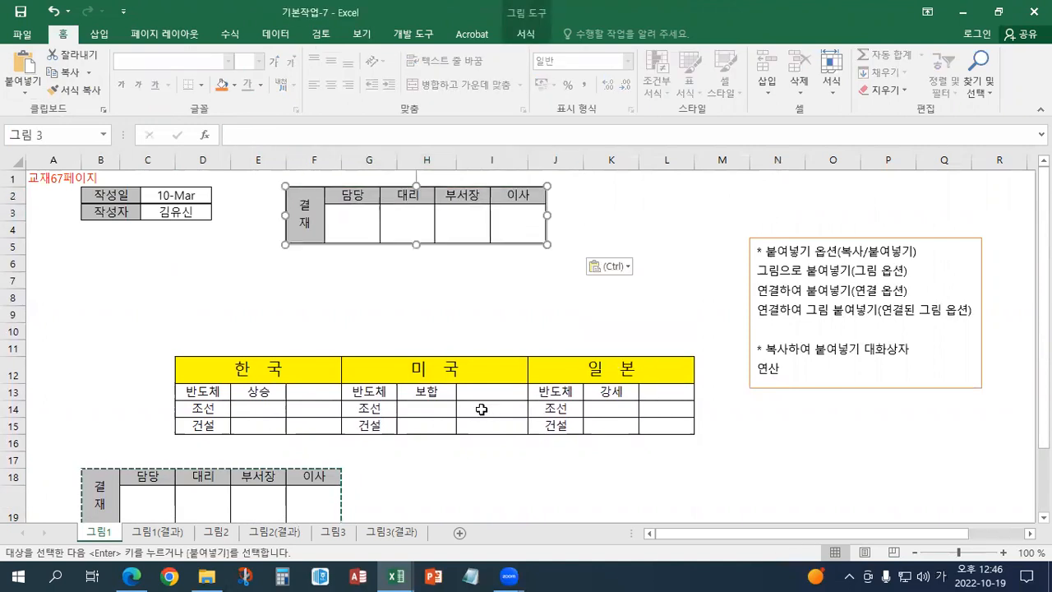
Copy the 한국/미국/일본 table in D12:L15 and paste it as a picture at cell B6.
left_click_drag(213, 368, 641, 425)
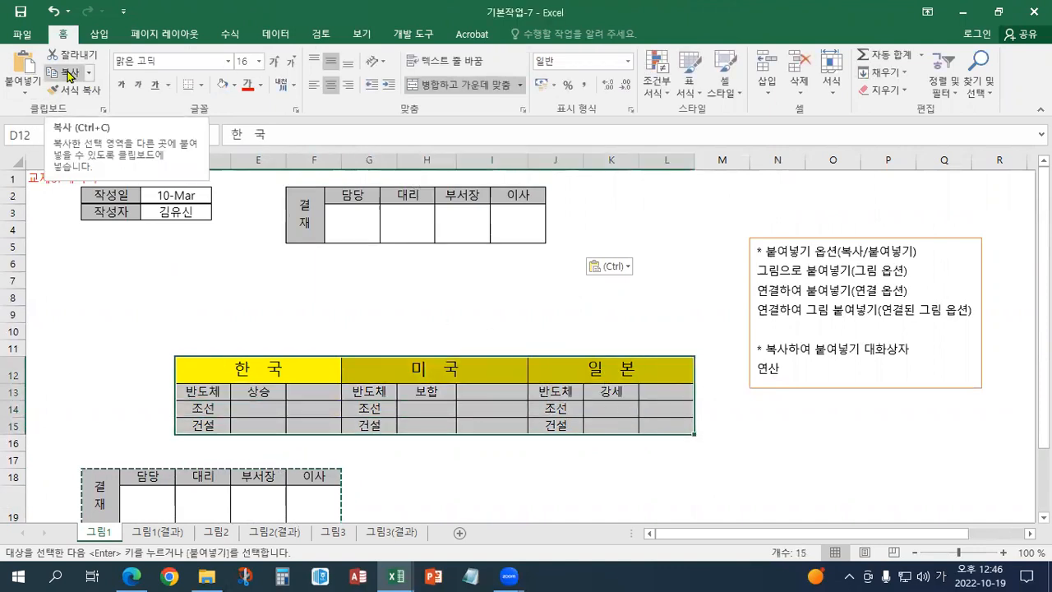
left_click(69, 75)
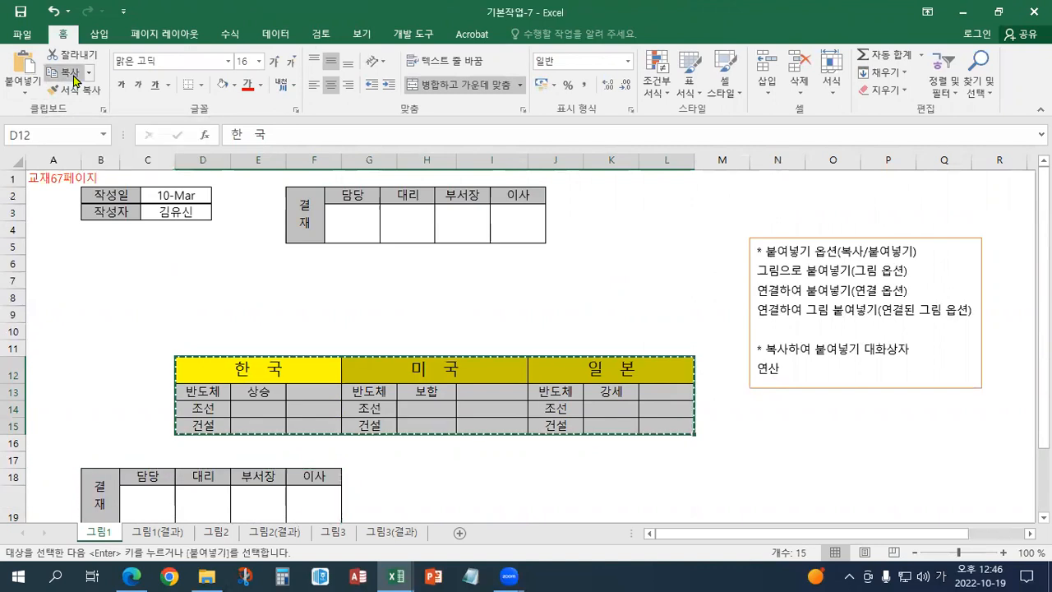
left_click(93, 258)
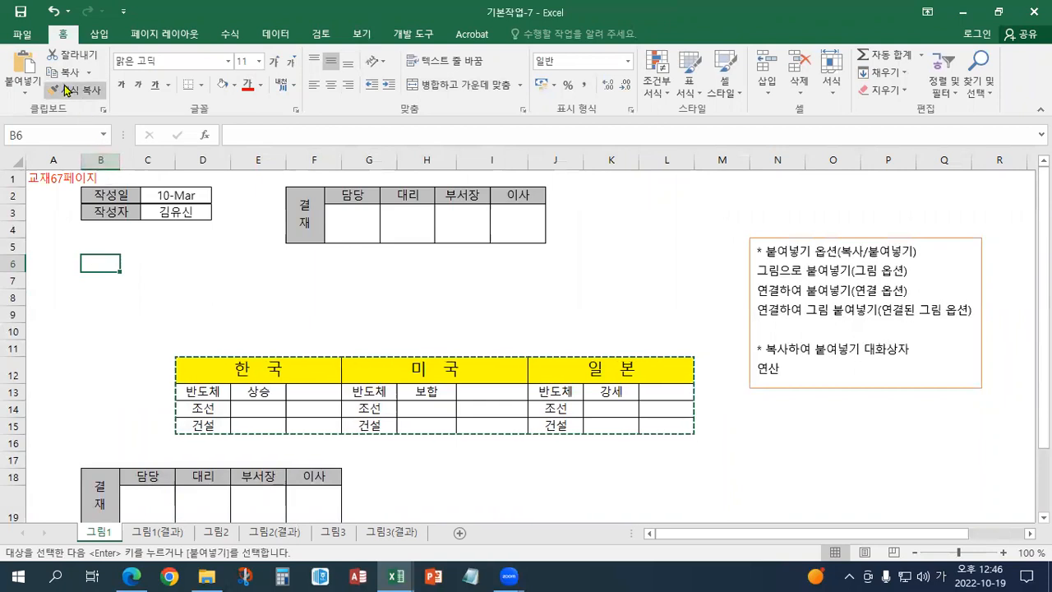
left_click(31, 69)
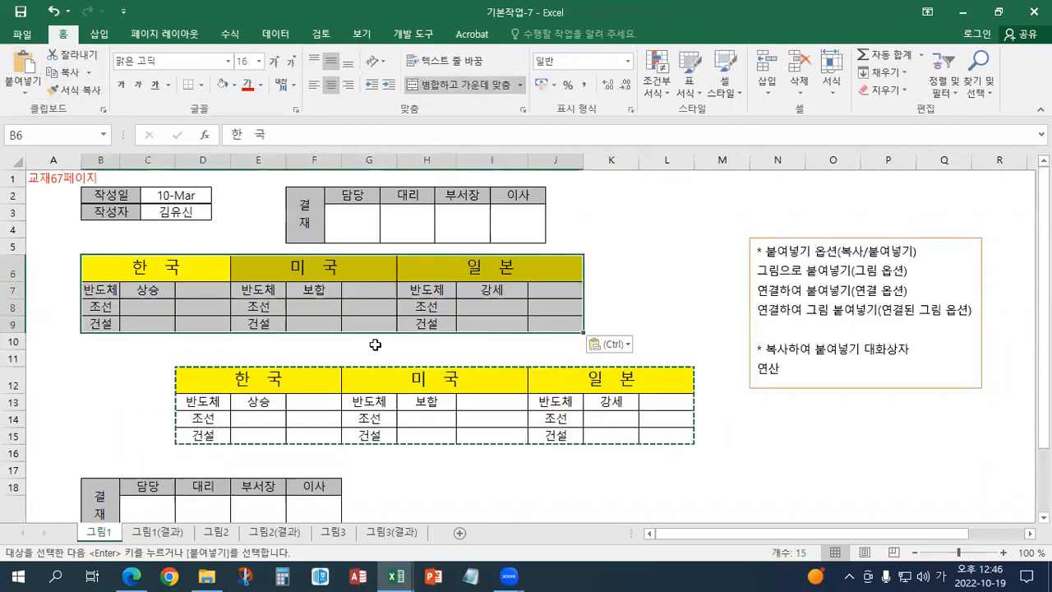
left_click(616, 346)
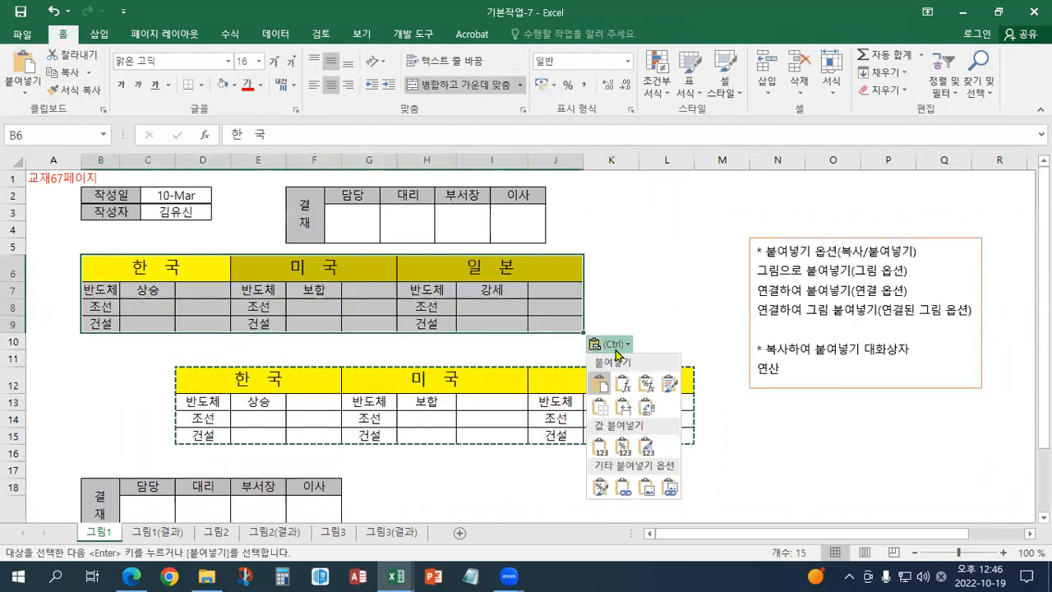
left_click(645, 489)
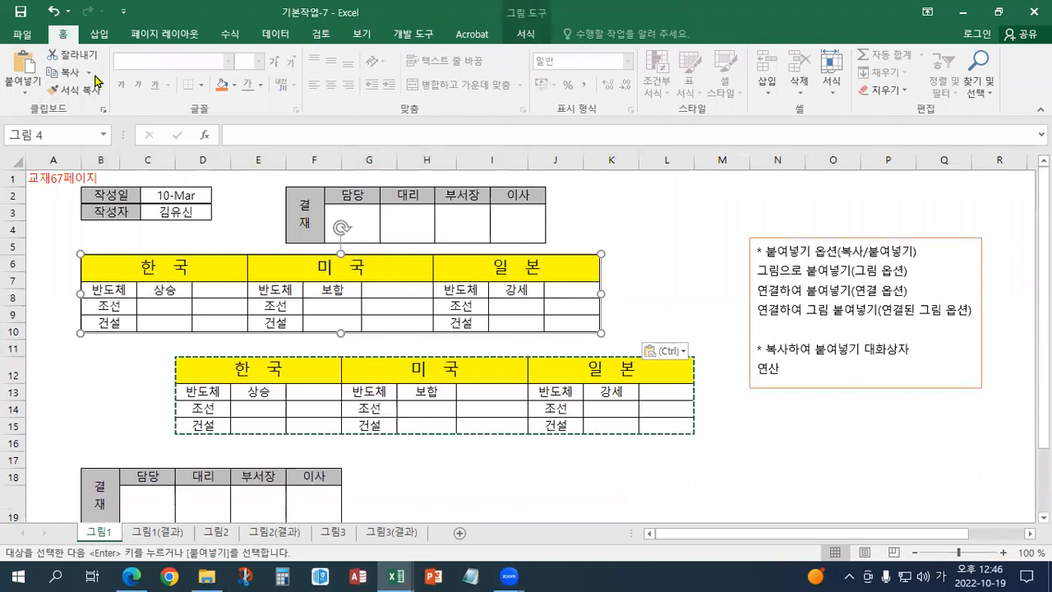
Restore the workbook window to a smaller size, shift it slightly on the desktop and save the workbook.
left_click(998, 12)
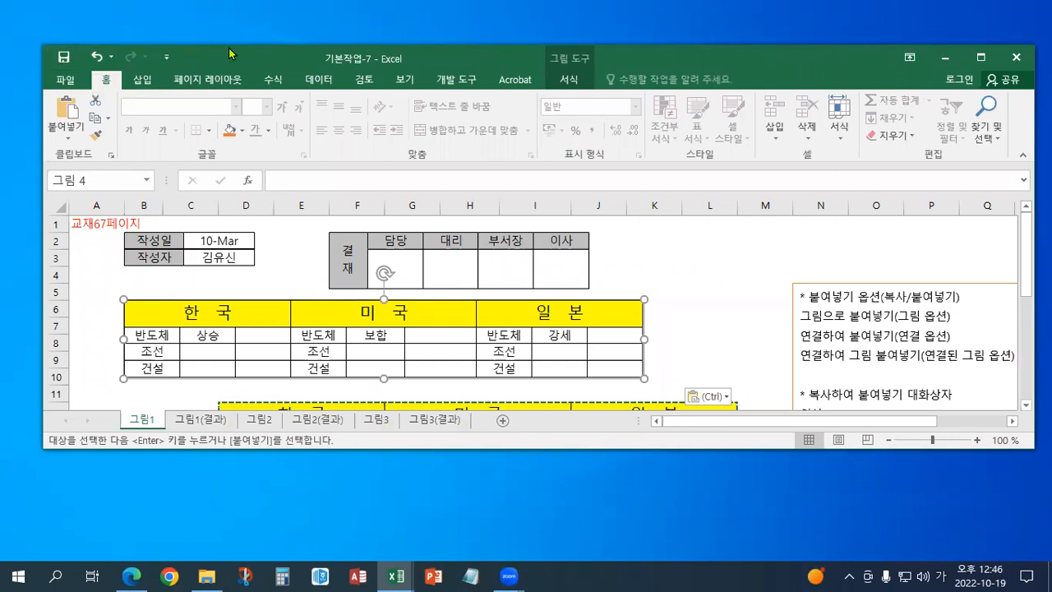
left_click_drag(229, 51, 209, 33)
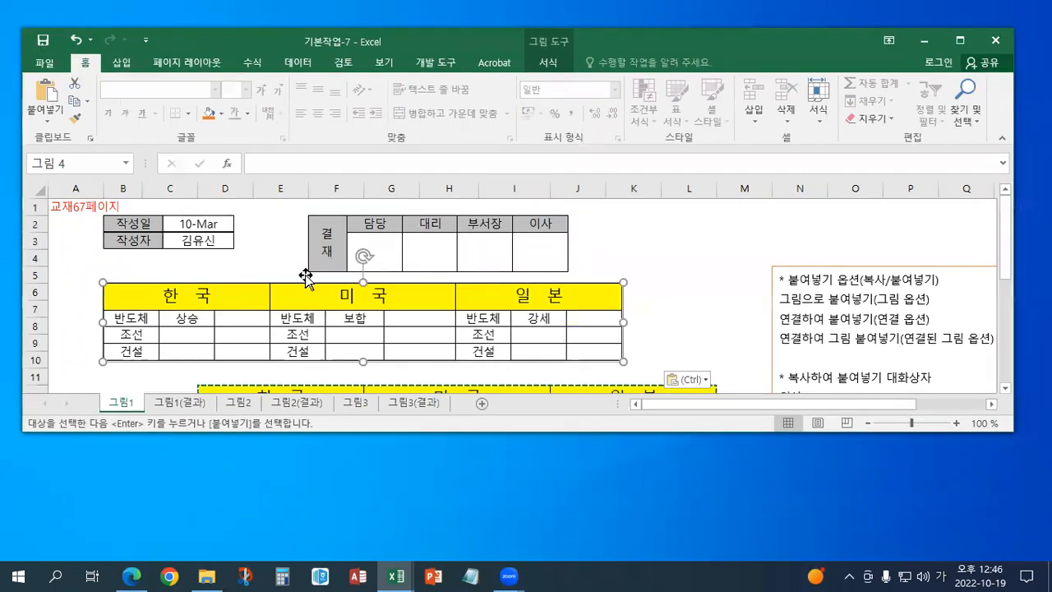
left_click(45, 39)
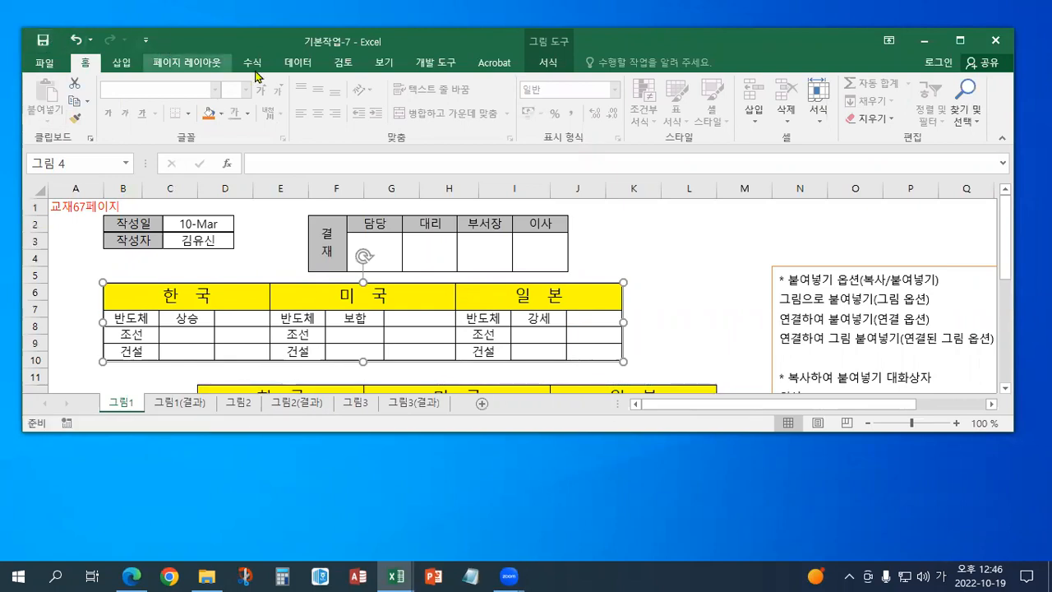
Enter "교재68페이지" in cell A1 of the 그림2 sheet and set its font colour to red.
left_click(242, 403)
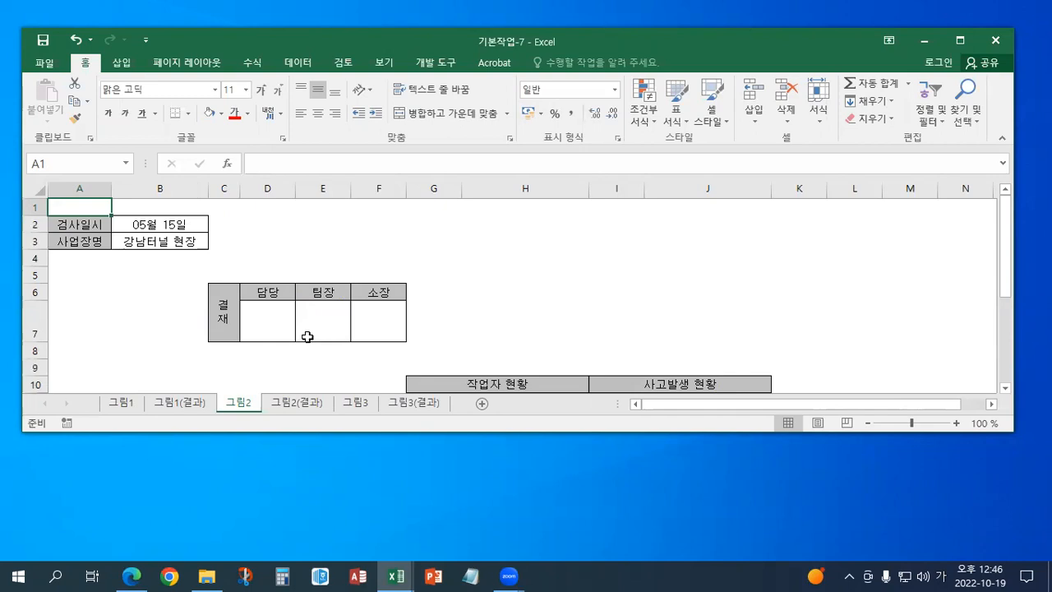
type("교재")
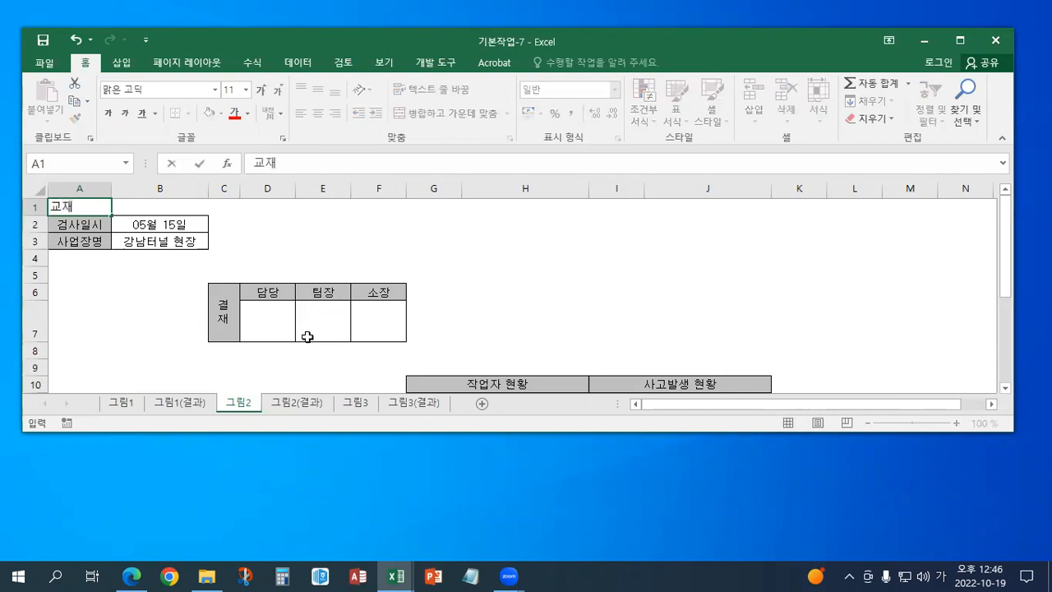
type("68페이지")
key("Return")
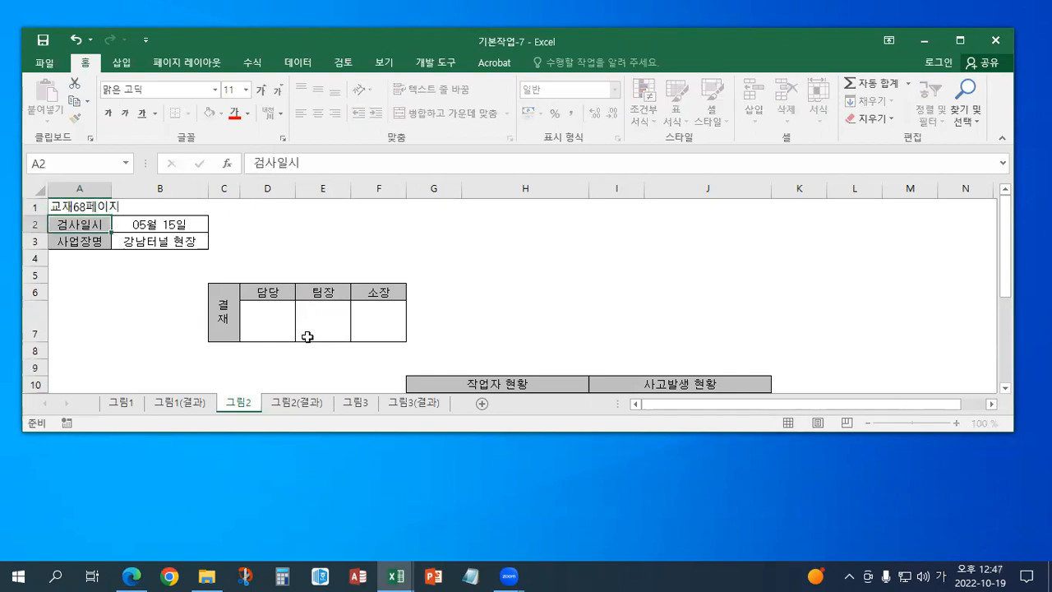
left_click(80, 206)
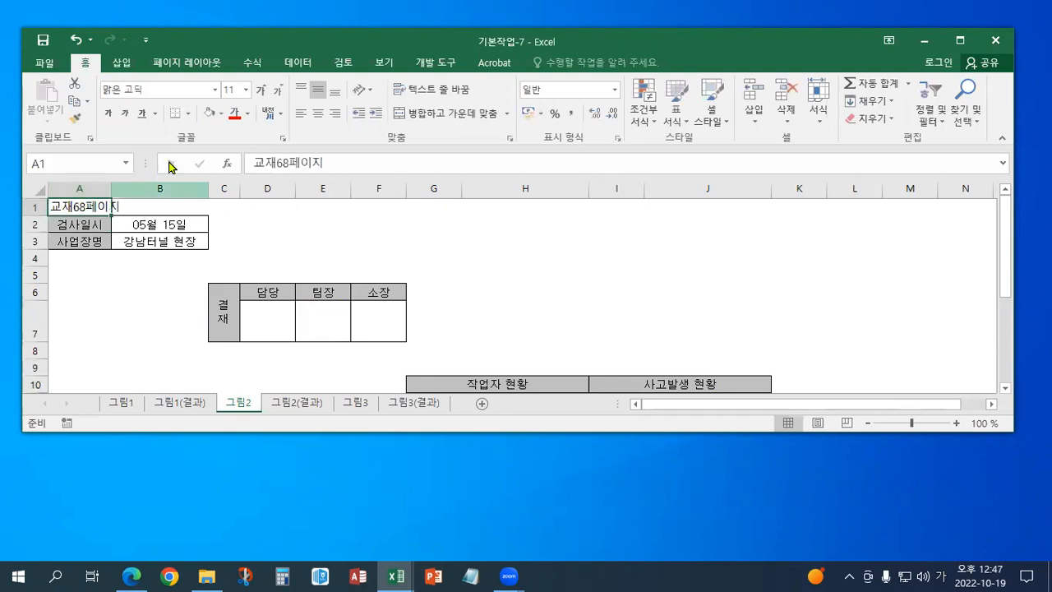
left_click(236, 115)
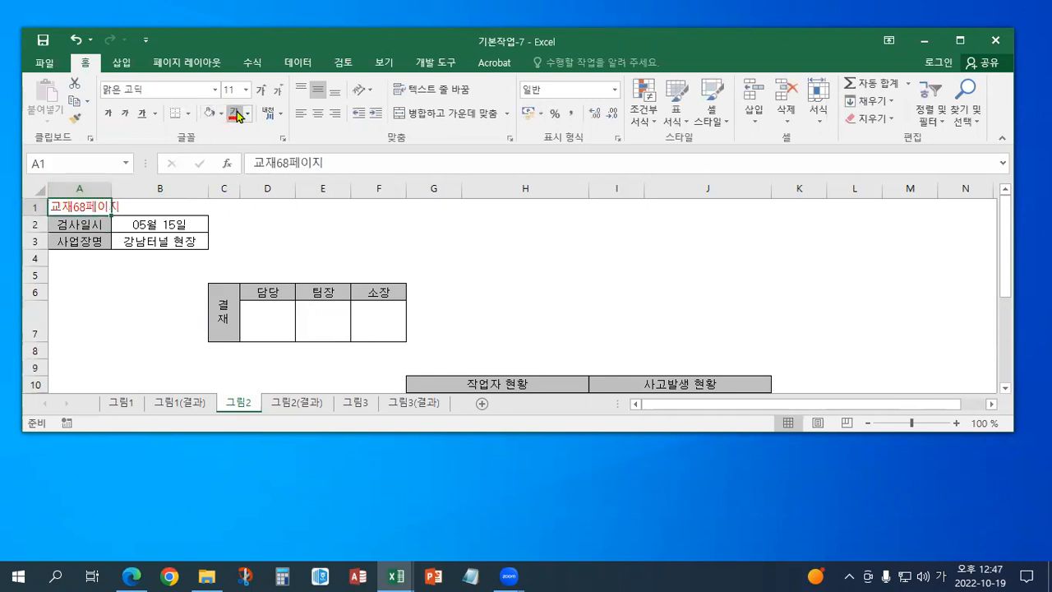
Copy the 검사일시/사업장명 table in A2:B3 and paste it as a picture at cell A15.
double_click(247, 36)
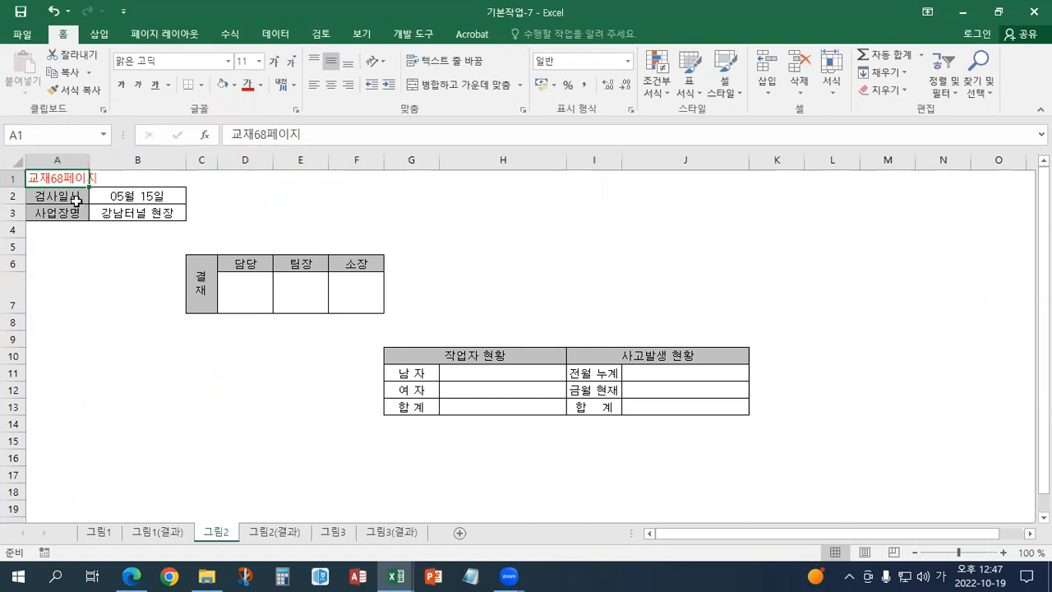
left_click_drag(72, 197, 135, 212)
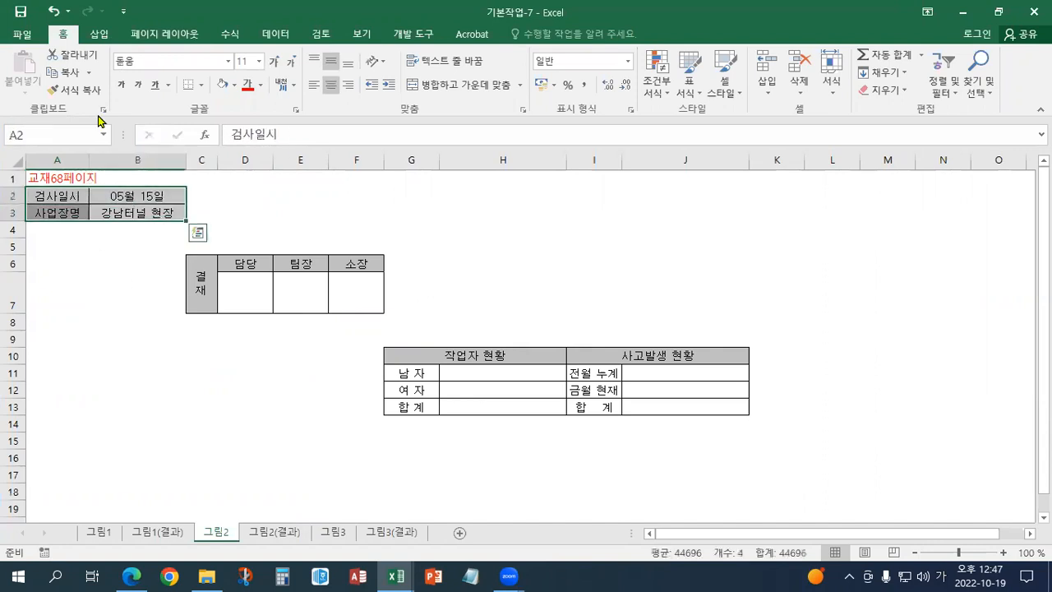
left_click(70, 74)
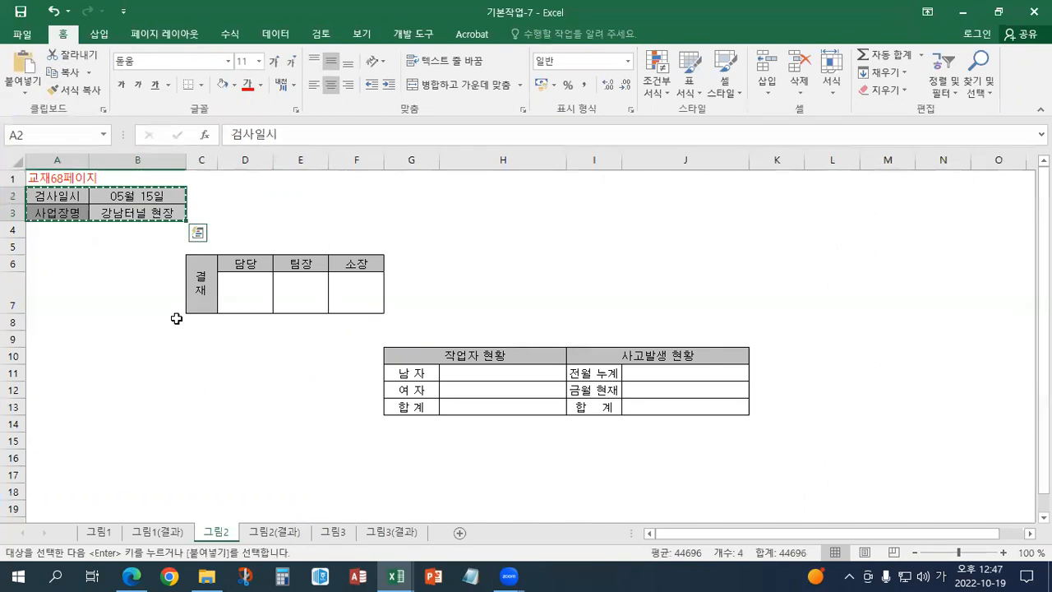
left_click(64, 76)
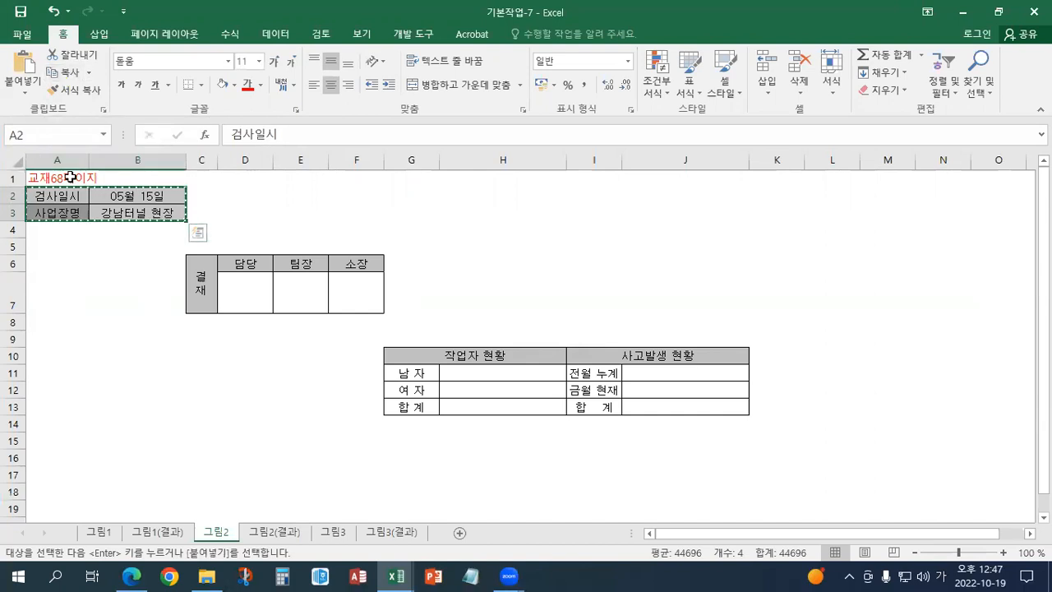
left_click(72, 439)
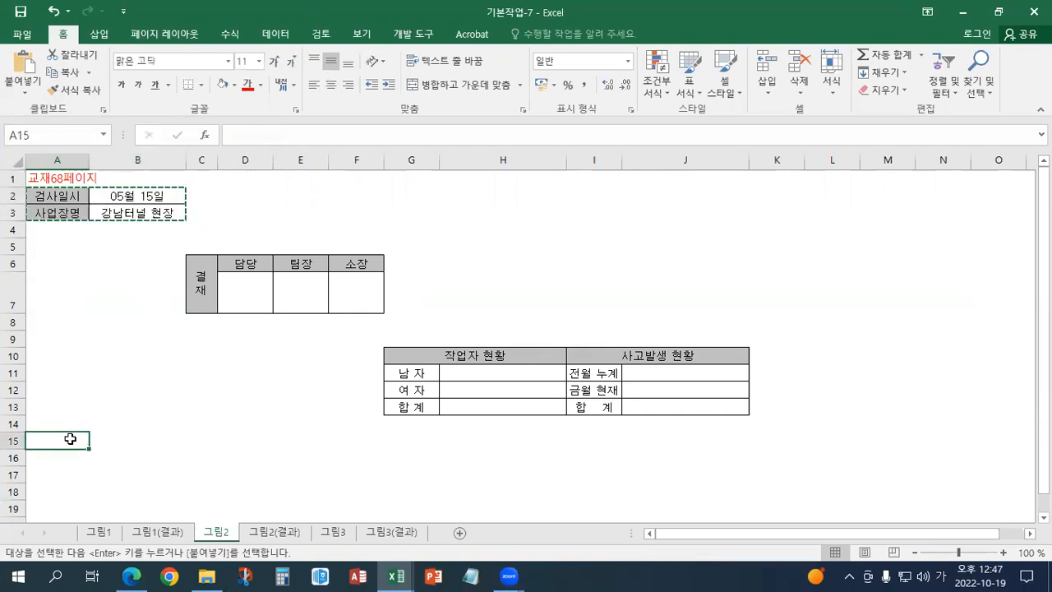
left_click(27, 94)
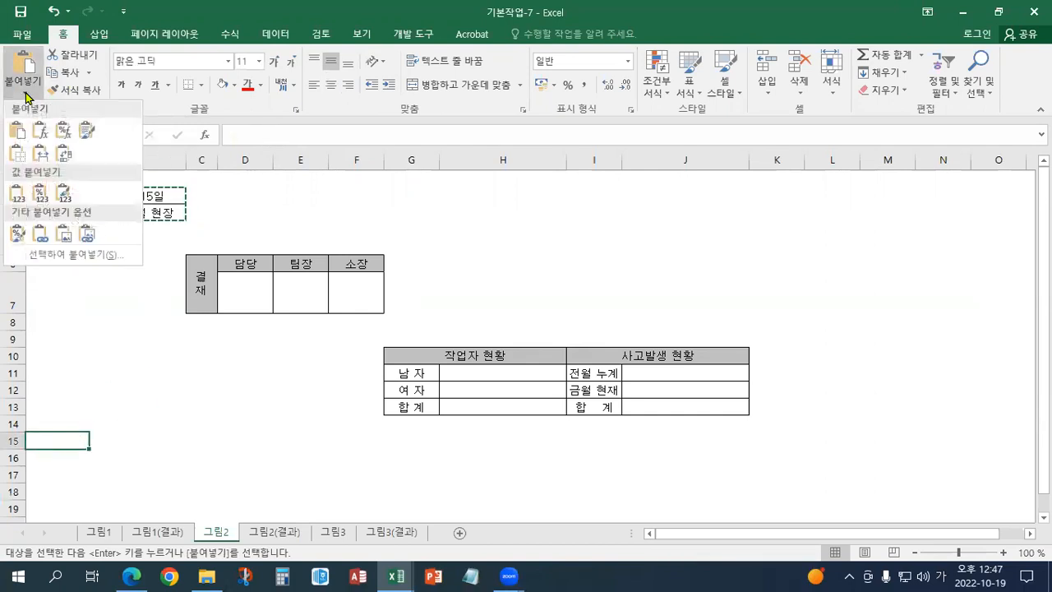
left_click(64, 237)
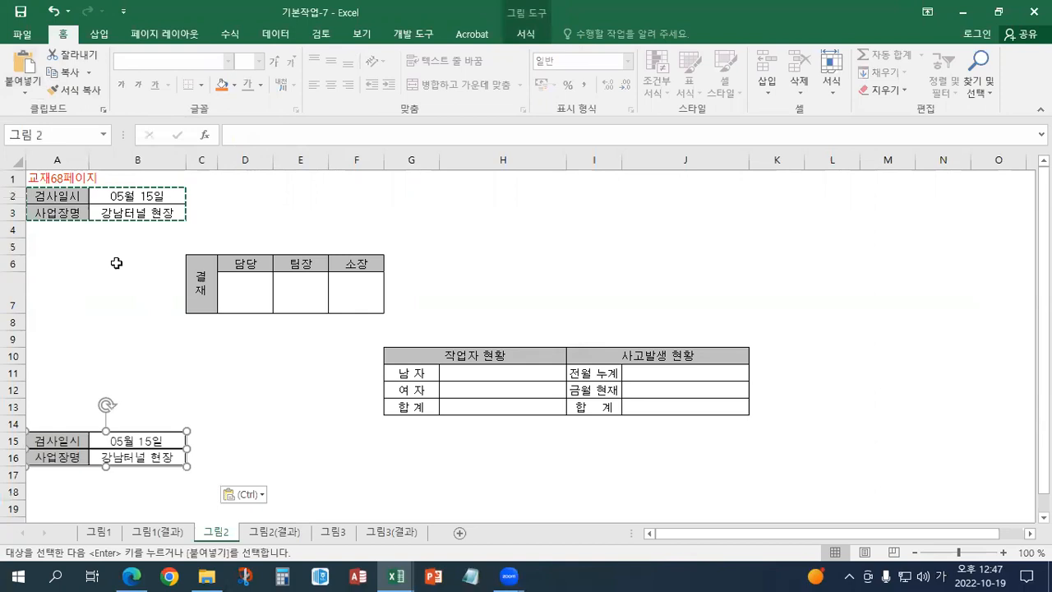
Copy the 결재 approval table in C6:F7 and paste it as a picture at cell D15.
left_click_drag(202, 272, 370, 289)
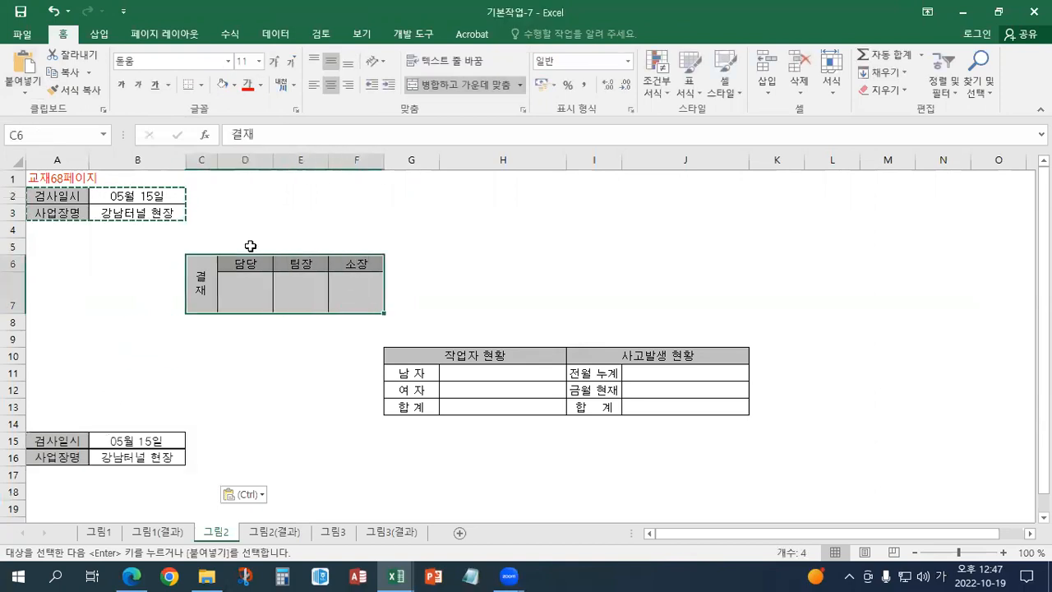
left_click(58, 73)
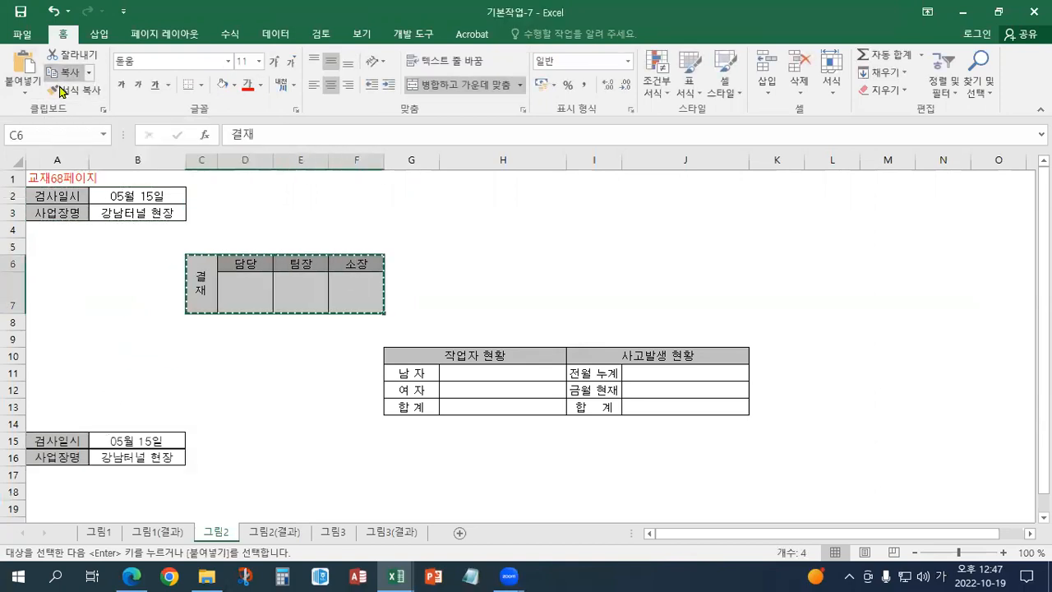
left_click(246, 440)
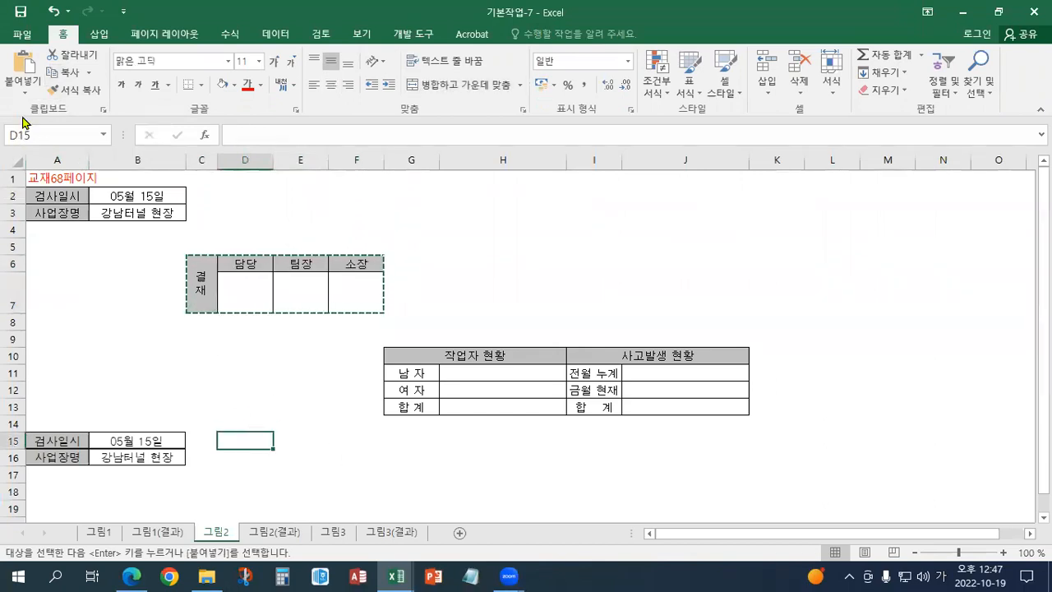
left_click(23, 89)
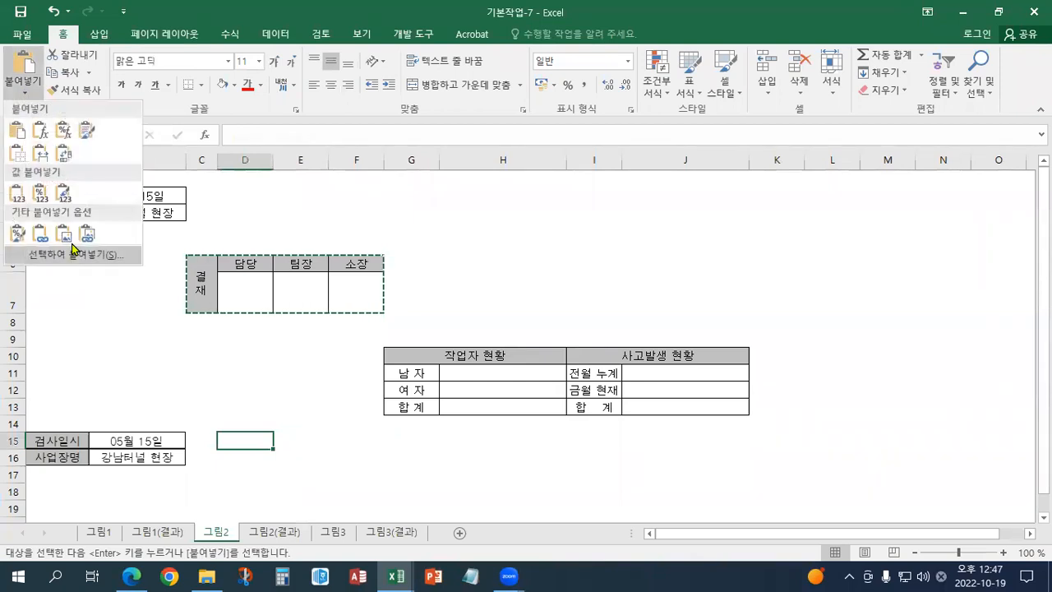
left_click(71, 236)
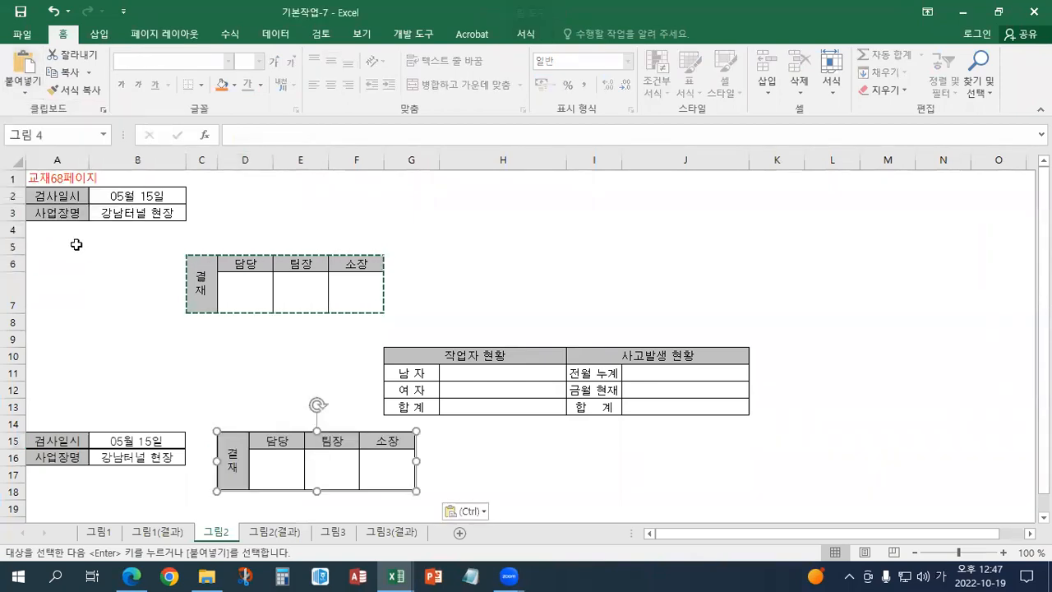
Copy the 작업자 현황/사고발생 현황 table in G10:J13 and paste it as a picture at cell A19.
scroll(185, 305, "down", 2)
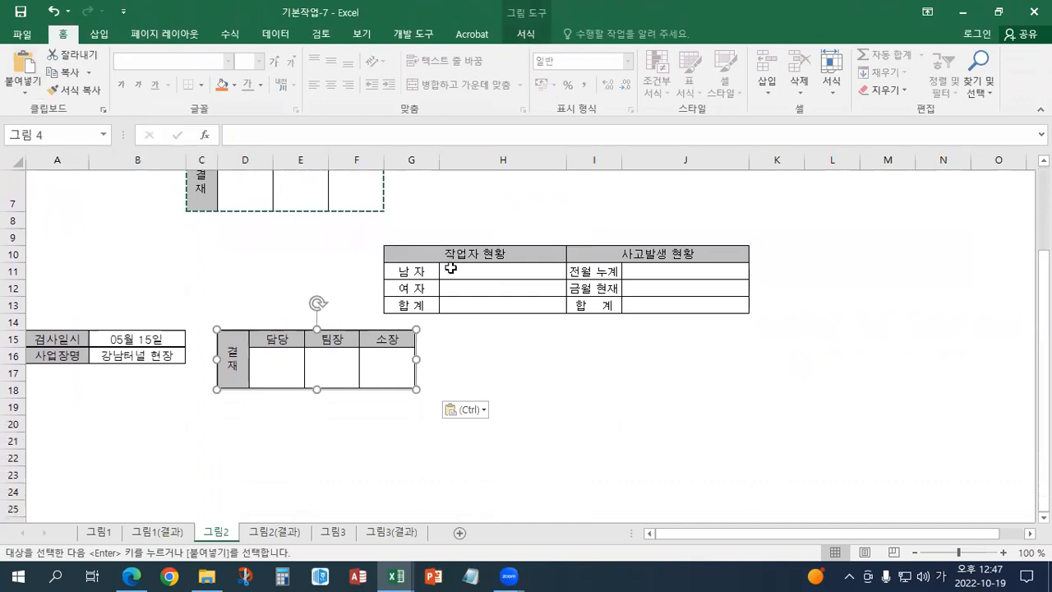
left_click_drag(453, 256, 669, 301)
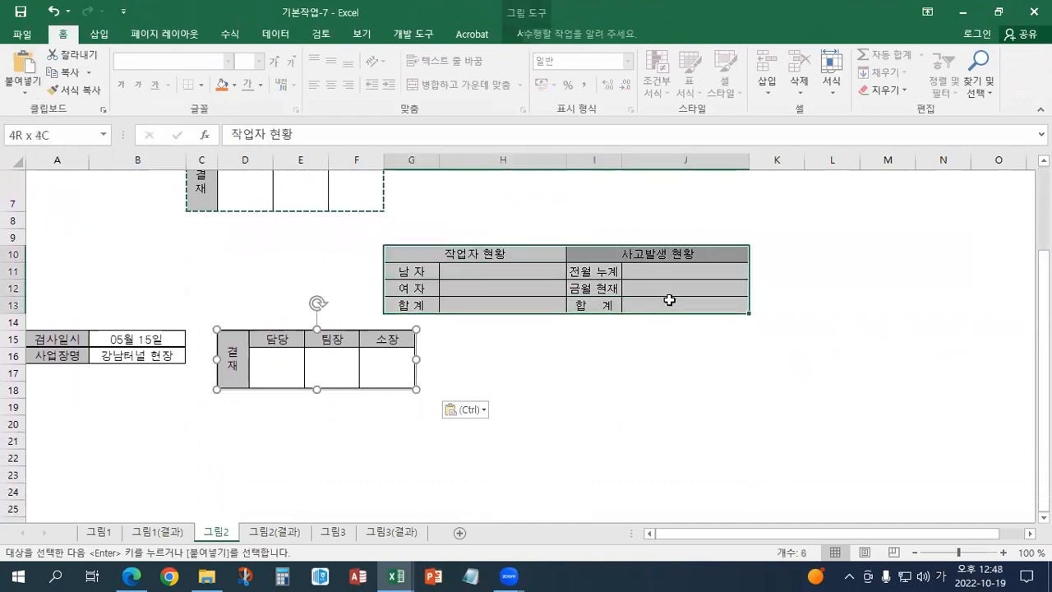
left_click(58, 76)
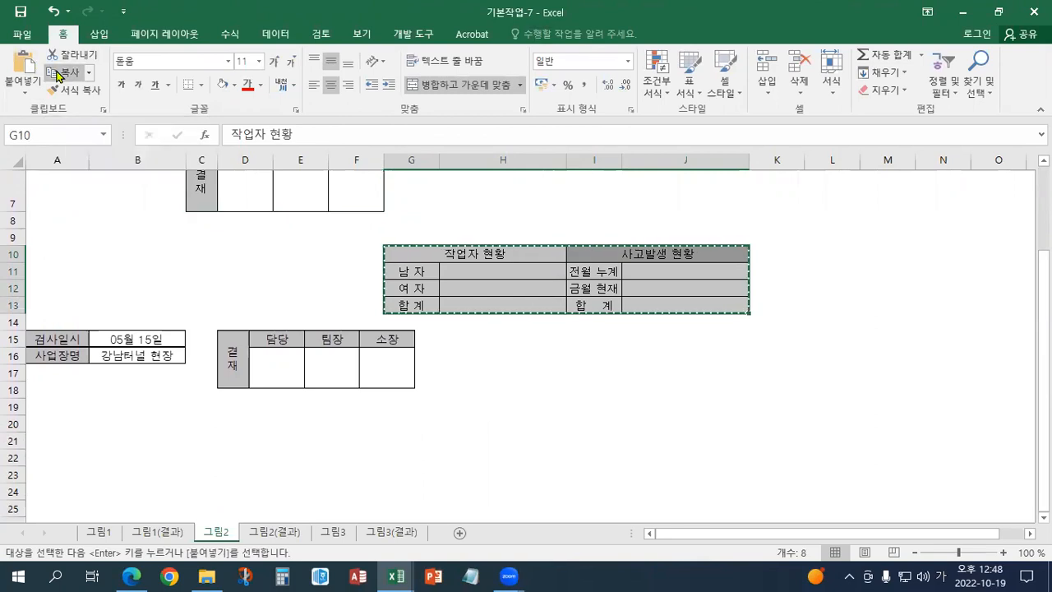
left_click(42, 412)
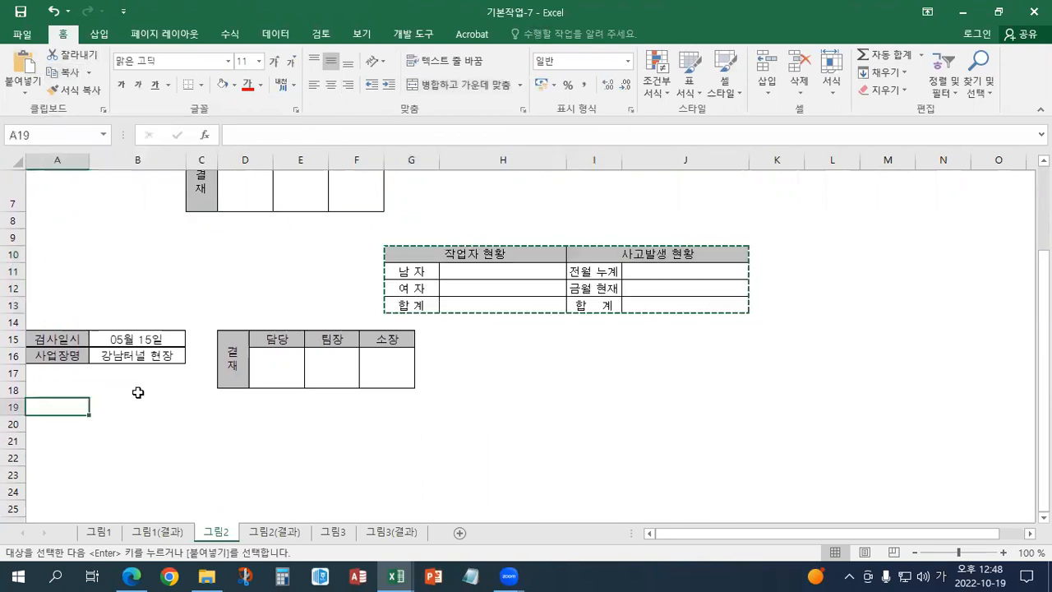
left_click(25, 94)
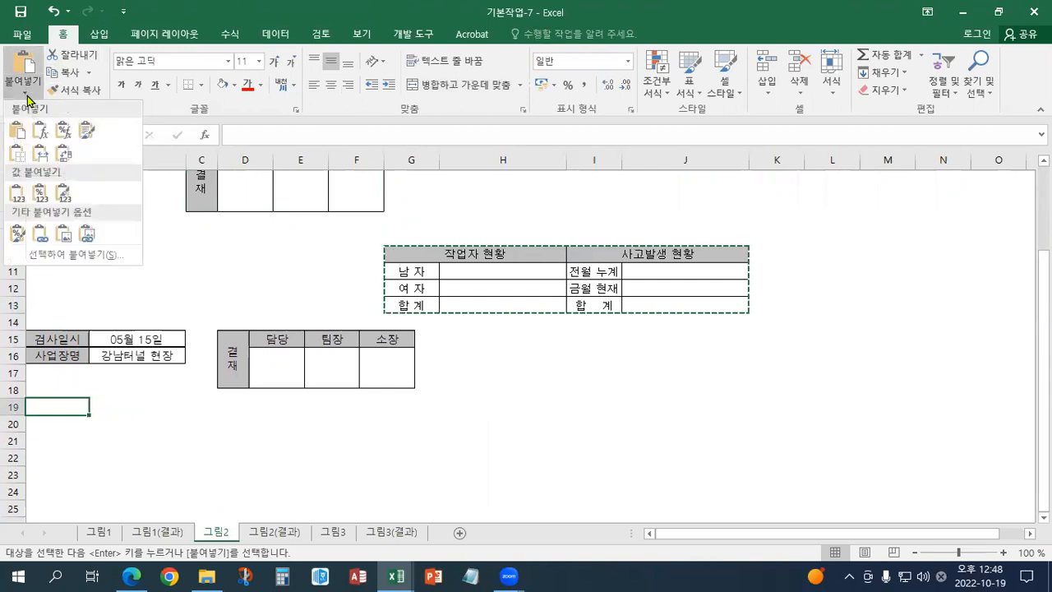
left_click(64, 236)
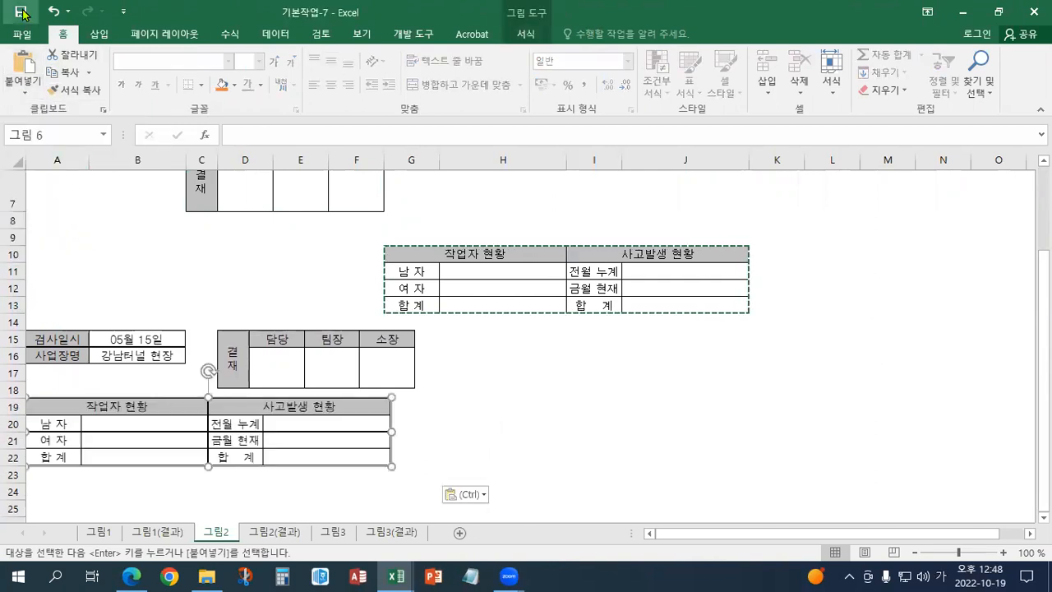
key("Escape")
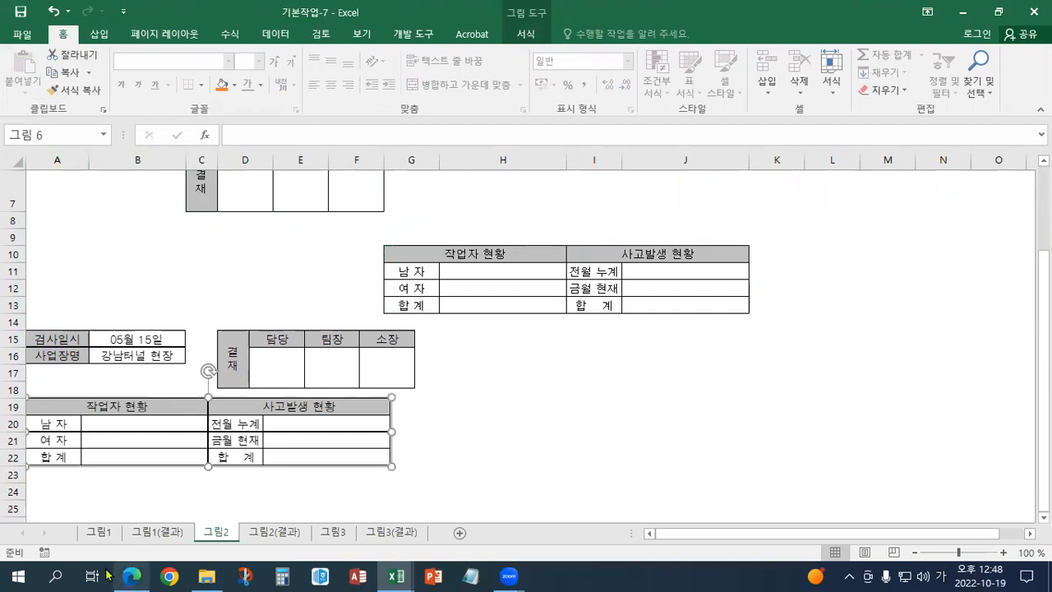
Copy the text box with the paste-option notes from the 그림1 sheet.
left_click(98, 532)
left_click(791, 388)
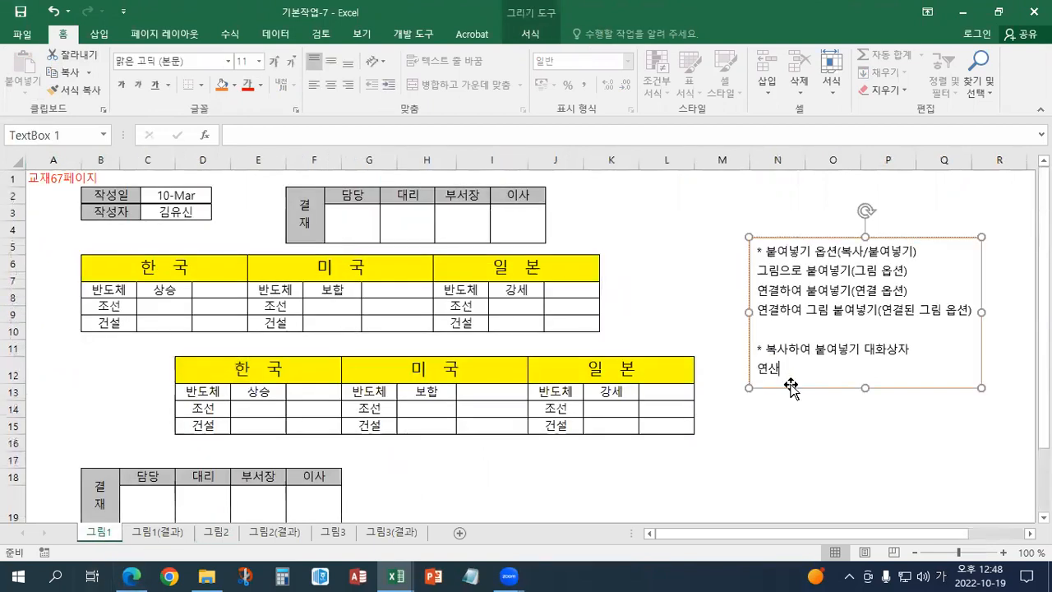
right_click(793, 389)
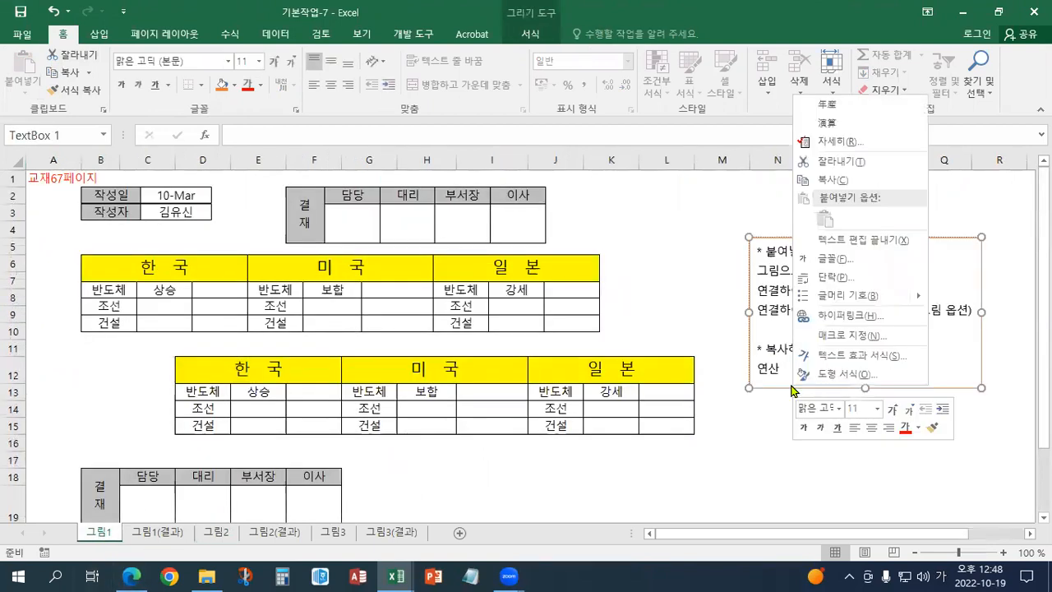
left_click(775, 240)
right_click(776, 241)
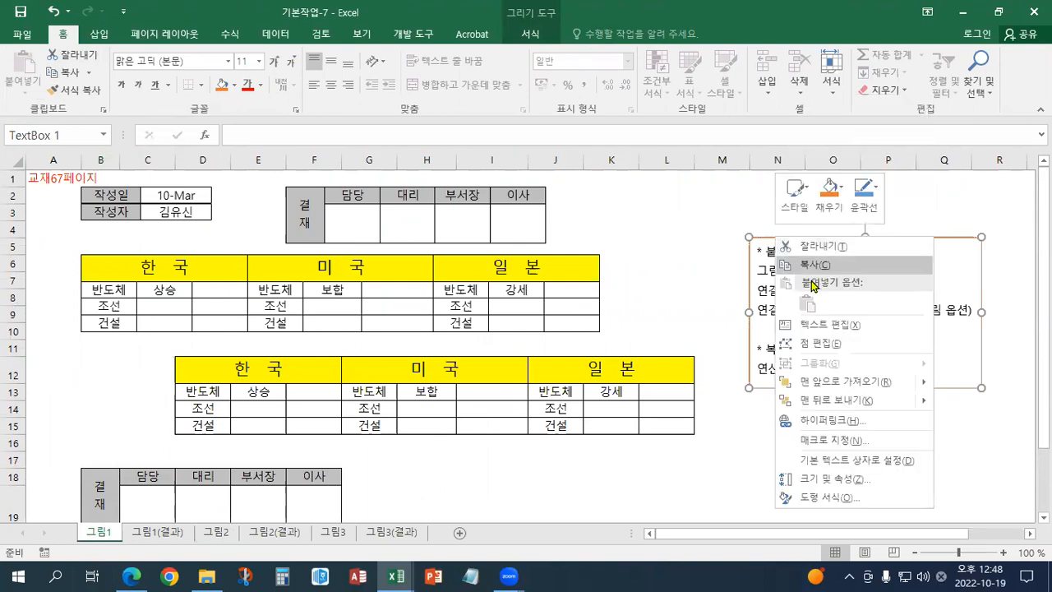
left_click(810, 265)
Paste the notes text box on the 그림2 sheet and place it just above the 작업자 현황 table.
left_click(216, 532)
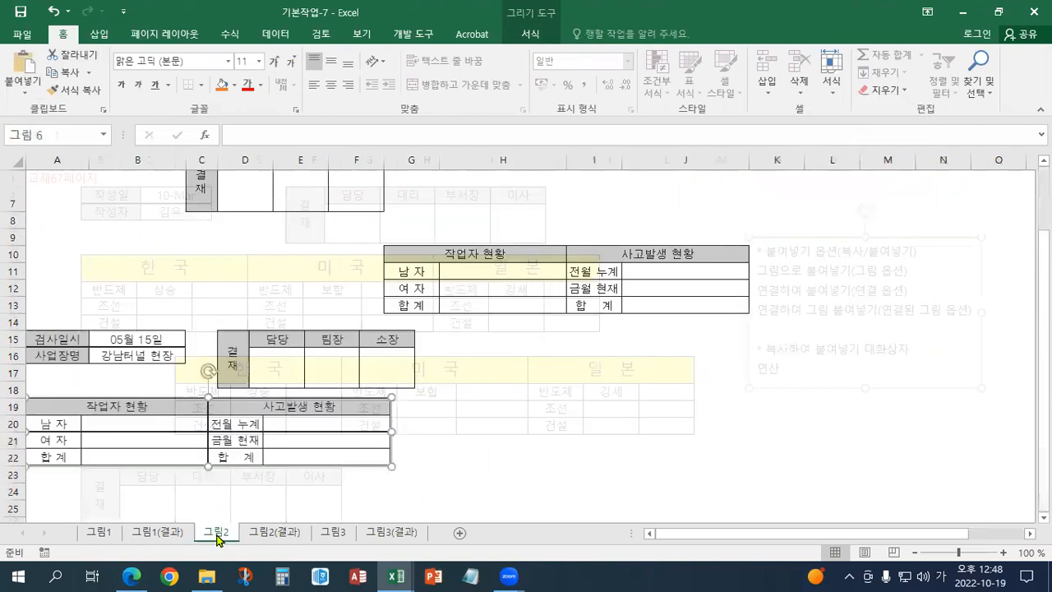
right_click(528, 341)
left_click(567, 287)
left_click_drag(576, 331, 658, 194)
scroll(601, 281, "up", 2)
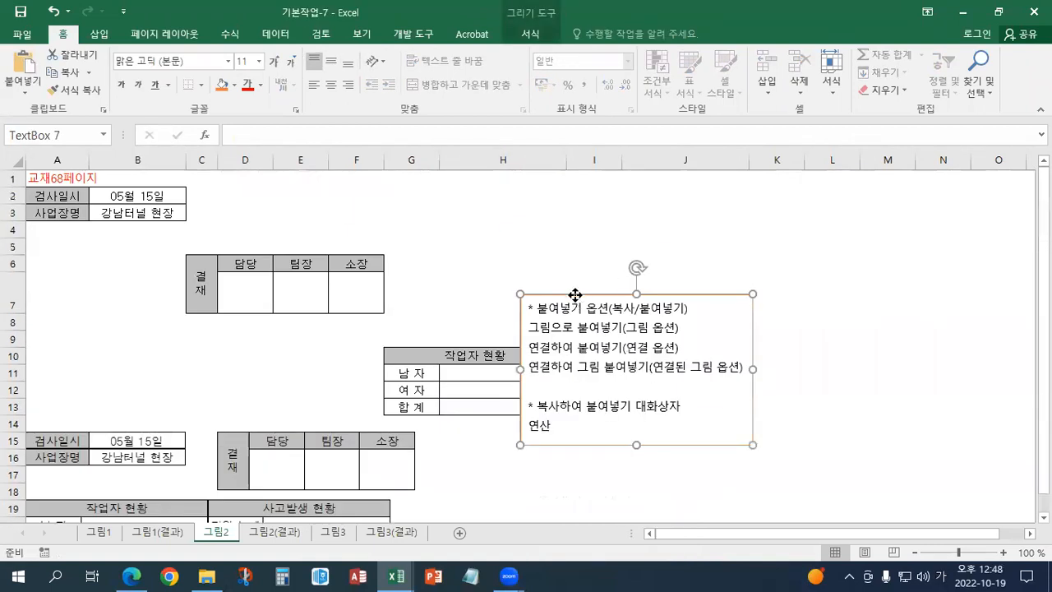
left_click_drag(601, 281, 509, 172)
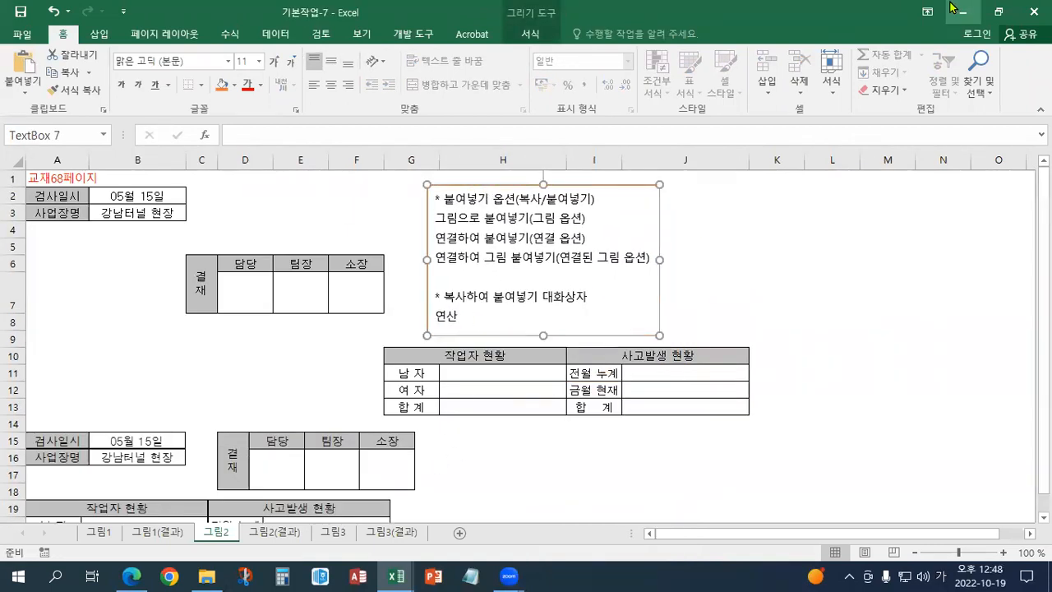
Enter "교재70페이지" in cell A2 of the 그림3 sheet and set its font colour to red.
left_click(998, 12)
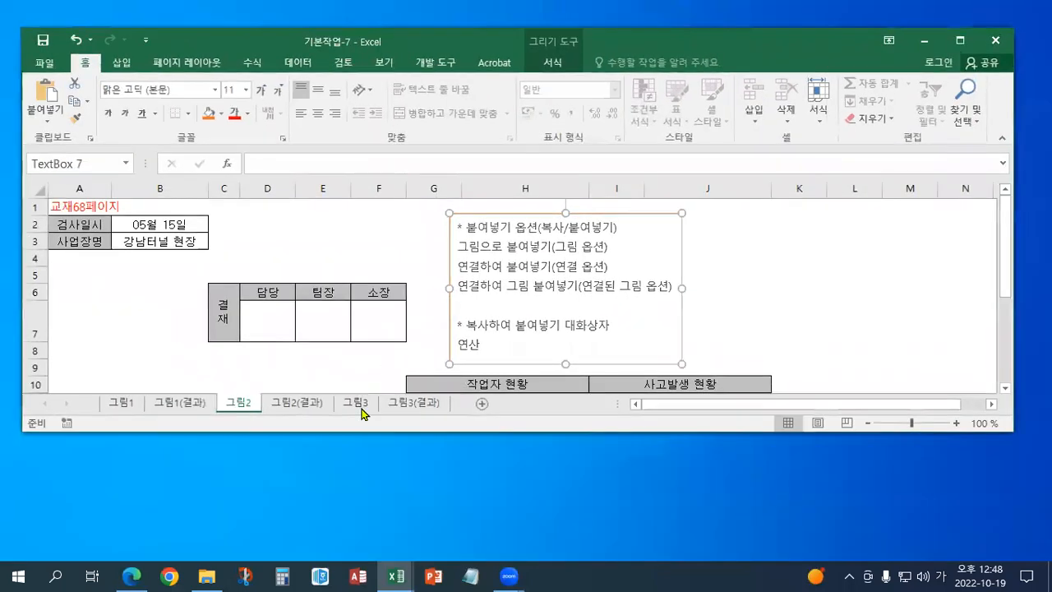
left_click(354, 402)
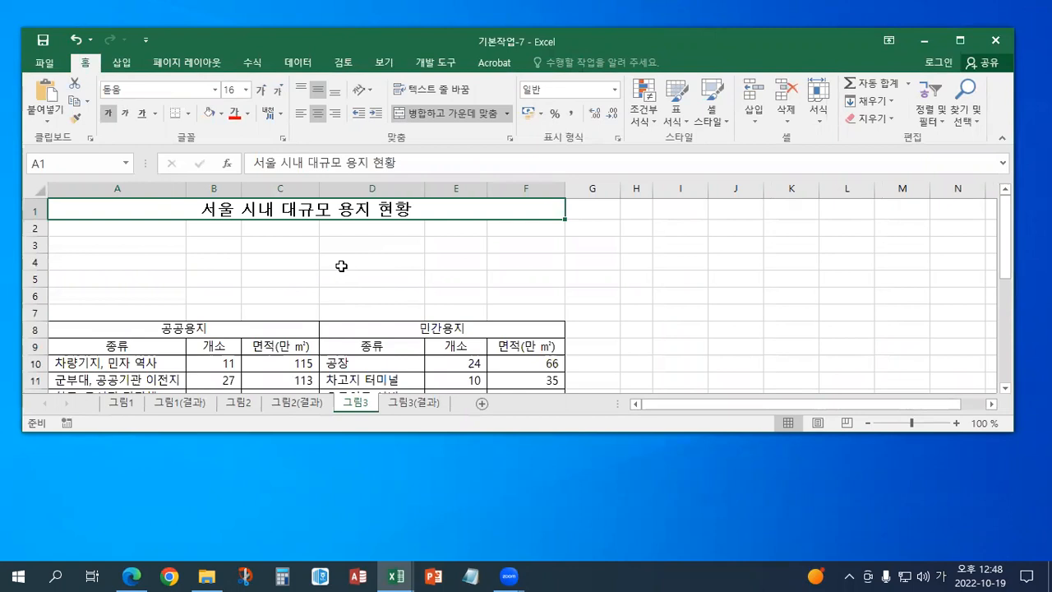
left_click(158, 229)
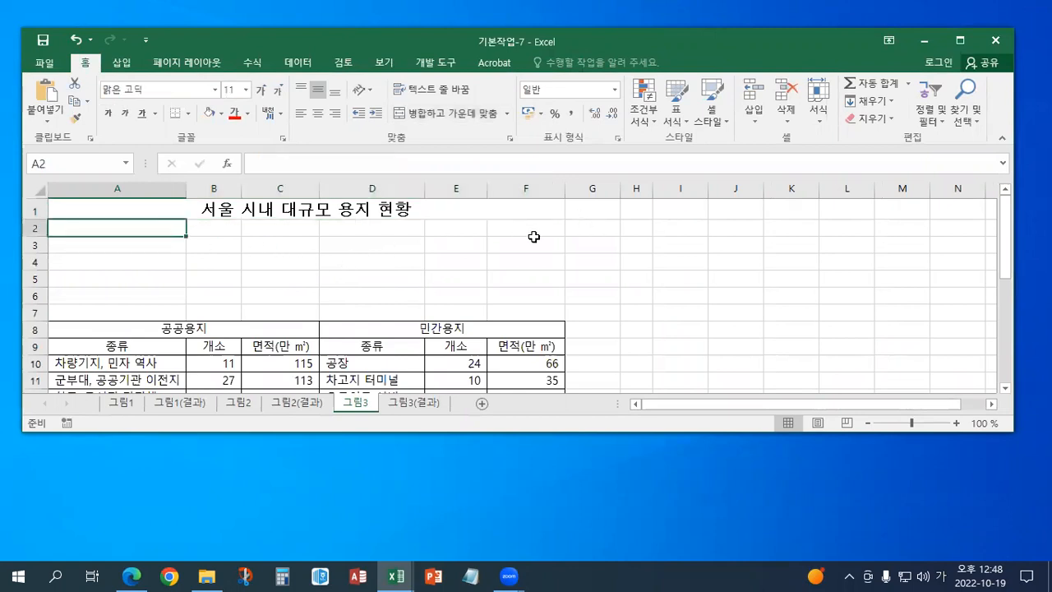
left_click(194, 249)
double_click(123, 230)
type("교재7")
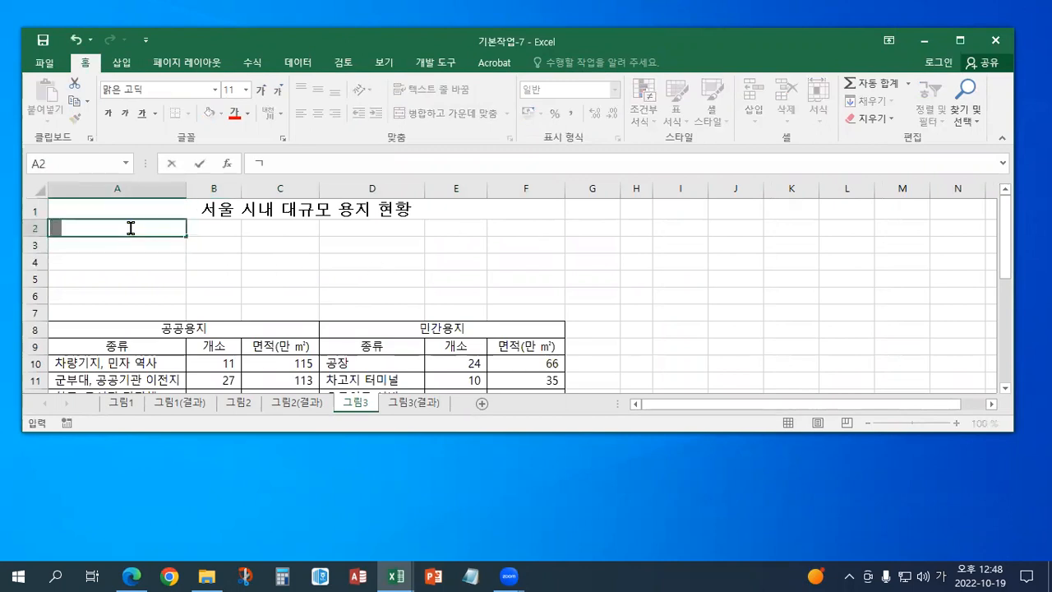
type("0페이지")
key("ctrl+Return")
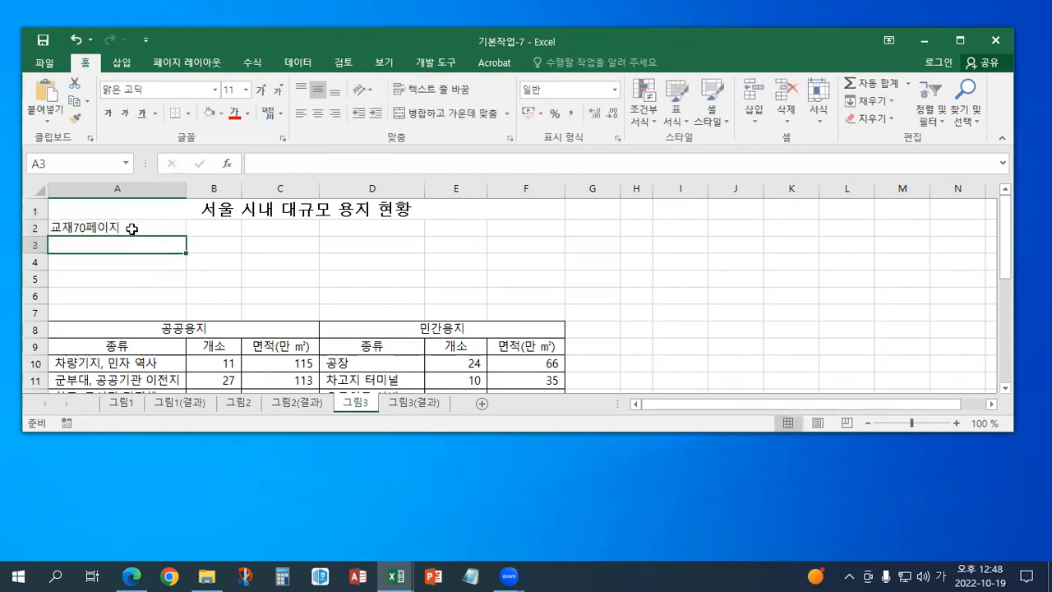
left_click(233, 115)
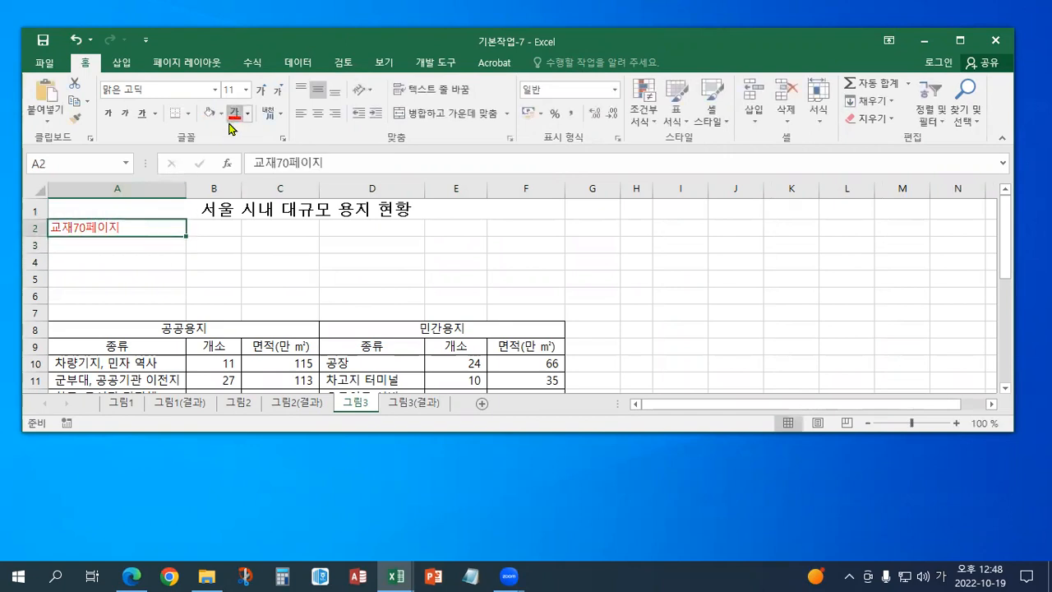
Copy the 결재 approval table in H16:L17 of the 그림3 sheet.
double_click(235, 38)
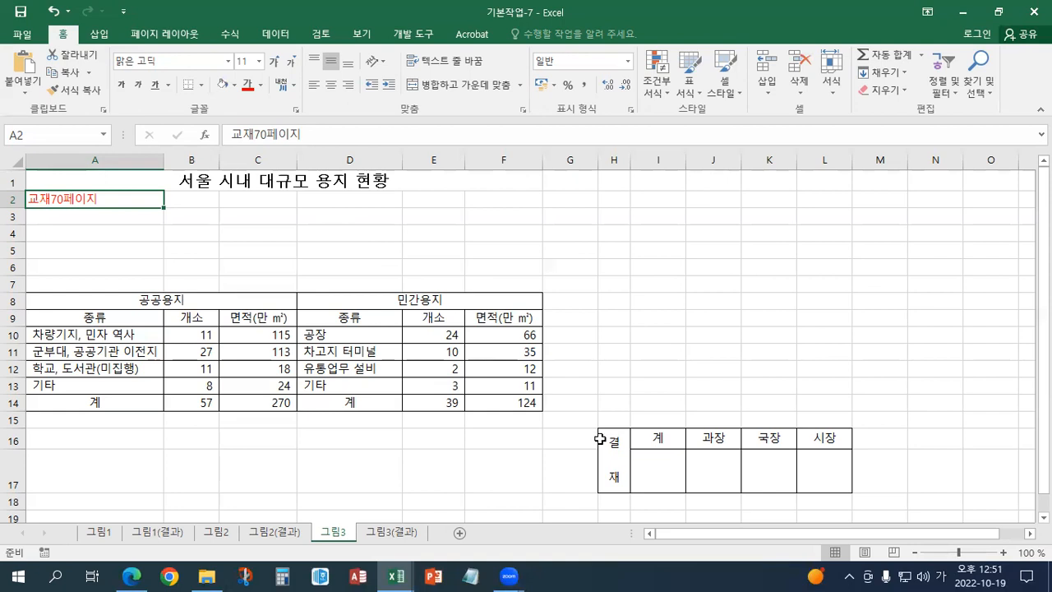
scroll(615, 441, "down", 1)
scroll(615, 441, "down", 1)
left_click_drag(616, 336, 833, 368)
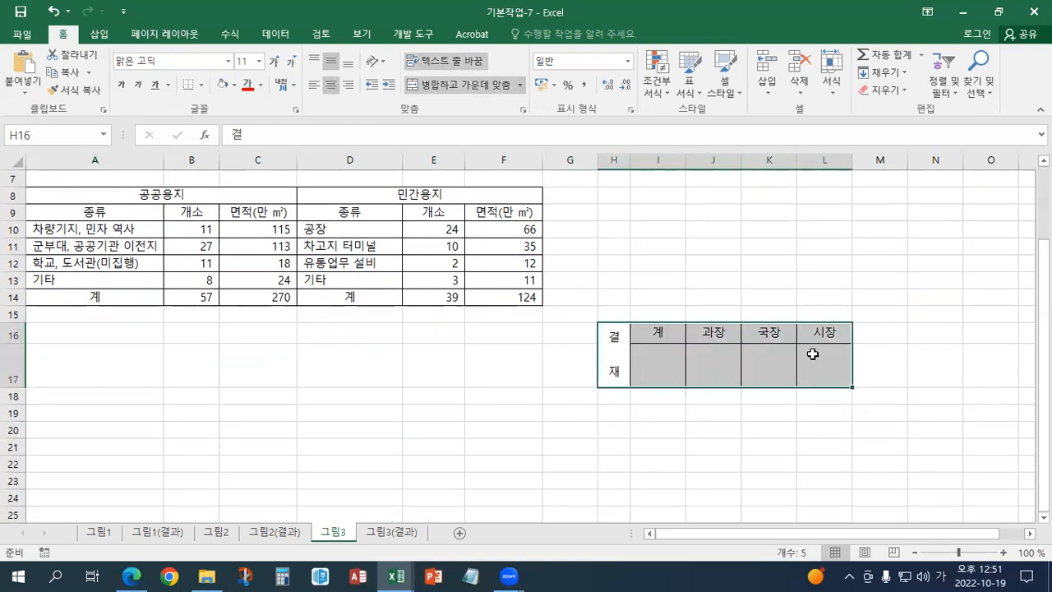
right_click(773, 352)
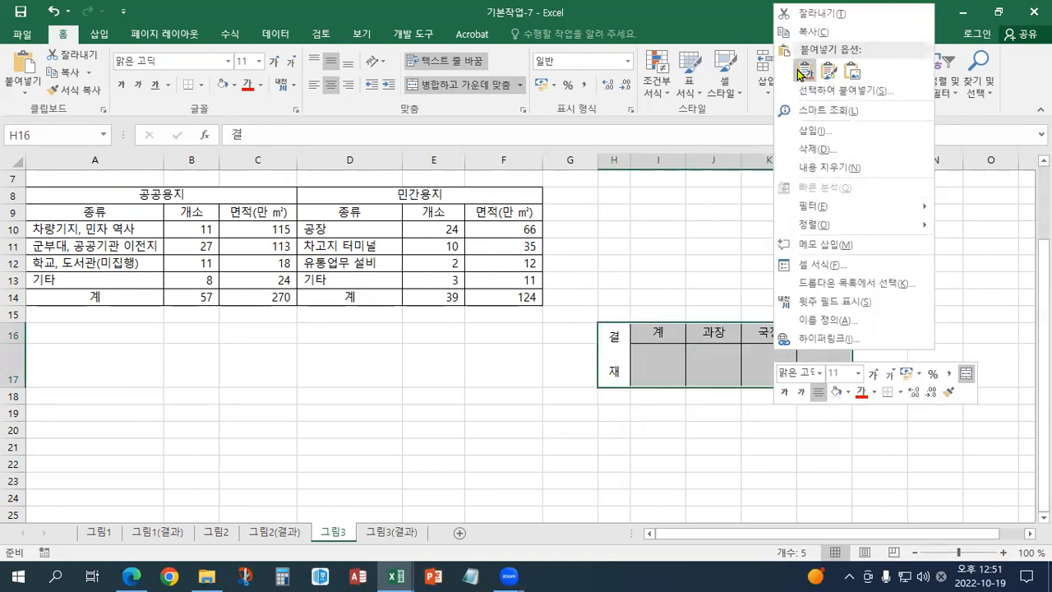
left_click(808, 33)
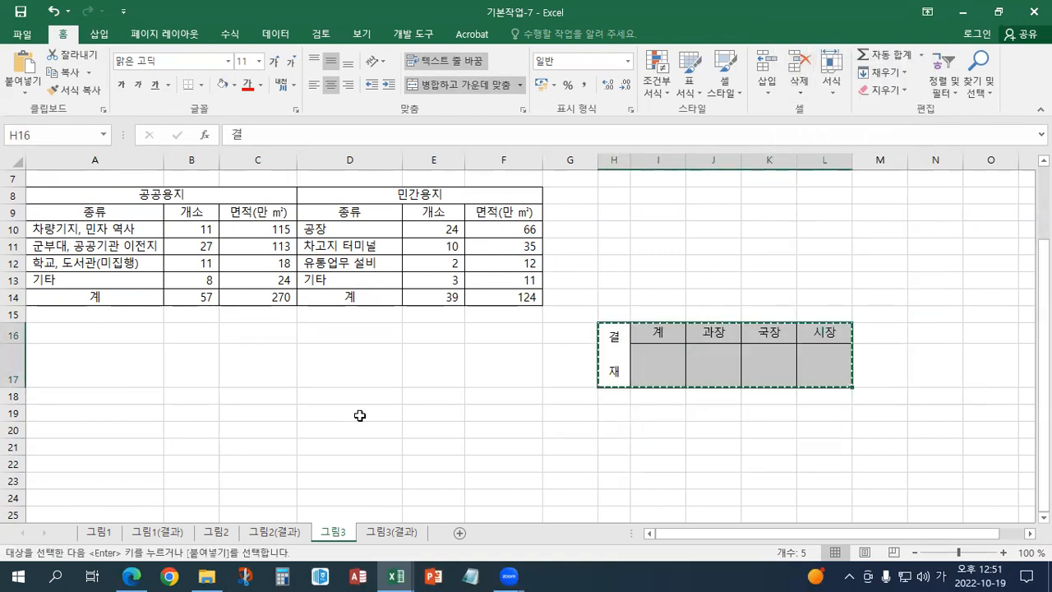
Paste the copied approval table at cell D2 as a linked picture and save the workbook.
scroll(360, 416, "up", 2)
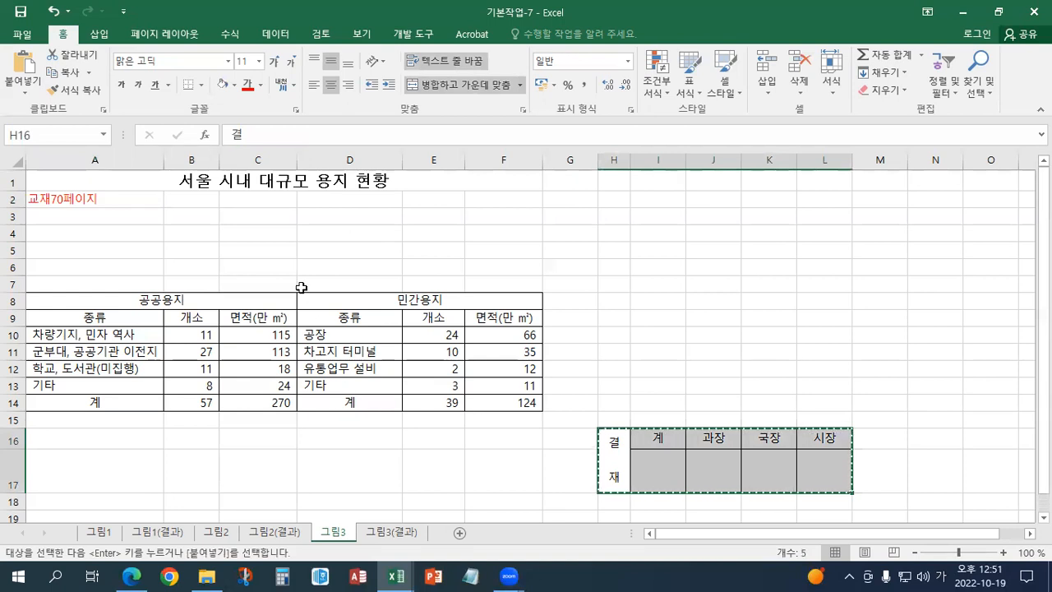
left_click(333, 202)
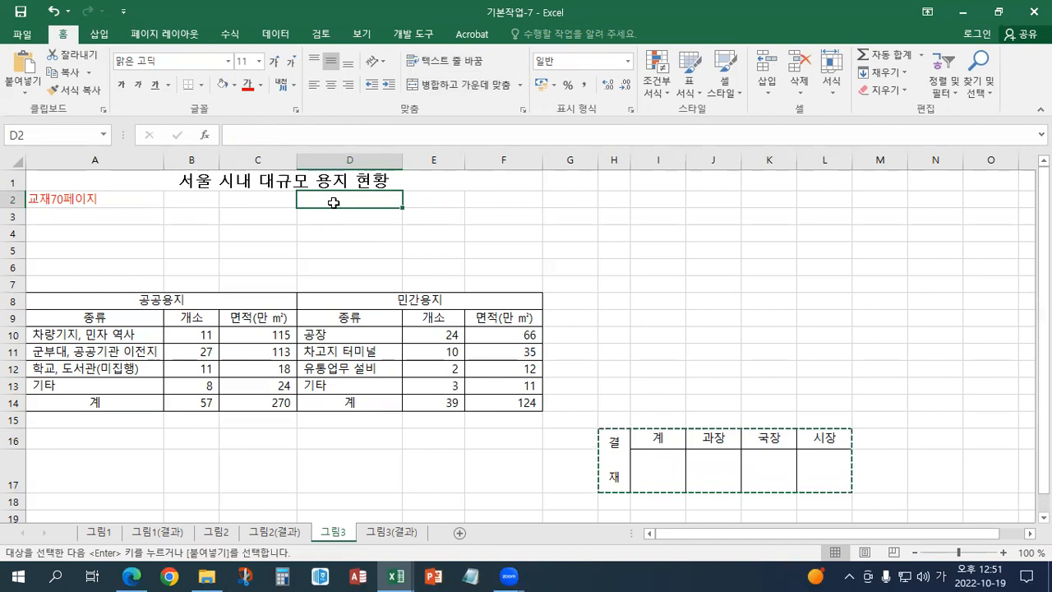
right_click(334, 202)
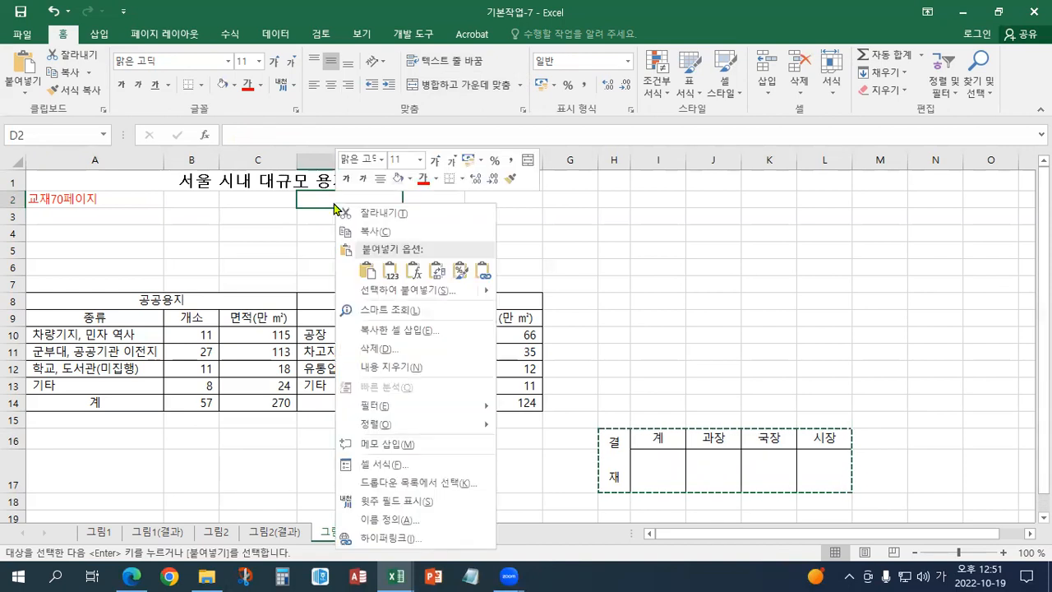
left_click(365, 271)
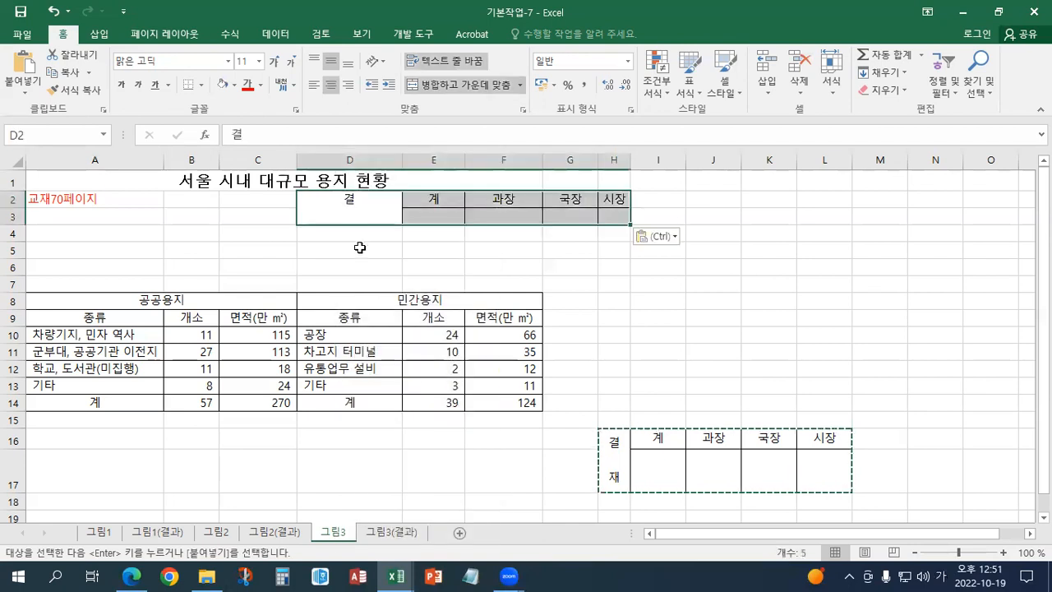
left_click(664, 240)
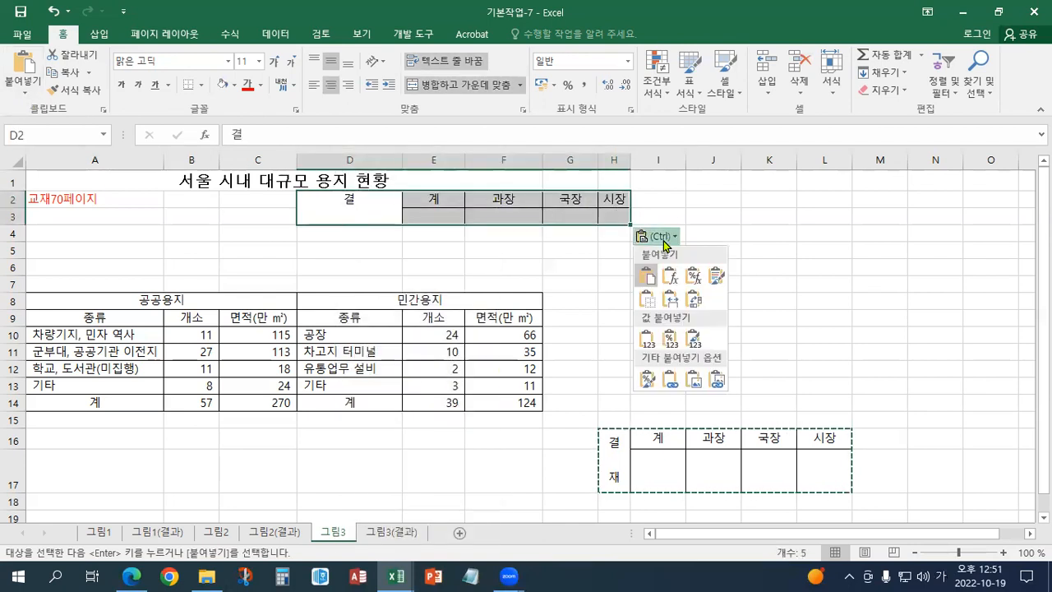
left_click(715, 380)
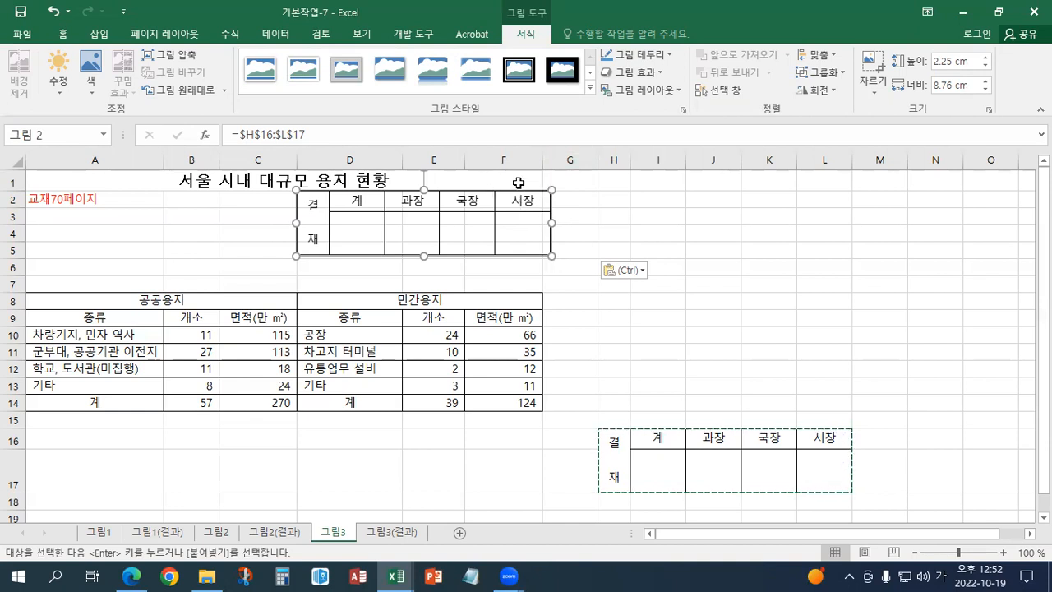
left_click(168, 175)
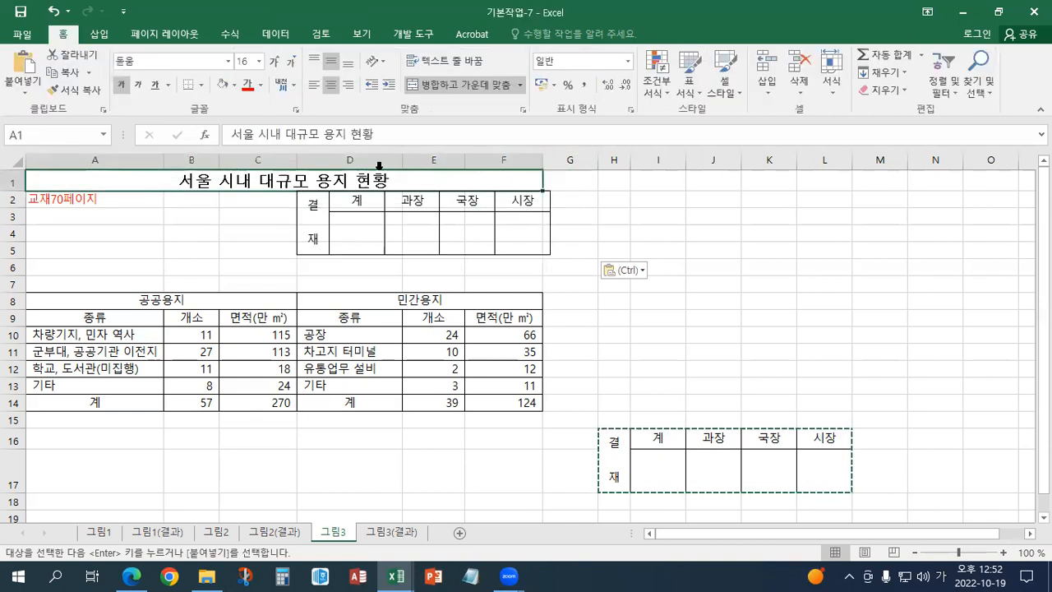
left_click(20, 12)
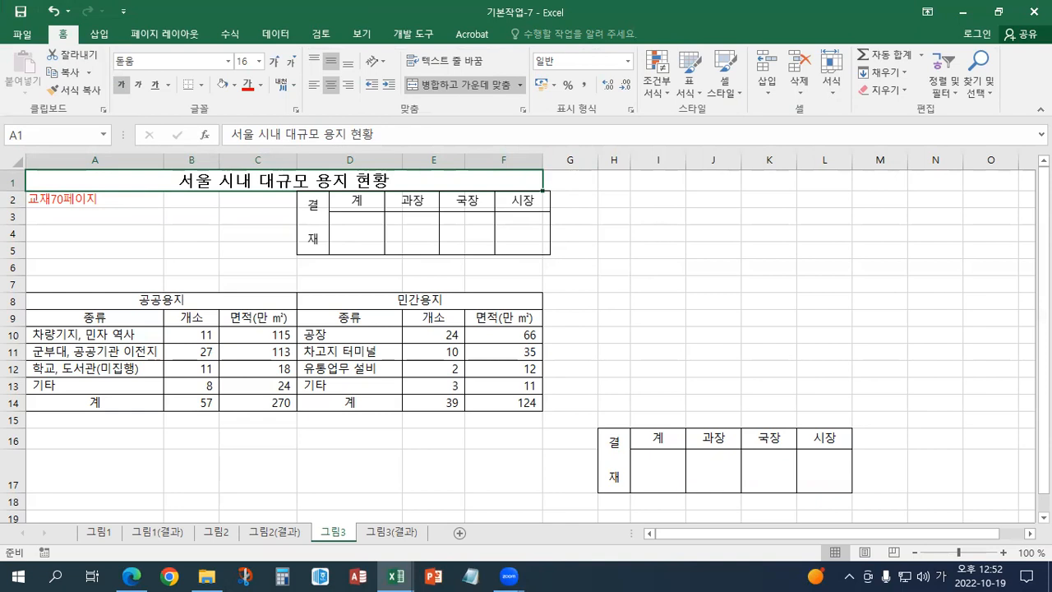
Open the 기본작업-3 workbook from the 이론 folder and enable editing.
left_click(31, 34)
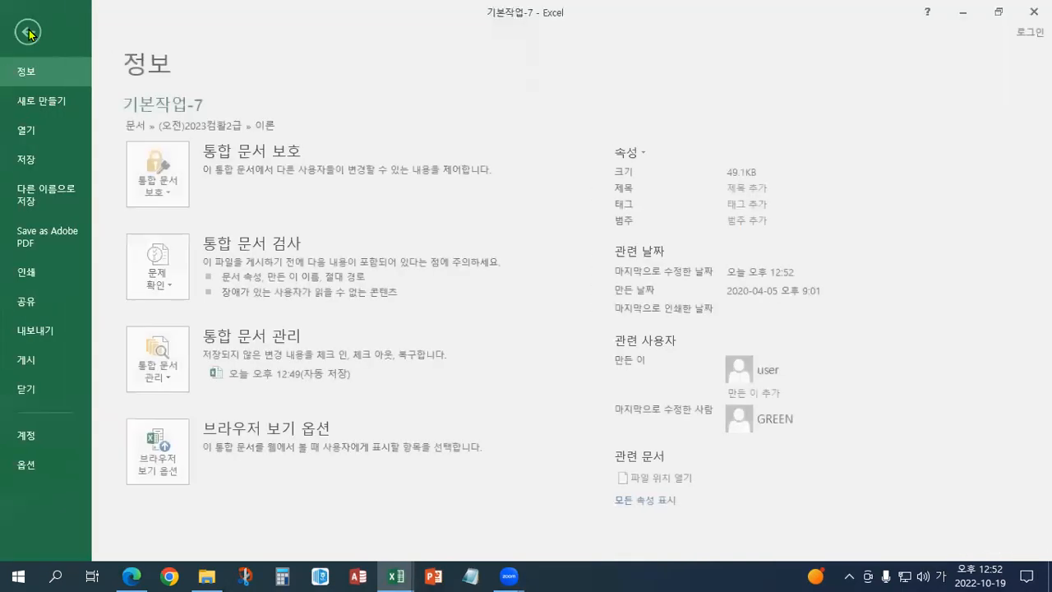
left_click(30, 34)
left_click(31, 34)
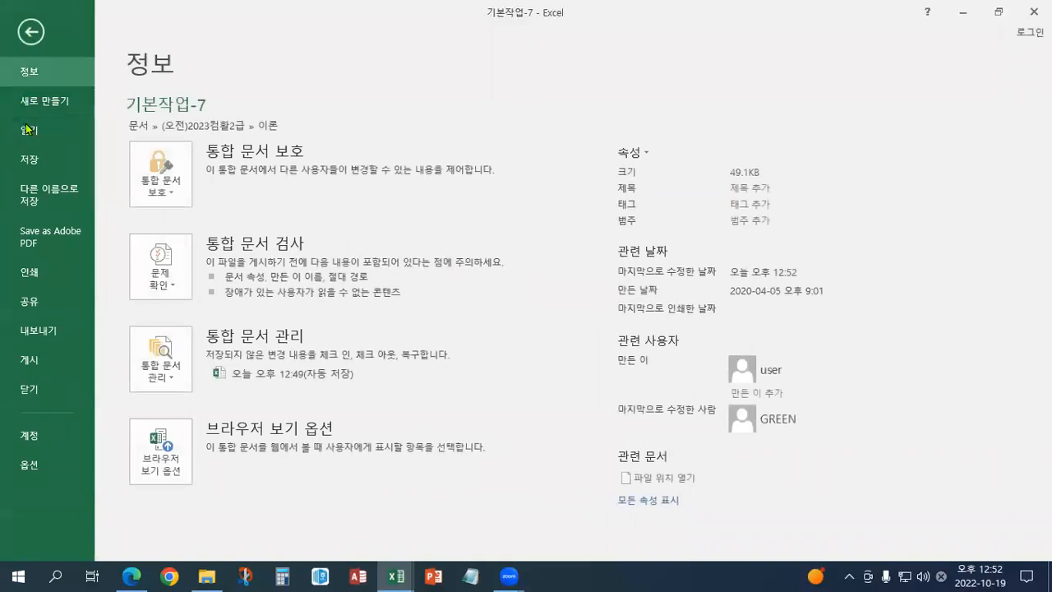
left_click(28, 132)
left_click(154, 289)
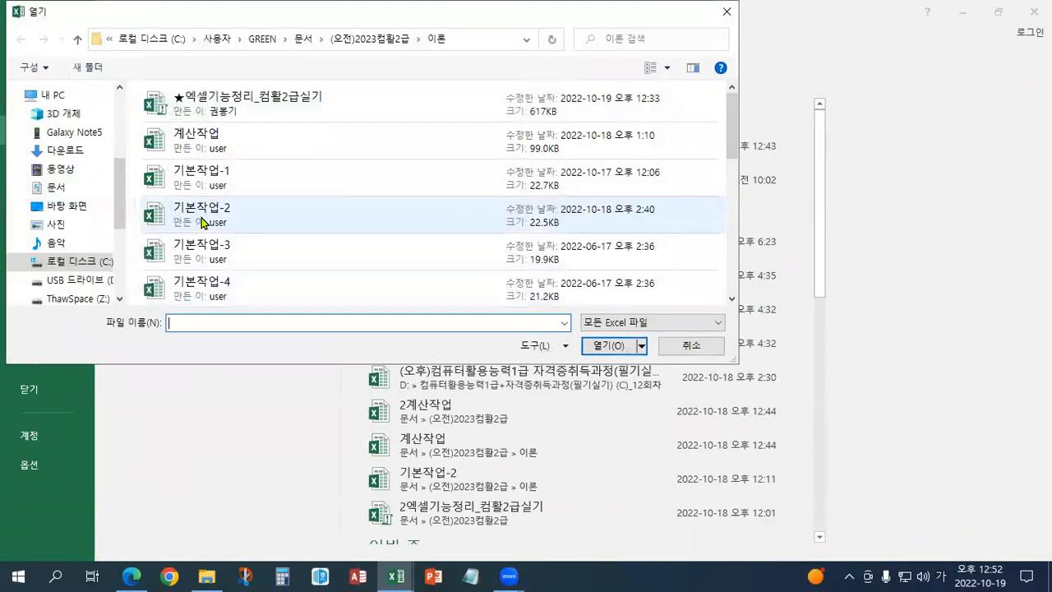
left_click(201, 223)
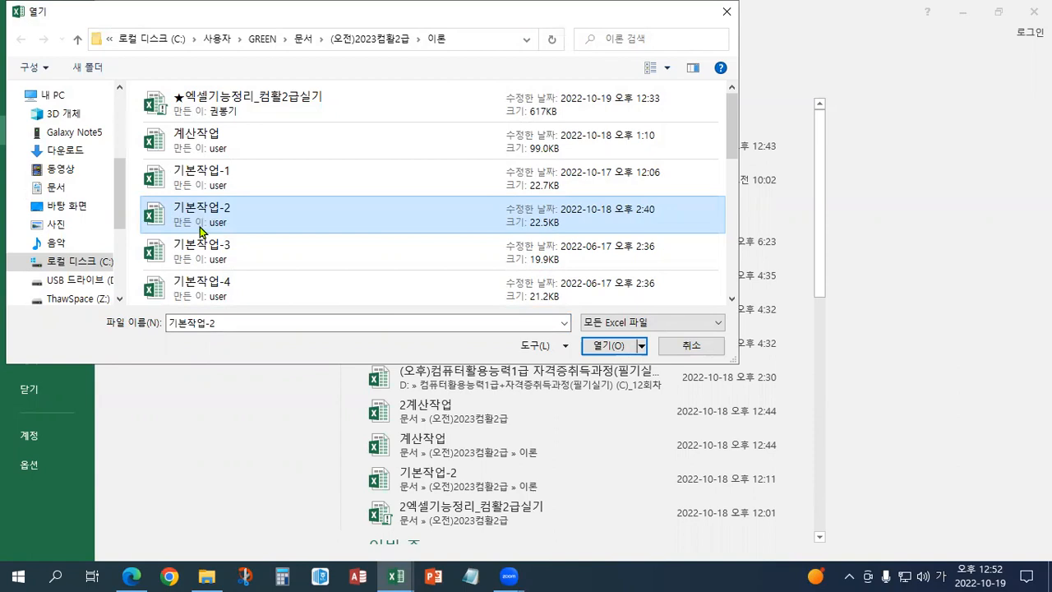
left_click(206, 246)
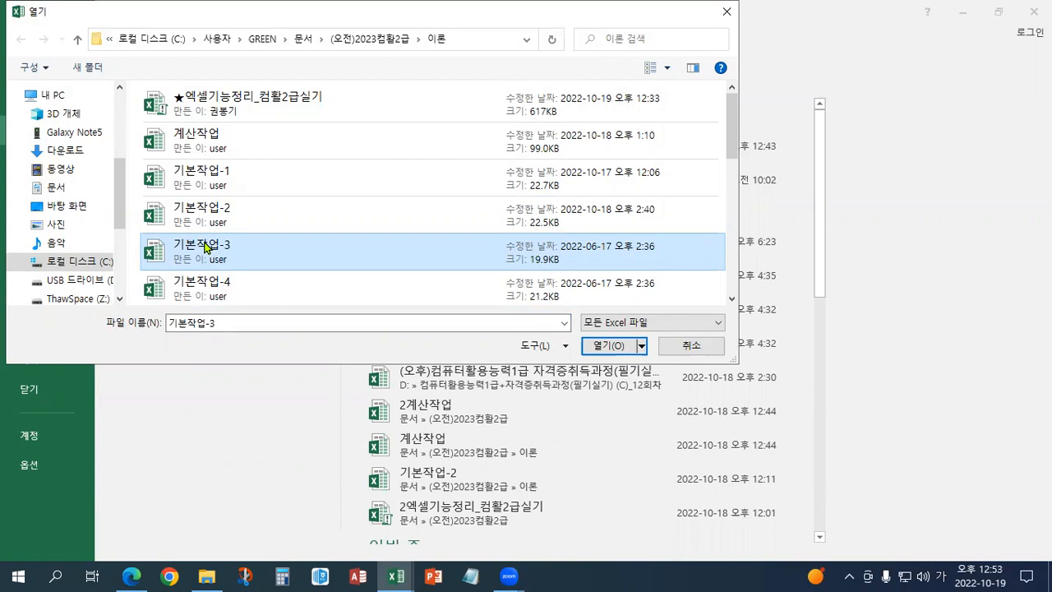
left_click(606, 345)
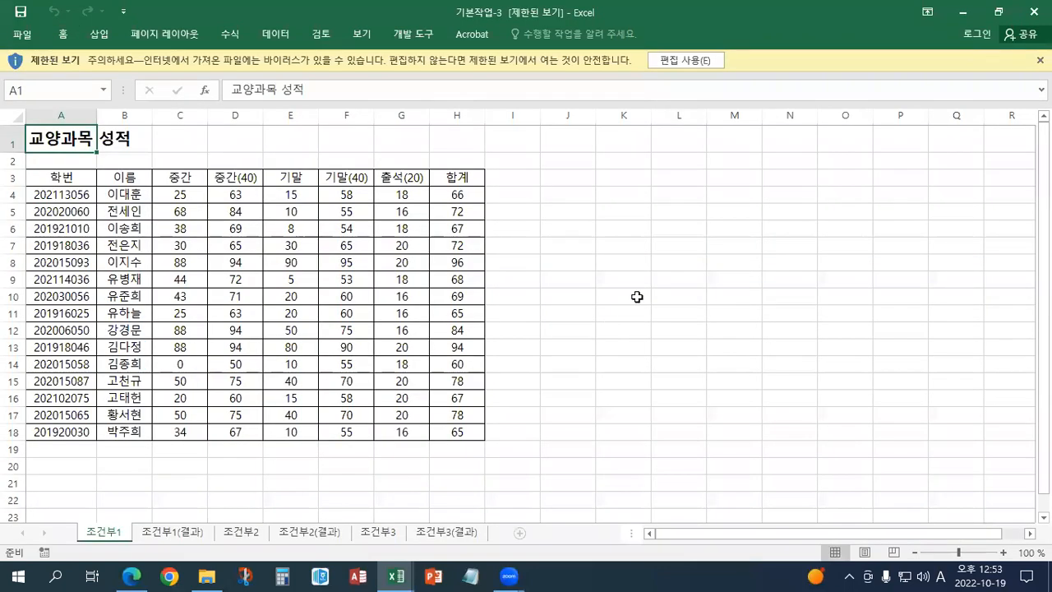
left_click(679, 60)
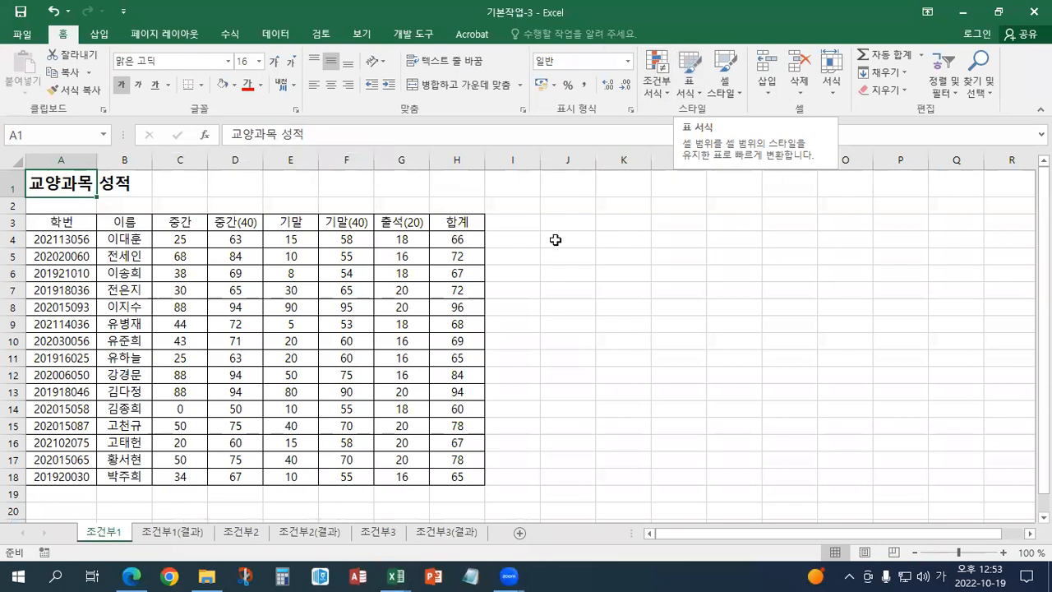
Open the 기본작업-2 workbook from the 이론 folder.
left_click(23, 37)
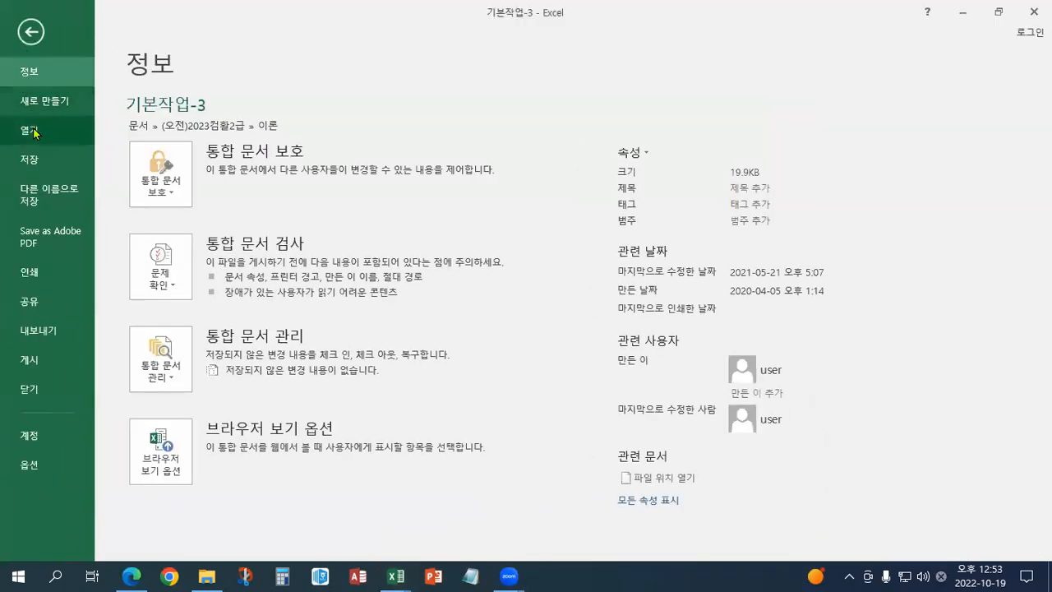
left_click(35, 132)
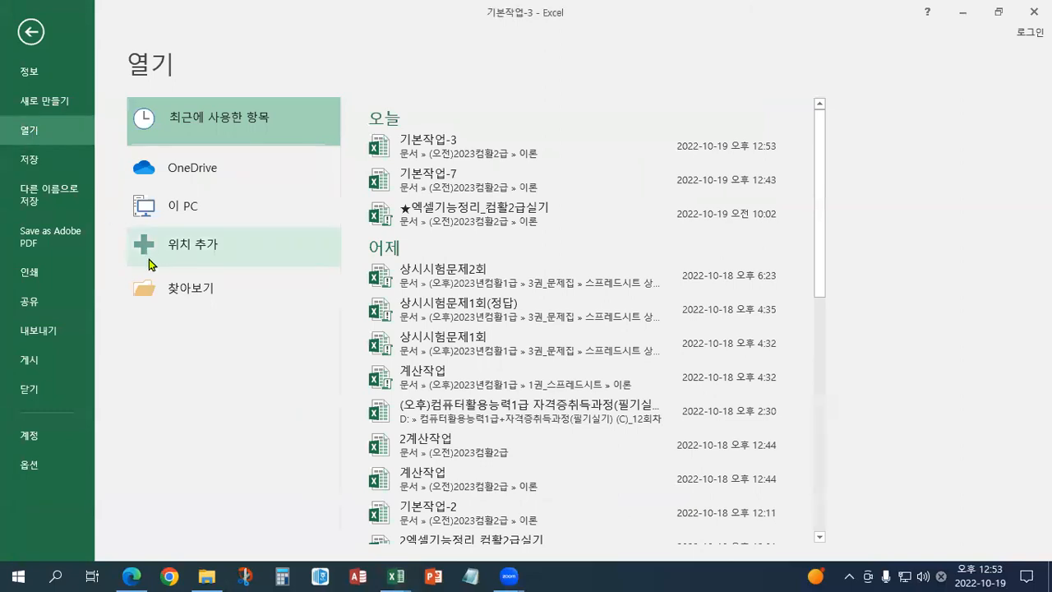
left_click(192, 293)
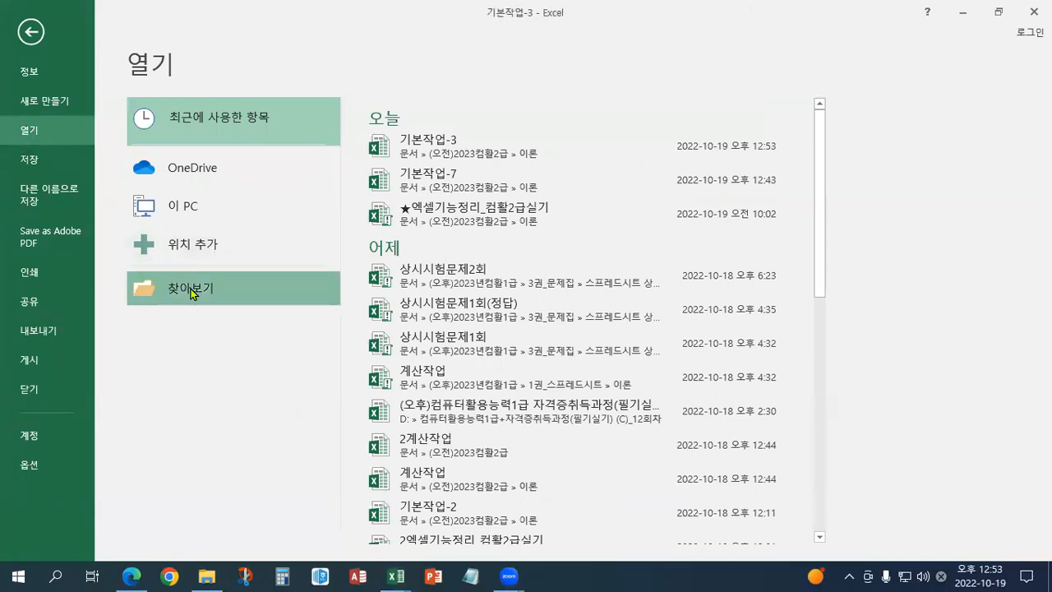
left_click(230, 219)
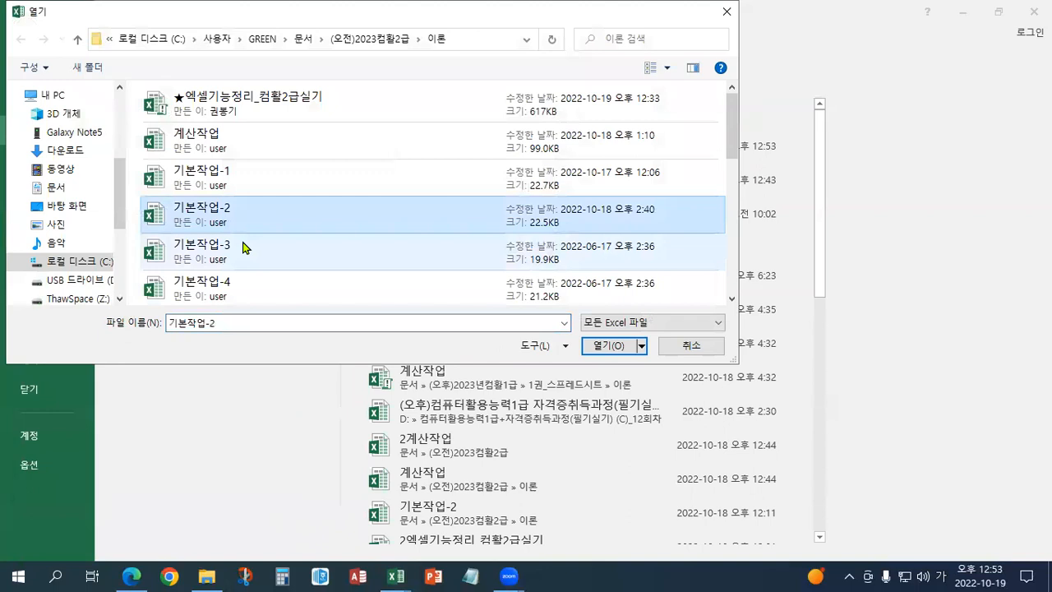
left_click(600, 348)
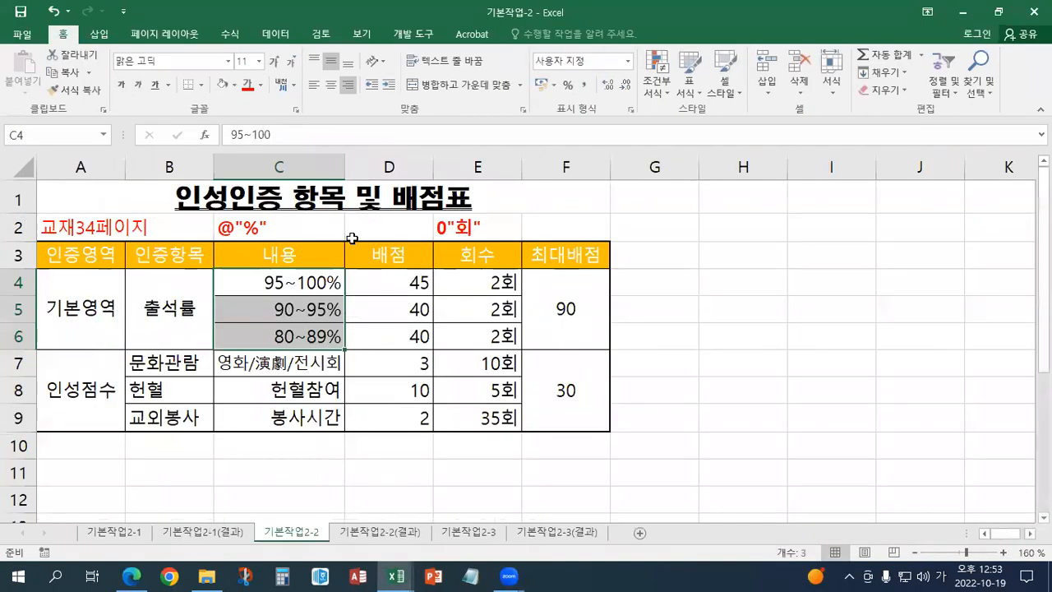
Close the 기본작업-3 and 기본작업-7 workbooks behind 기본작업-2, saving the changes to 기본작업-7.
left_click(998, 12)
left_click_drag(466, 129, 390, 52)
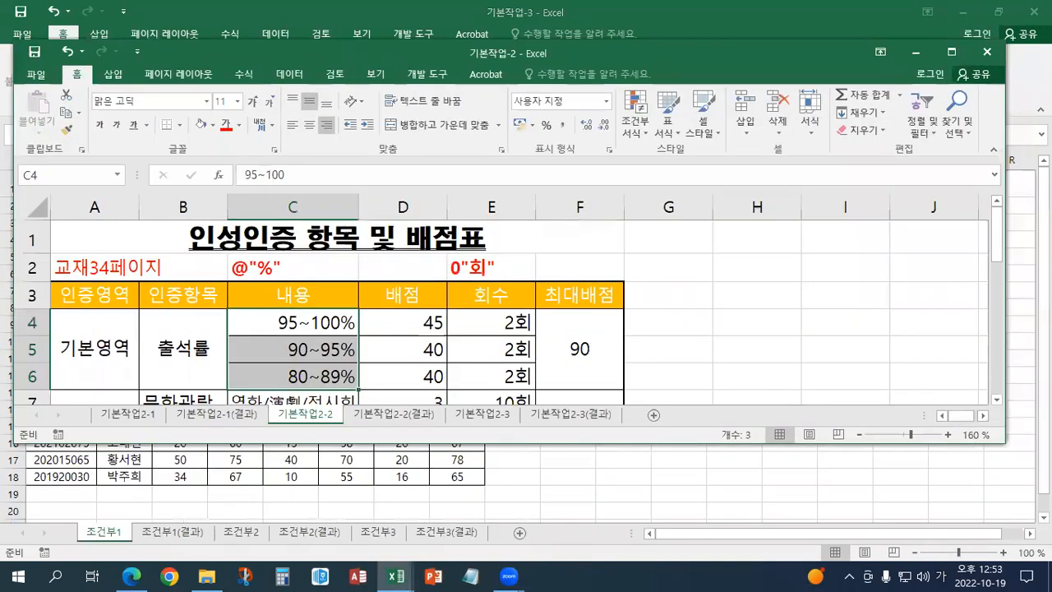
left_click(1034, 12)
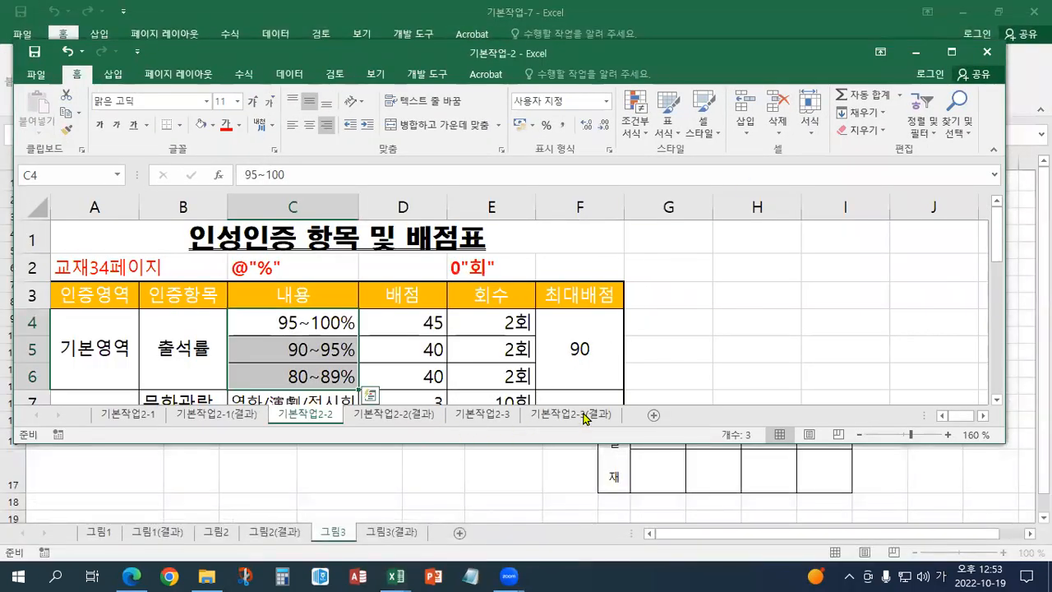
left_click(1034, 12)
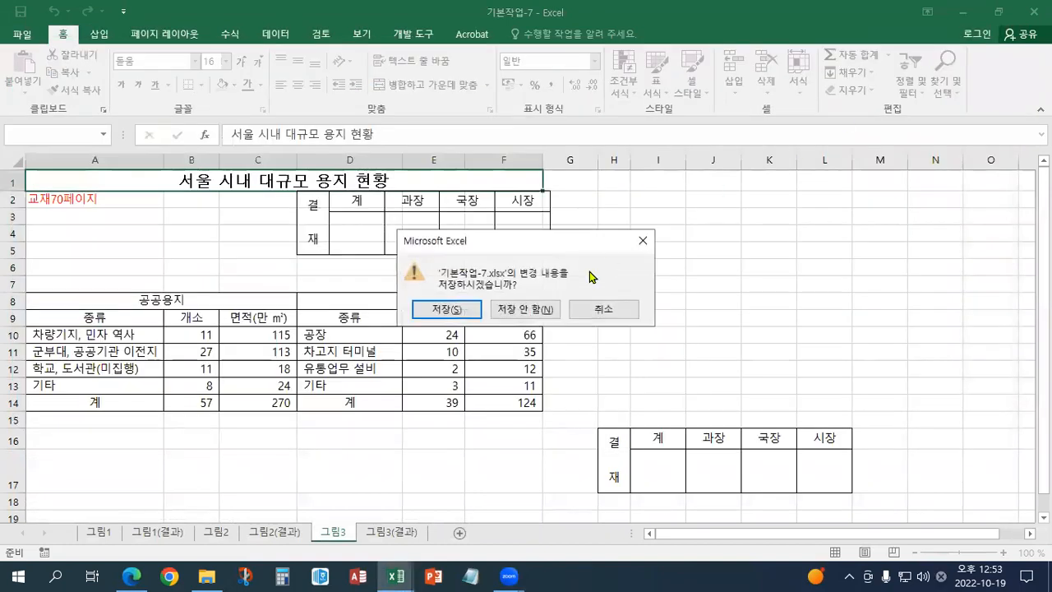
left_click(451, 311)
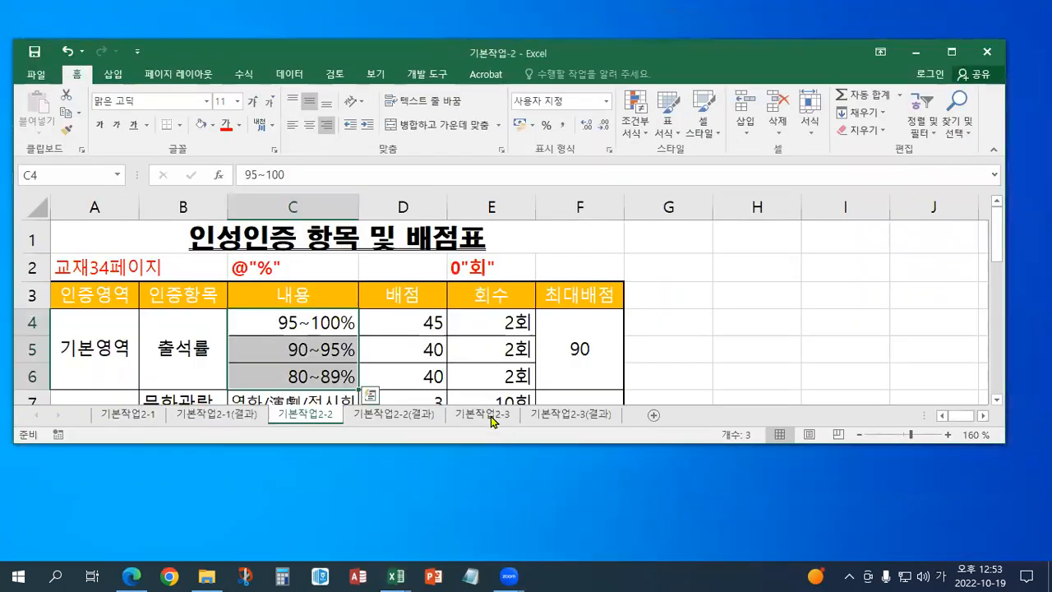
Show the 기본작업2-3 sheet of 기본작업-2 in a maximized window at 130% zoom.
left_click(489, 415)
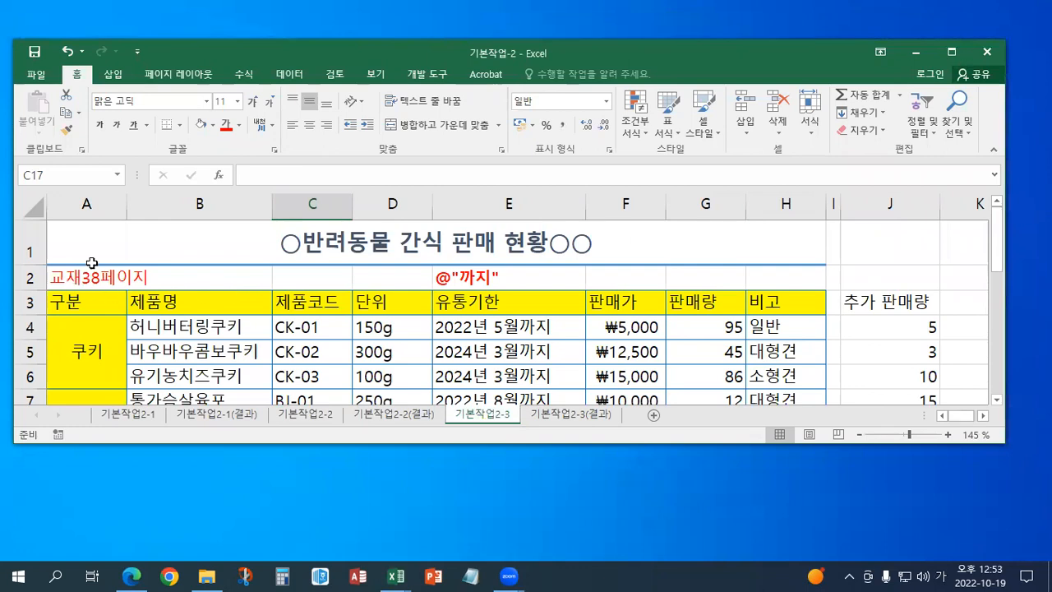
left_click_drag(277, 59, 270, 29)
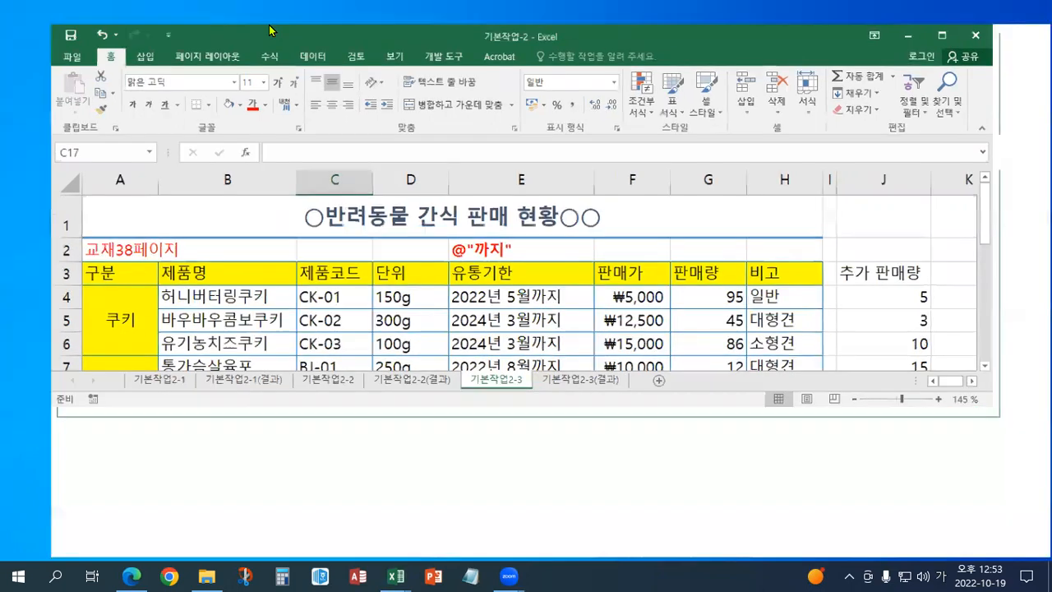
double_click(270, 30)
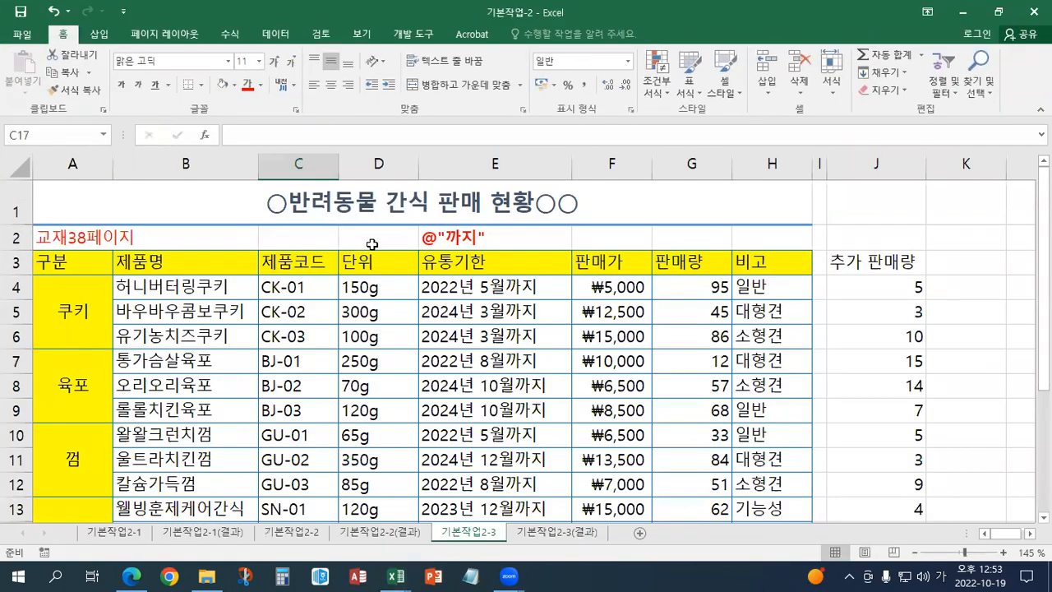
scroll(372, 244, "down", 1, "ctrl")
scroll(372, 244, "down", 1, "ctrl")
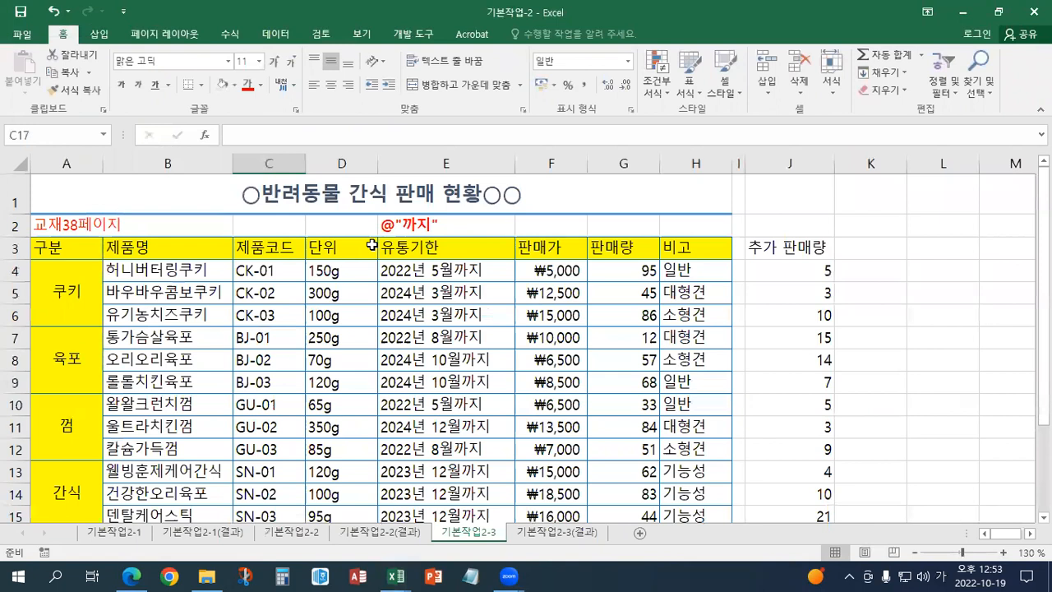
scroll(372, 244, "down", 1, "ctrl")
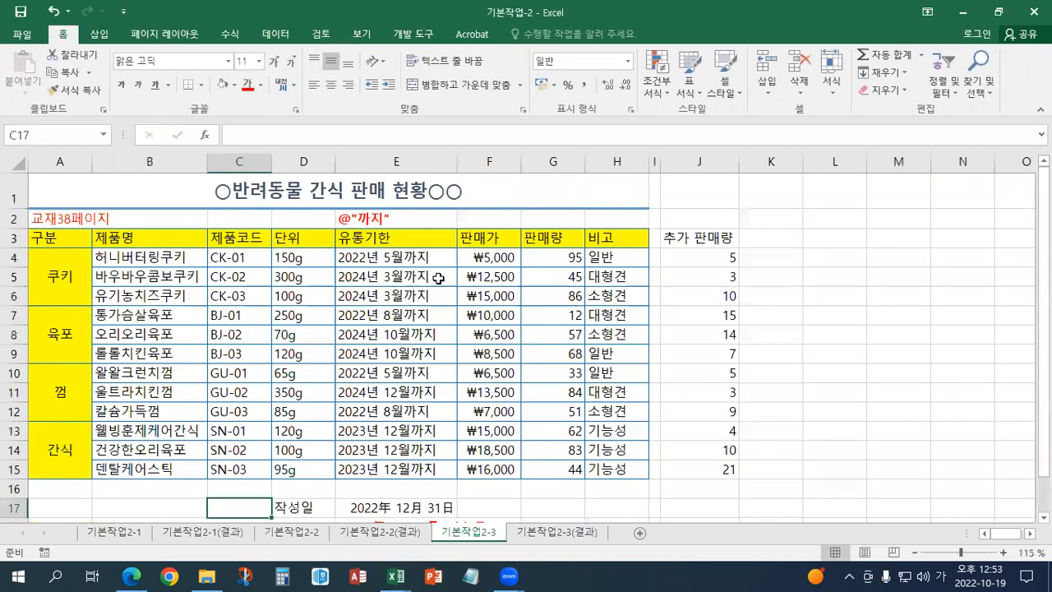
left_click(1004, 553)
left_click(1005, 553)
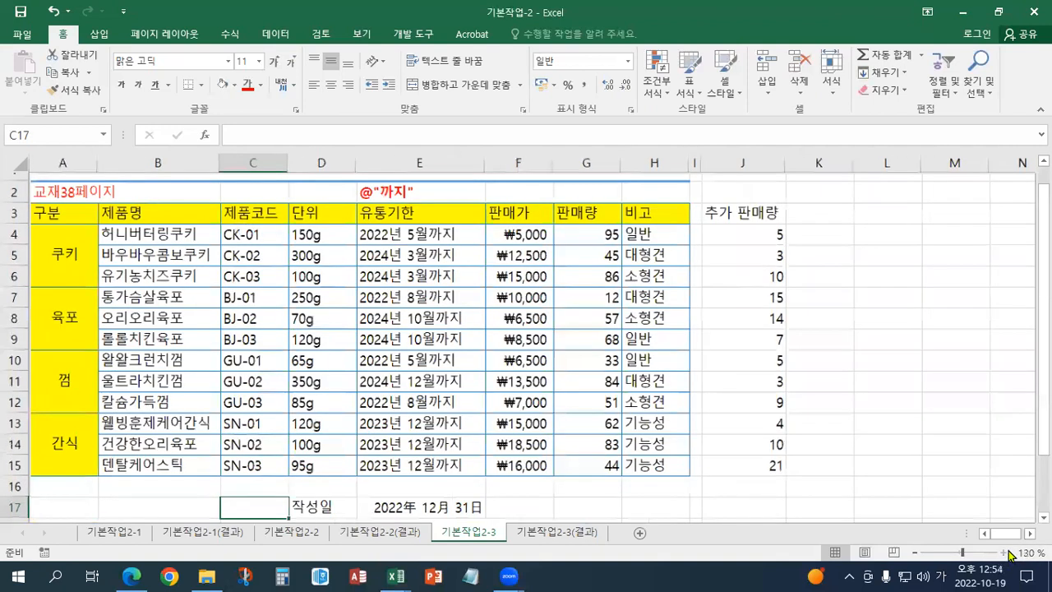
scroll(526, 346, "up", 1)
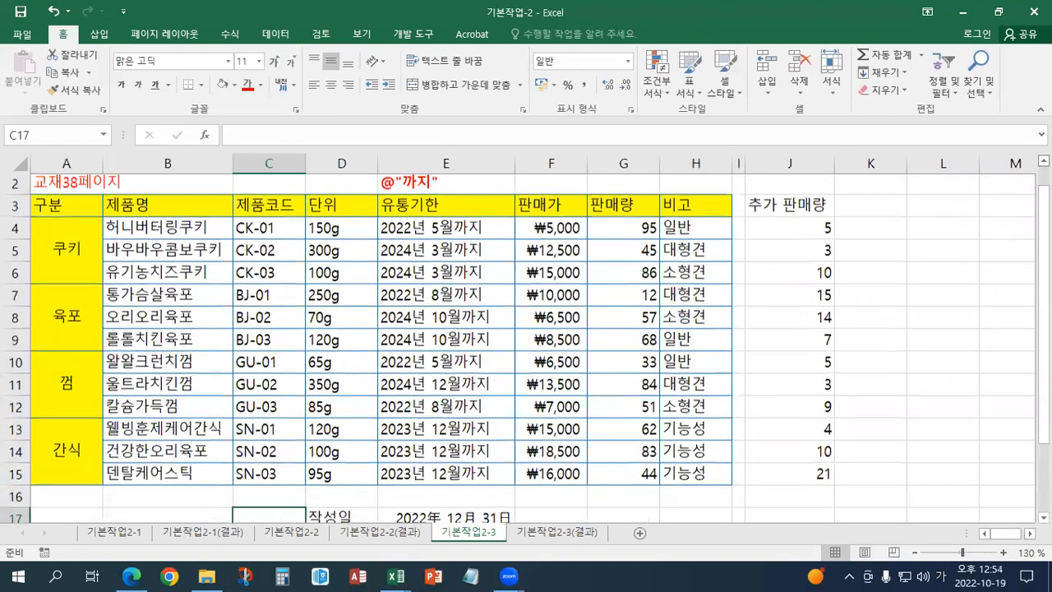
Copy the 추가 판매량 values in J4:J15.
left_click(798, 184)
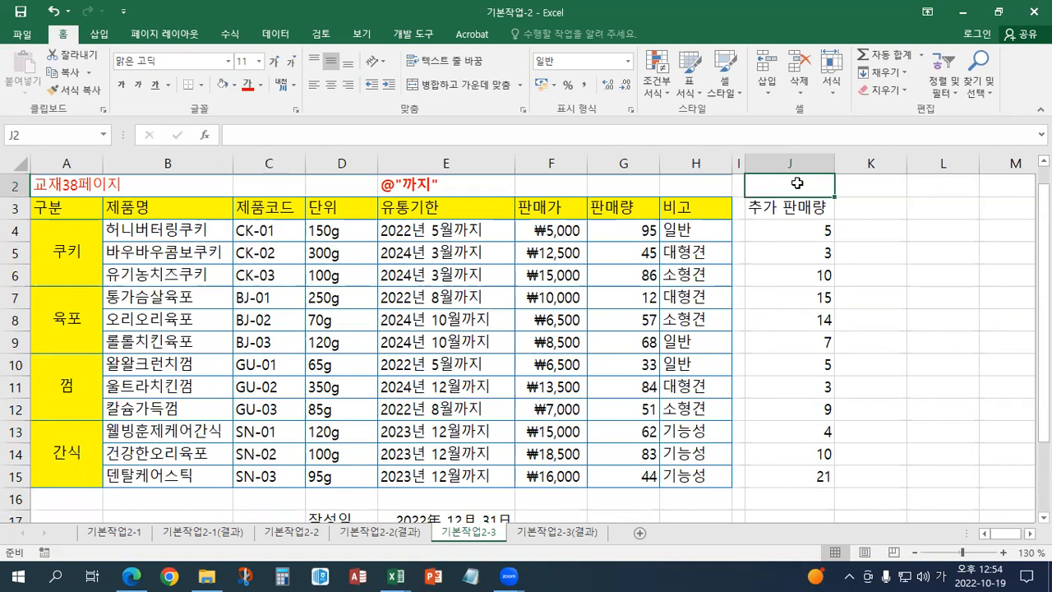
left_click_drag(776, 230, 777, 477)
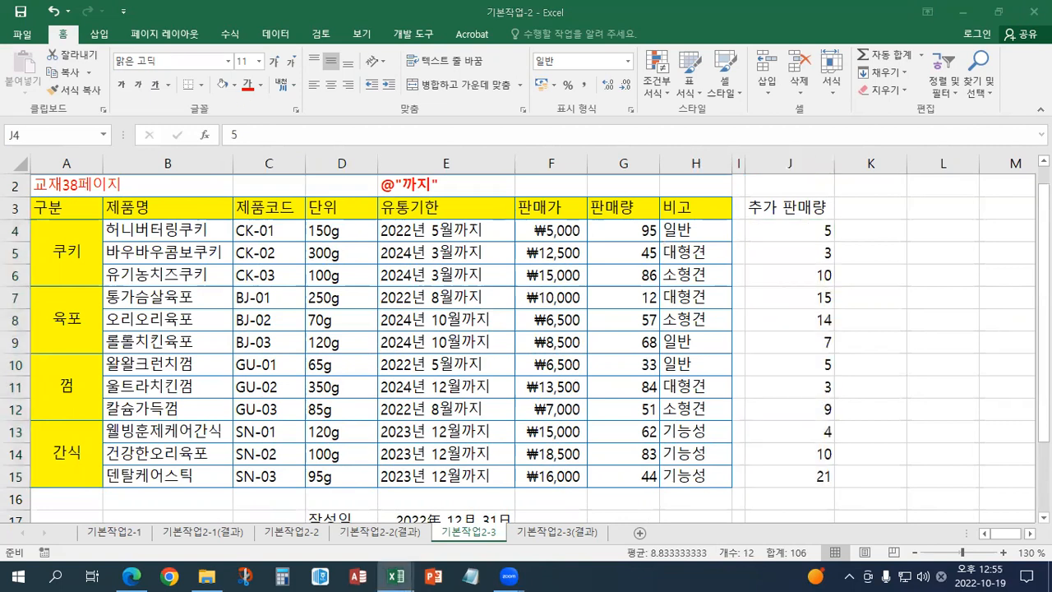
left_click(799, 227)
left_click_drag(799, 251, 773, 475)
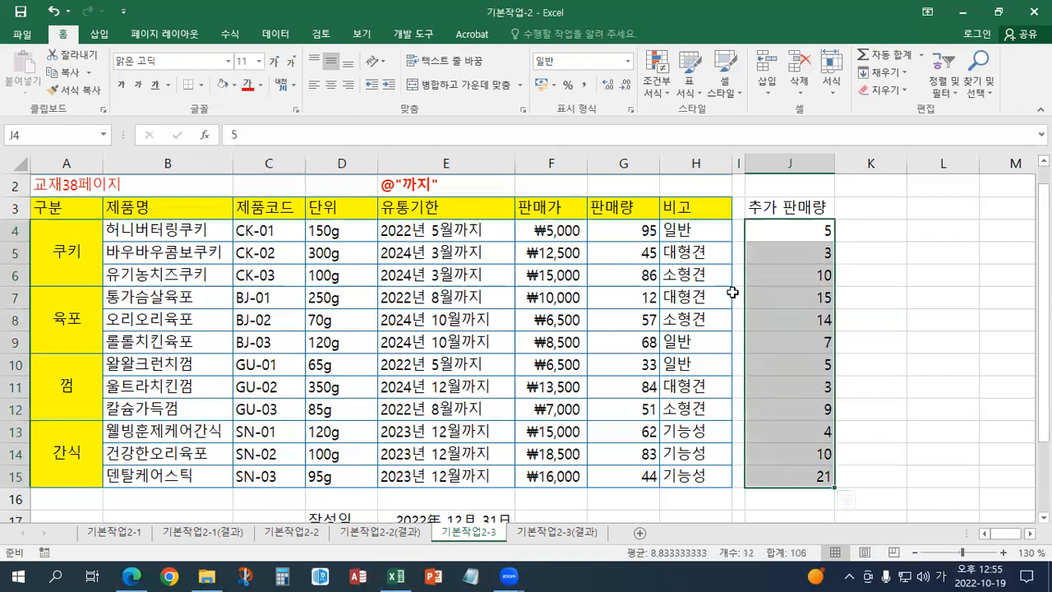
left_click(71, 74)
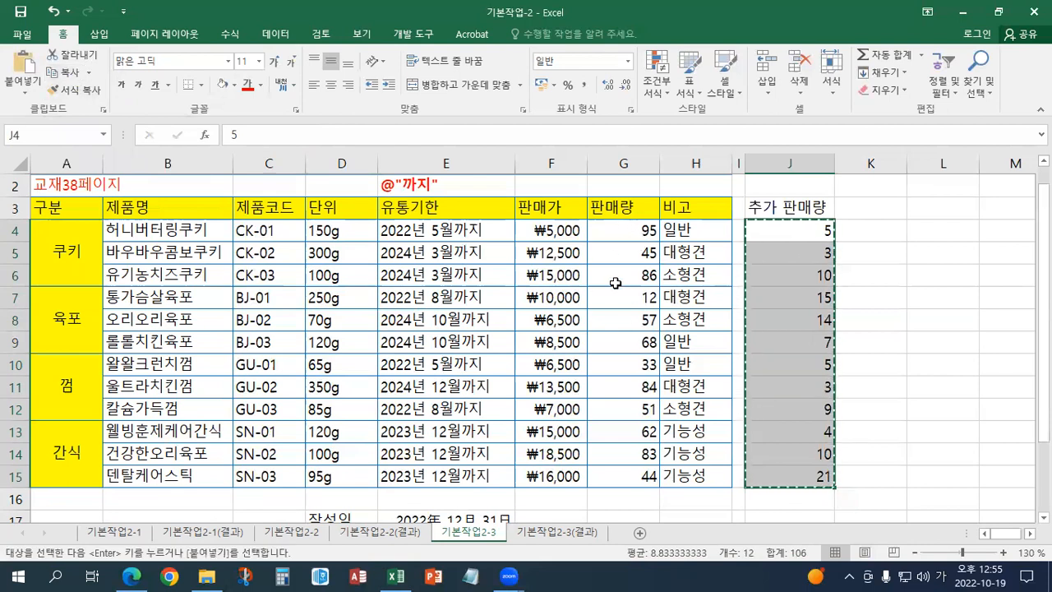
Paste the copied 추가 판매량 values onto 판매량 cells G4:G15 with Paste Special, using 모두 and the 더하기 operation.
left_click_drag(610, 230, 646, 470)
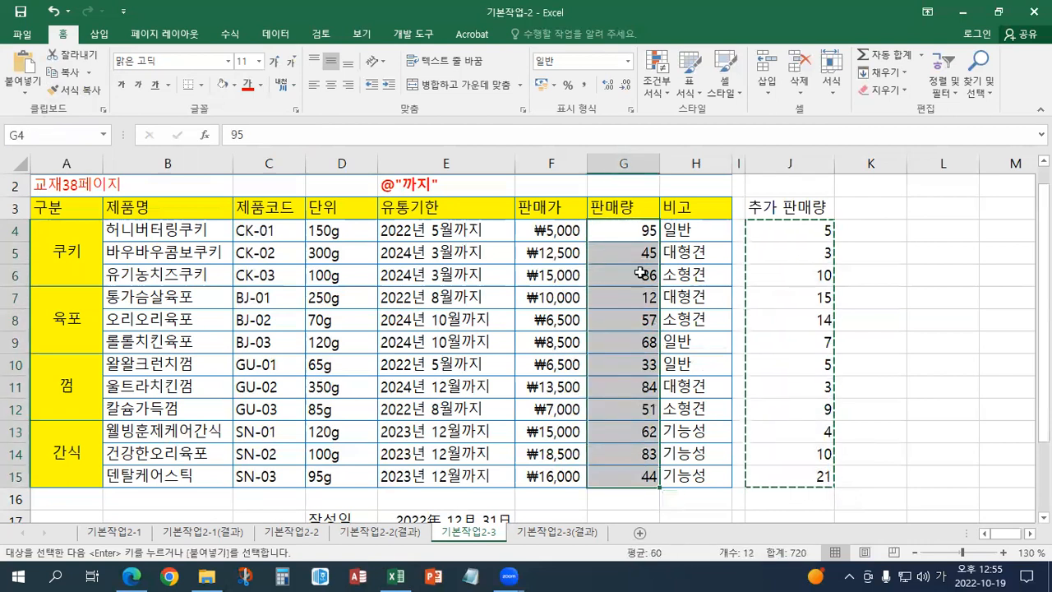
left_click_drag(634, 229, 634, 274)
left_click(633, 229)
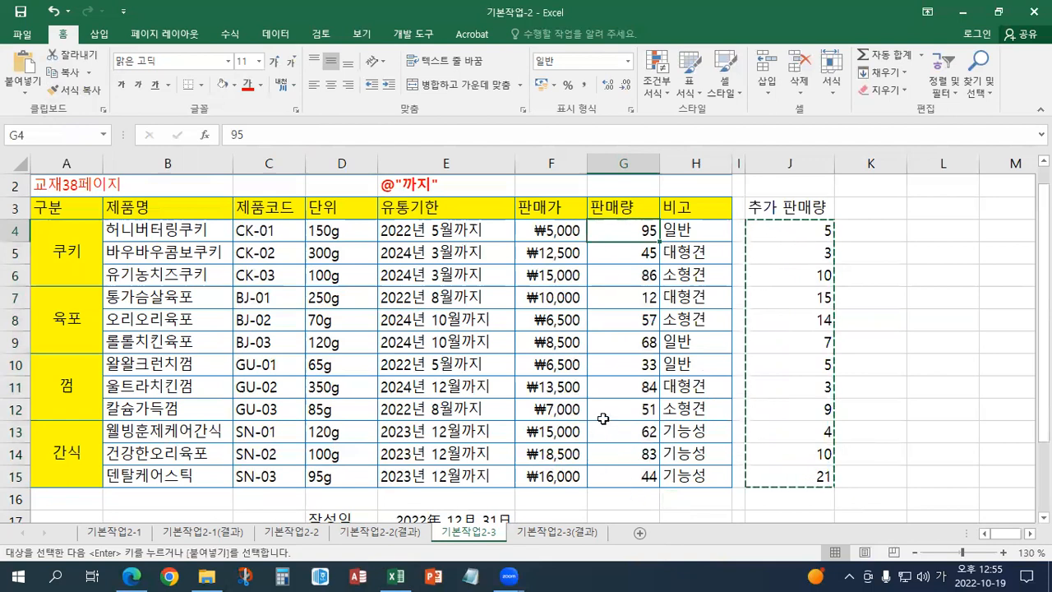
left_click_drag(625, 228, 629, 471)
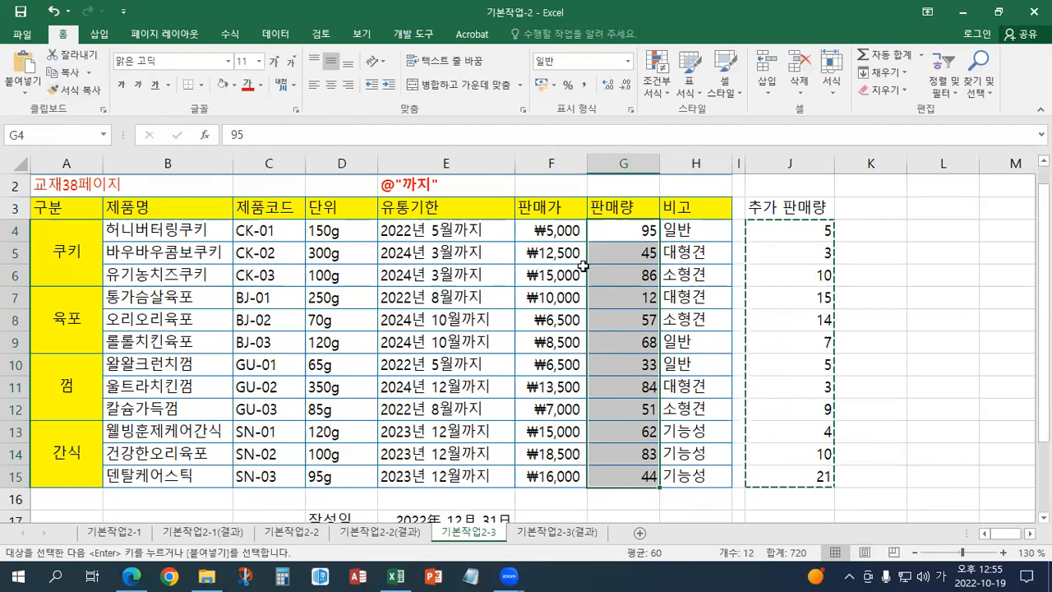
left_click(26, 97)
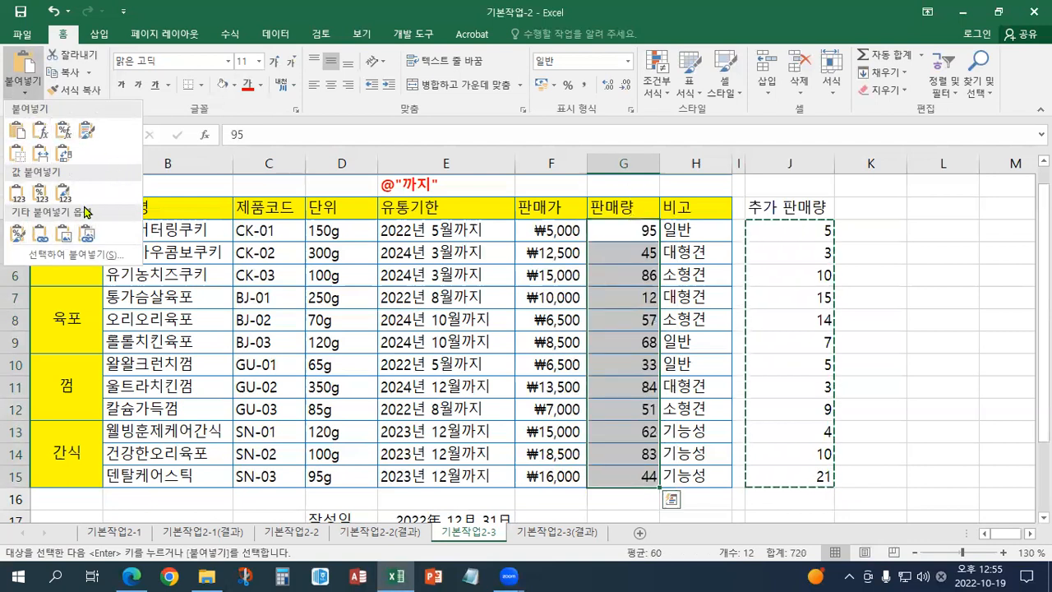
left_click(76, 255)
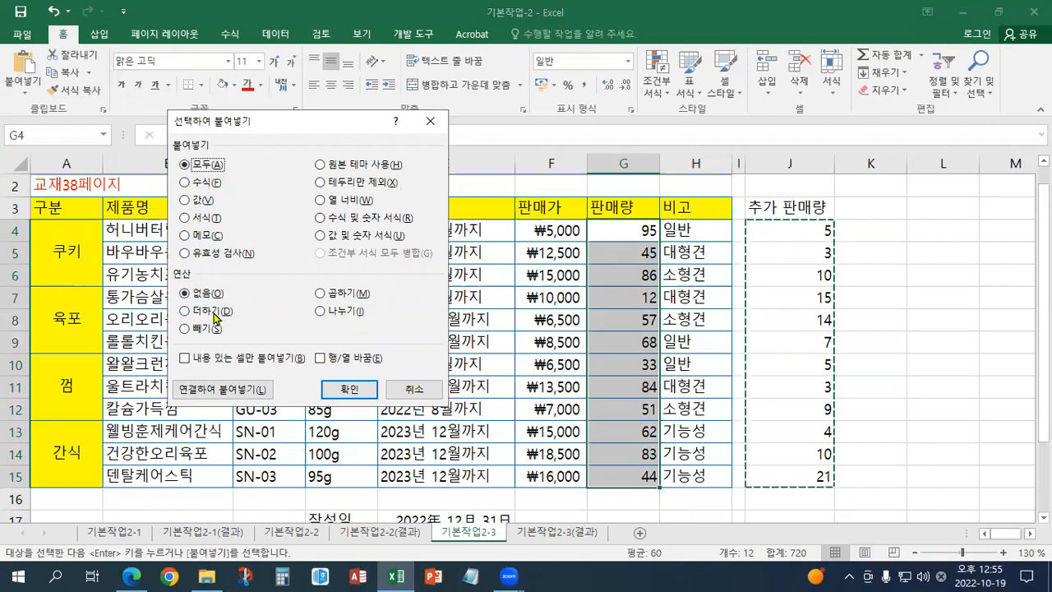
left_click(209, 315)
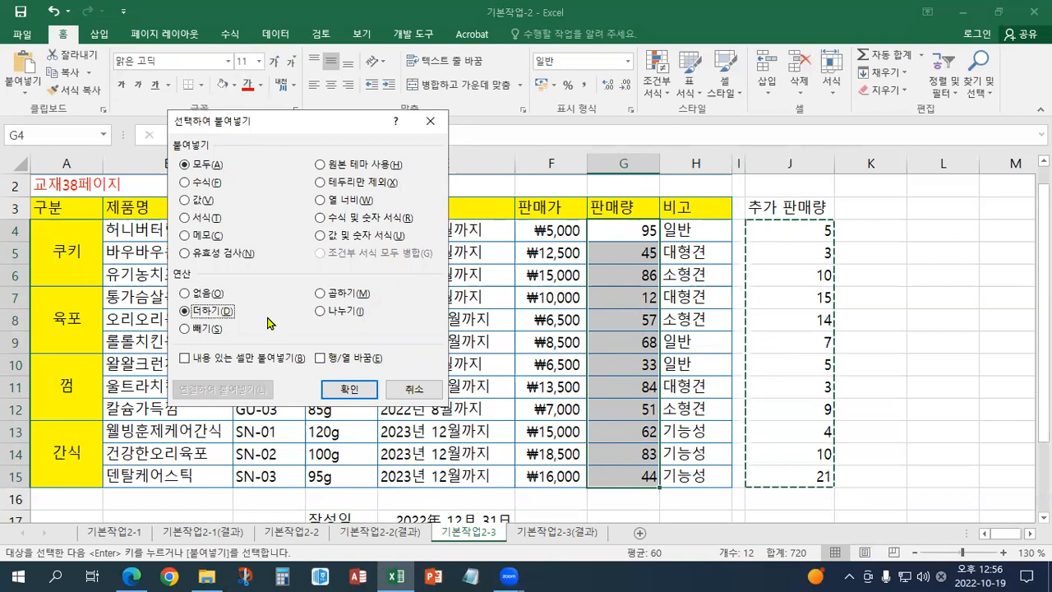
left_click(350, 391)
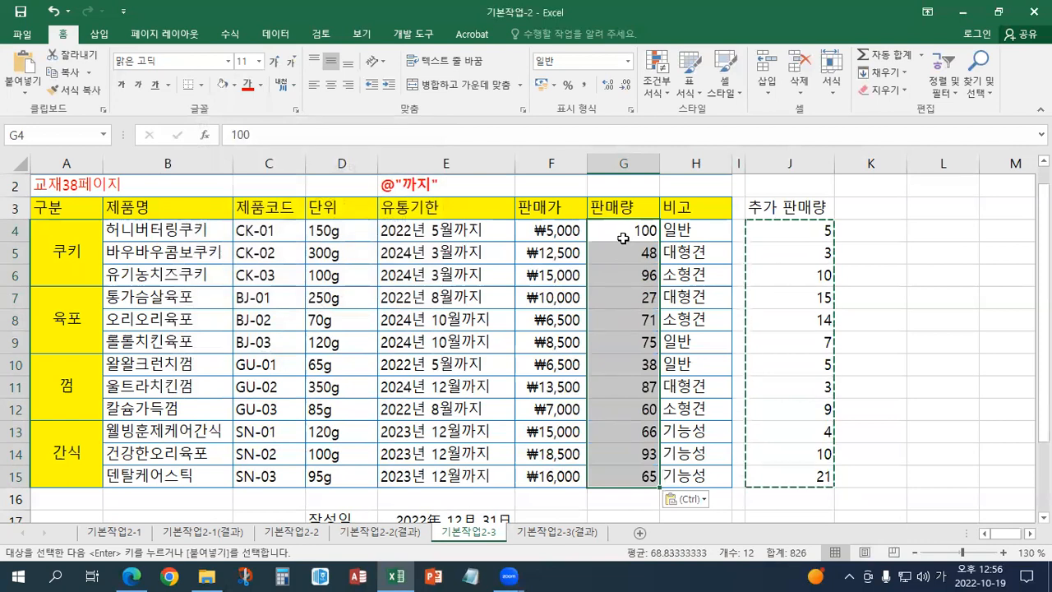
Check the summed 판매량 cells in column G and undo the additive paste.
left_click(623, 237)
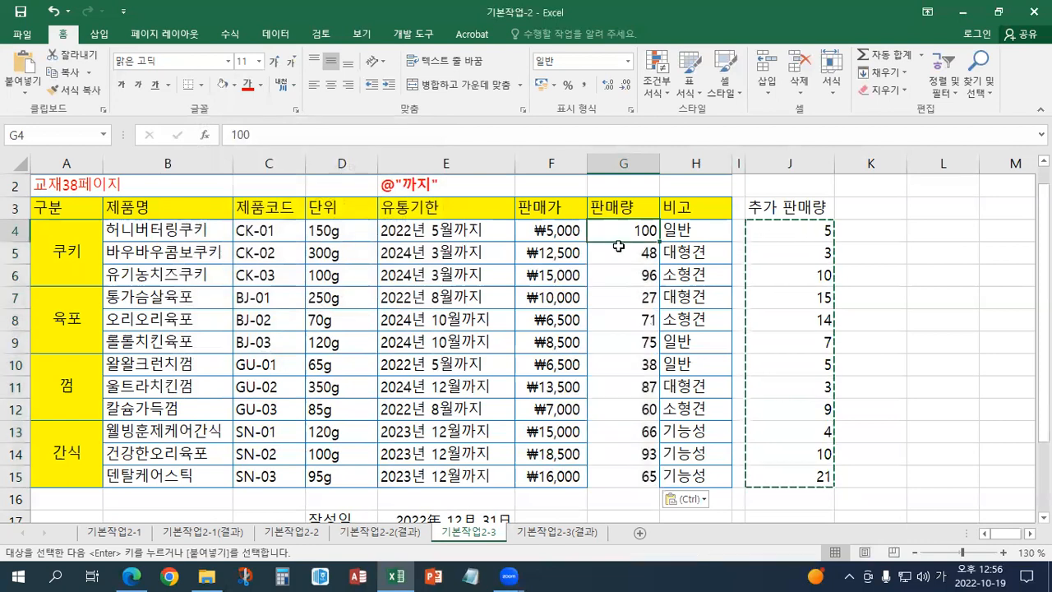
left_click(616, 252)
left_click(613, 277)
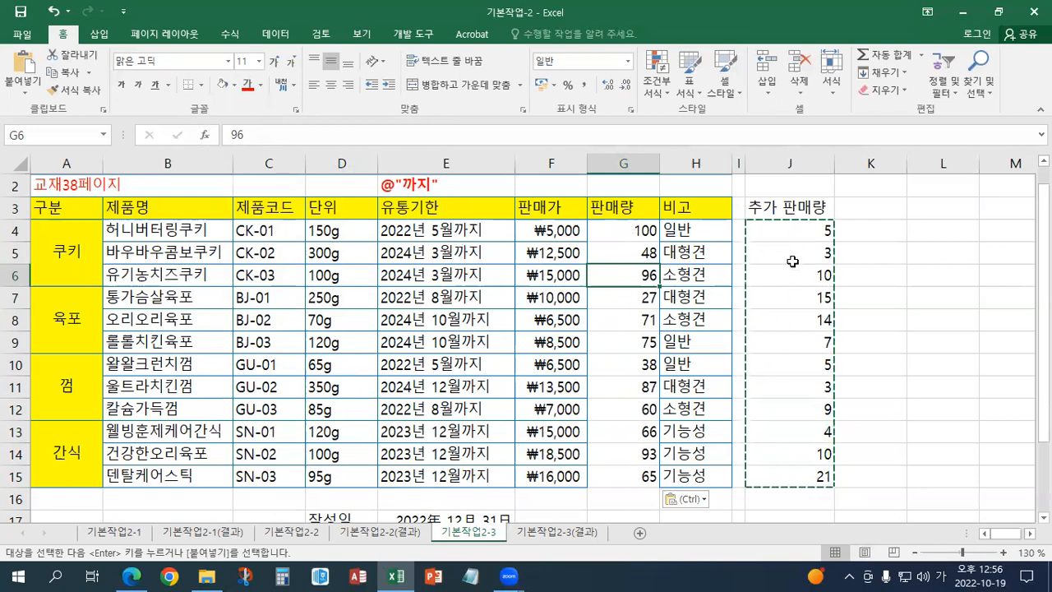
left_click_drag(645, 232, 613, 464)
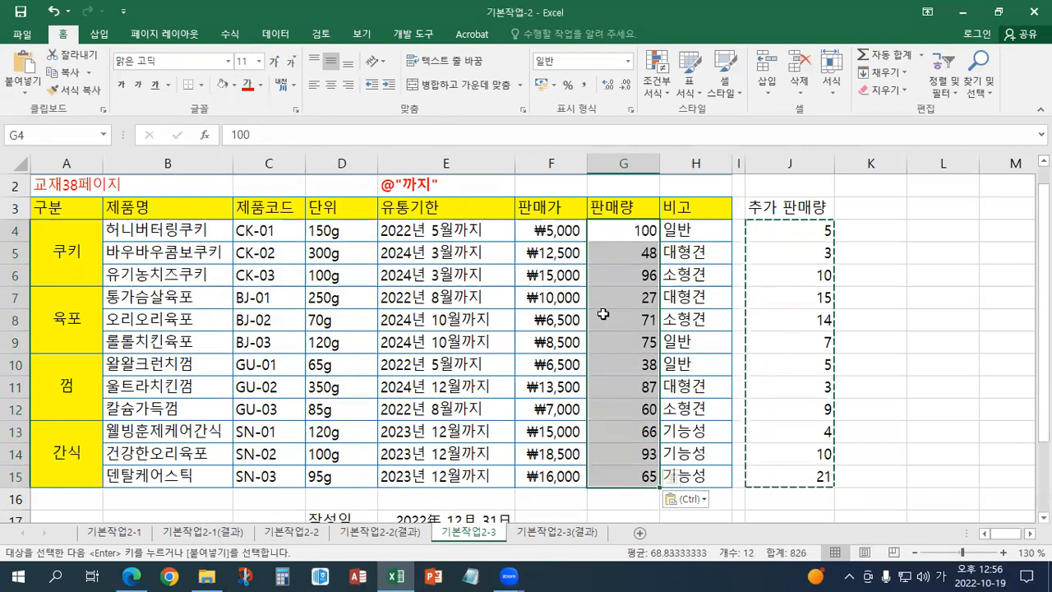
left_click(54, 14)
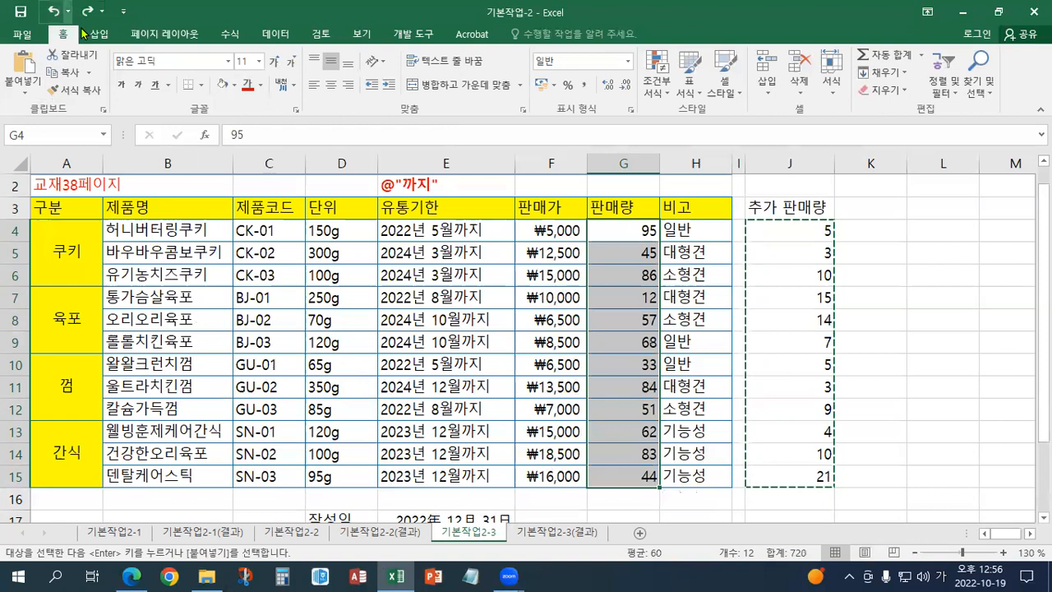
Copy J4:J15 again and add it to the 판매량 column from G4 with Paste Special, using 값 and 더하기.
left_click_drag(773, 224, 791, 477)
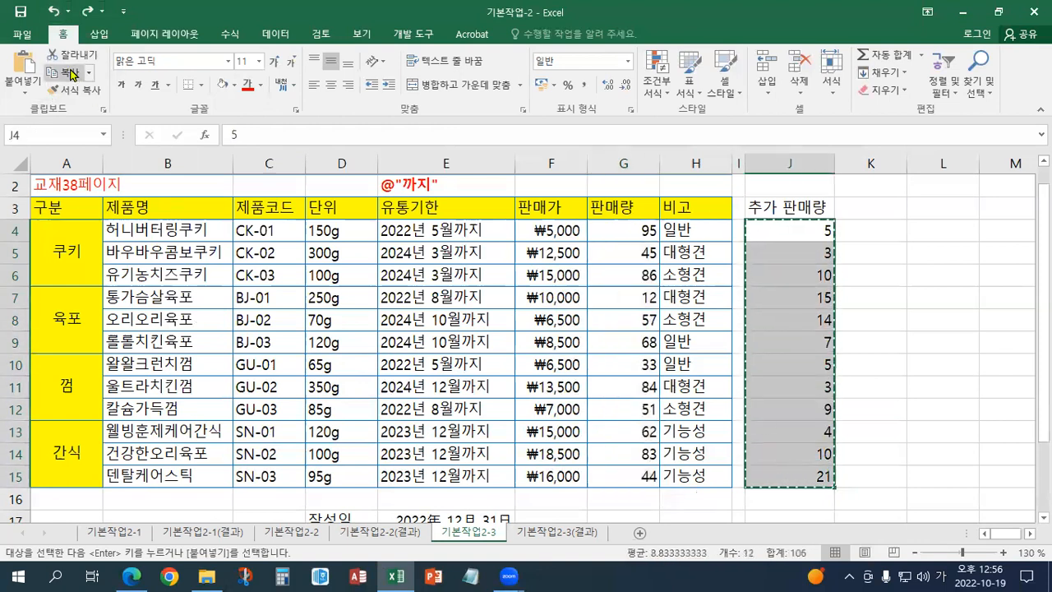
left_click(623, 232)
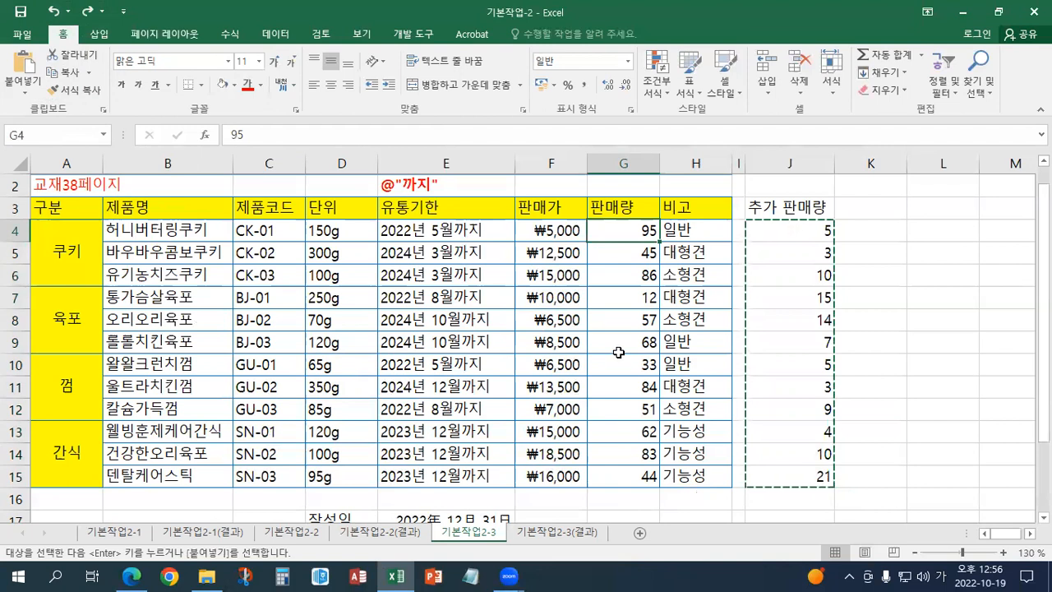
left_click(30, 91)
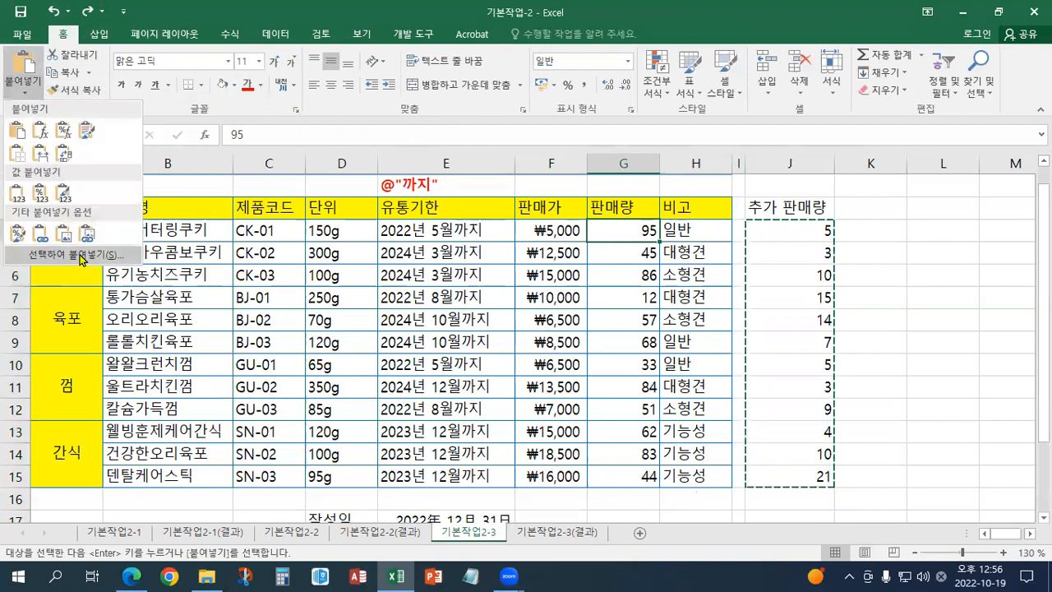
left_click(81, 257)
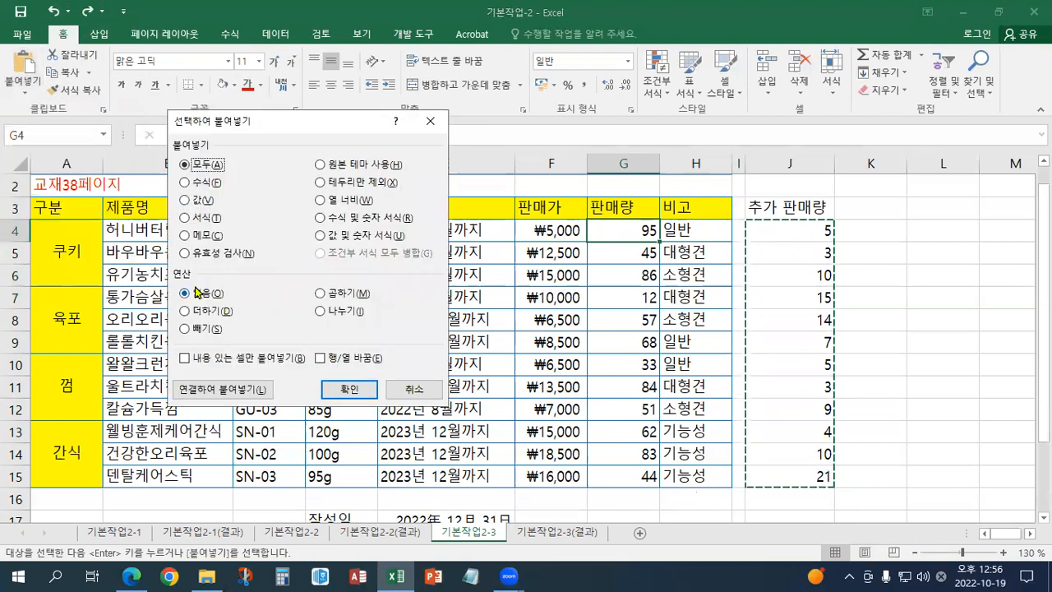
left_click(191, 311)
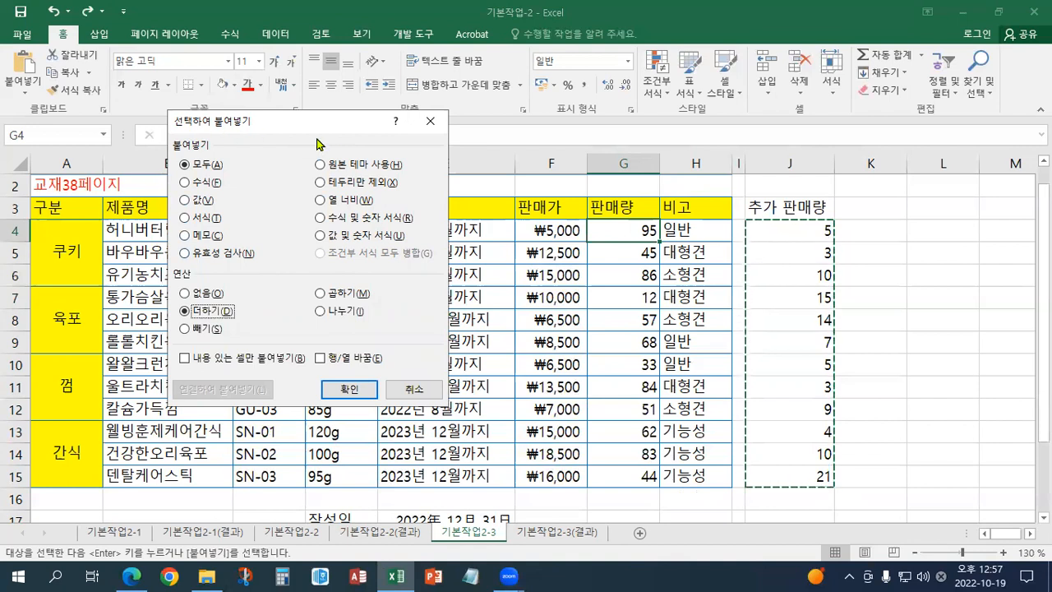
left_click(205, 203)
left_click(351, 392)
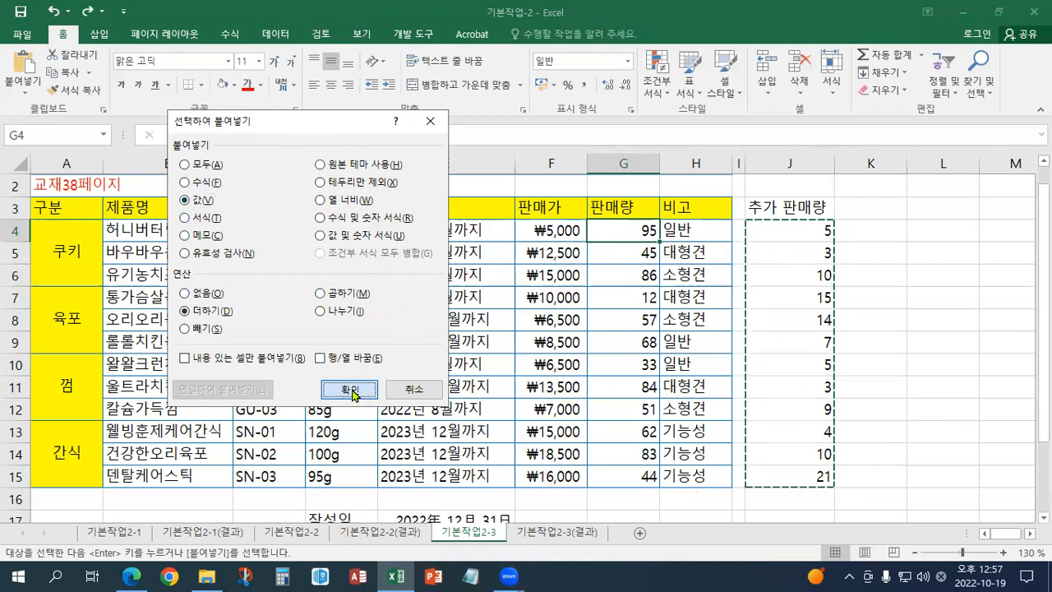
left_click(352, 392)
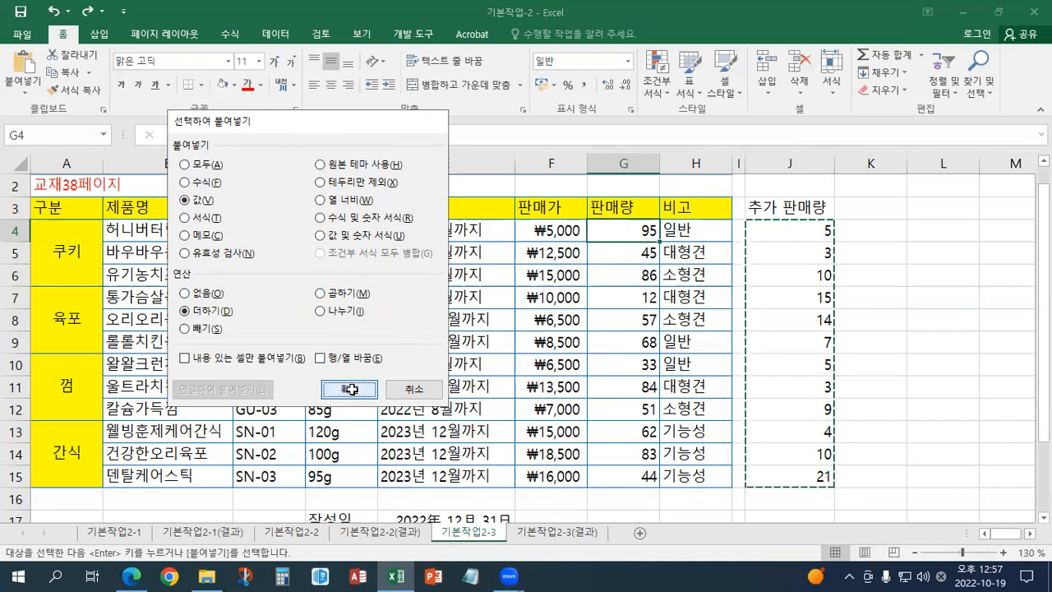
Examine the updated 판매량 values down column G and end copy mode.
left_click(614, 233)
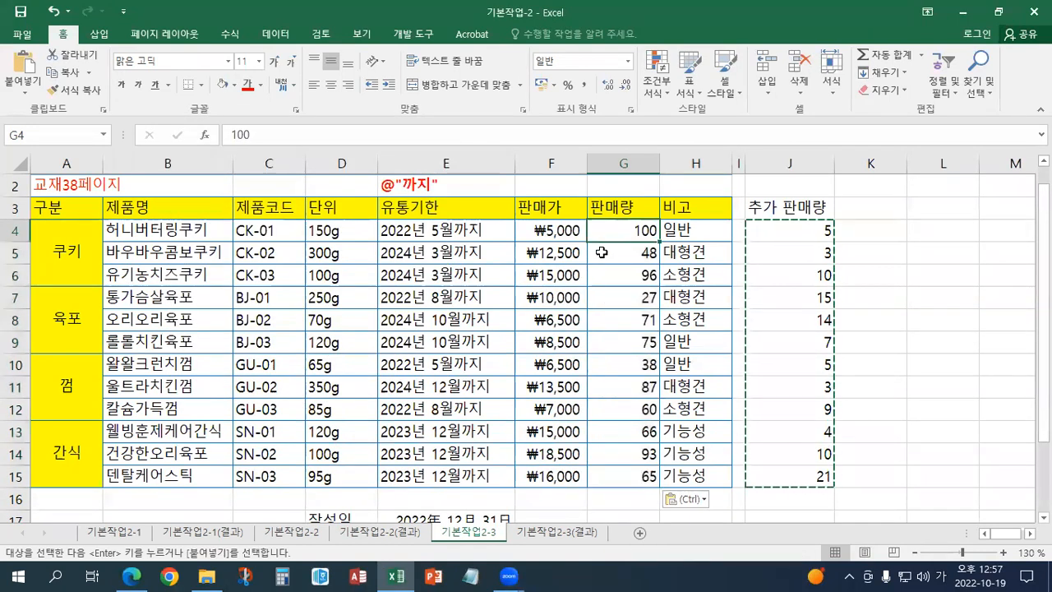
left_click(605, 250)
left_click(601, 272)
left_click(604, 294)
left_click(602, 323)
left_click(615, 342)
left_click(641, 387)
left_click(646, 409)
left_click(655, 314)
left_click(649, 296)
left_click(647, 273)
left_click(629, 229)
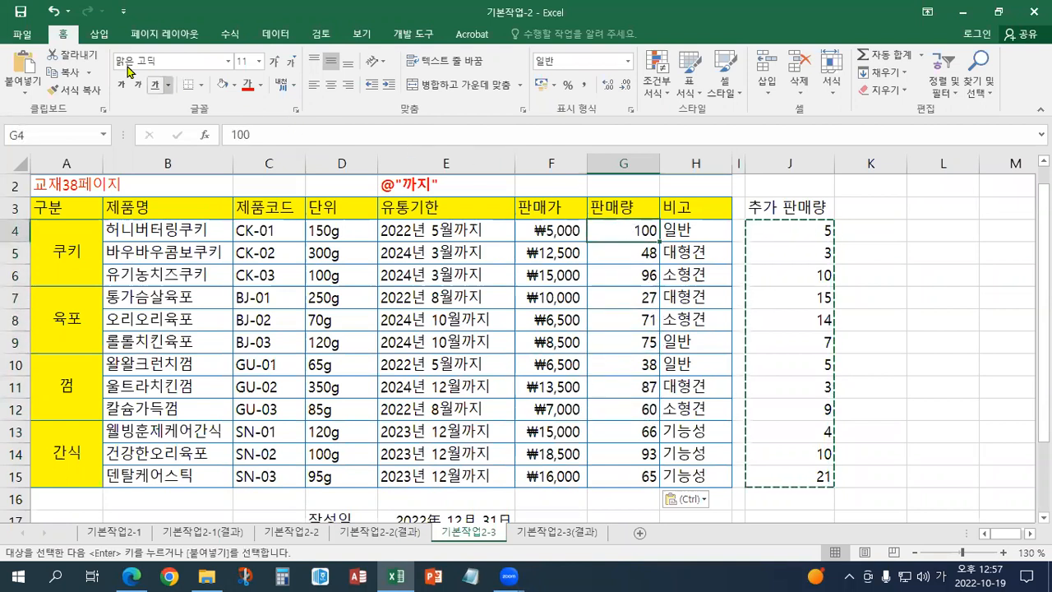
key("Escape")
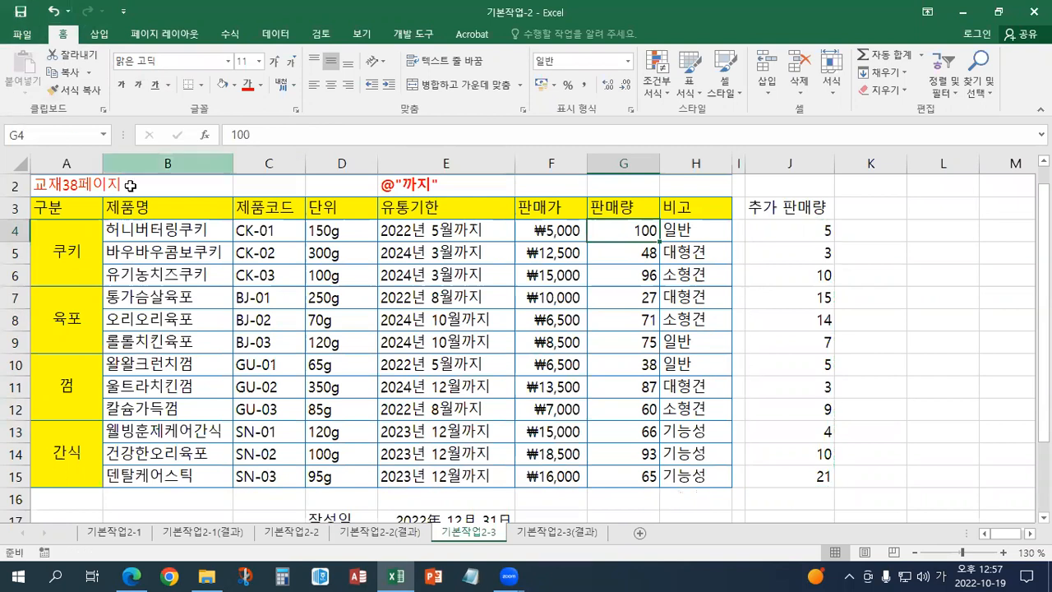